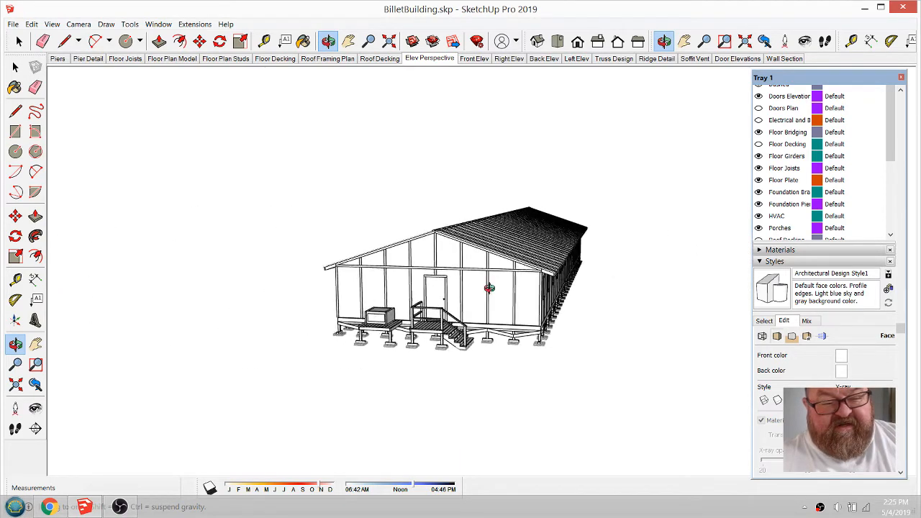
Show the Piers scene in perspective projection and examine the foundation piers and floor girders from several angles
drag(489, 288, 507, 327)
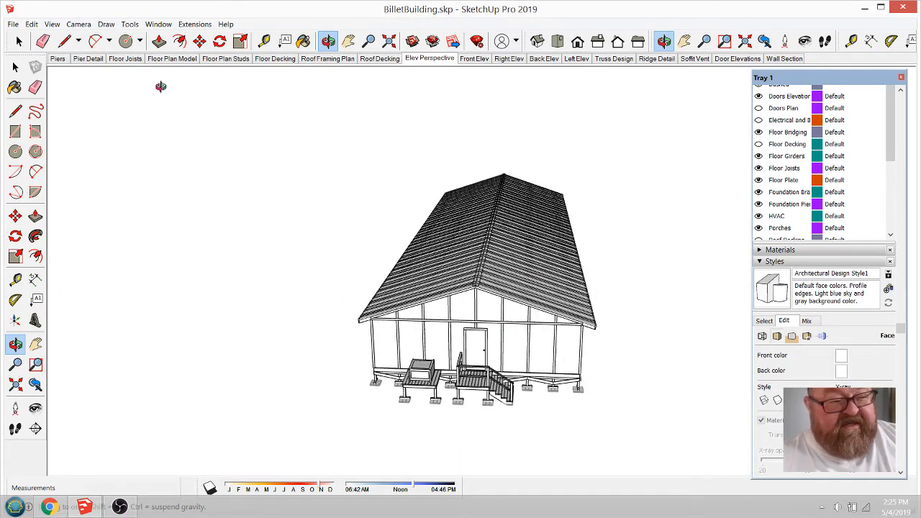
click(59, 59)
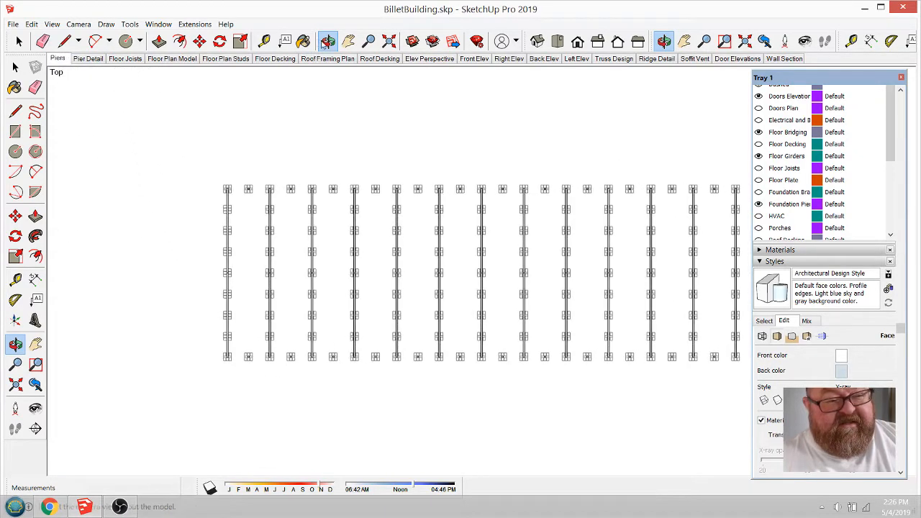
drag(423, 244, 382, 177)
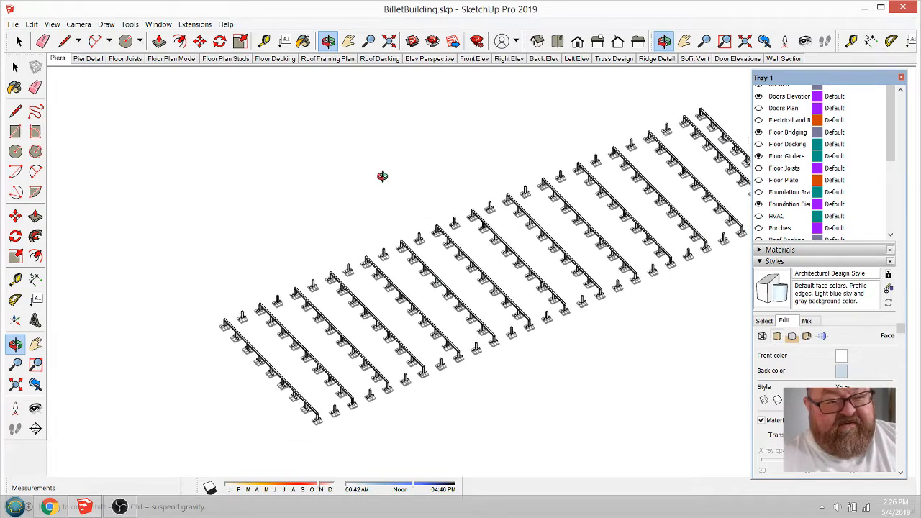
click(78, 24)
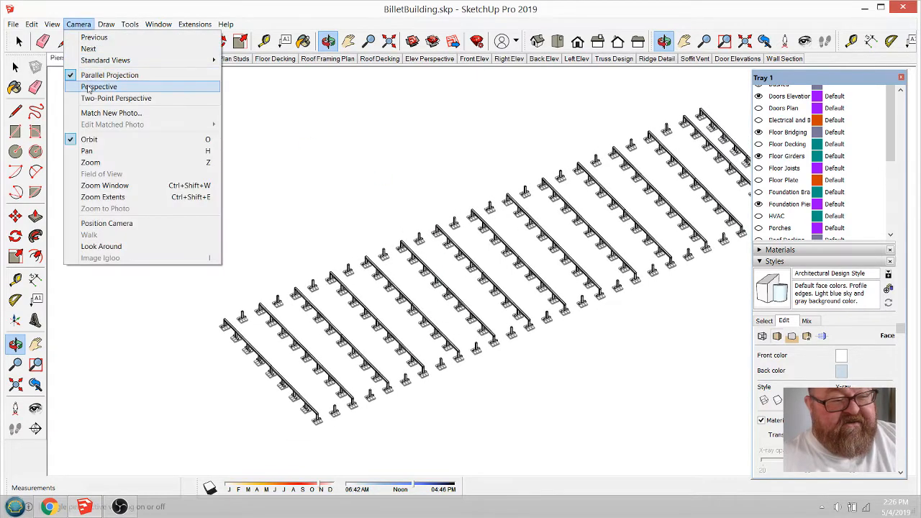
click(93, 87)
drag(373, 337, 418, 297)
scroll(321, 418, up, 6)
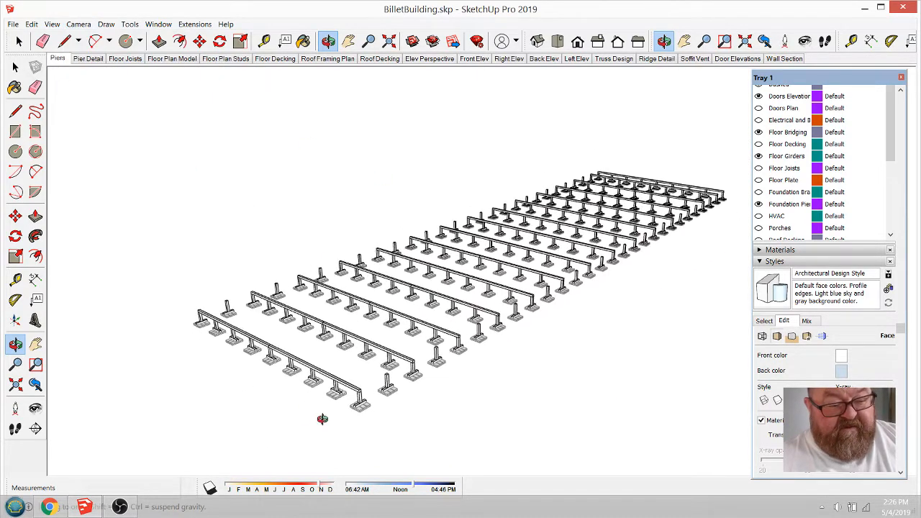
scroll(344, 379, up, 2)
drag(496, 338, 275, 361)
scroll(342, 356, down, 4)
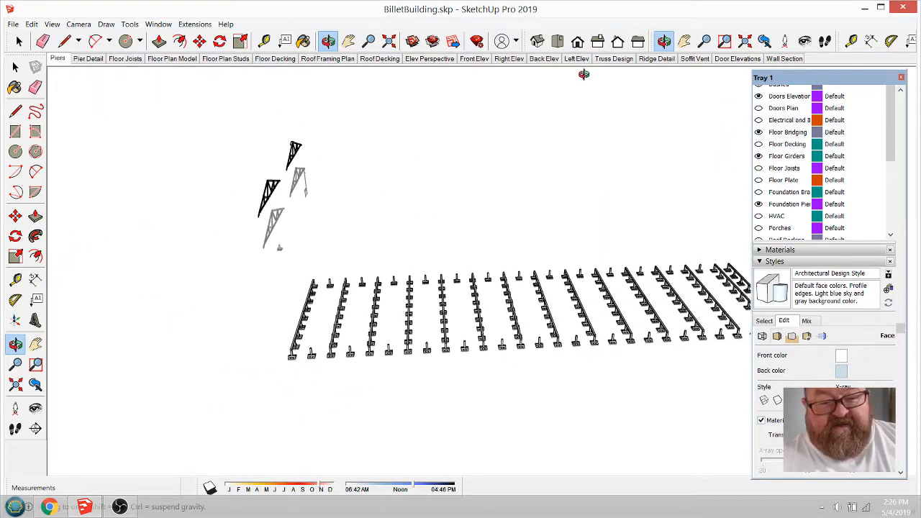
View the Truss Design scene and the Elev Perspective scene, examining the long building's roof and side wall
click(627, 61)
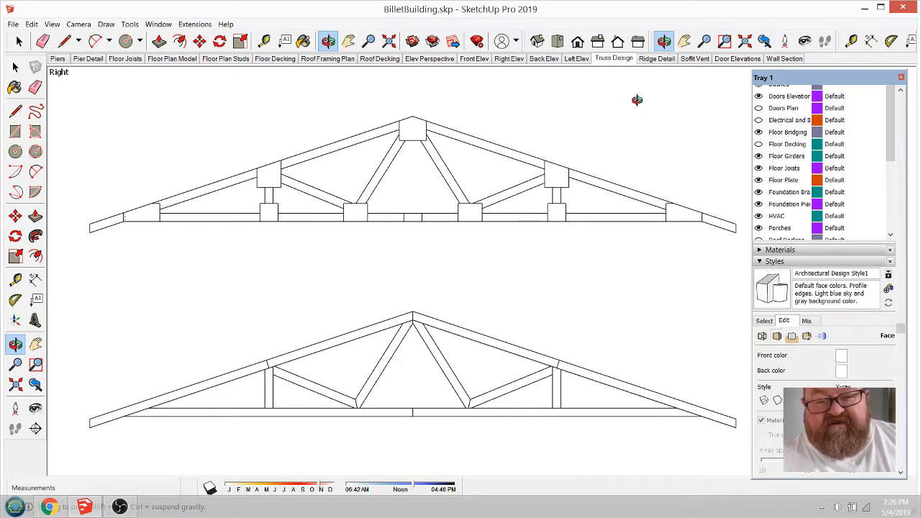
click(431, 59)
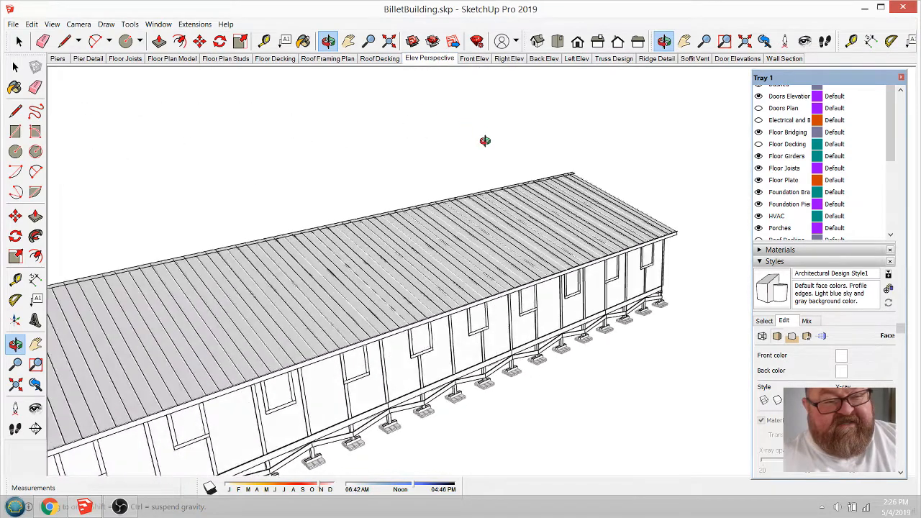
scroll(265, 239, down, 3)
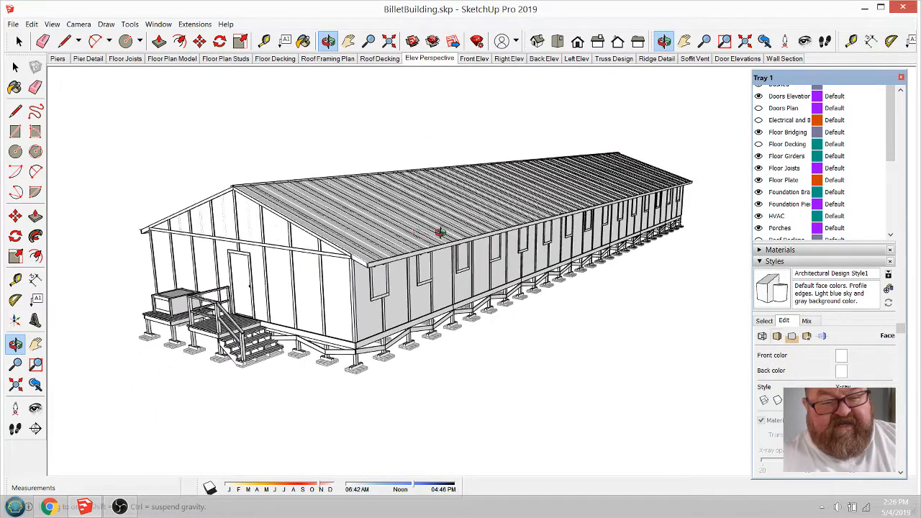
middle_drag(438, 232, 418, 213)
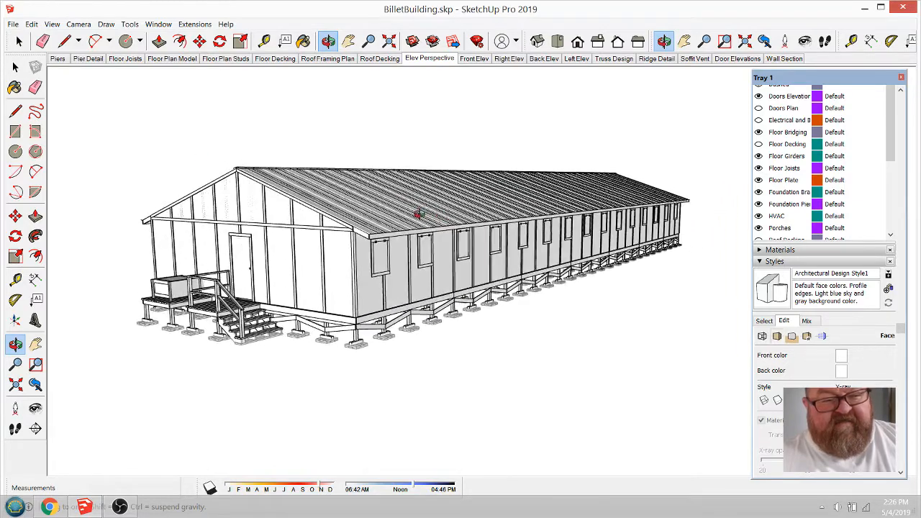
Open the ClintsStudio.skp model and save the changes to BilletBuilding.skp
click(13, 24)
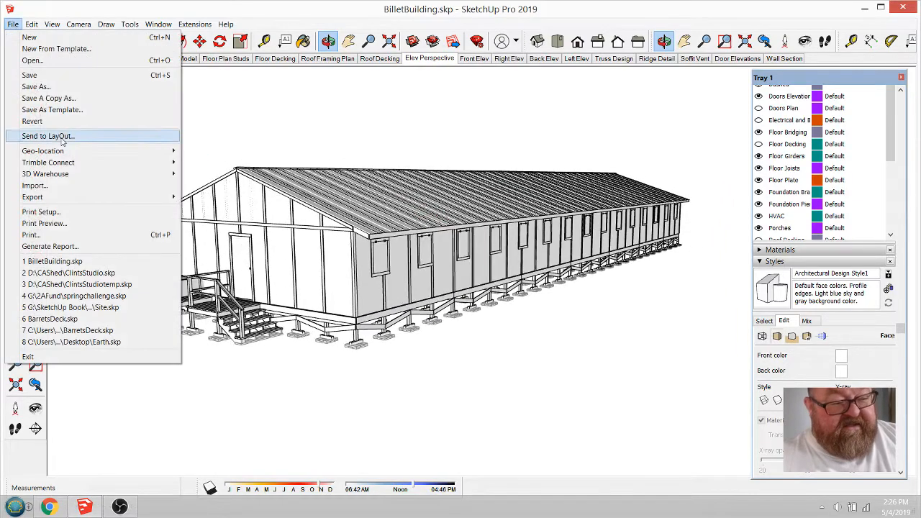
click(103, 274)
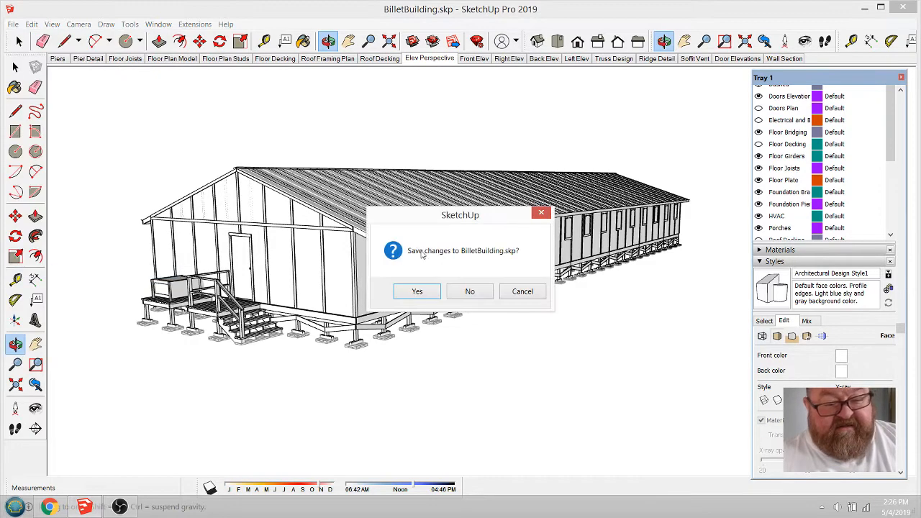
click(418, 291)
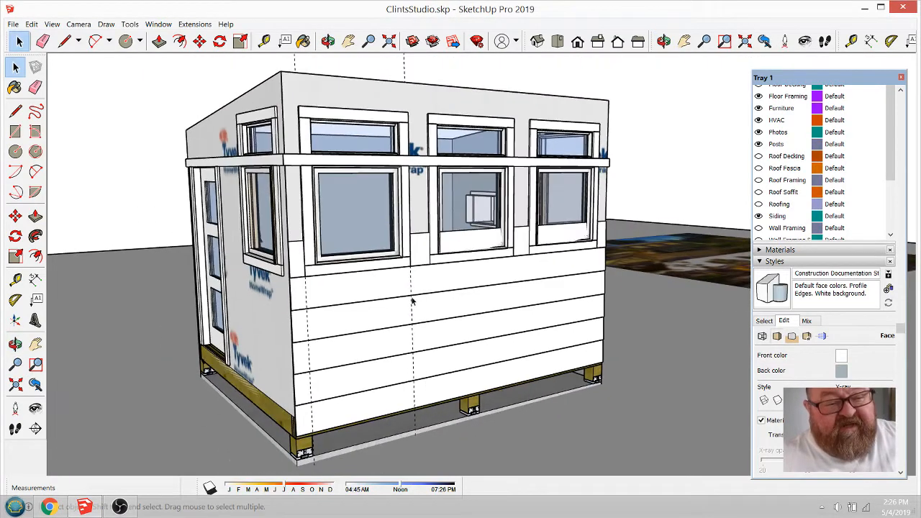
Examine the studio's door wall and windowed side wall, including the house wrap, window trim and horizontal siding
click(327, 41)
drag(345, 216, 445, 228)
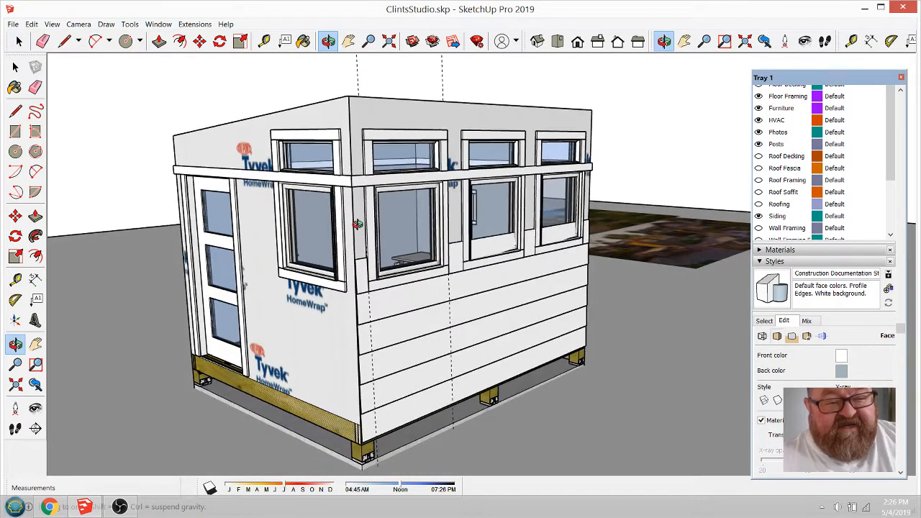
drag(450, 292, 489, 301)
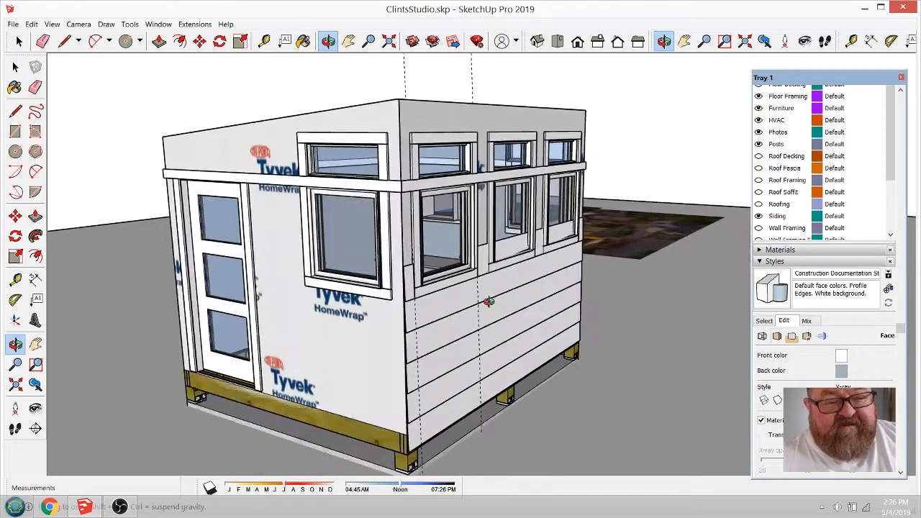
drag(269, 244, 423, 299)
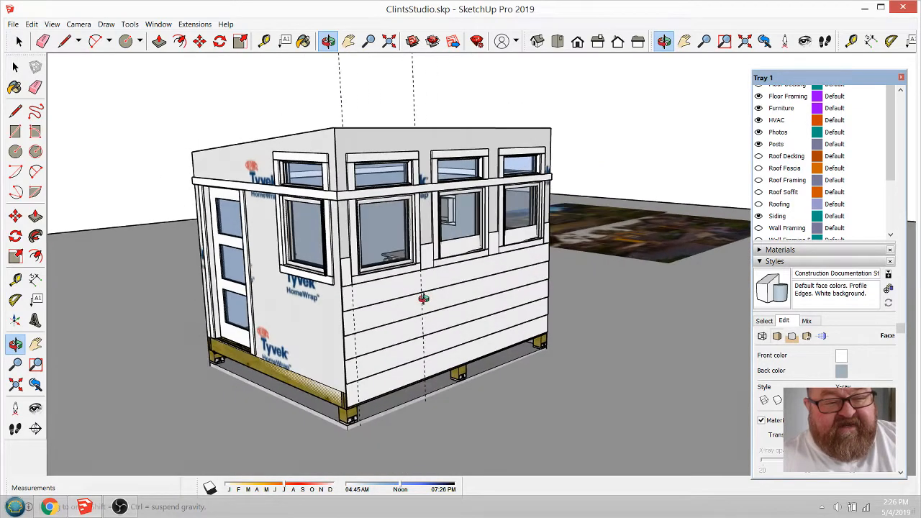
scroll(351, 265, up, 3)
scroll(366, 320, up, 4)
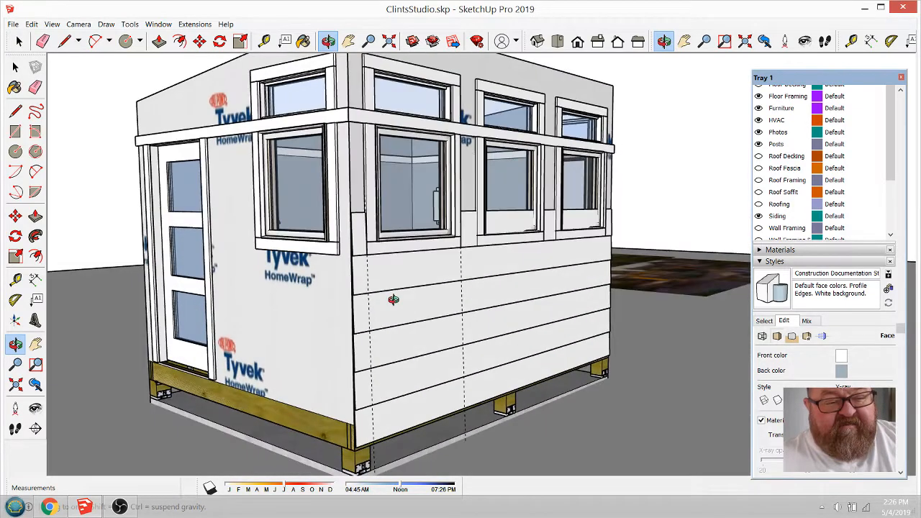
drag(417, 329, 387, 304)
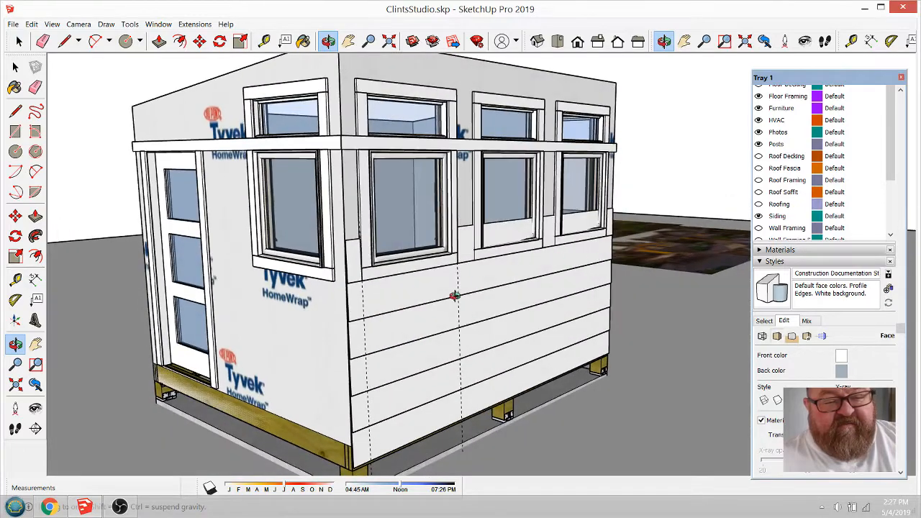
drag(454, 295, 523, 330)
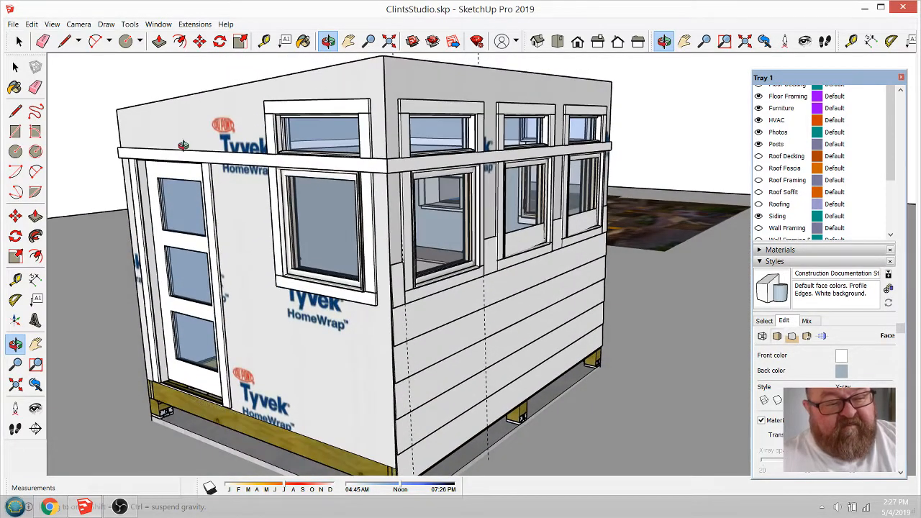
scroll(229, 162, down, 2)
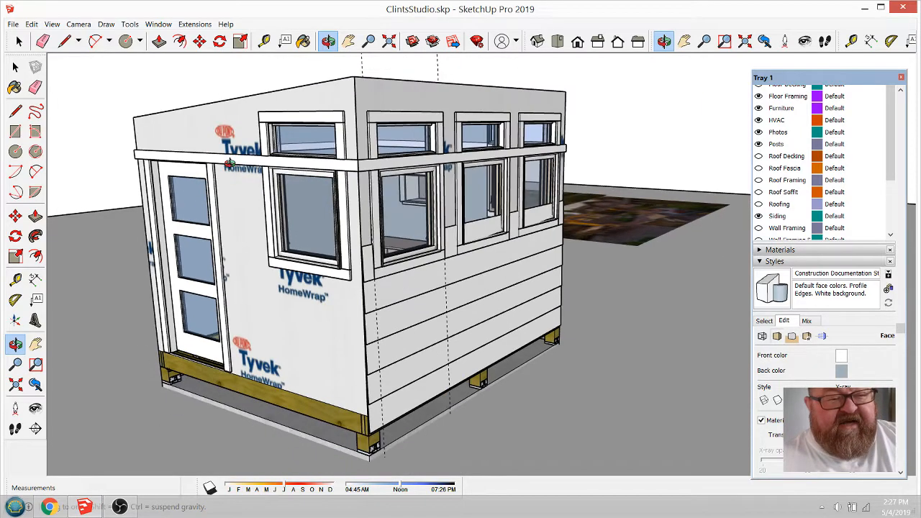
drag(385, 265, 523, 234)
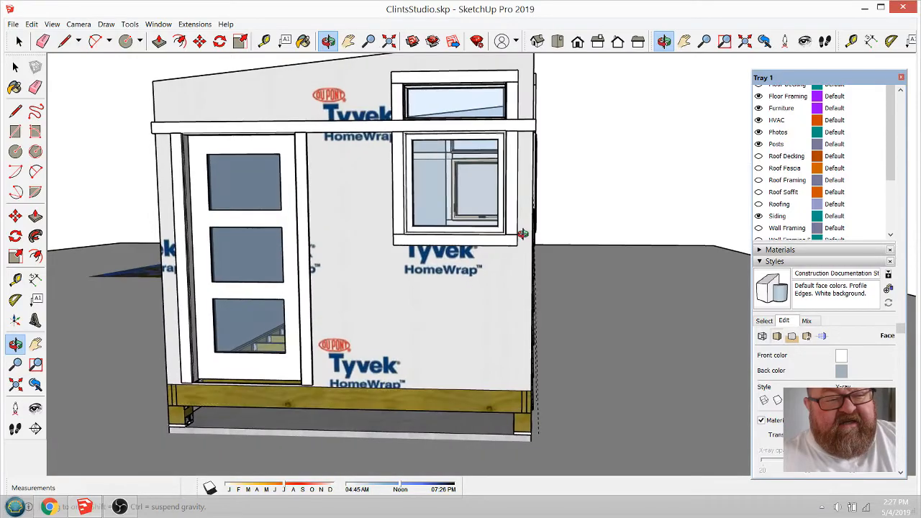
drag(333, 204, 397, 124)
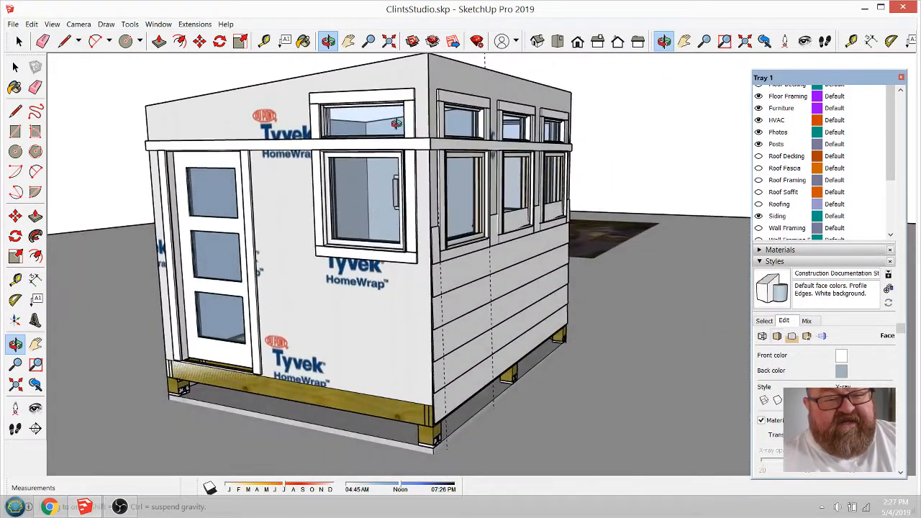
drag(187, 145, 317, 155)
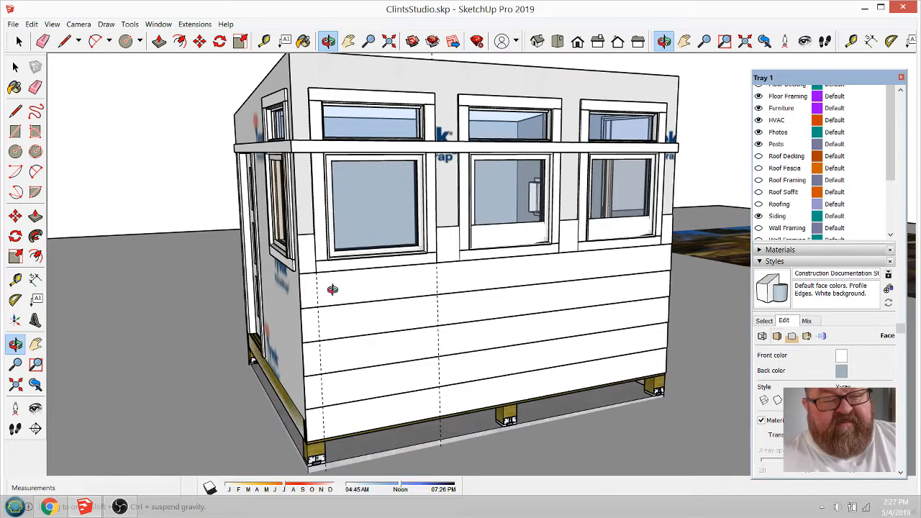
drag(332, 289, 381, 256)
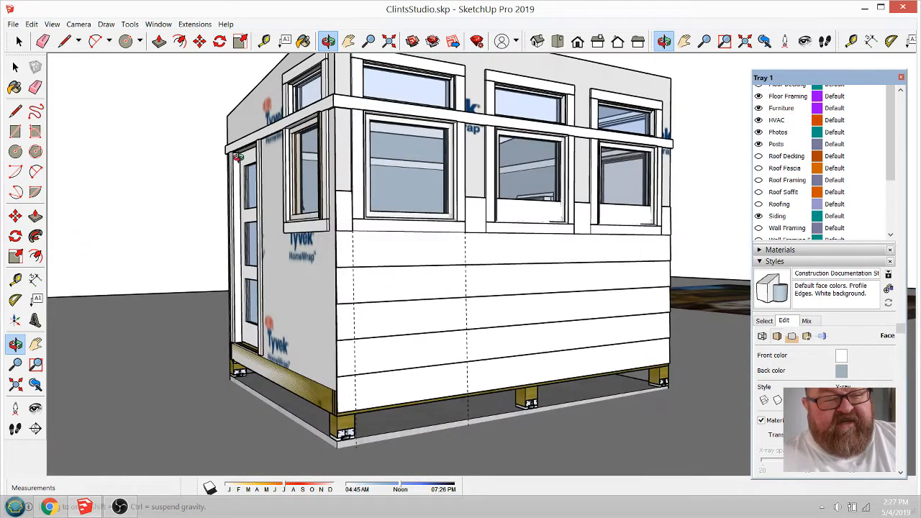
Open the siding group on the windowed wall and its topmost board for editing to inspect the board's shape
drag(359, 137, 251, 214)
scroll(361, 257, up, 5)
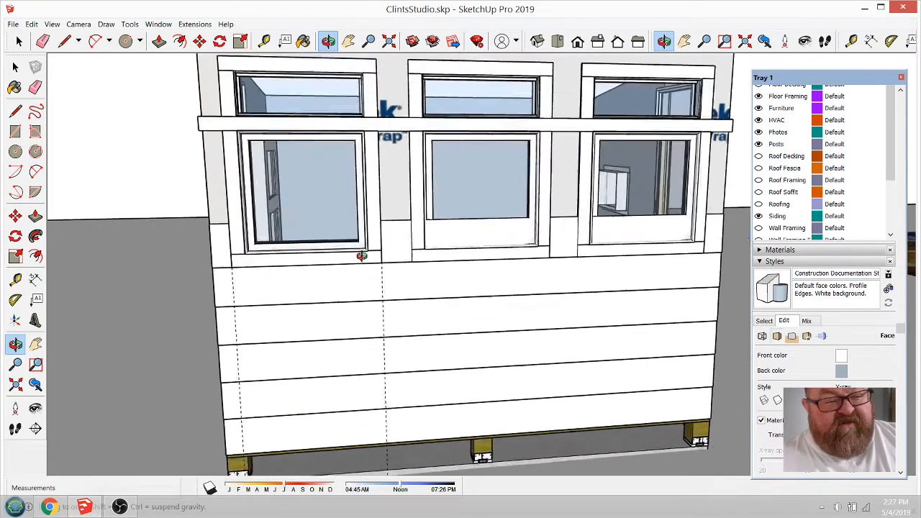
key(space)
click(401, 231)
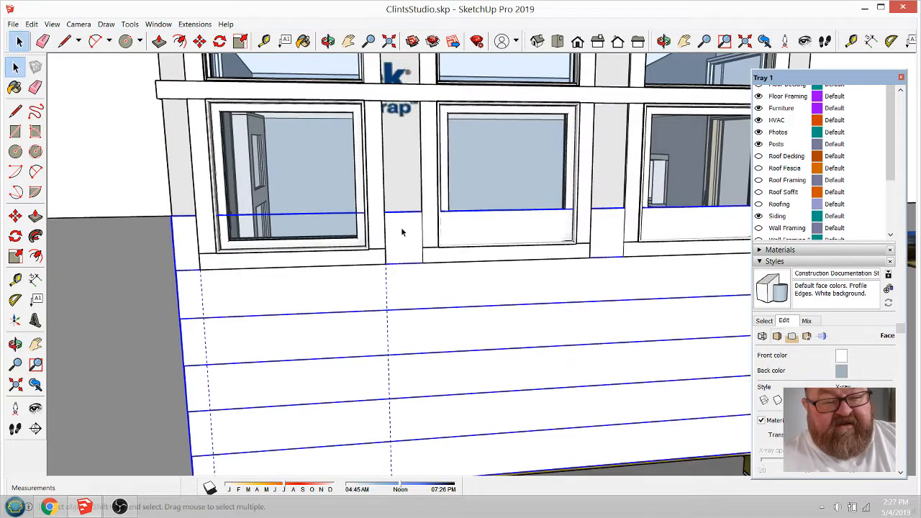
double_click(401, 232)
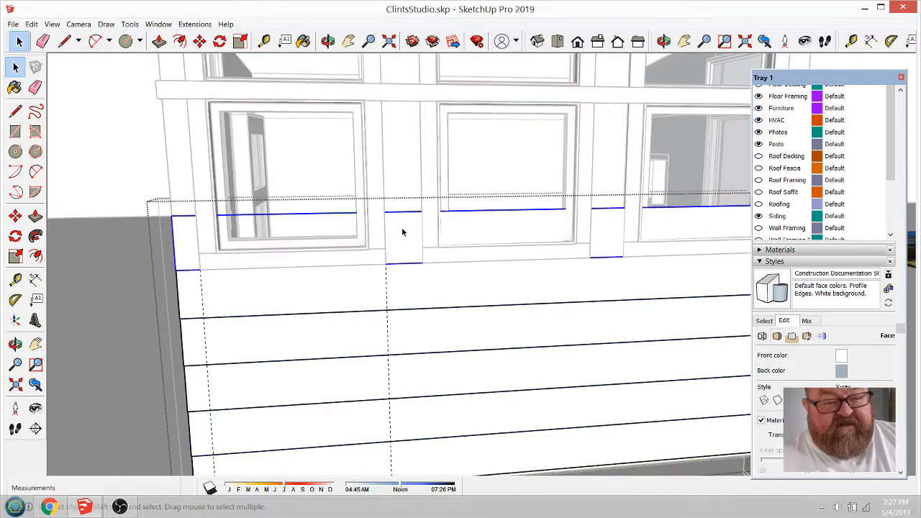
key(o)
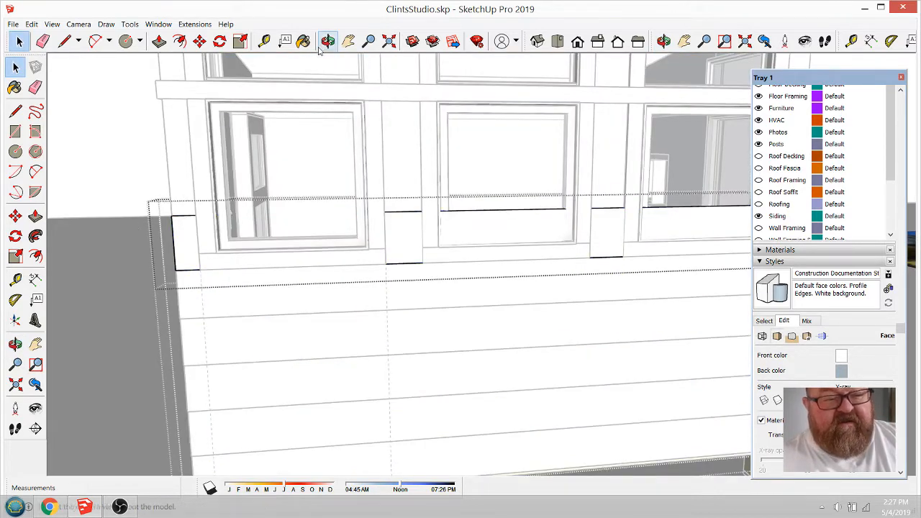
drag(400, 206, 313, 239)
scroll(389, 246, down, 2)
scroll(179, 227, up, 5)
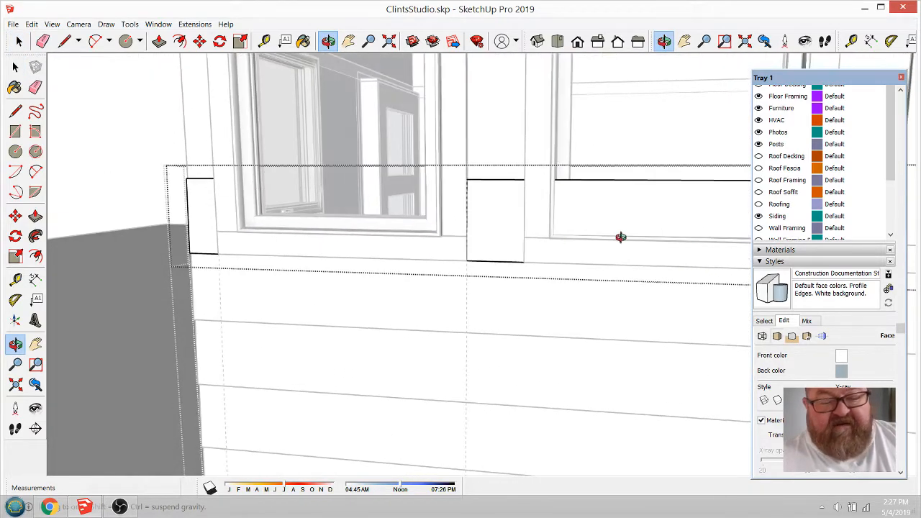
Temporarily hide the windows and doors layer to examine the top siding board's window cutout, and close the board and its group
scroll(763, 202, down, 2)
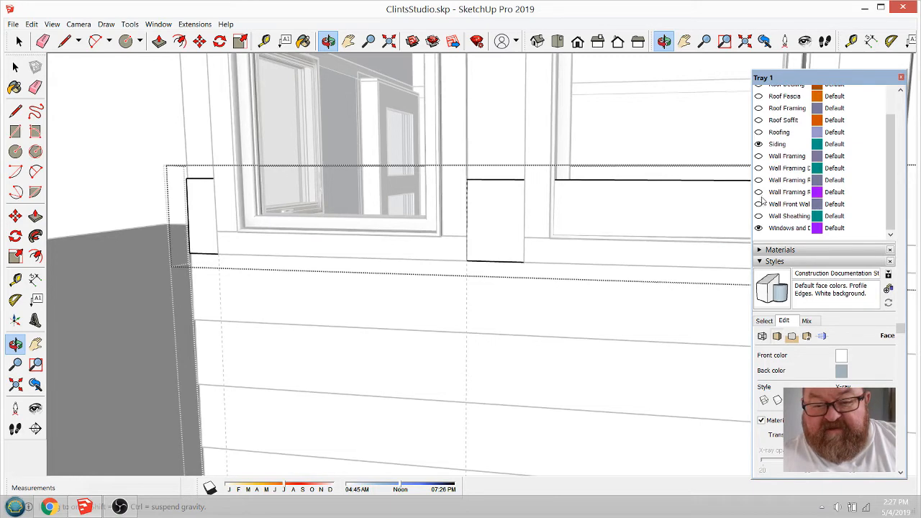
click(759, 228)
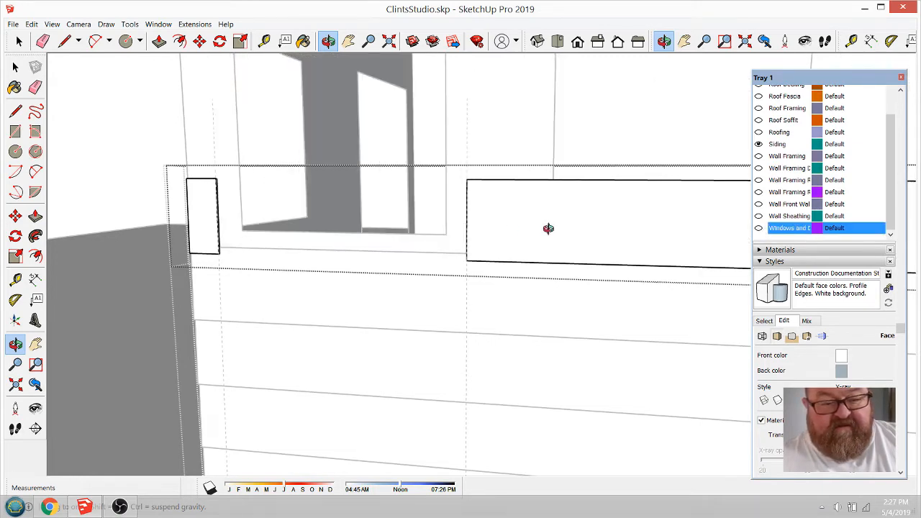
drag(481, 219, 607, 220)
scroll(497, 227, up, 3)
key(space)
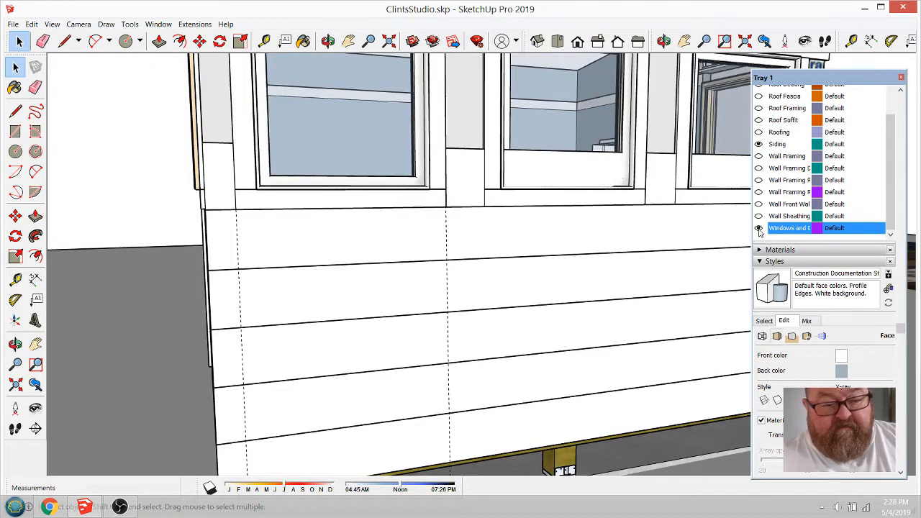
Examine how the top siding board meets the trim beneath and between the windows
click(327, 41)
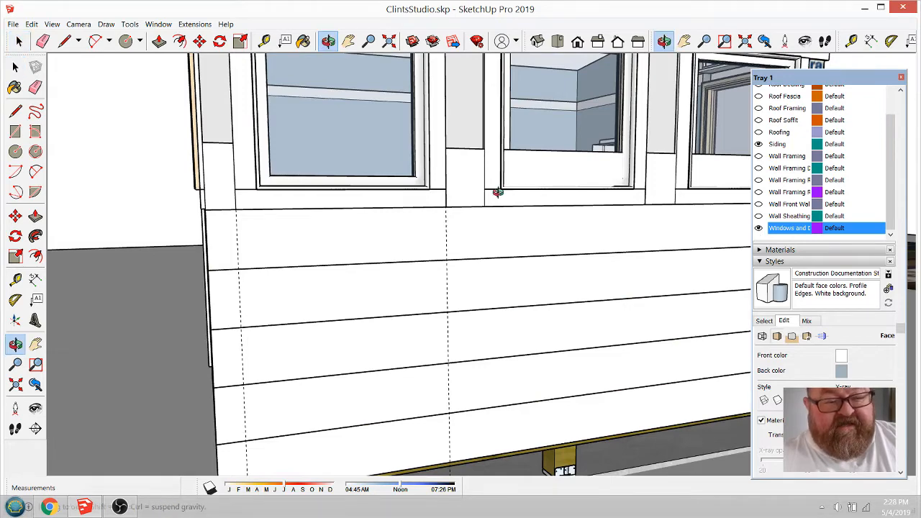
drag(403, 180, 553, 222)
scroll(244, 186, up, 5)
scroll(543, 219, down, 5)
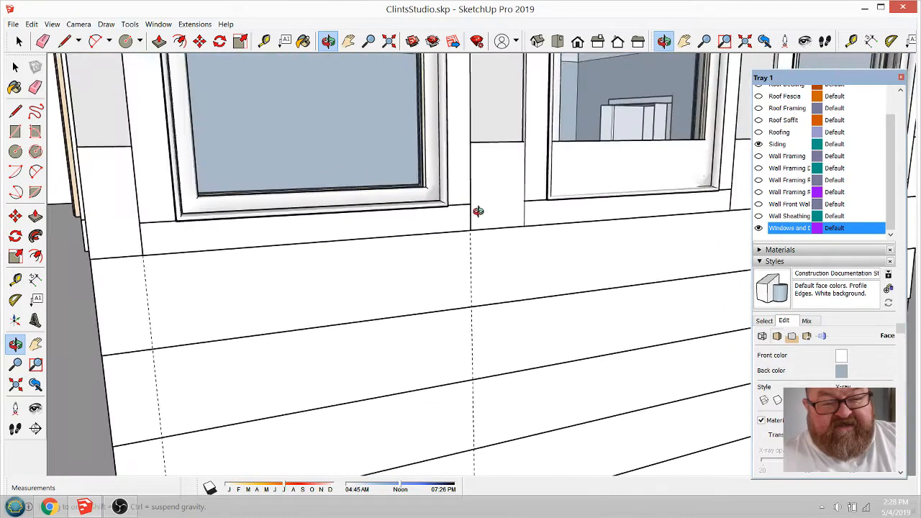
scroll(318, 198, up, 2)
drag(318, 199, 196, 184)
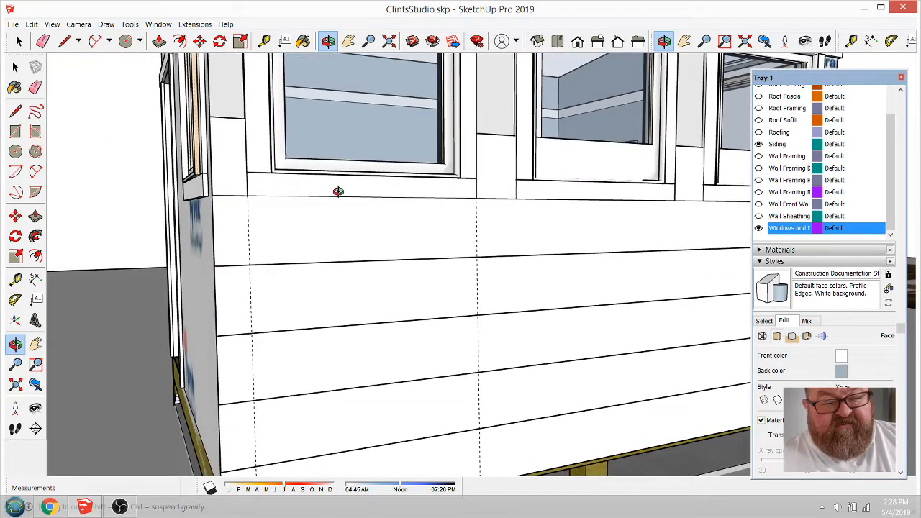
Place a vertical guide along the middle window's left trim edge, offset about 8 1/4" from the existing guide at the first window
drag(338, 191, 215, 187)
scroll(419, 187, up, 5)
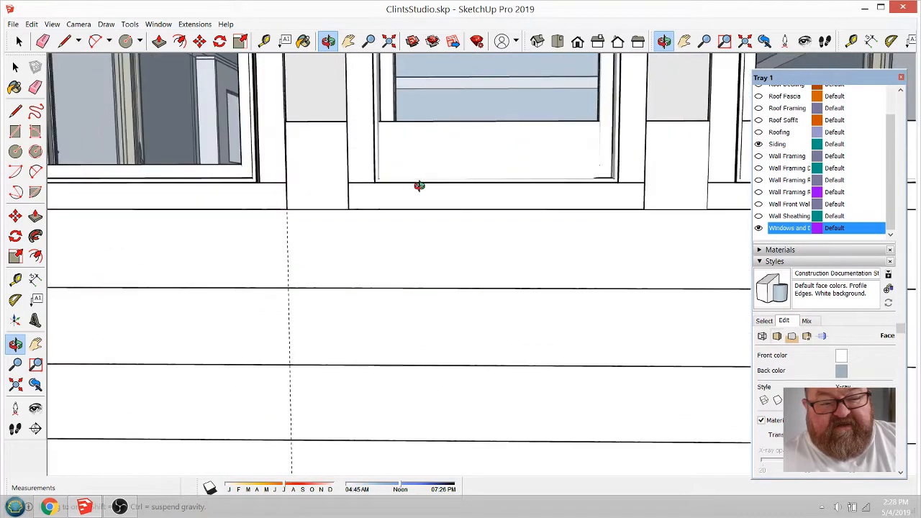
drag(313, 172, 458, 249)
scroll(361, 187, up, 1)
scroll(366, 187, up, 5)
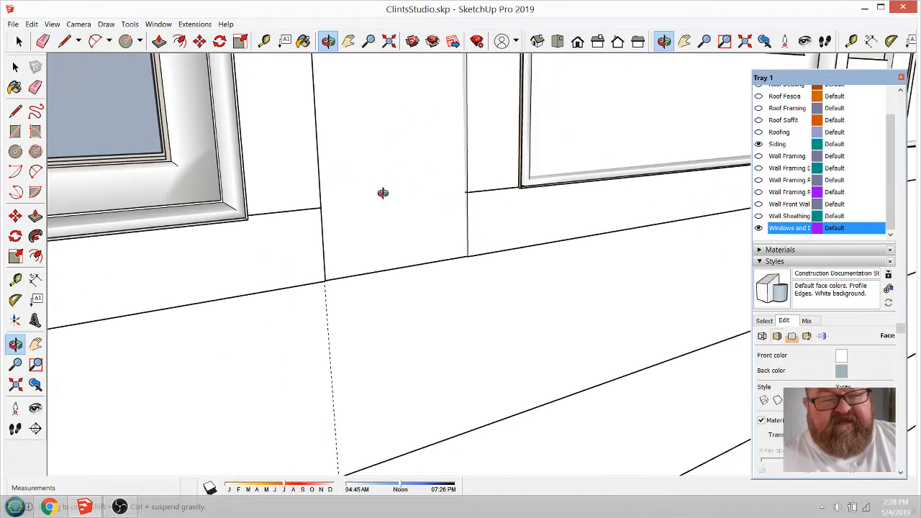
drag(382, 193, 427, 188)
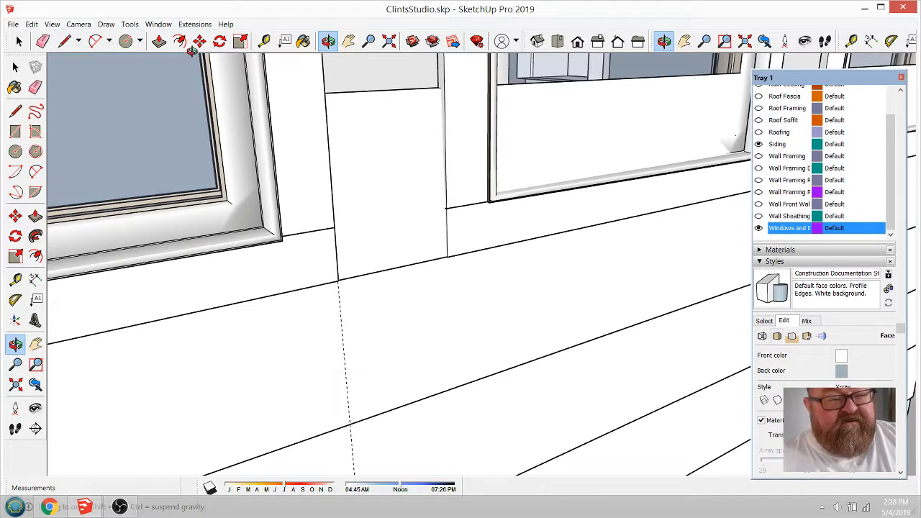
click(265, 41)
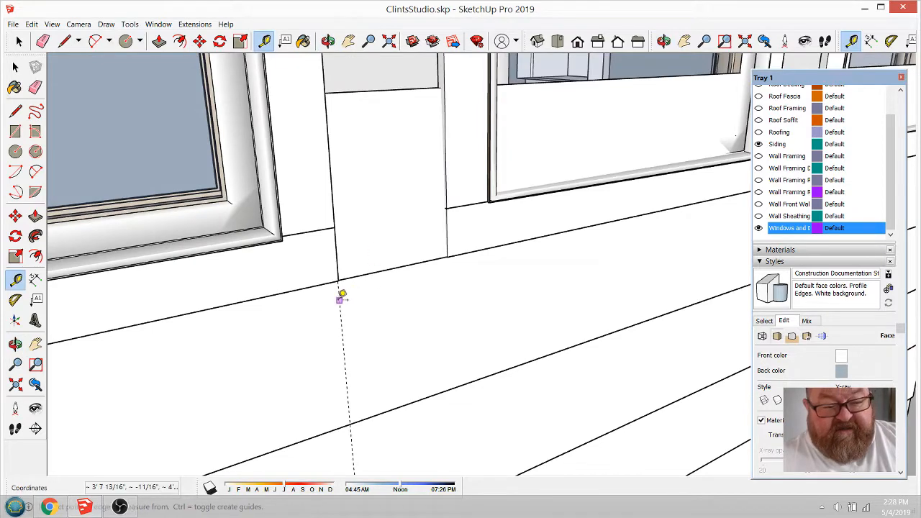
click(341, 298)
scroll(413, 164, up, 2)
scroll(425, 109, up, 2)
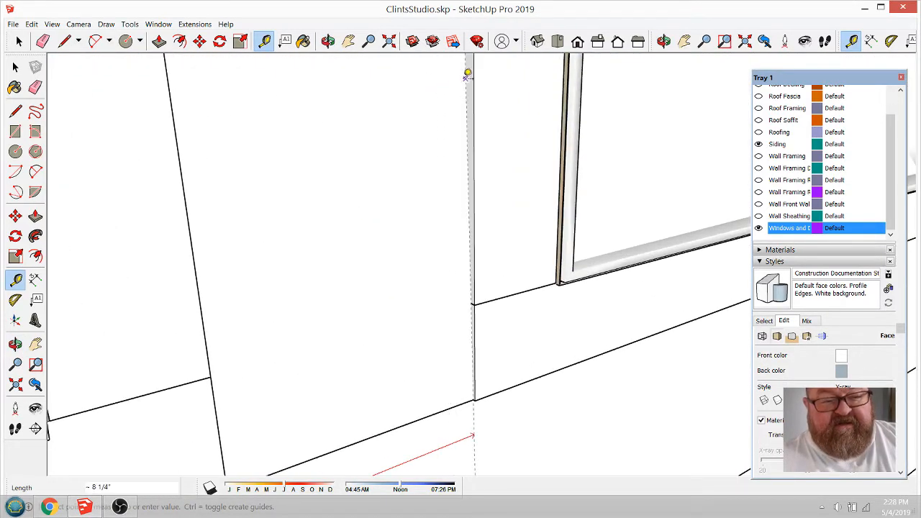
click(466, 78)
scroll(205, 216, down, 4)
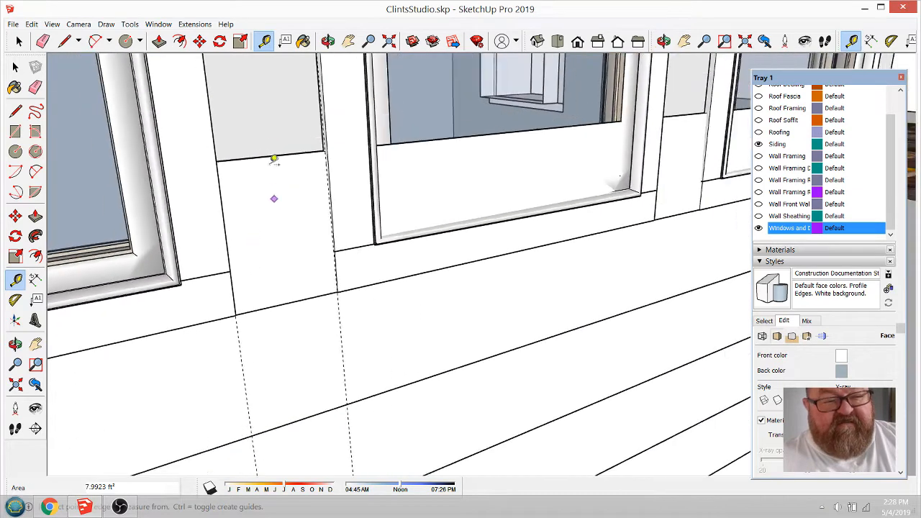
Place vertical guides along both sides of the siding gap between the trim of the middle and third windows
click(328, 42)
drag(475, 177, 246, 174)
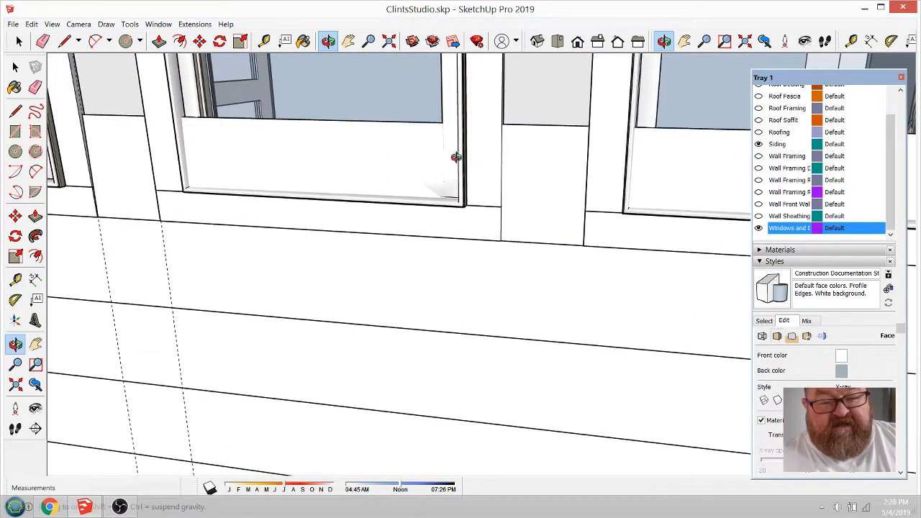
scroll(532, 144, up, 6)
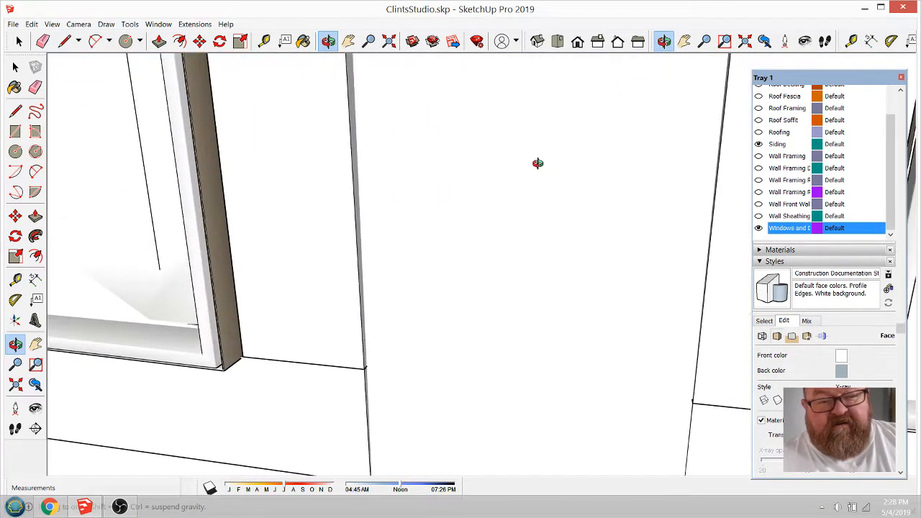
click(264, 41)
click(354, 77)
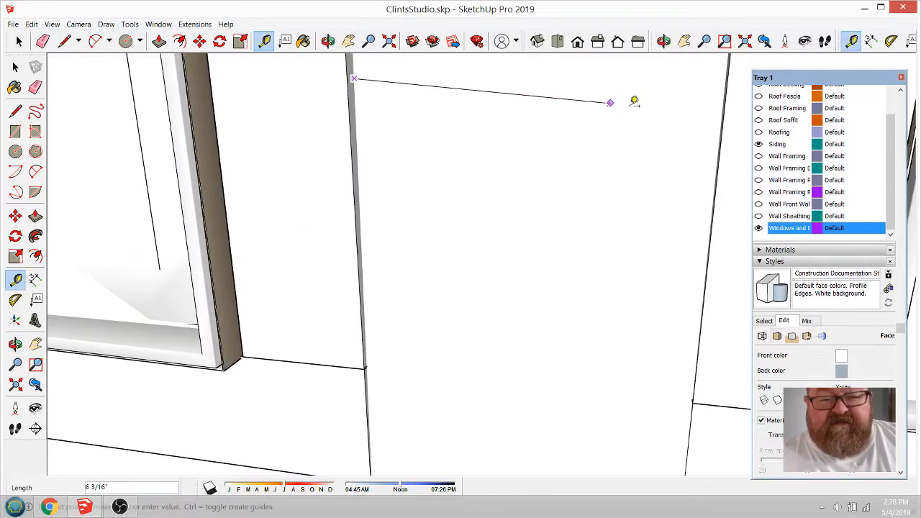
click(328, 41)
scroll(317, 202, down, 7)
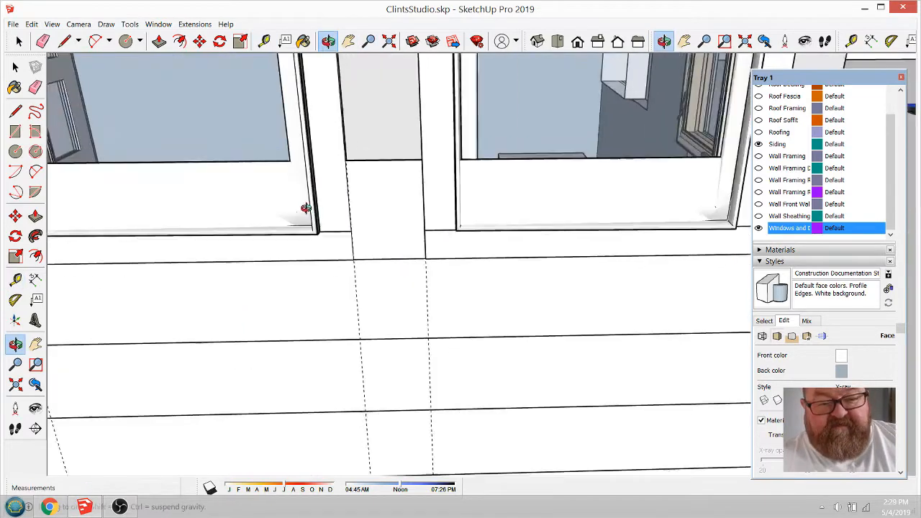
Place a vertical guide along the third window's right trim edge near the corner, about 3' 2 15/16" from its left trim guide
drag(425, 213, 407, 206)
scroll(314, 195, up, 5)
scroll(315, 195, up, 2)
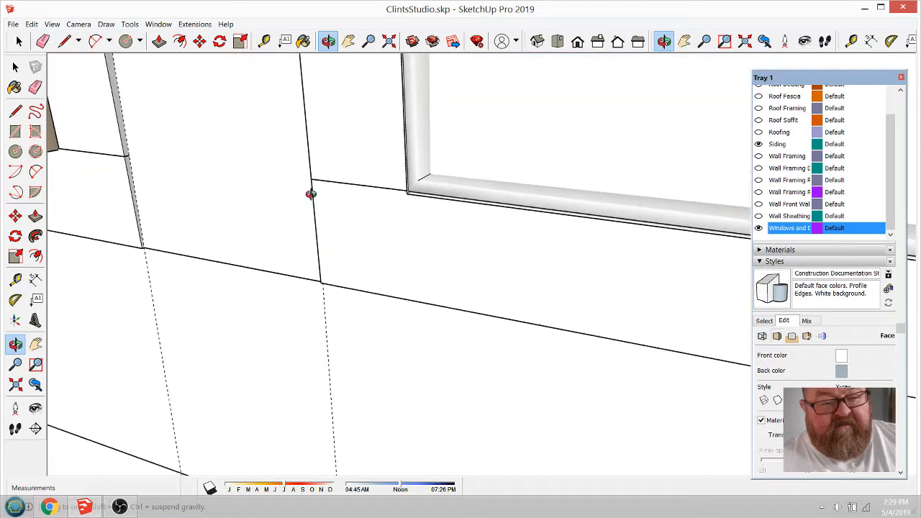
click(264, 41)
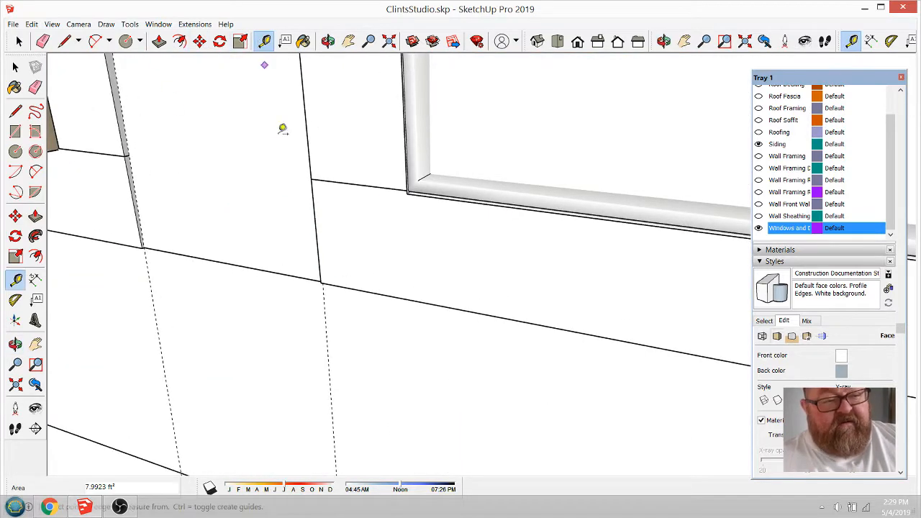
click(326, 317)
scroll(269, 288, down, 5)
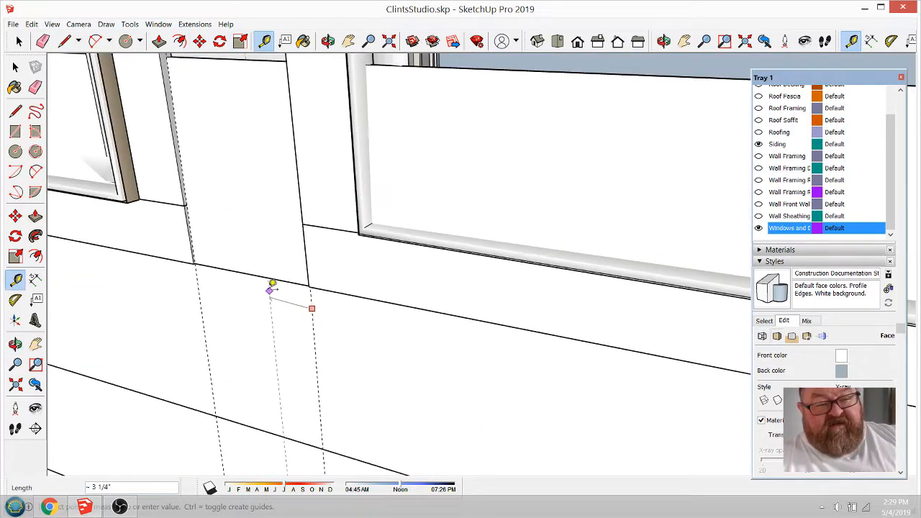
scroll(524, 267, up, 7)
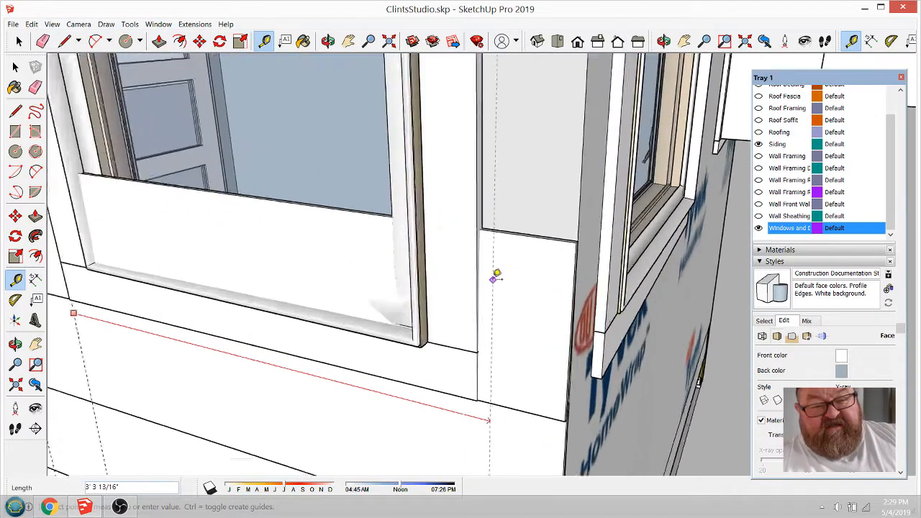
scroll(486, 232, up, 3)
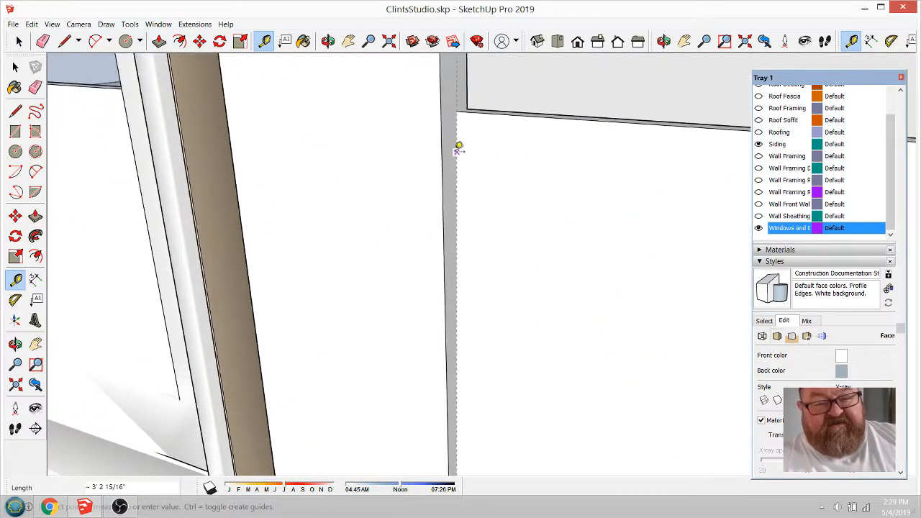
click(464, 146)
scroll(530, 191, down, 4)
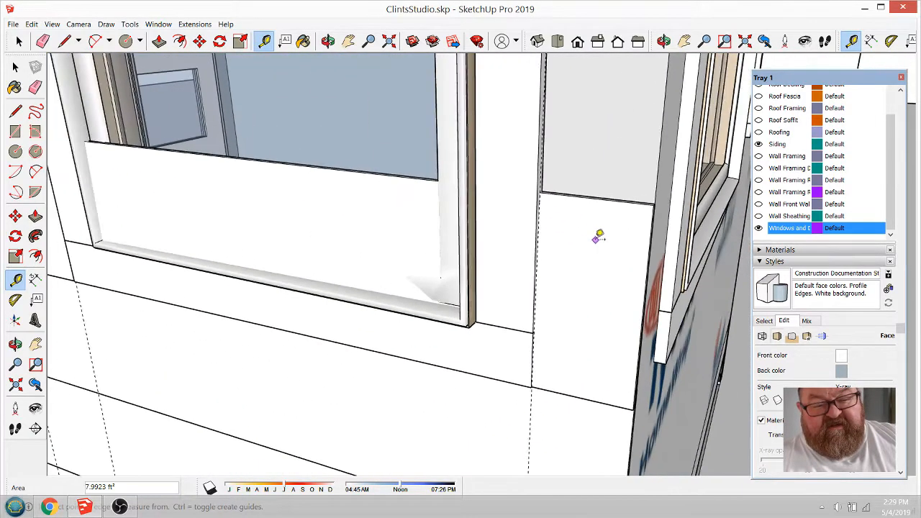
Hide the windows and doors layer, and open the siding group and its topmost board for editing
click(328, 41)
drag(484, 214, 610, 240)
scroll(610, 241, down, 3)
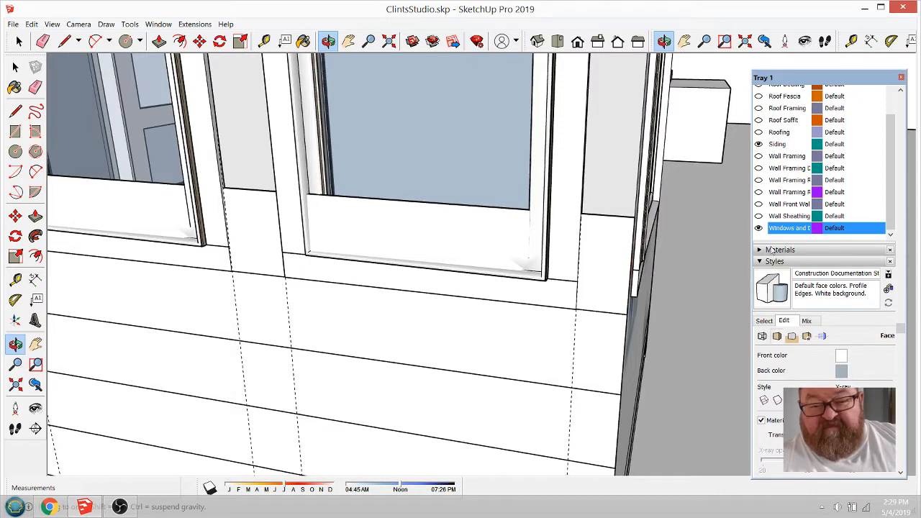
click(758, 228)
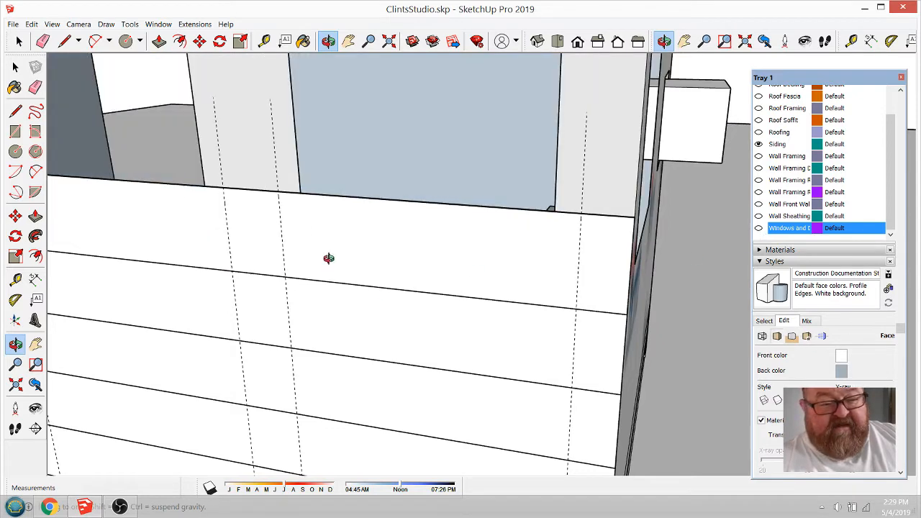
key(space)
click(387, 254)
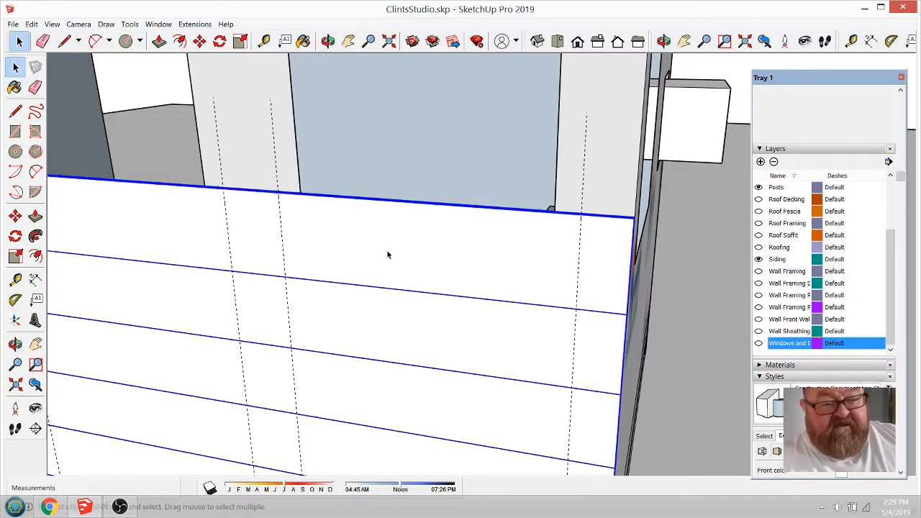
double_click(393, 247)
double_click(322, 251)
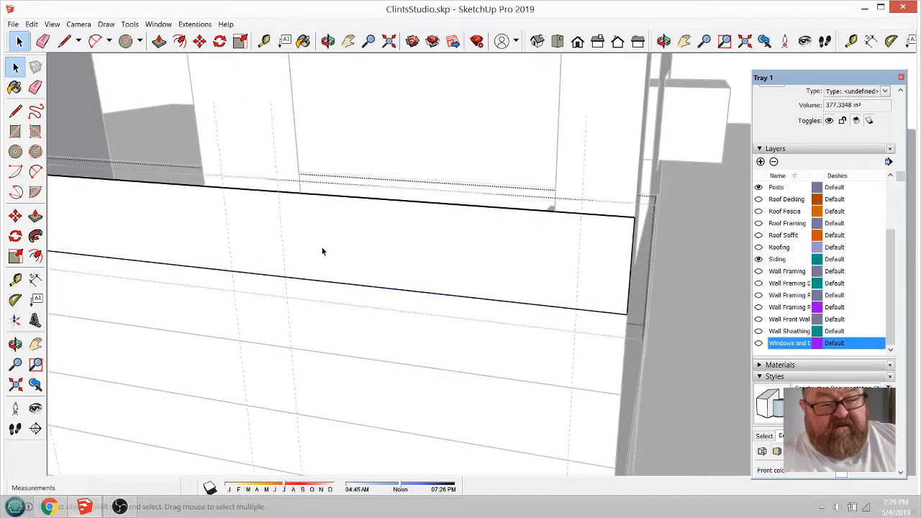
Draw vertical lines about 11 1/2" long across the top board along the three guides marking the third window's trim and the adjoining gap
scroll(310, 251, up, 2)
click(64, 41)
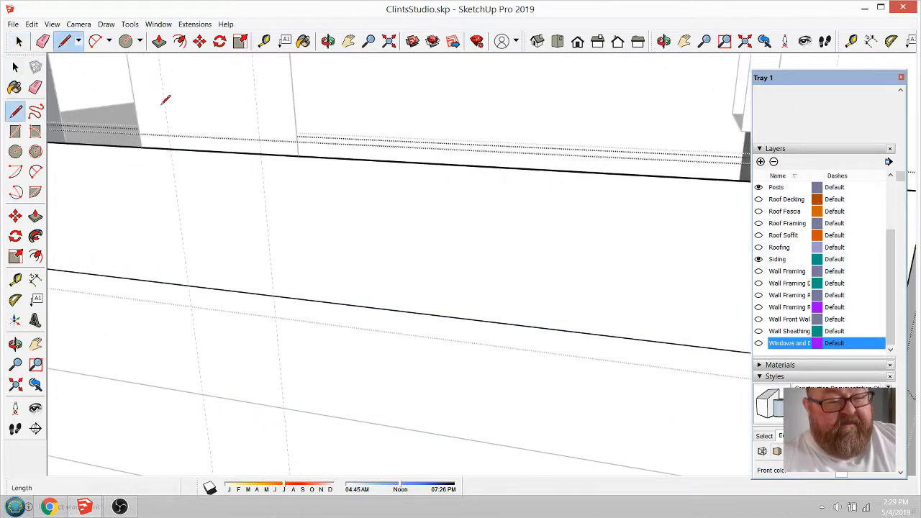
scroll(251, 219, up, 3)
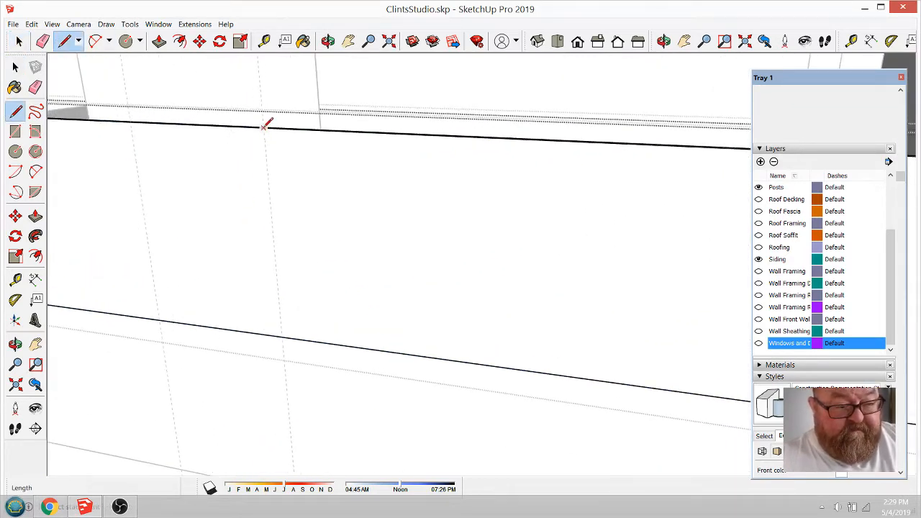
click(263, 128)
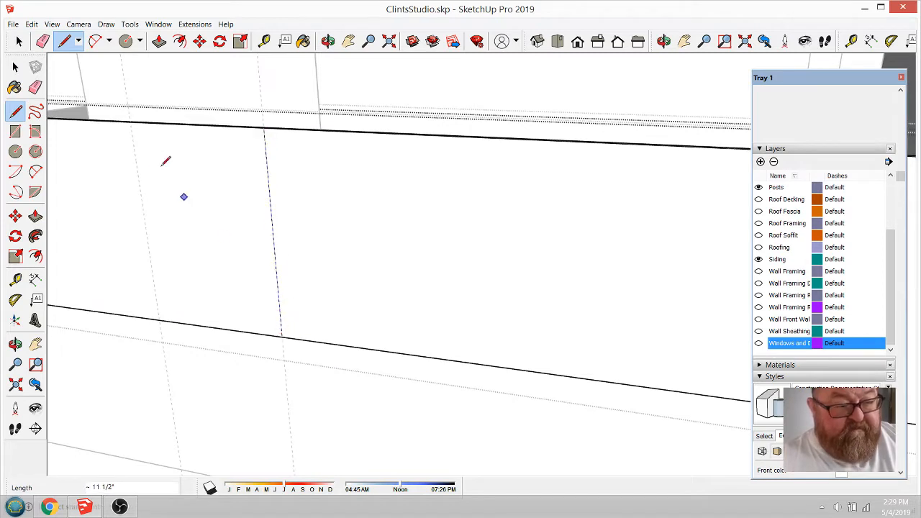
click(130, 121)
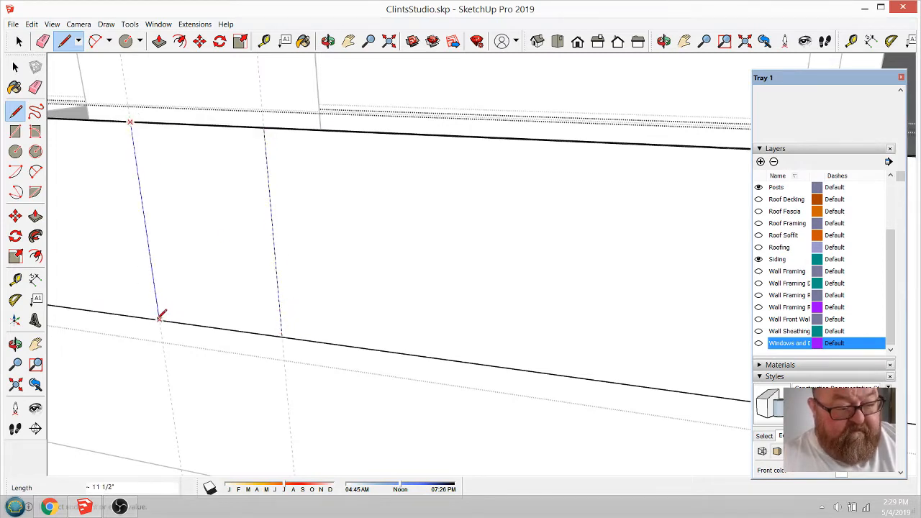
scroll(122, 261, down, 3)
scroll(638, 252, up, 3)
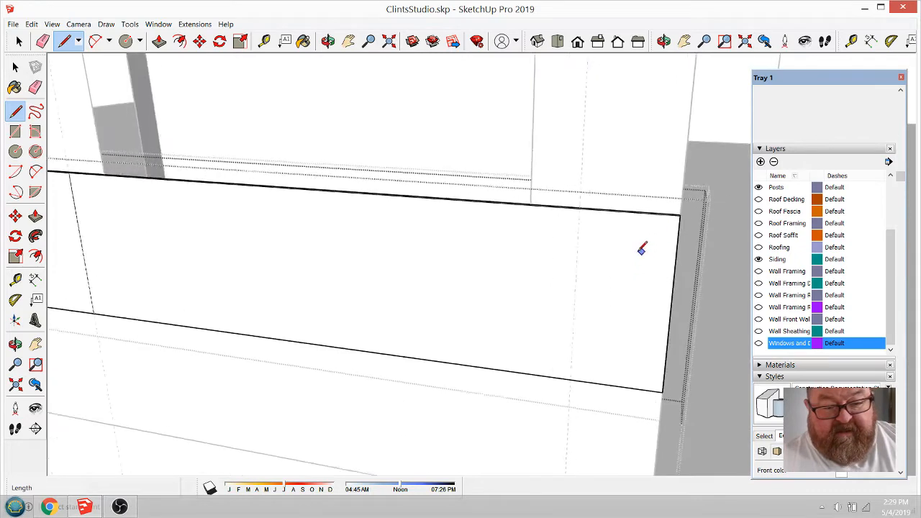
click(560, 193)
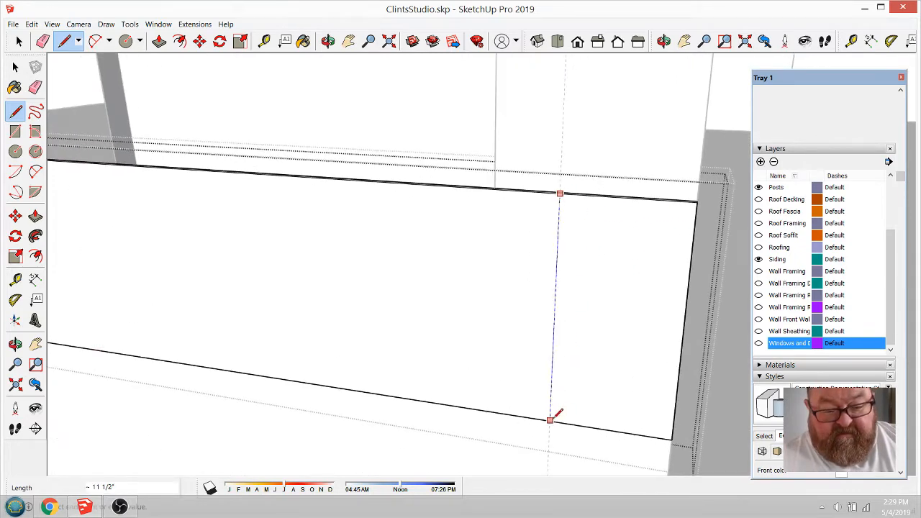
click(552, 418)
scroll(585, 371, down, 2)
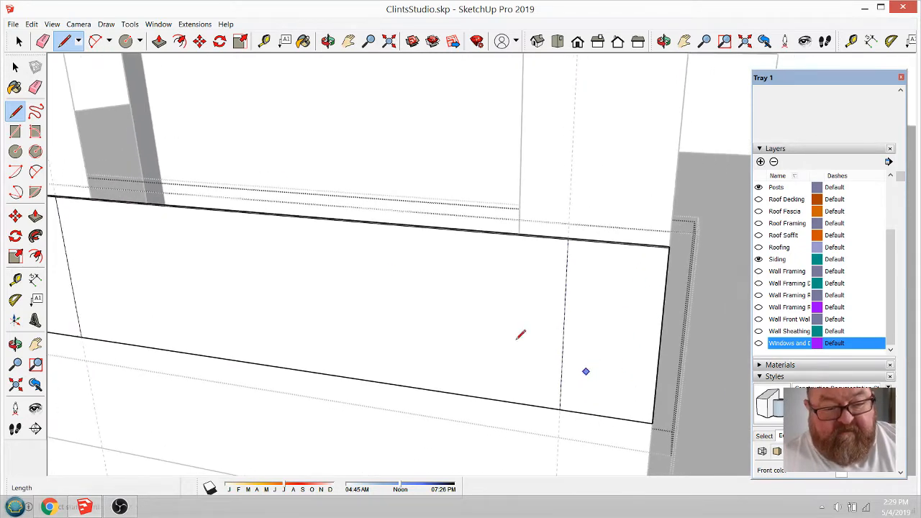
Push the board face between the third window's trim lines back 5/16" and erase the leftover edge to cut out that section
click(159, 41)
click(216, 284)
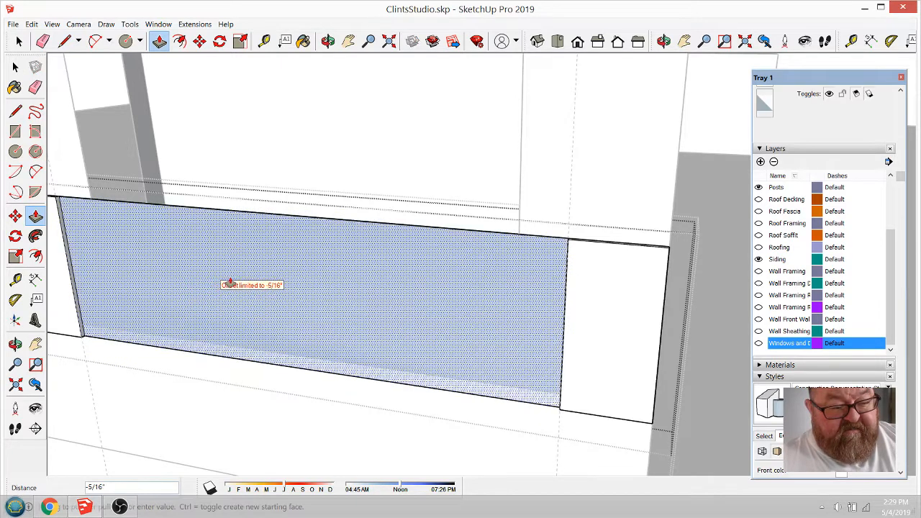
key(Escape)
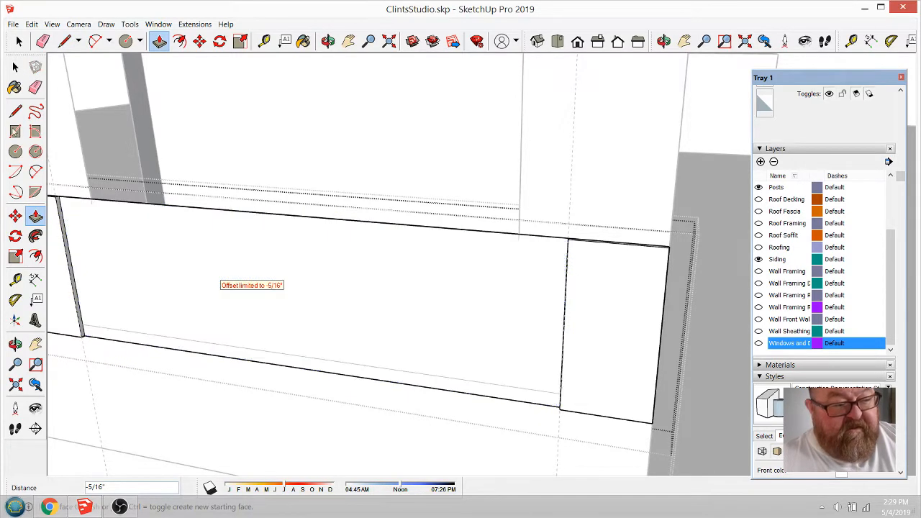
key(space)
key(e)
click(255, 211)
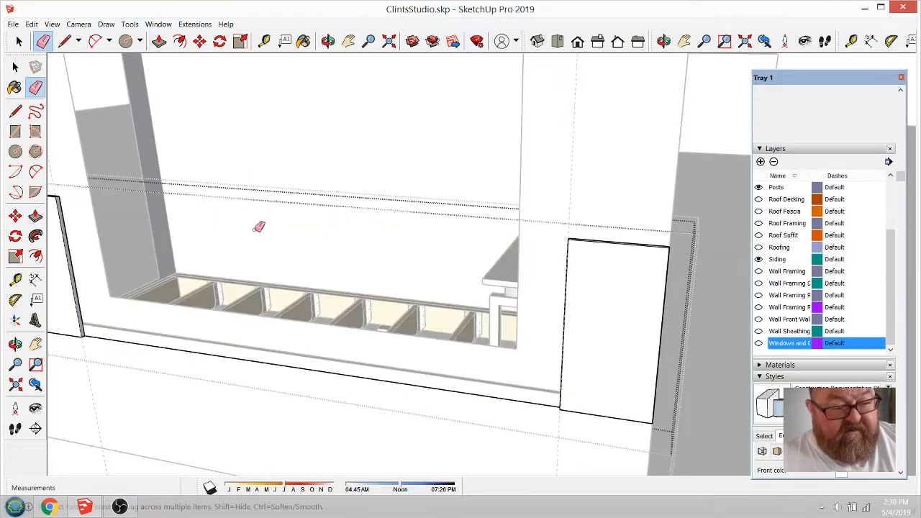
Draw a vertical line about 11 1/2" long across the remaining board along the middle window's left guide, and mark its right trim line
scroll(431, 319, down, 5)
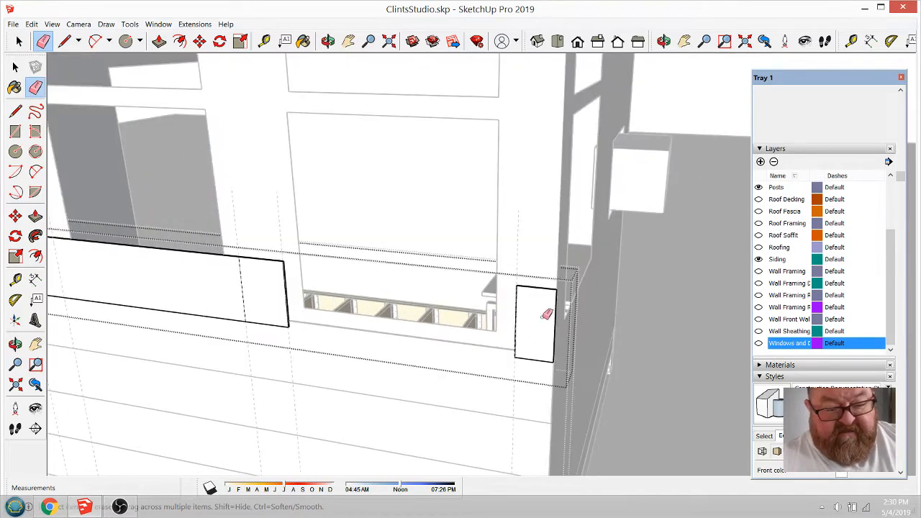
scroll(276, 302, up, 5)
key(l)
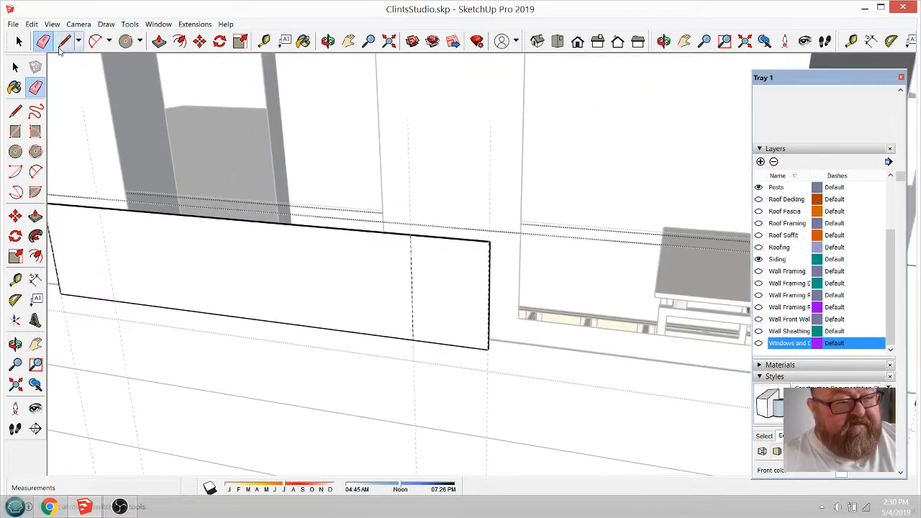
scroll(129, 221, up, 3)
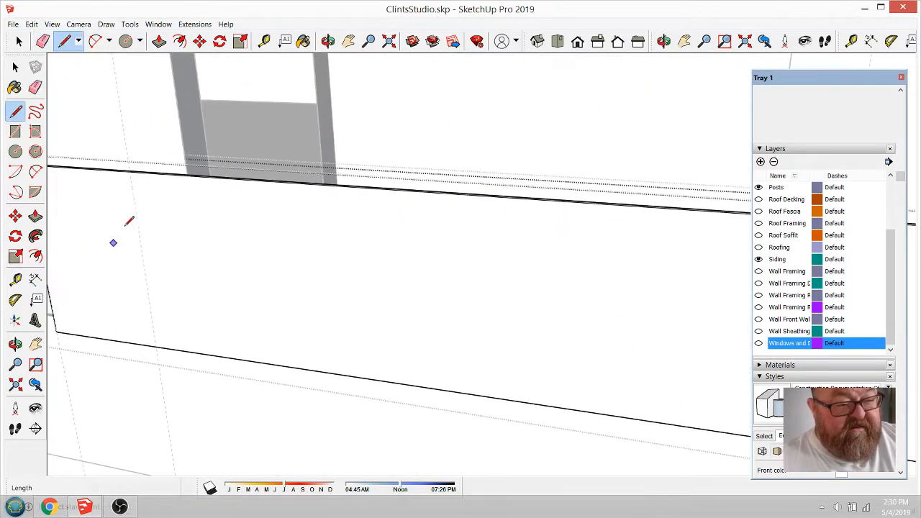
click(130, 172)
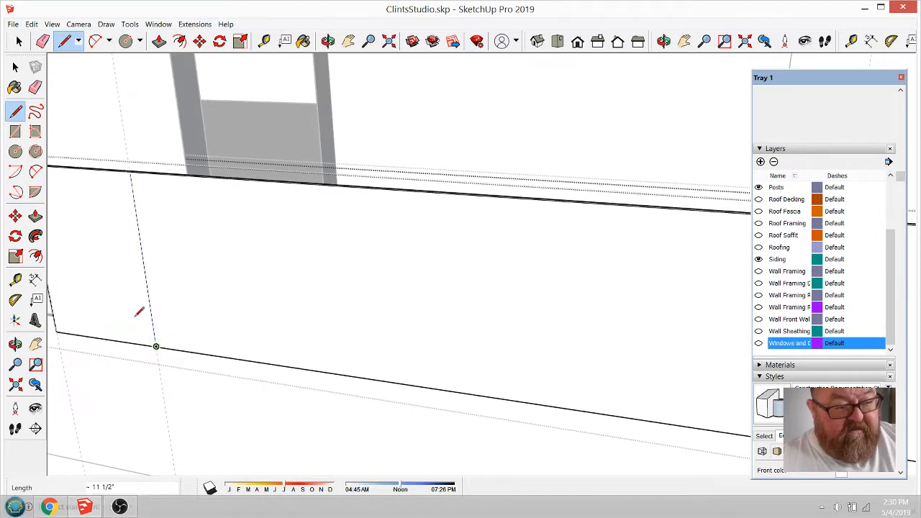
click(137, 314)
scroll(126, 302, down, 2)
click(530, 255)
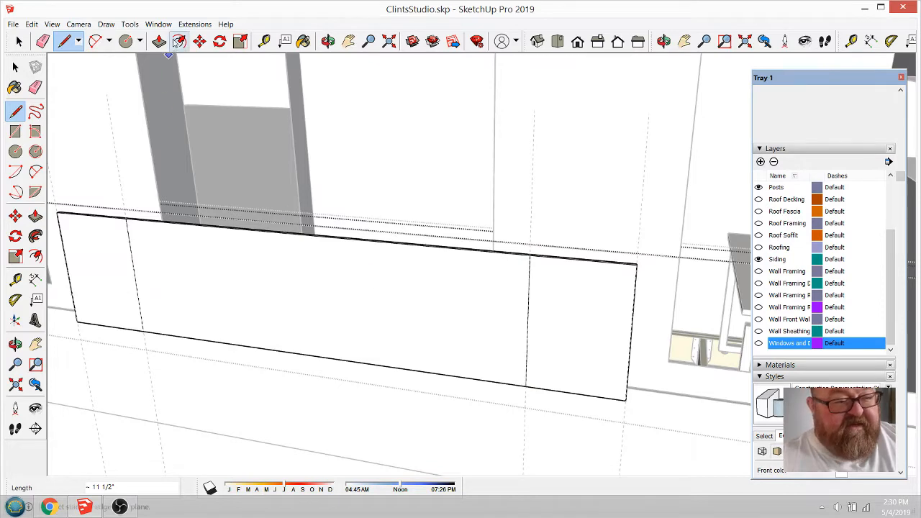
Push the board face between the middle window's trim lines back 5/16" and erase the leftover edge to cut out that section
click(159, 41)
click(213, 297)
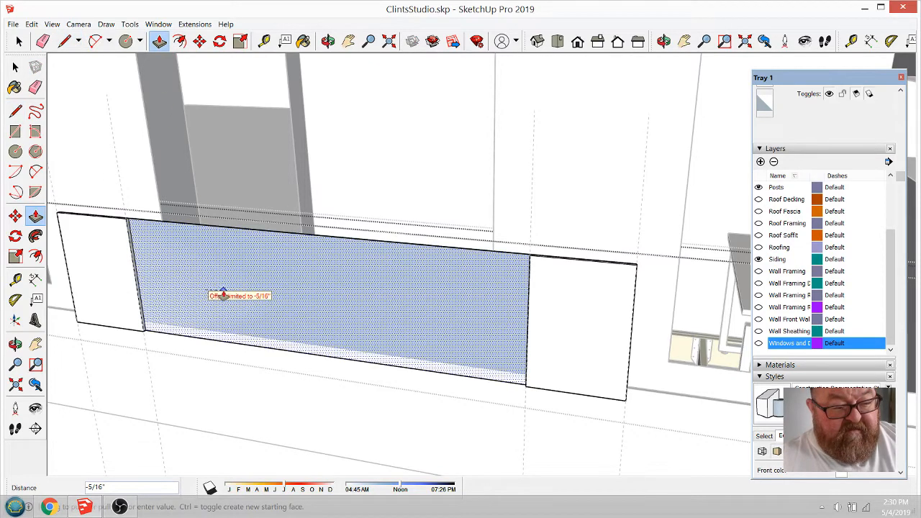
click(236, 285)
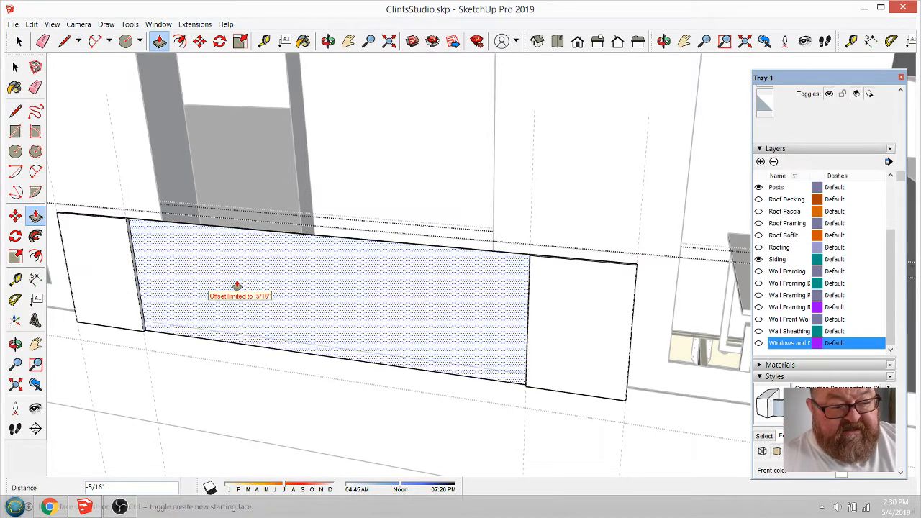
click(42, 41)
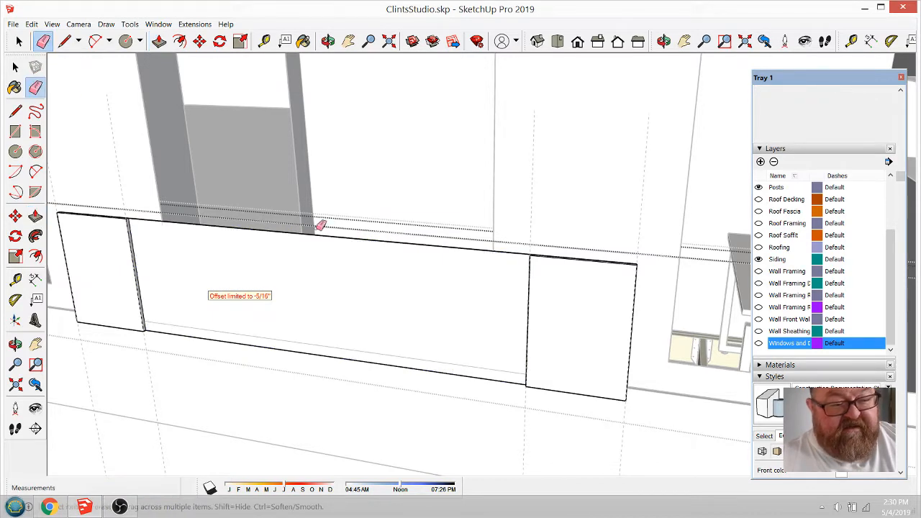
click(307, 351)
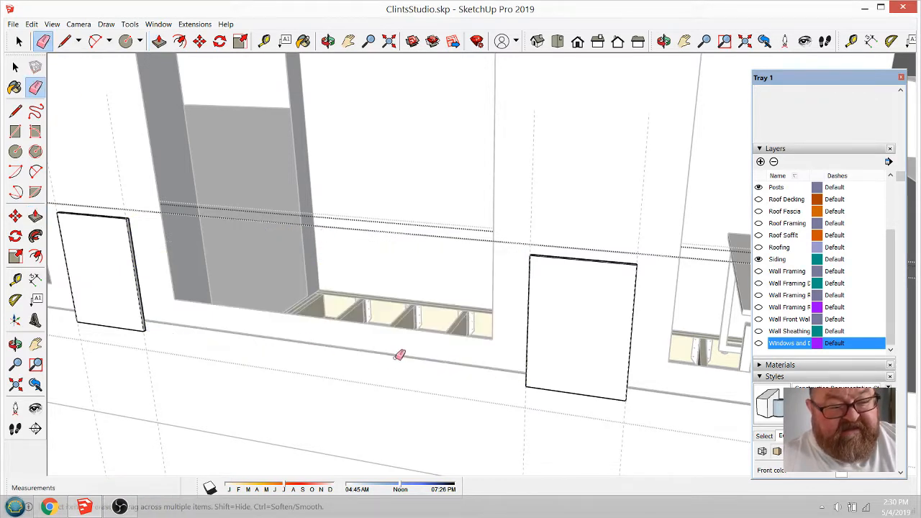
scroll(399, 353, down, 4)
scroll(417, 270, down, 4)
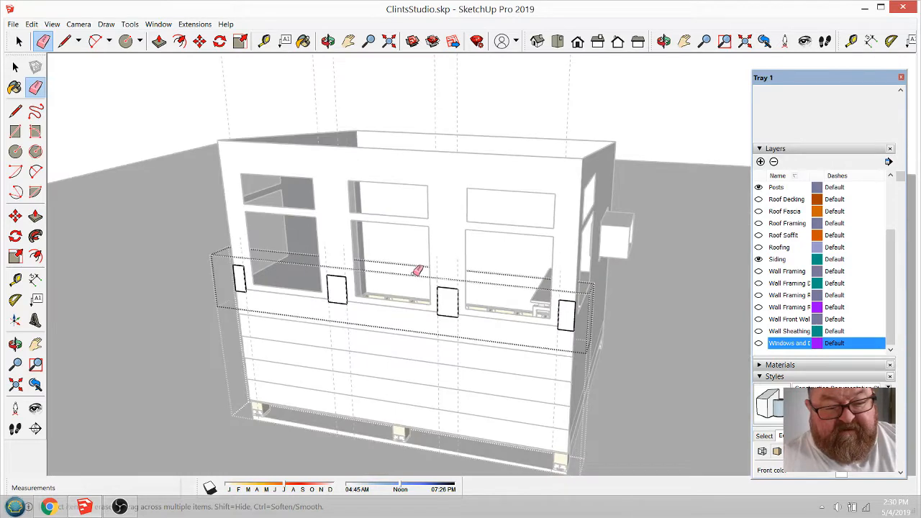
scroll(417, 271, up, 3)
Close the board and siding group, and delete all the vertical guides, including those inside the siding group
click(15, 67)
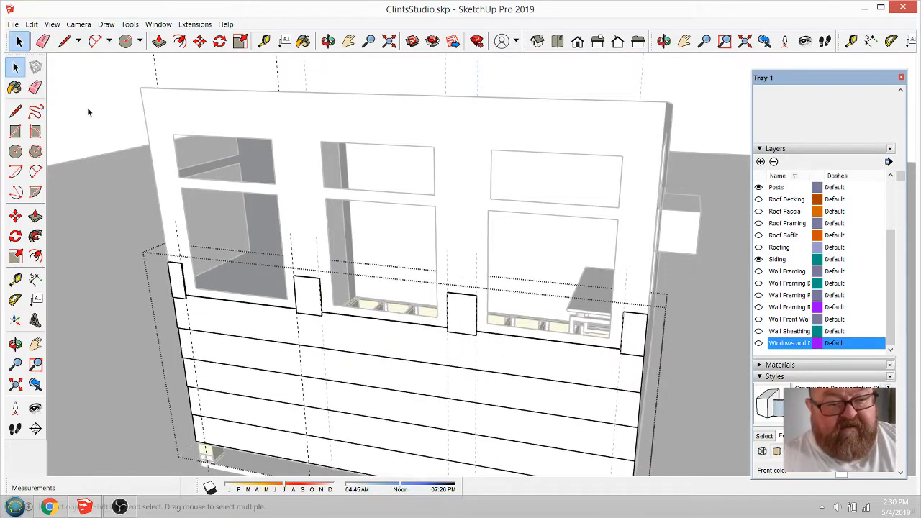
scroll(141, 260, down, 2)
click(126, 213)
scroll(387, 351, down, 3)
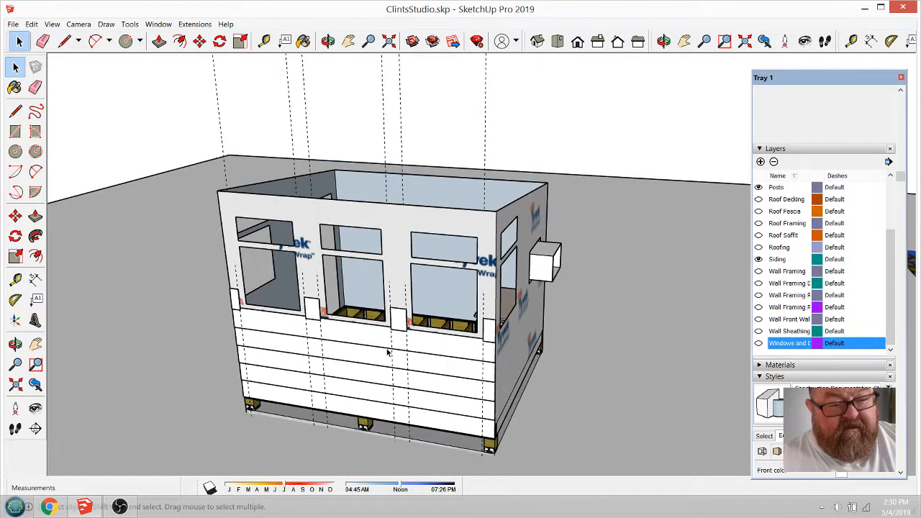
click(42, 41)
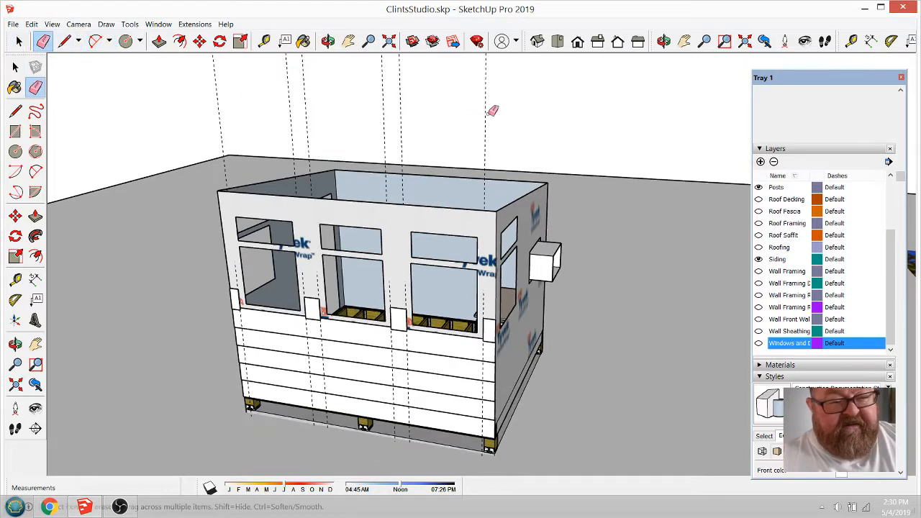
key(Delete)
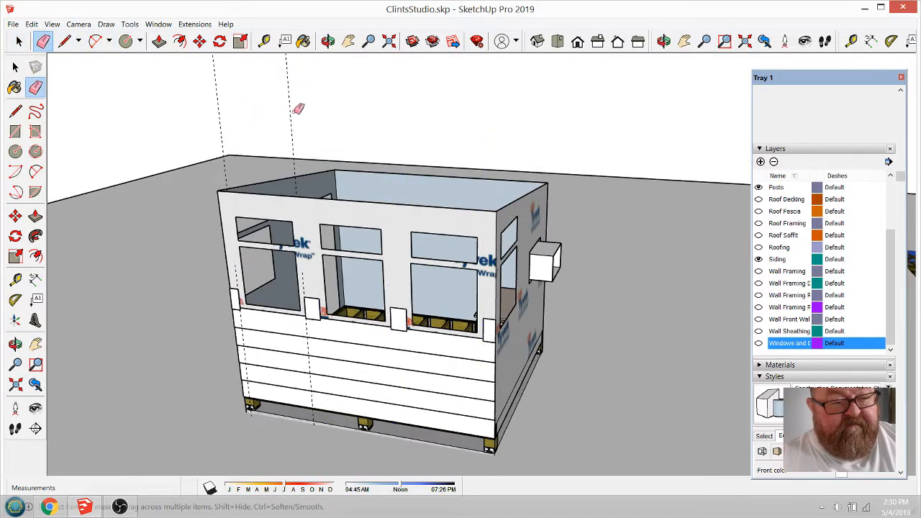
click(19, 41)
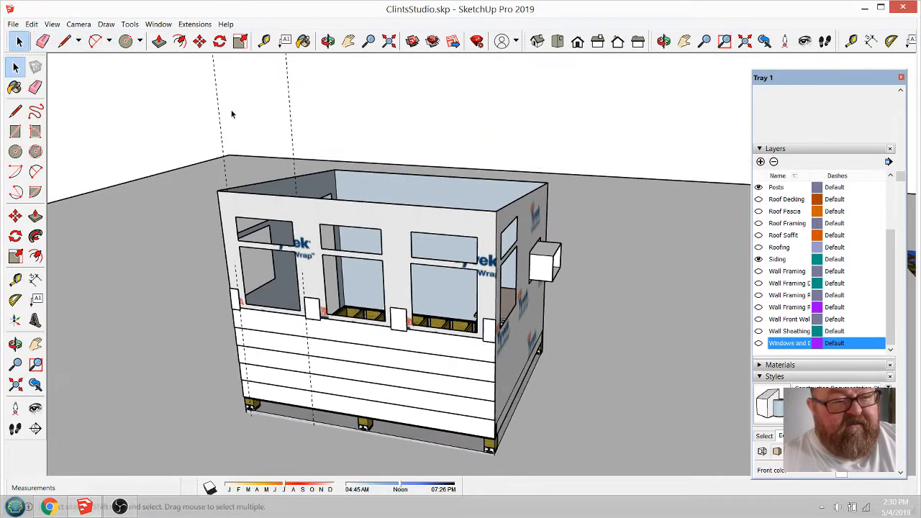
double_click(287, 121)
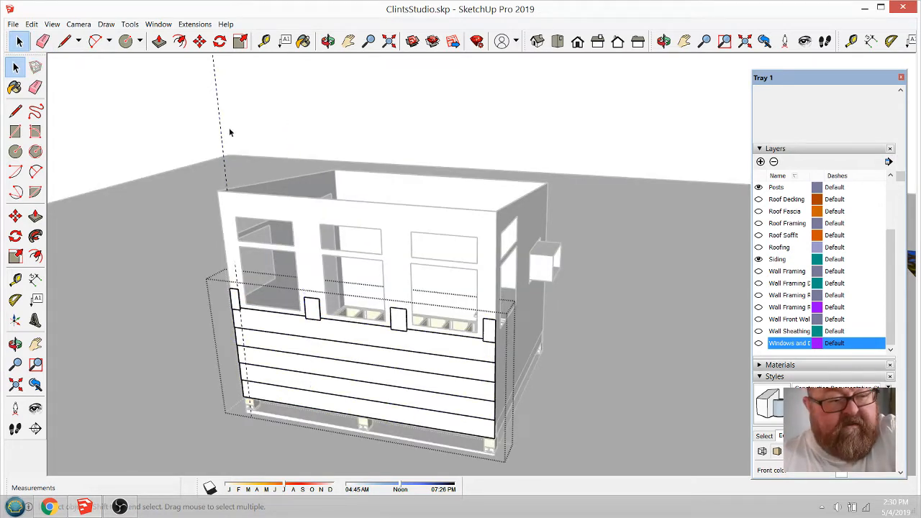
click(223, 149)
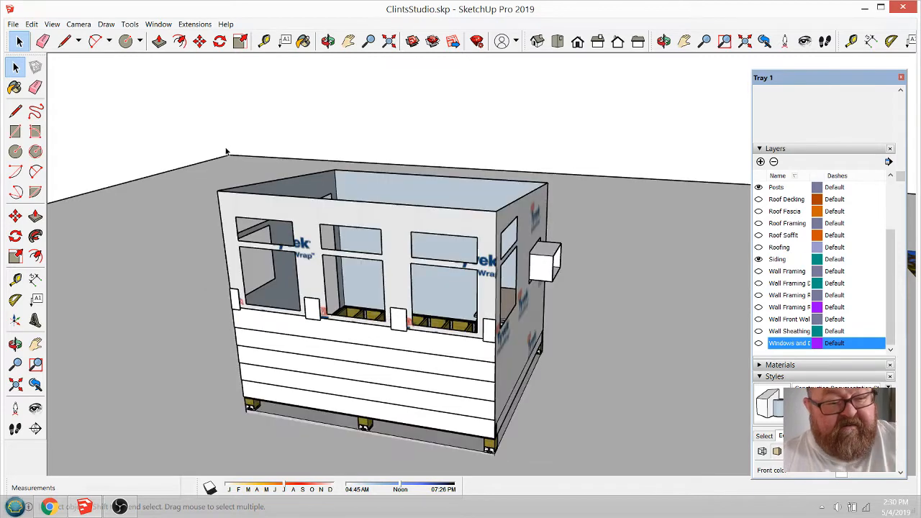
Make the windows and doors layer visible again to show the trim against the cut siding
scroll(328, 287, up, 5)
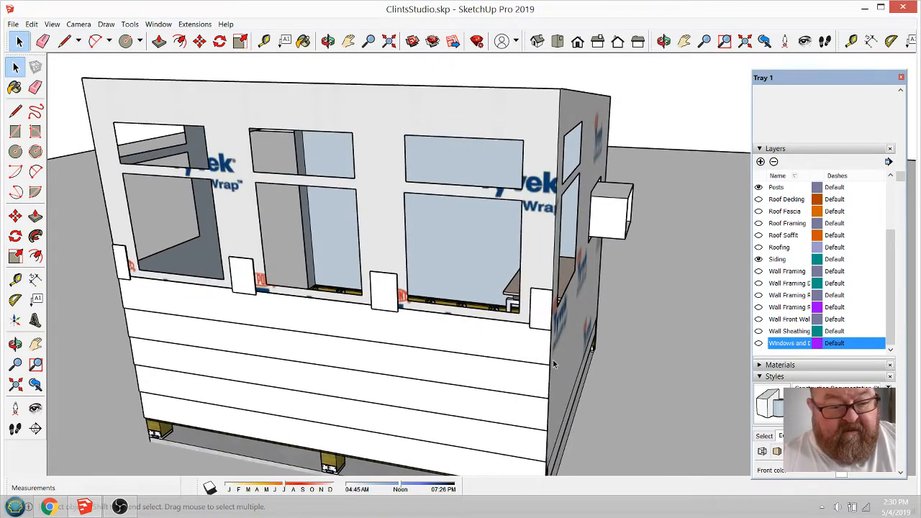
scroll(252, 333, down, 1)
scroll(251, 335, up, 3)
click(169, 253)
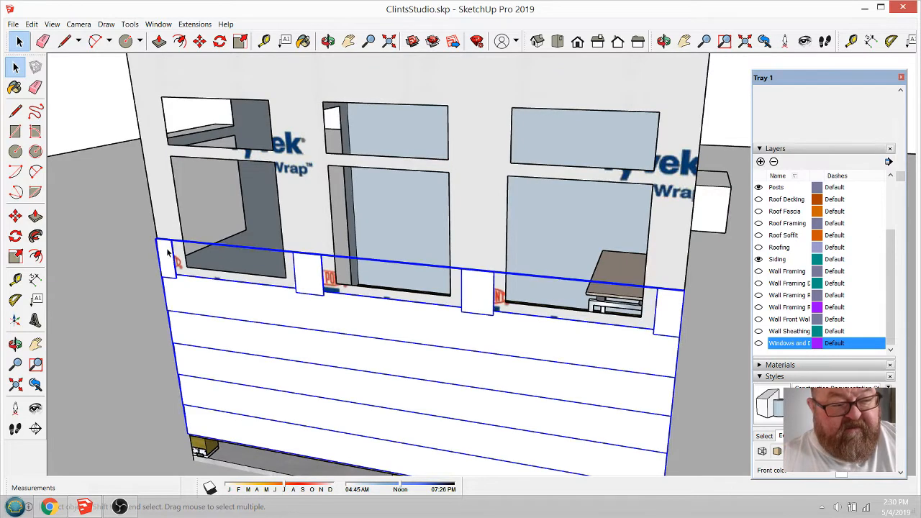
click(758, 343)
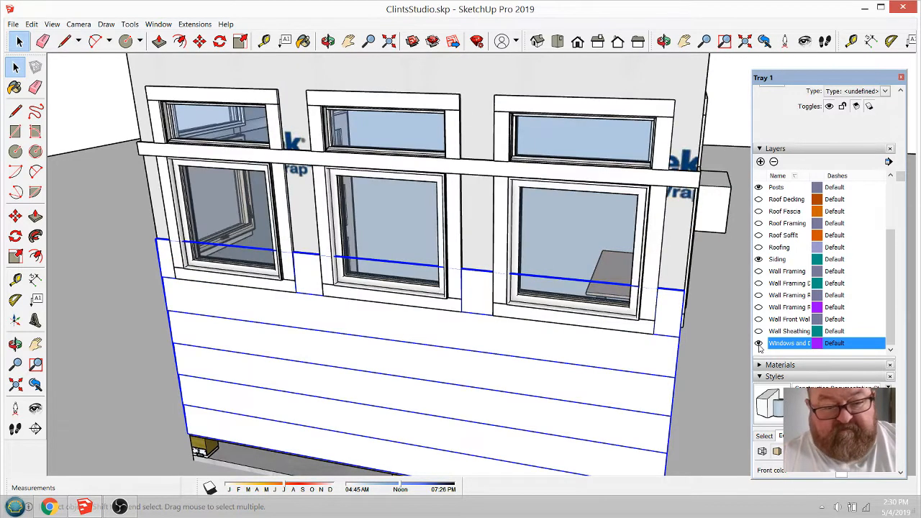
click(199, 41)
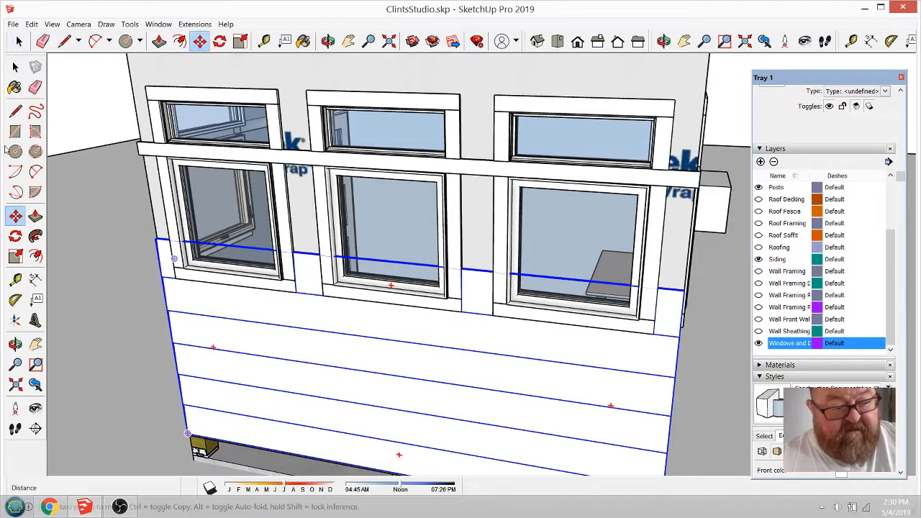
key(space)
Open the siding group and copy the cut top board upward about 10 1/2", repeated as two copies (*2), snapping to the existing board edges
double_click(394, 370)
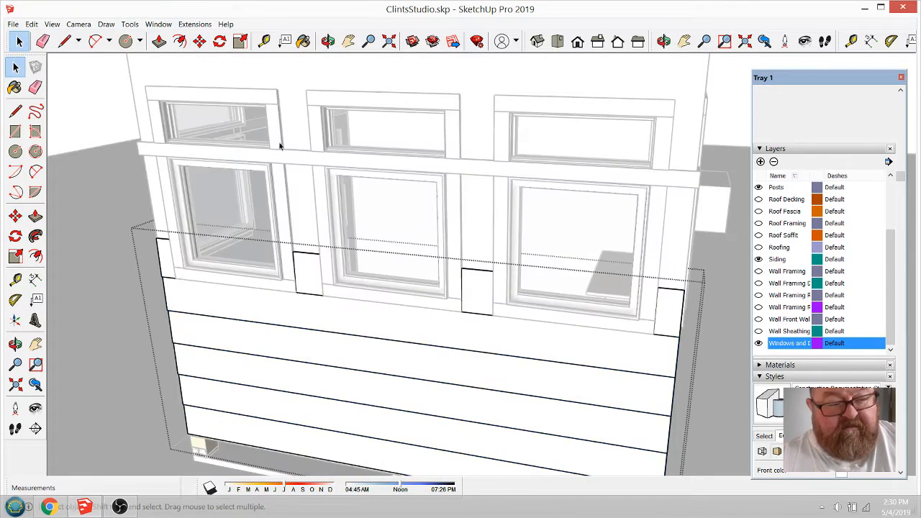
click(165, 261)
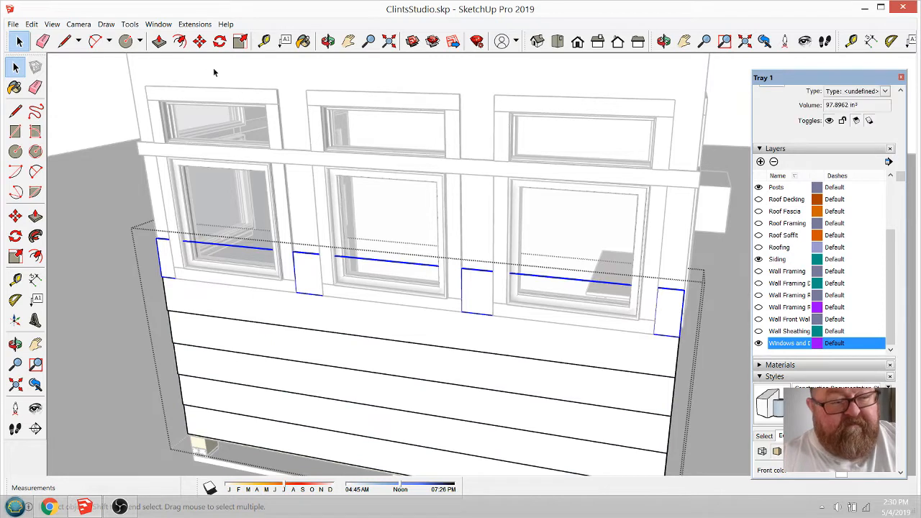
click(199, 41)
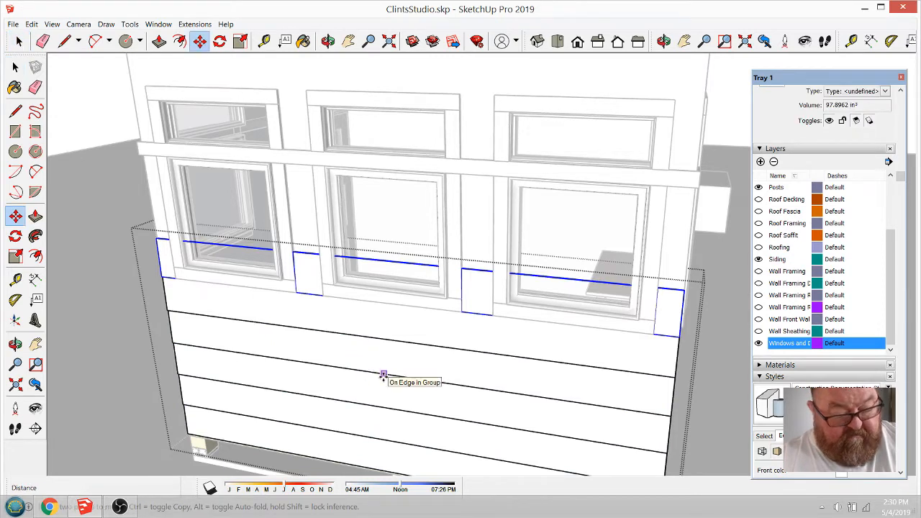
click(383, 375)
key(ctrl)
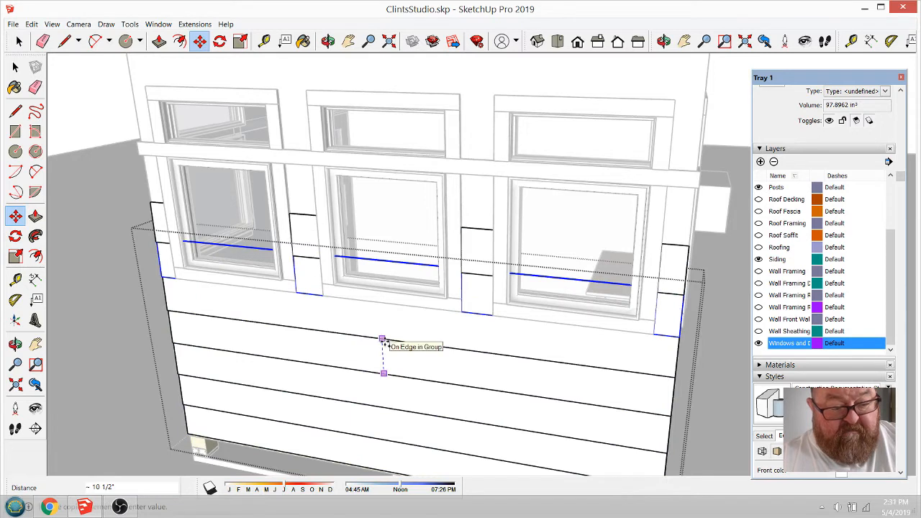
click(382, 339)
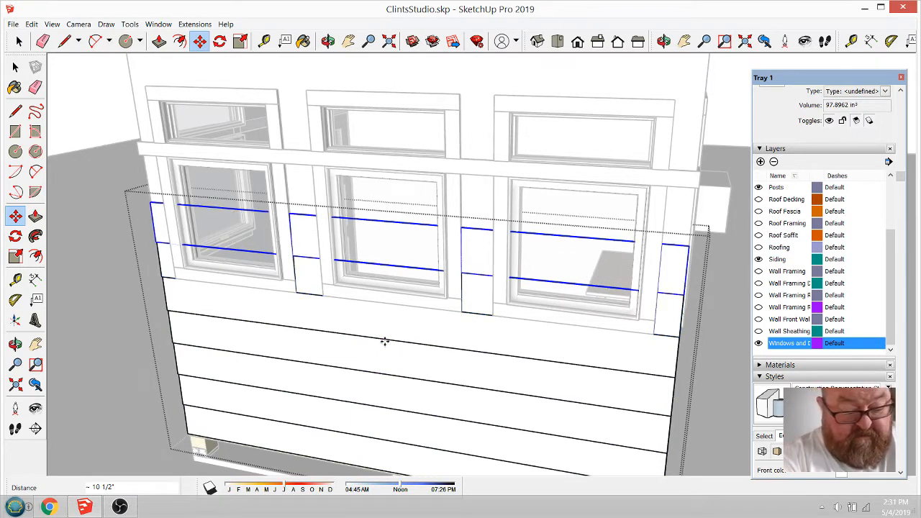
text(*2)
key(Return)
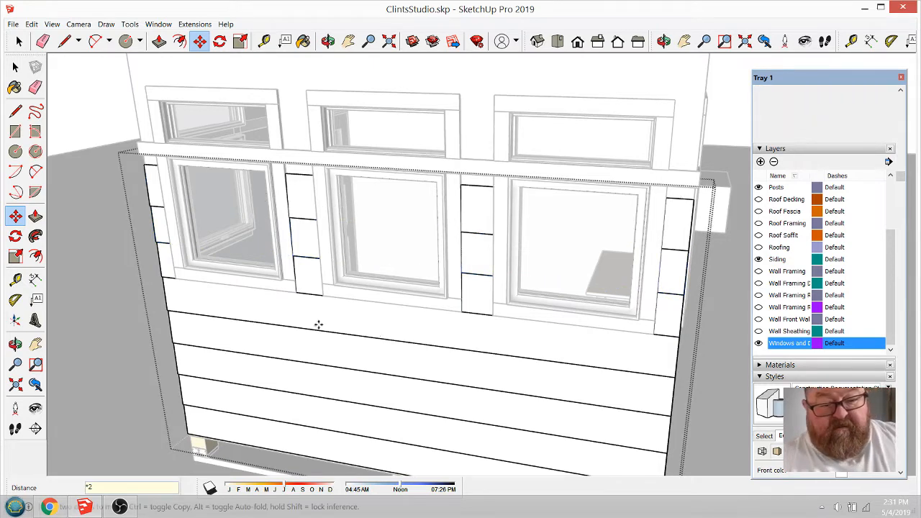
Examine the copied boards between the windows and below the horizontal trim band from several angles, and close the siding group
click(327, 41)
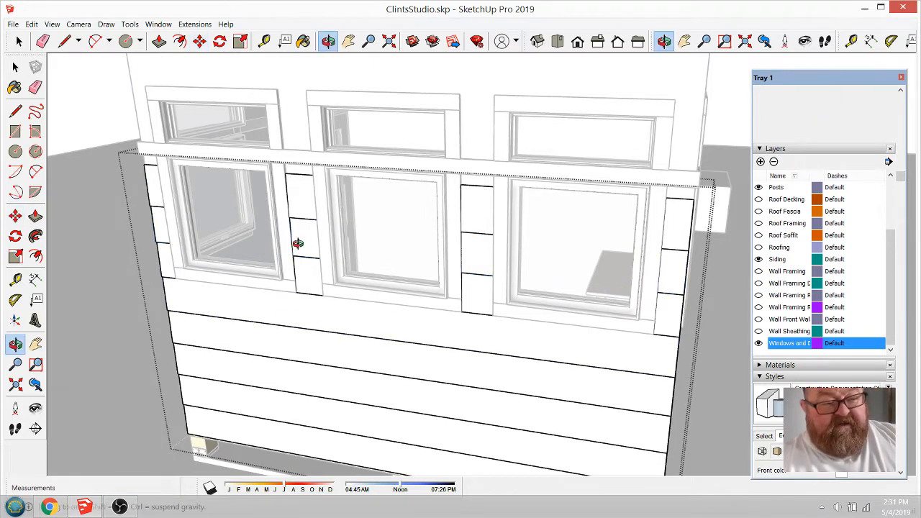
drag(294, 247, 375, 159)
scroll(375, 158, up, 4)
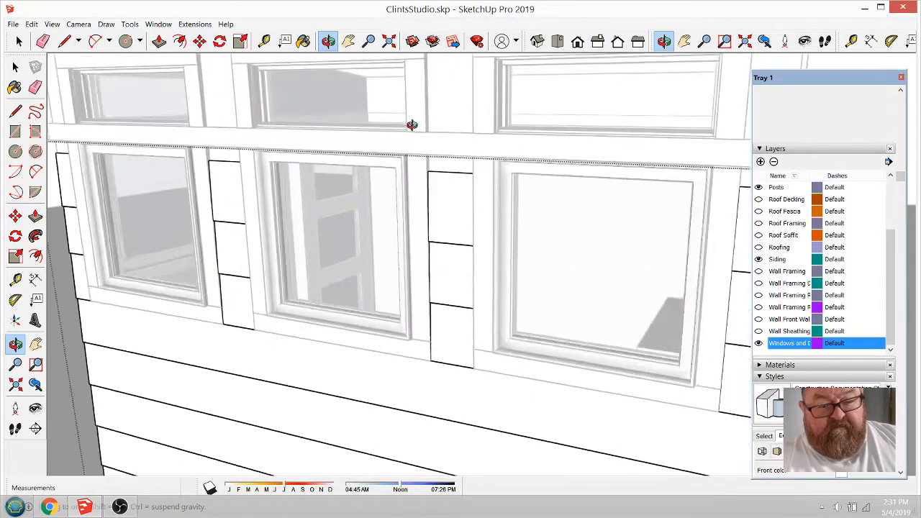
drag(410, 200, 561, 265)
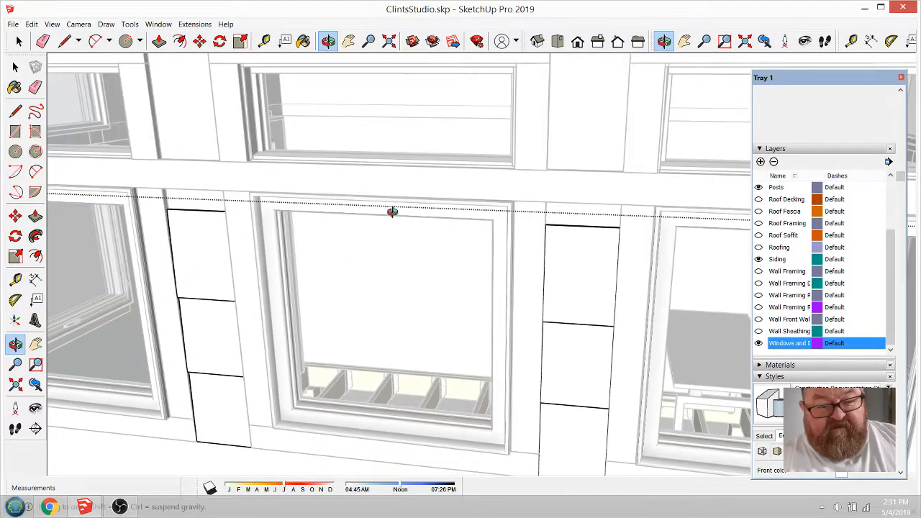
scroll(392, 211, down, 5)
scroll(476, 227, down, 3)
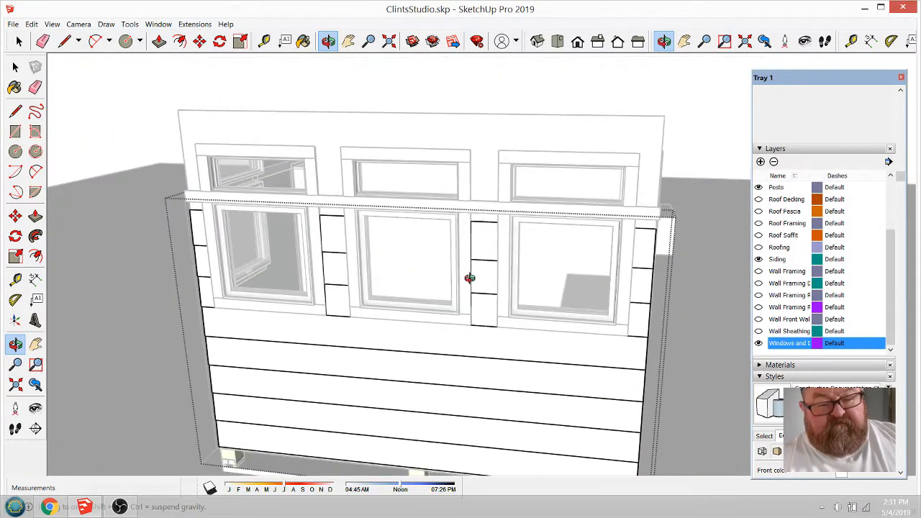
drag(491, 347, 582, 285)
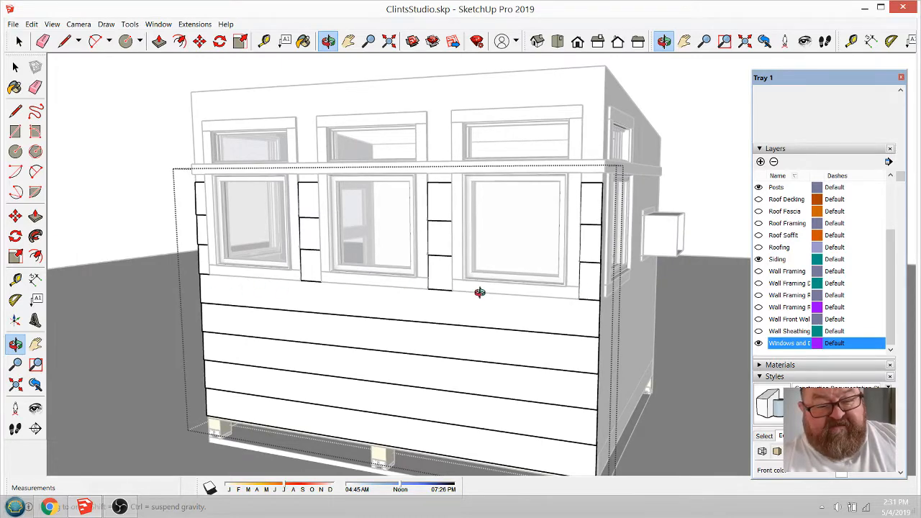
scroll(479, 292, up, 5)
scroll(428, 332, down, 6)
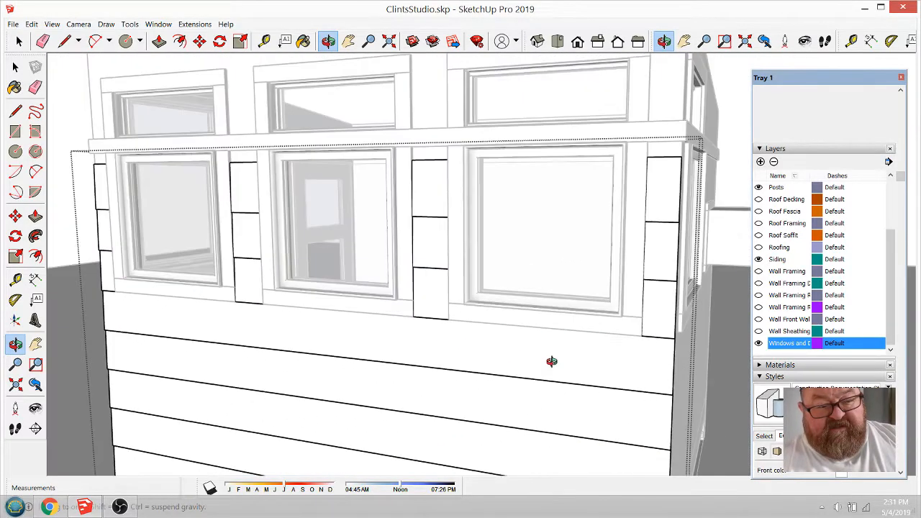
click(19, 43)
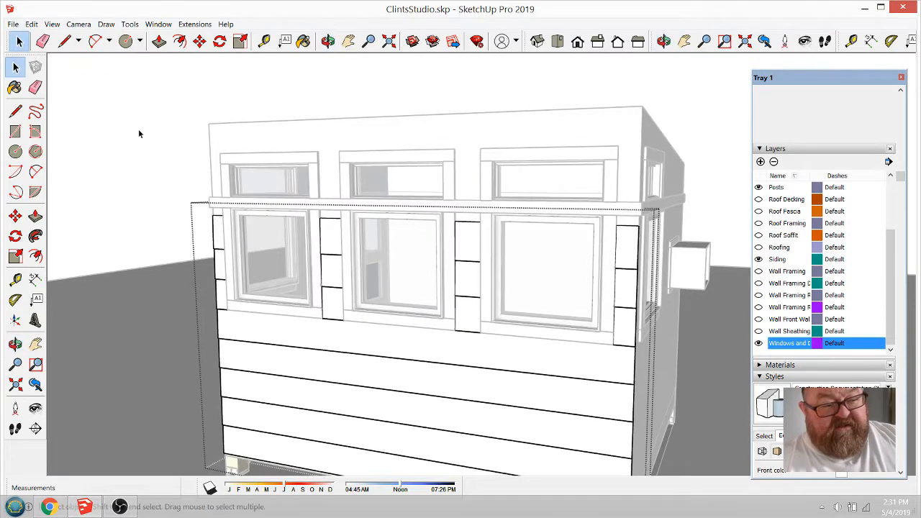
click(138, 129)
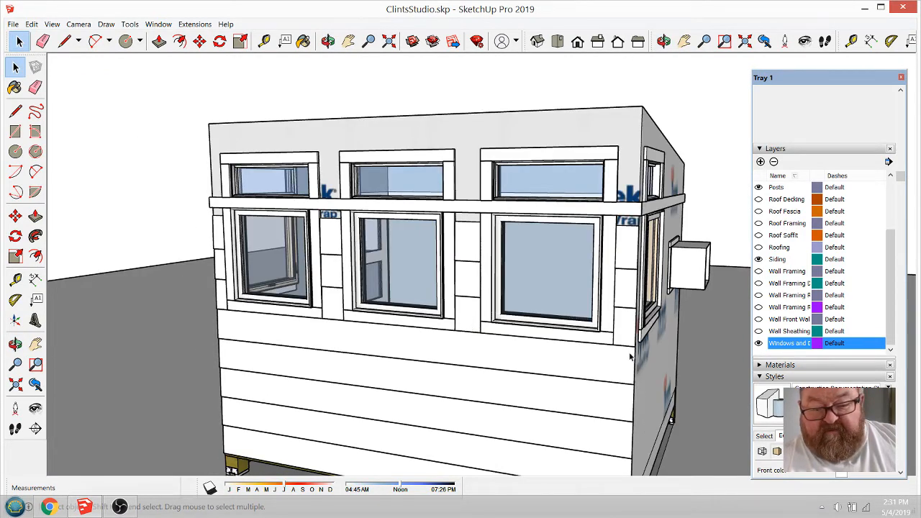
Examine up close and from the corner how the siding boards meet the window trim along the wall
scroll(618, 359, up, 3)
click(328, 42)
scroll(570, 333, up, 3)
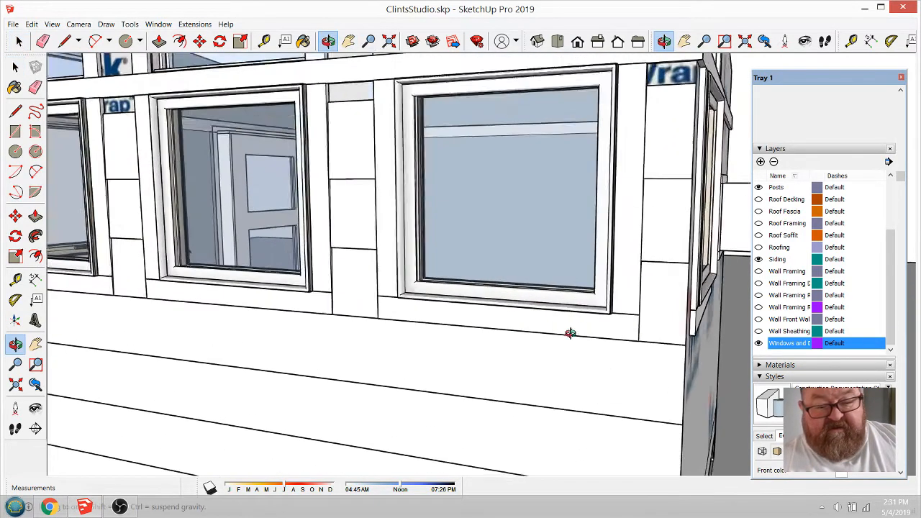
drag(570, 333, 502, 280)
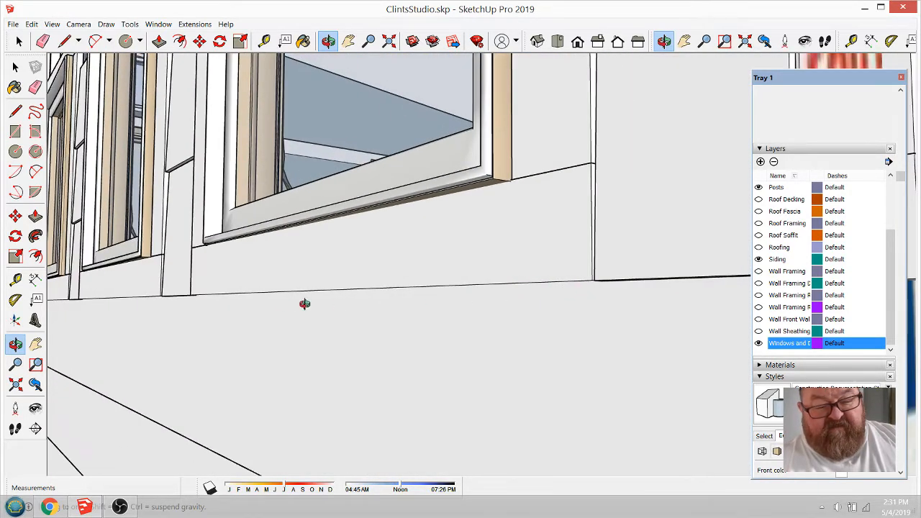
drag(324, 272, 417, 290)
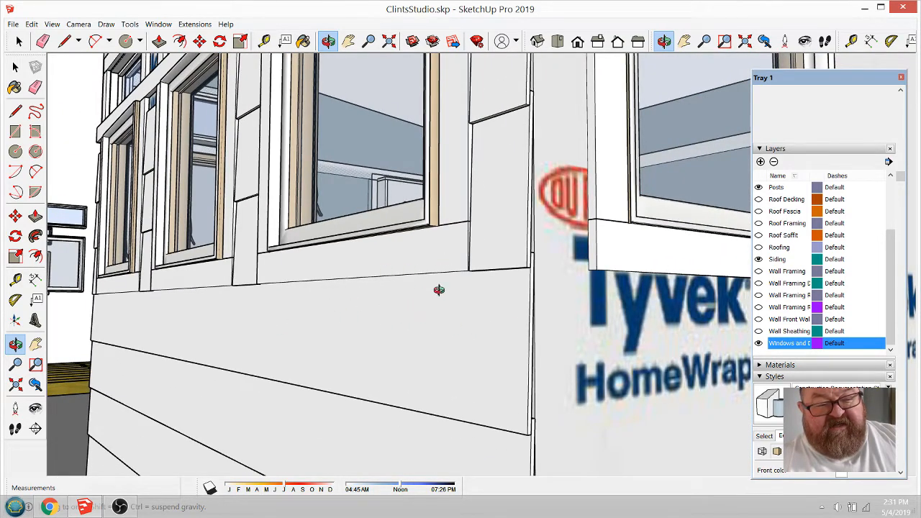
drag(438, 290, 649, 294)
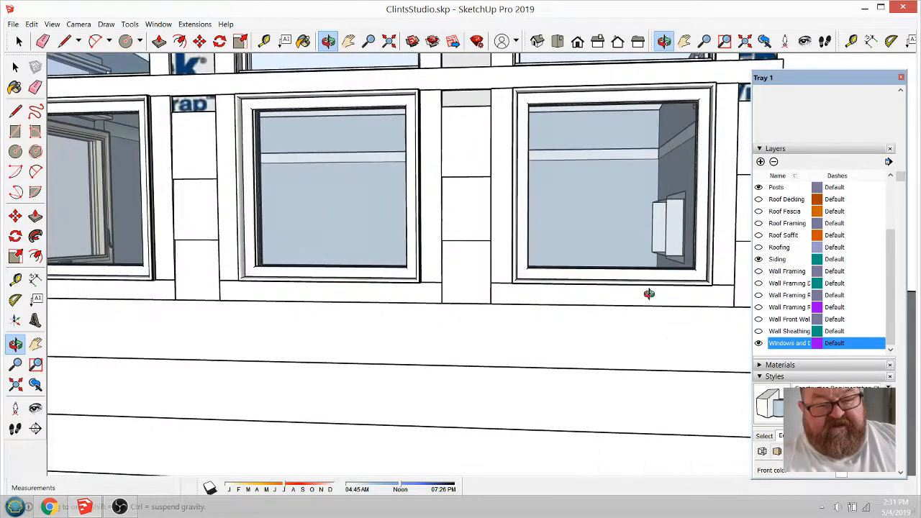
scroll(517, 284, down, 3)
scroll(426, 287, down, 2)
scroll(539, 287, down, 1)
scroll(536, 289, down, 2)
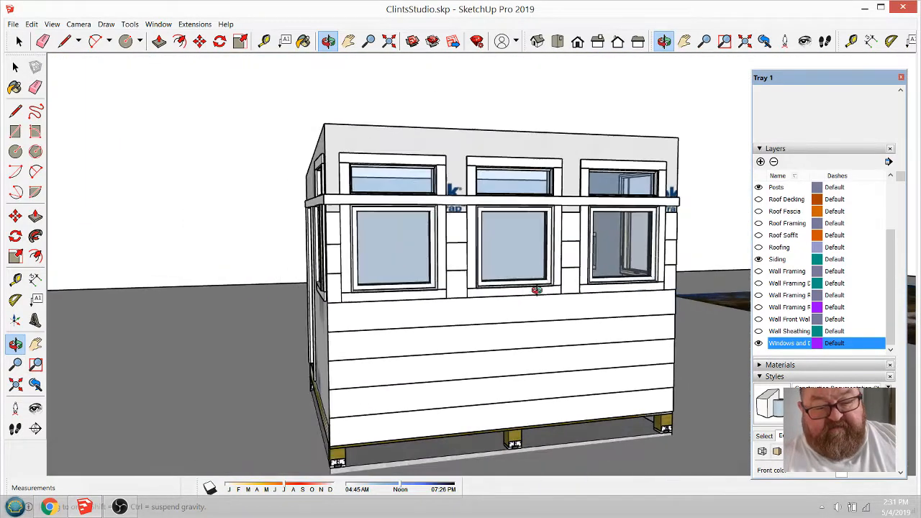
Measure the height of the siding board beneath the window trim at the studio's corner
drag(502, 314, 514, 348)
scroll(438, 329, up, 8)
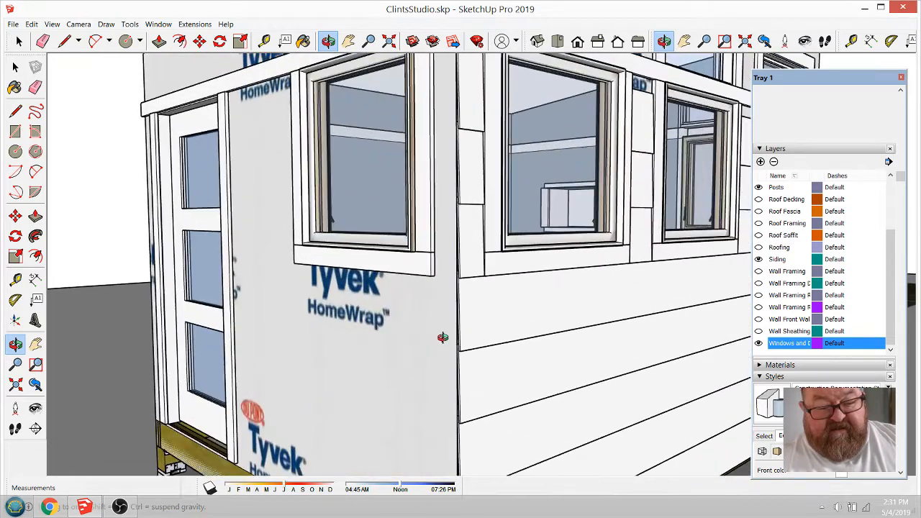
scroll(453, 315, up, 2)
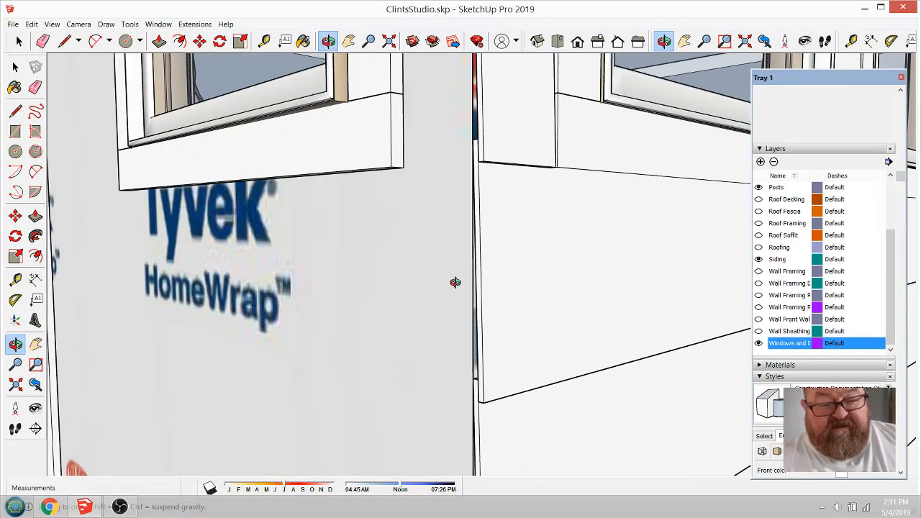
click(264, 41)
click(478, 162)
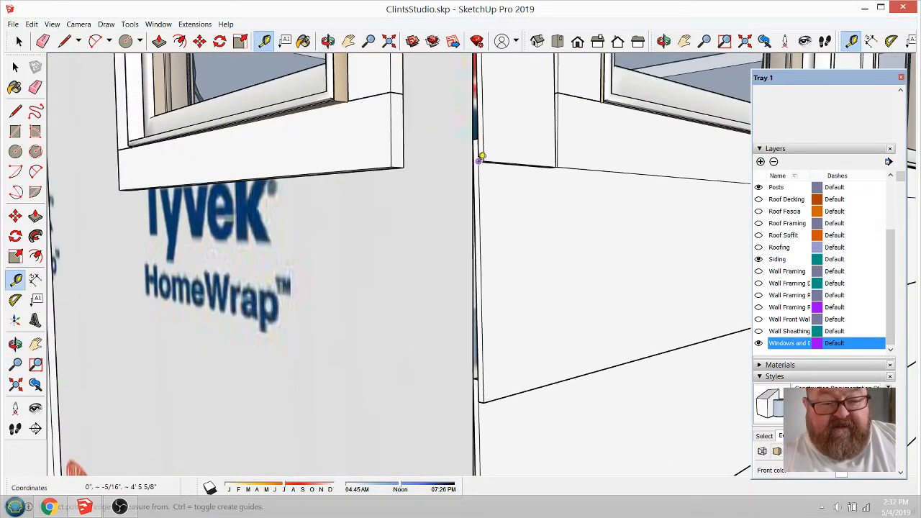
click(483, 401)
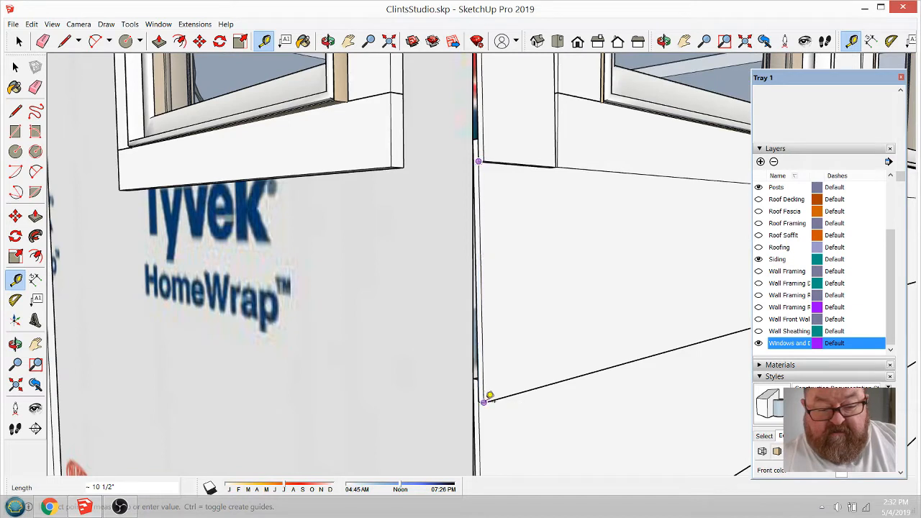
click(484, 400)
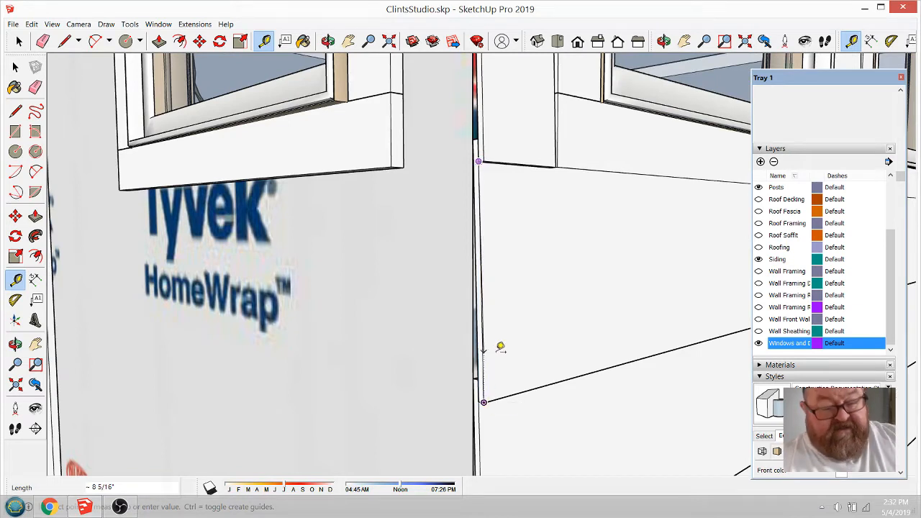
click(501, 348)
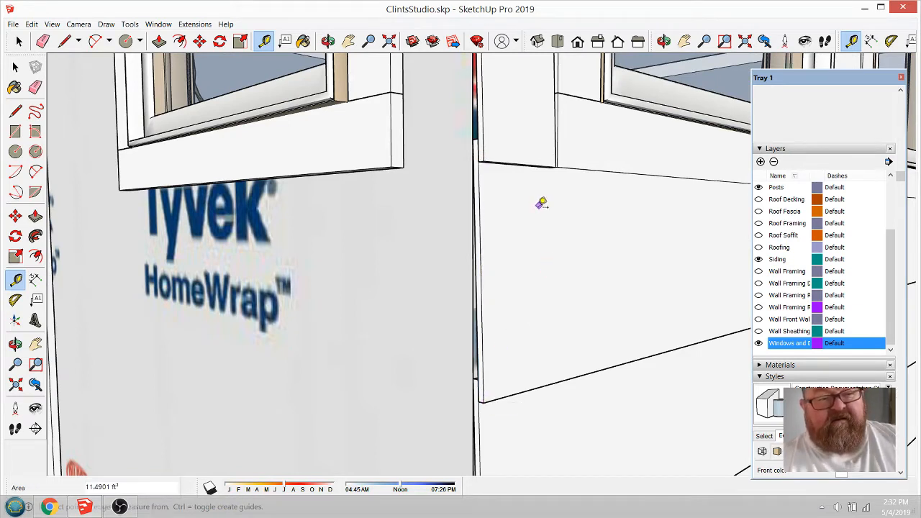
scroll(395, 302, down, 5)
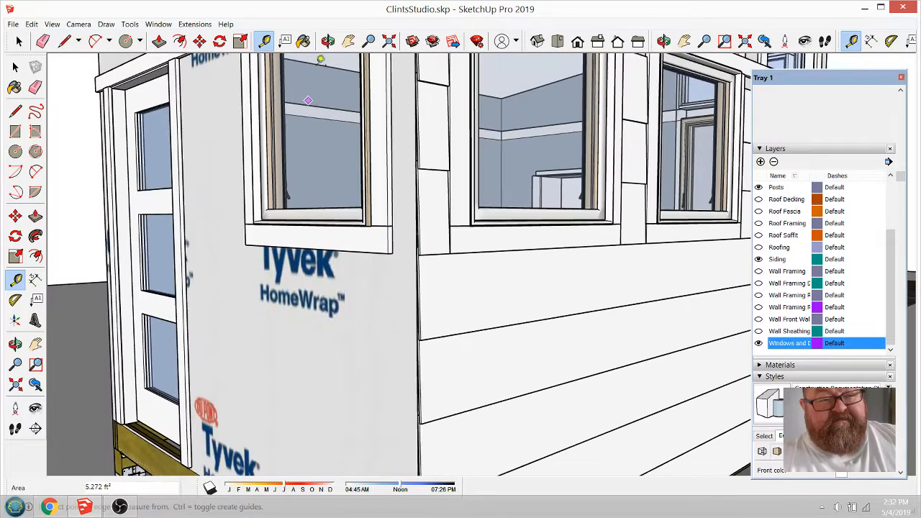
Open the siding group, copy the top board up by one board height, snapping from board edge to board edge, and close the group
click(328, 42)
scroll(305, 330, down, 4)
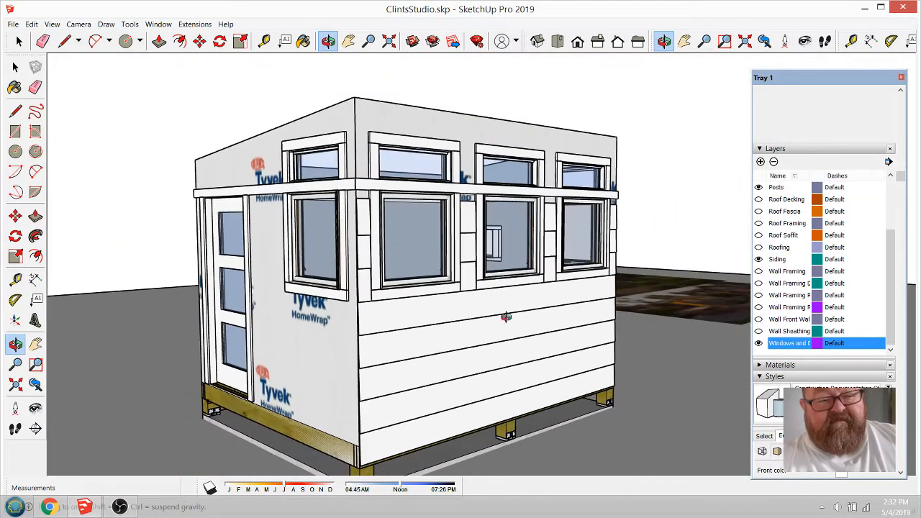
drag(506, 317, 397, 329)
scroll(386, 208, up, 5)
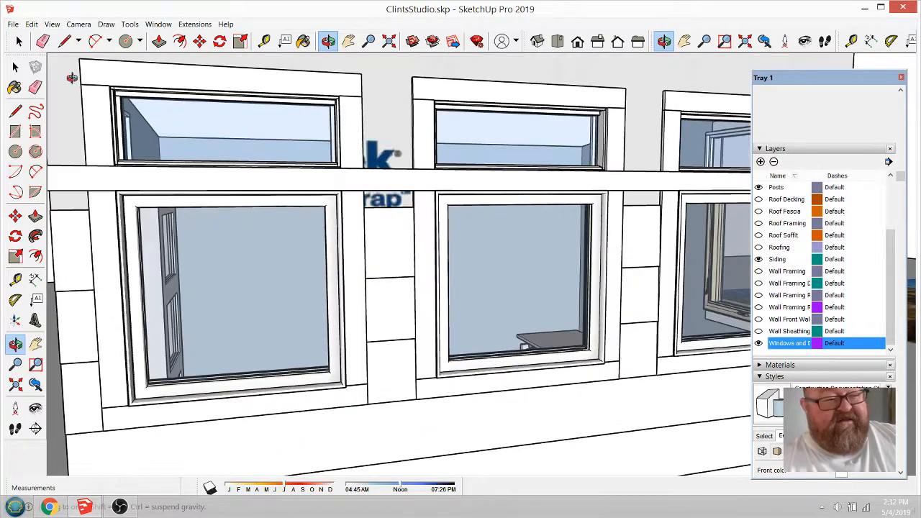
click(19, 41)
scroll(474, 309, down, 2)
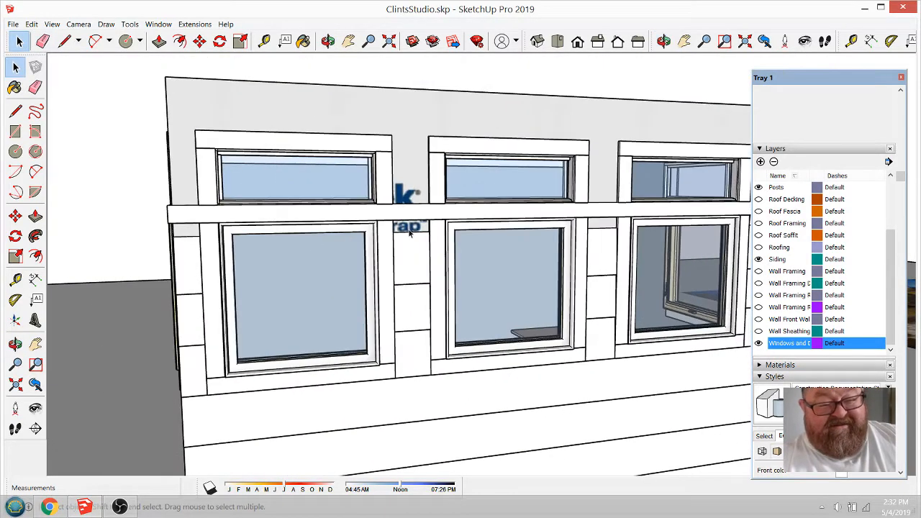
click(185, 246)
scroll(182, 246, down, 2)
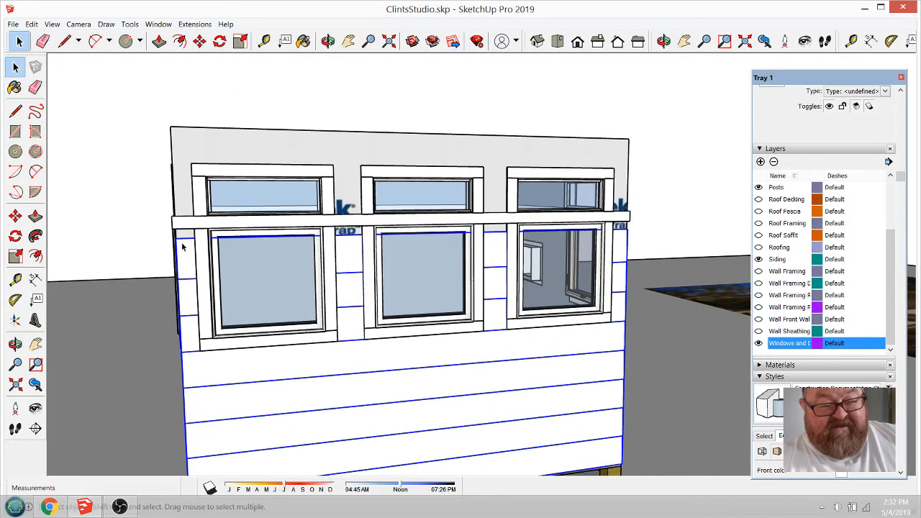
double_click(181, 247)
click(181, 248)
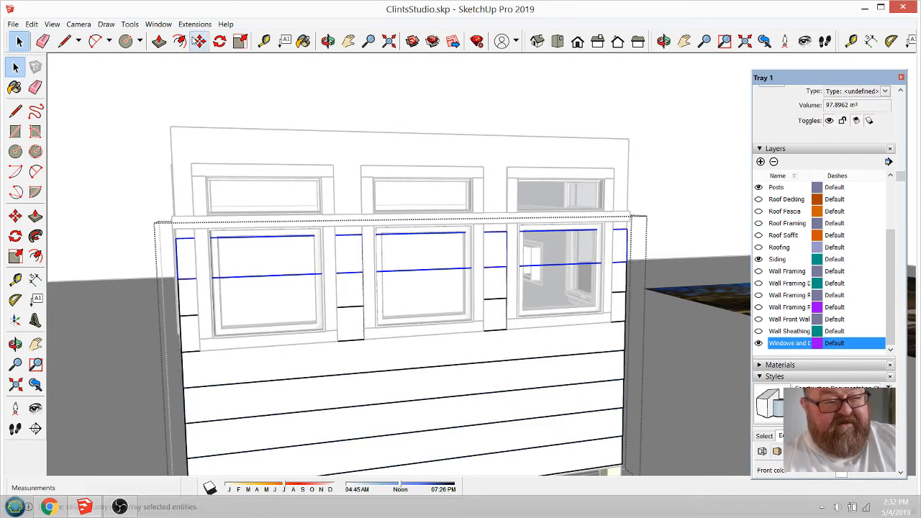
click(199, 41)
scroll(349, 309, up, 4)
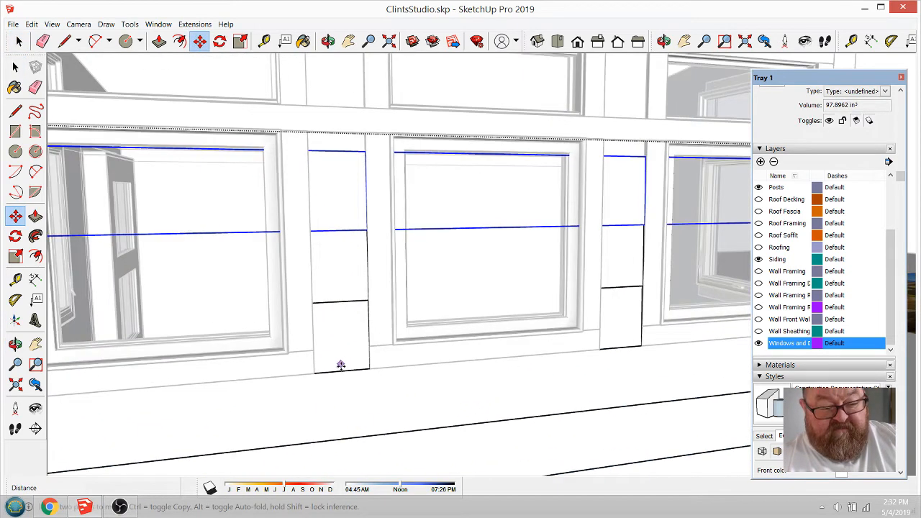
click(343, 369)
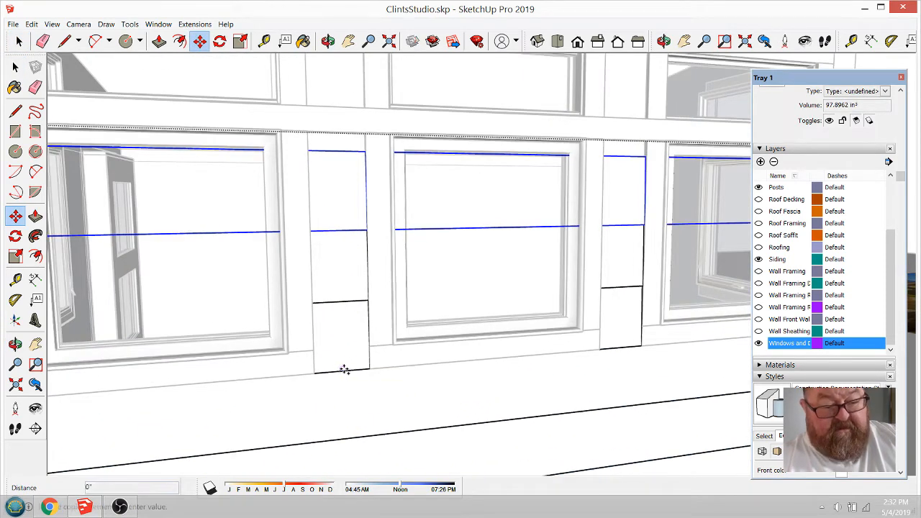
click(343, 304)
scroll(352, 344, down, 4)
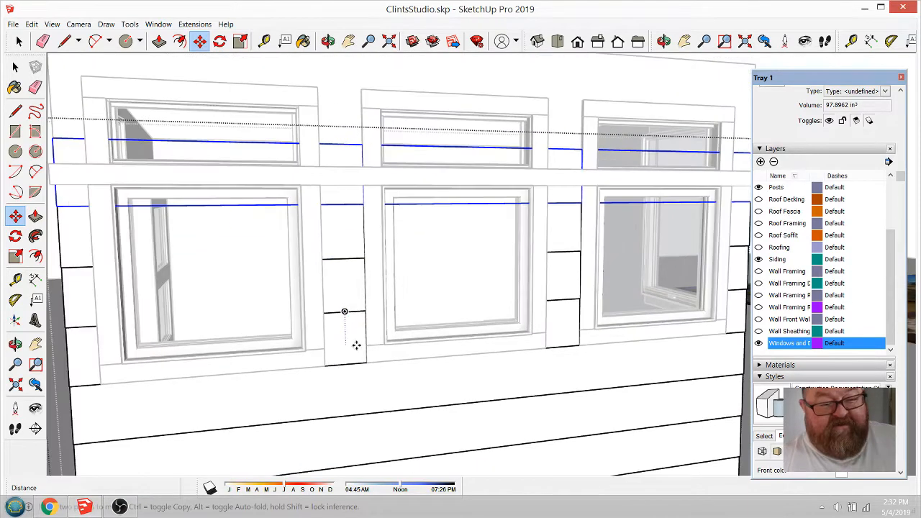
scroll(358, 120, down, 2)
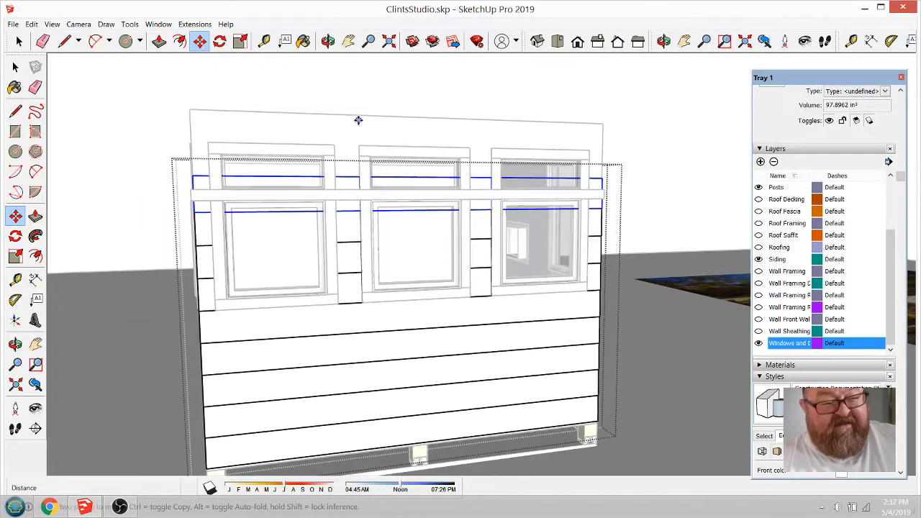
click(19, 41)
click(102, 65)
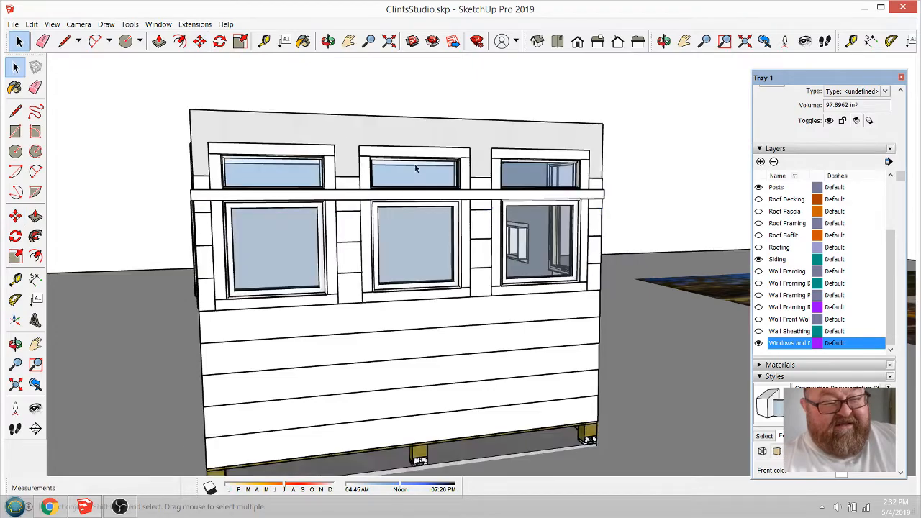
Examine the sided window wall and the adjoining door wall from above and from the corner
scroll(417, 169, down, 2)
click(328, 41)
drag(370, 284, 440, 258)
drag(465, 348, 428, 223)
drag(466, 332, 410, 219)
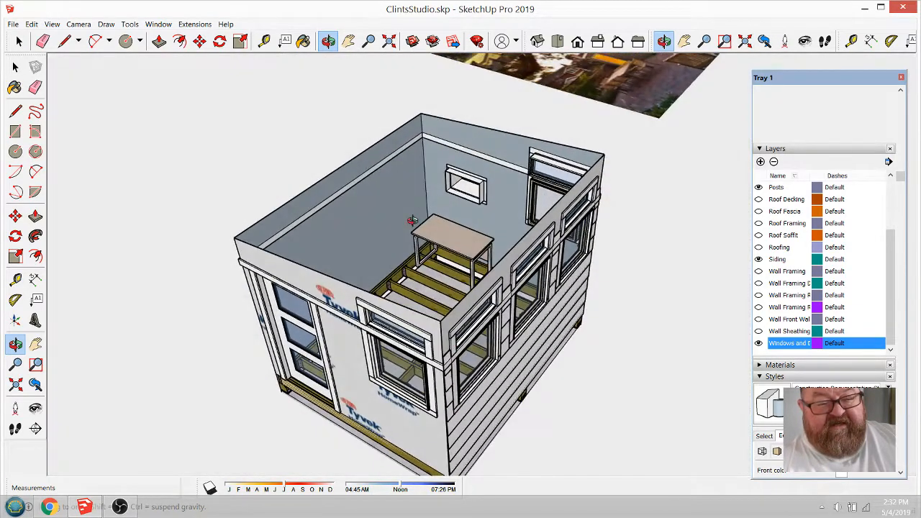
drag(452, 376, 412, 206)
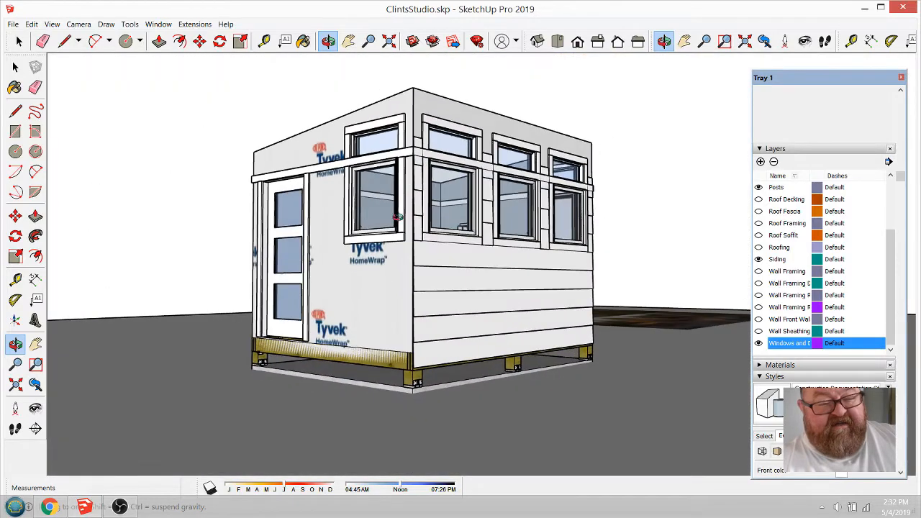
drag(425, 241, 410, 277)
Lock the thin slab group on the ground beneath the studio's posts
click(19, 41)
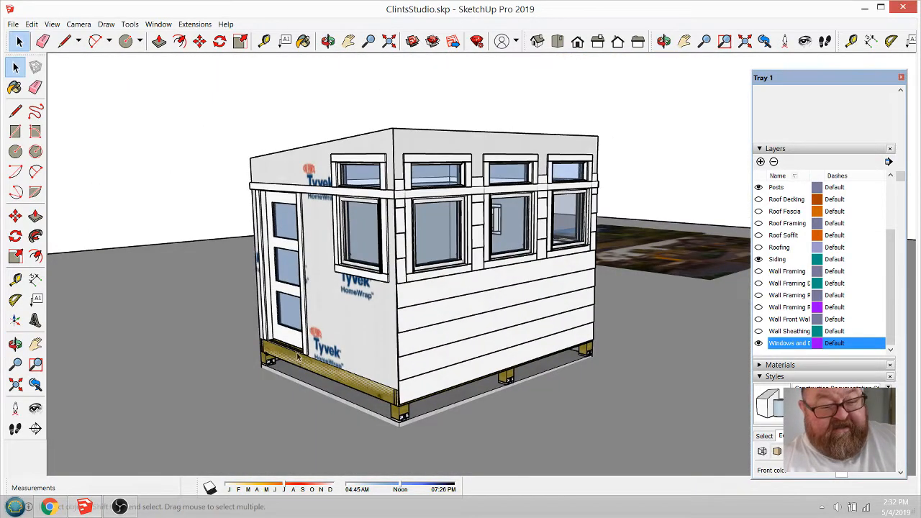
click(310, 382)
right_click(310, 388)
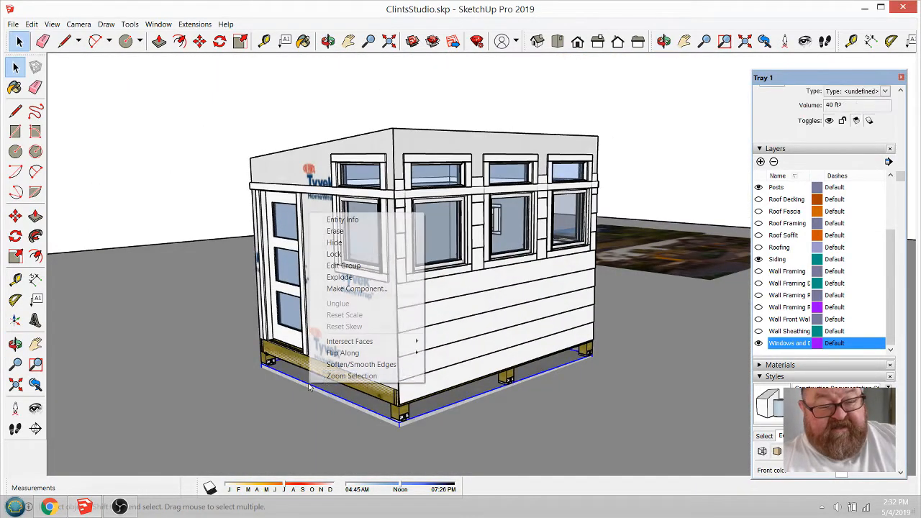
click(334, 256)
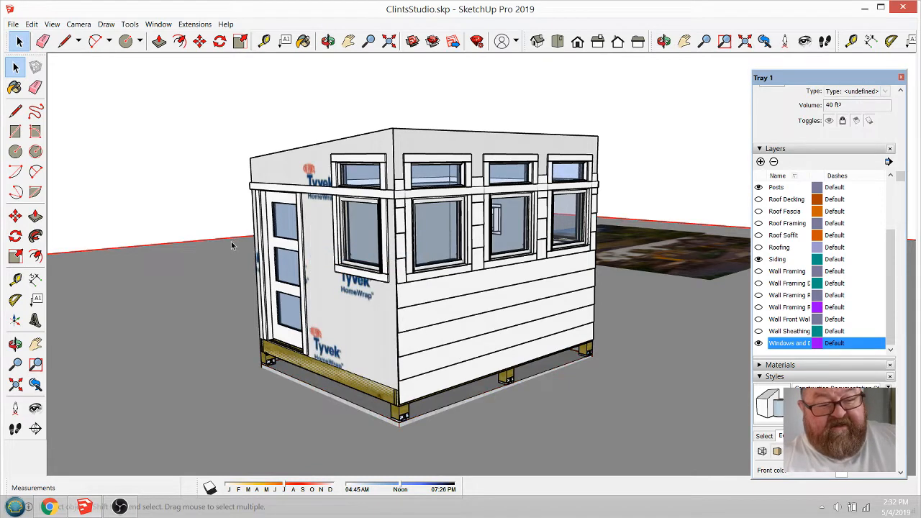
click(538, 380)
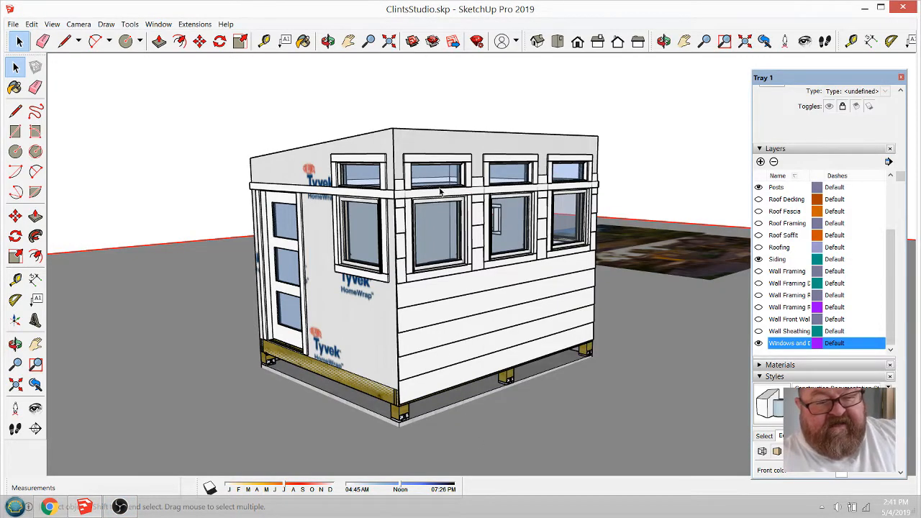
Open the siding group and place a guide line about 3 3/4" above the top board's bottom edge, along the underside of the trim band
scroll(440, 191, up, 5)
scroll(325, 266, down, 3)
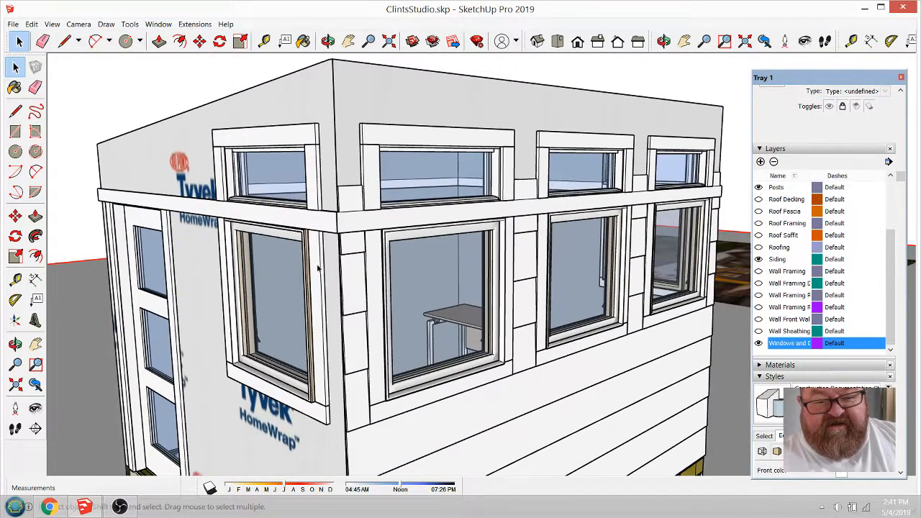
scroll(338, 266, up, 8)
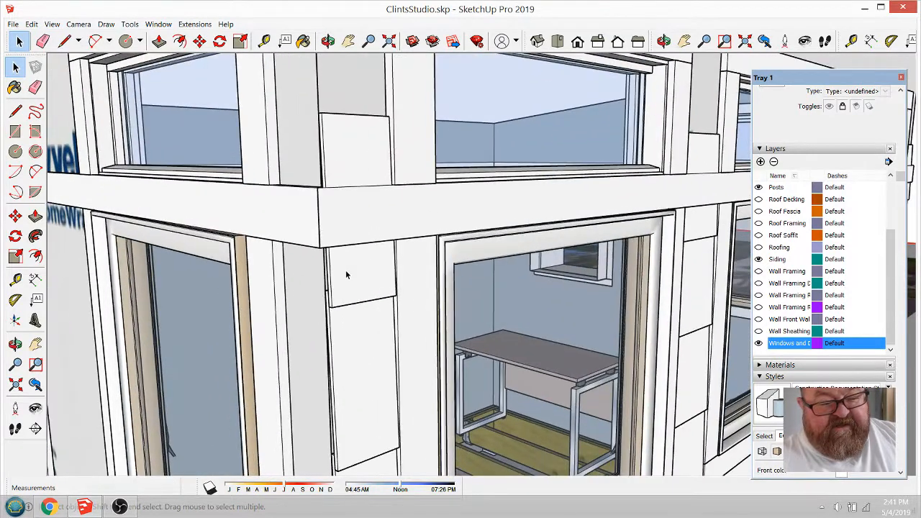
double_click(345, 270)
click(346, 264)
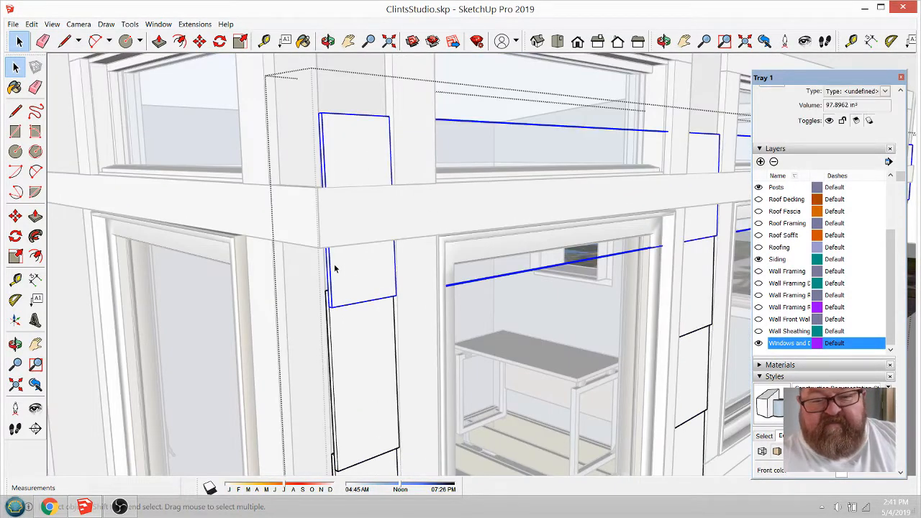
scroll(343, 261, up, 1)
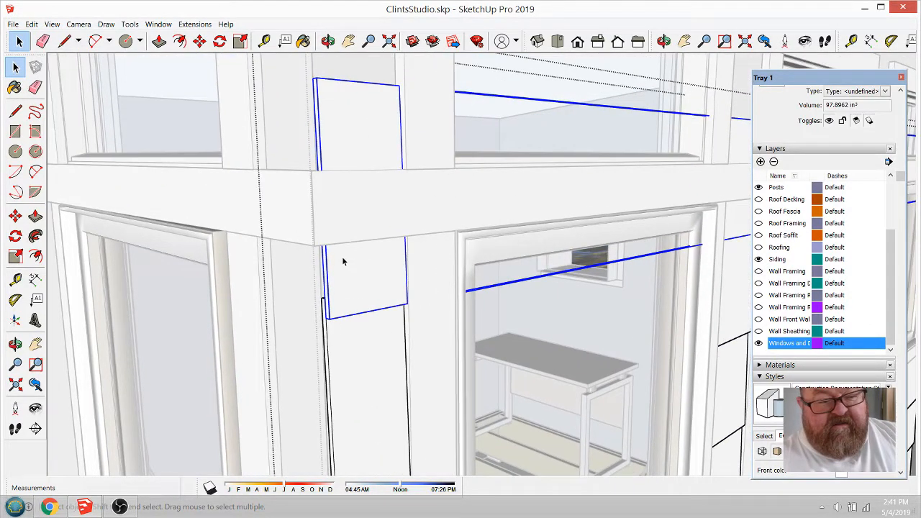
click(327, 41)
drag(376, 185, 324, 292)
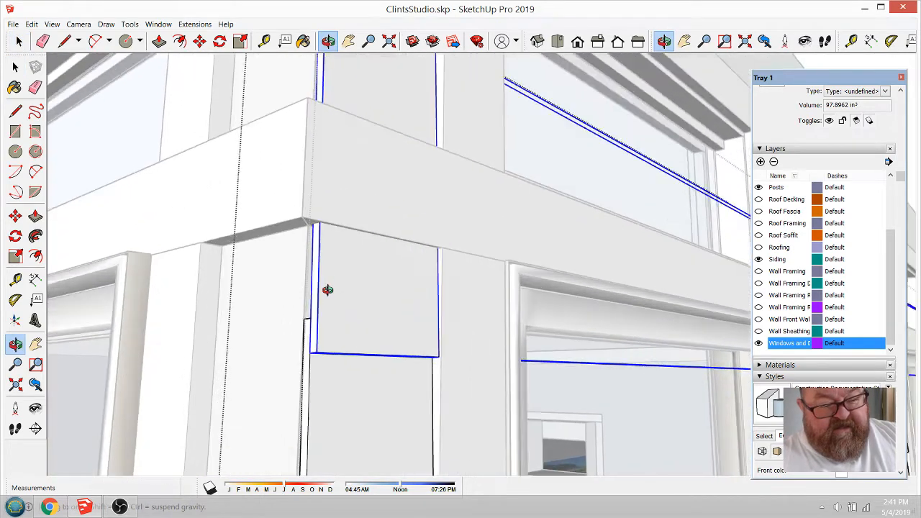
scroll(327, 291, up, 2)
click(264, 41)
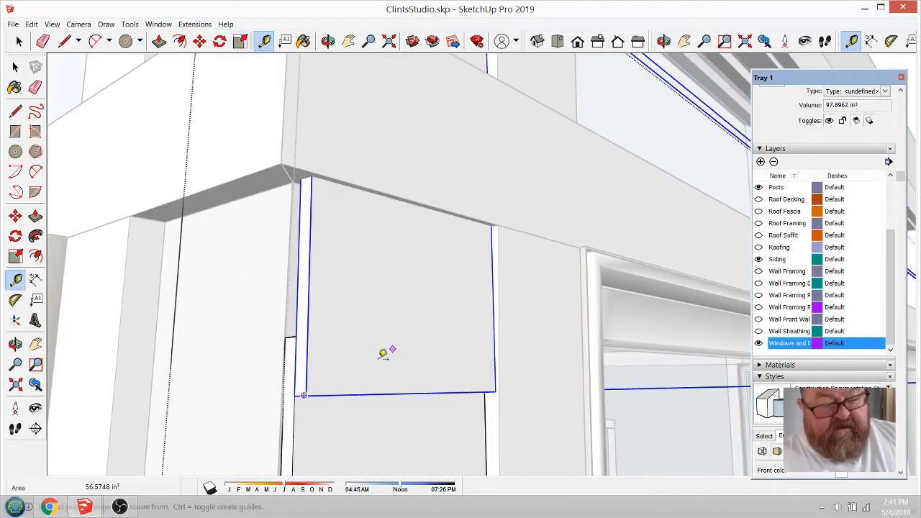
click(337, 389)
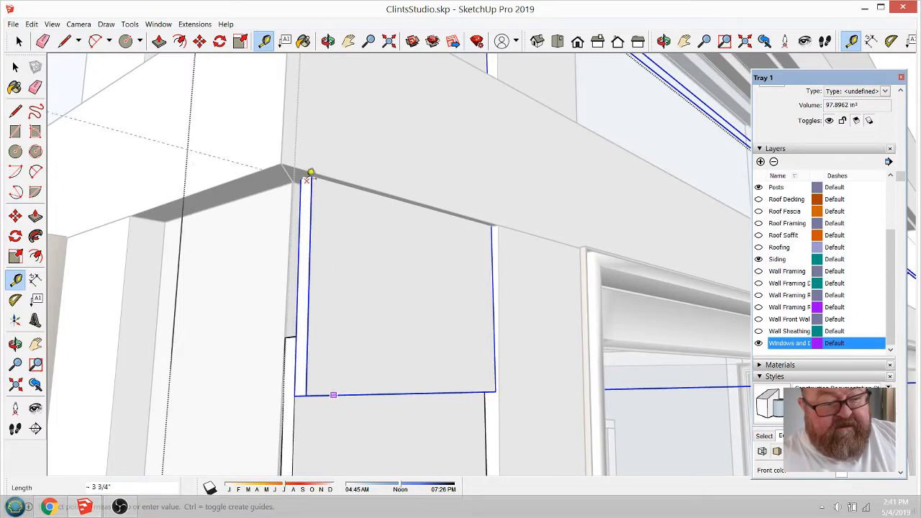
click(315, 171)
scroll(241, 316, down, 1)
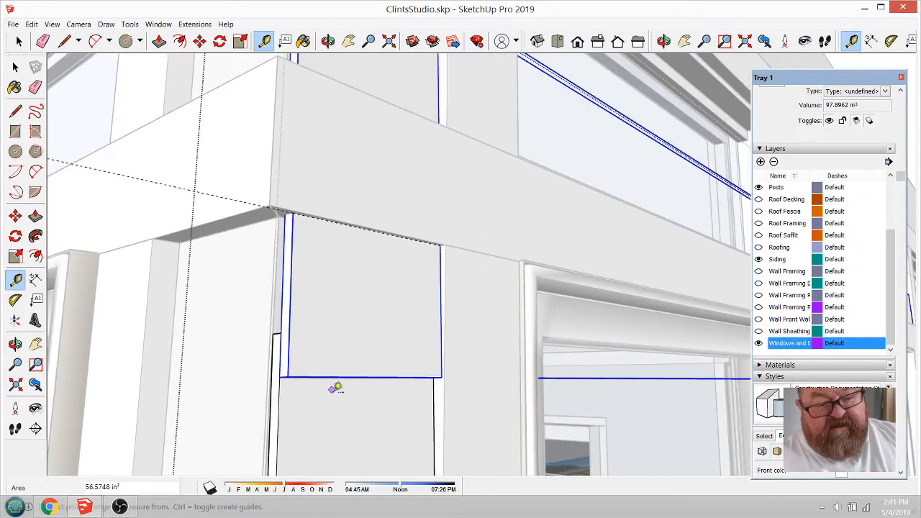
scroll(334, 387, down, 2)
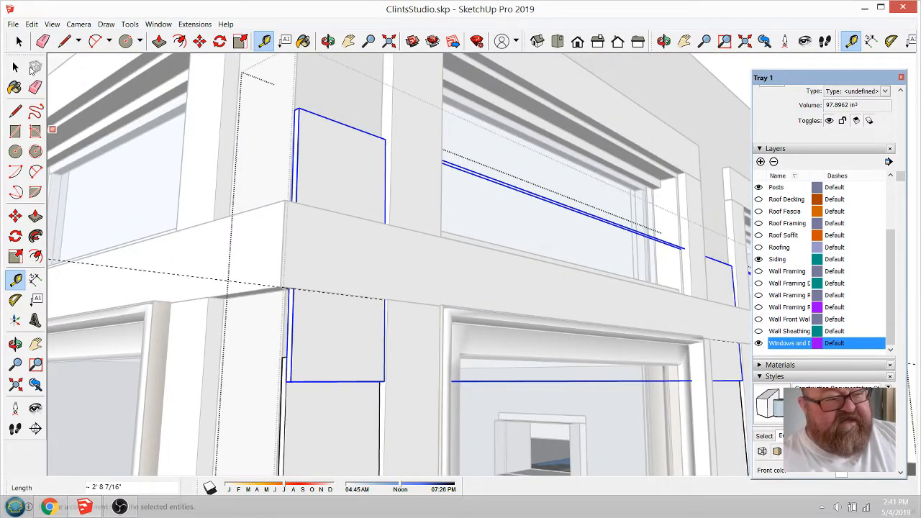
Draw a cut line across the top siding board at the near corner, along the guide under the trim band
click(19, 41)
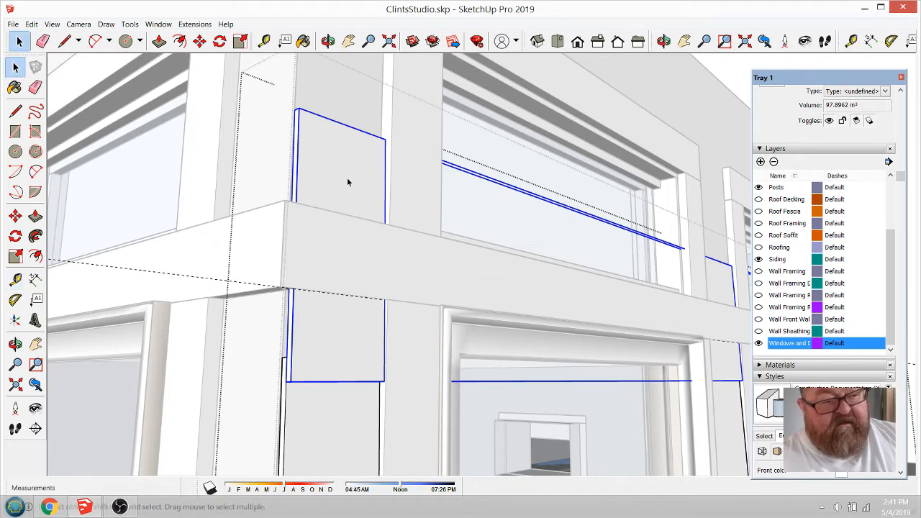
click(347, 176)
scroll(317, 302, up, 3)
scroll(317, 306, up, 1)
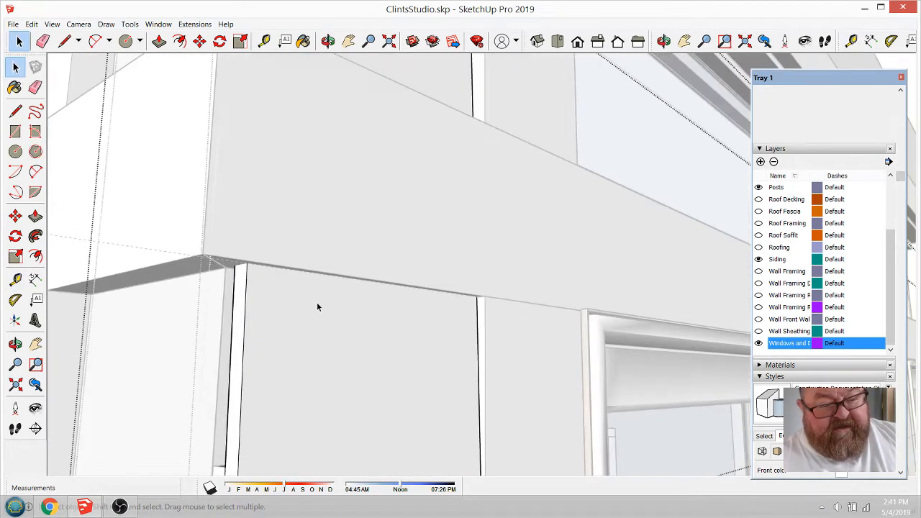
click(327, 41)
drag(417, 199, 434, 170)
click(64, 41)
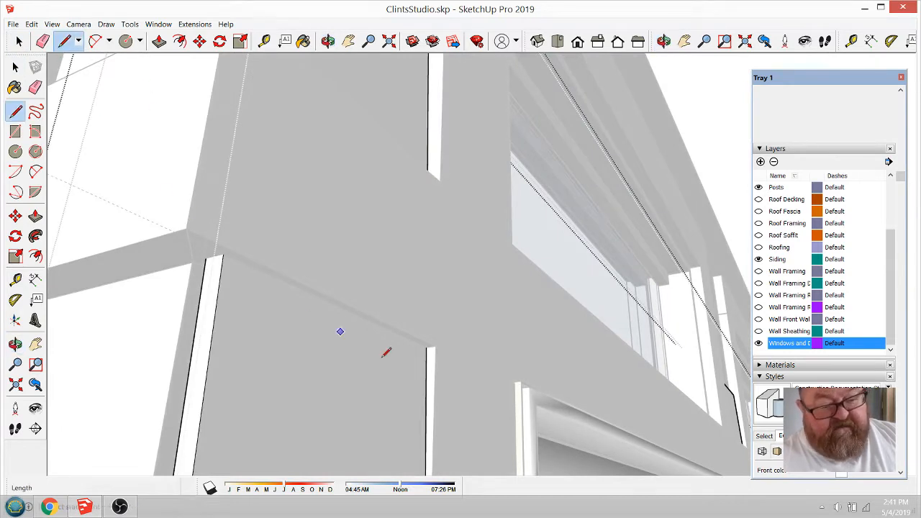
click(433, 345)
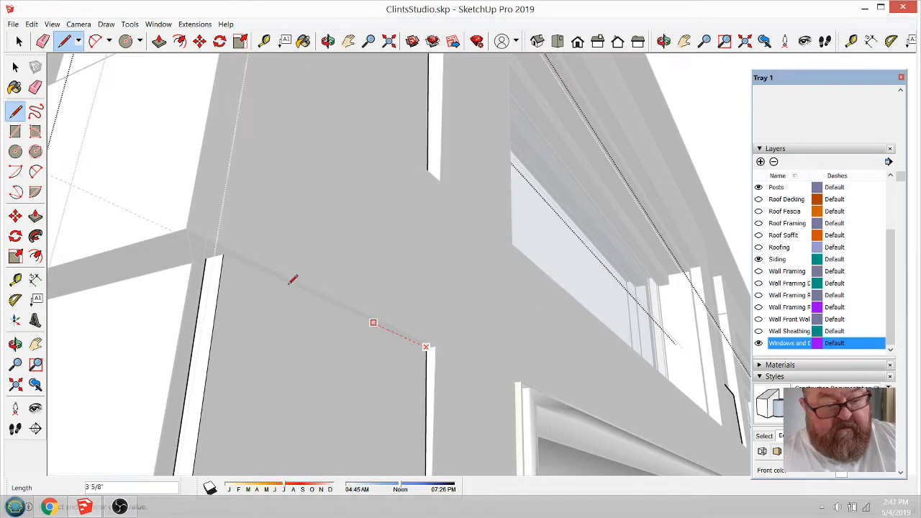
Push the corner board's face above the trim band back 5/16" to remove that part of the board
scroll(320, 373, down, 2)
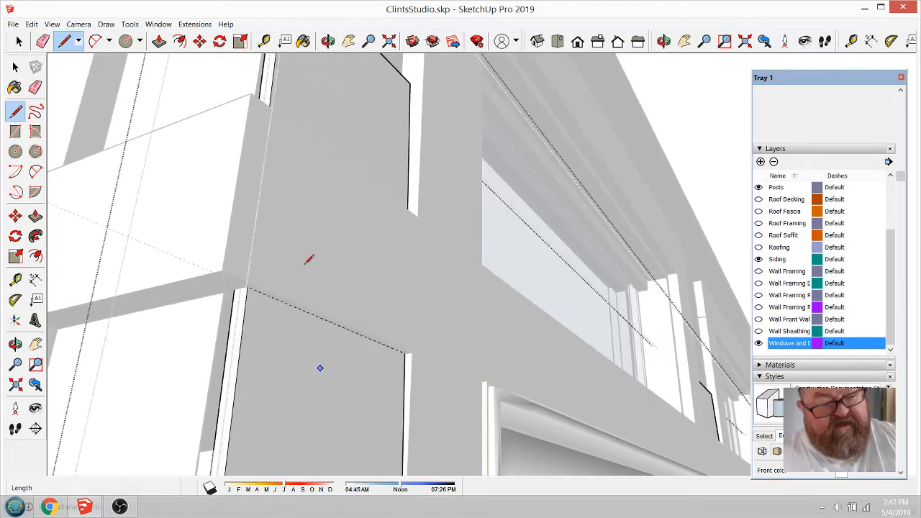
click(159, 41)
click(367, 135)
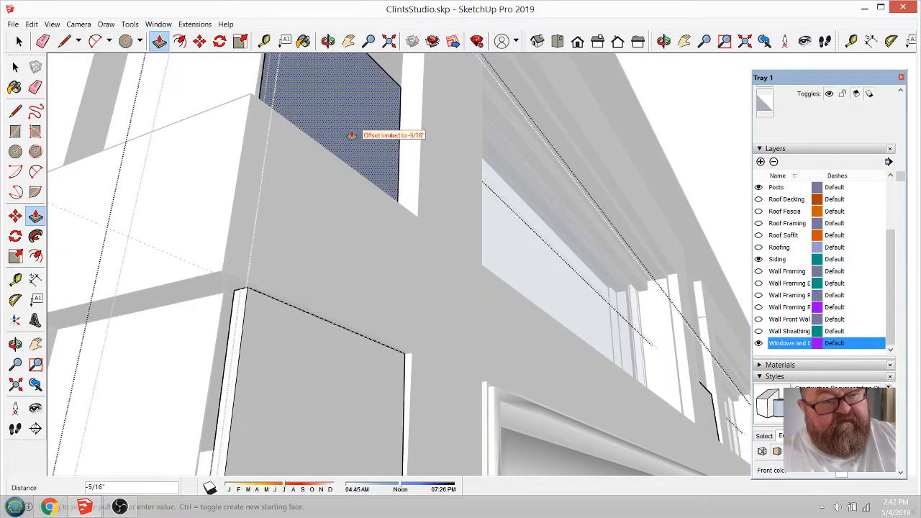
click(336, 134)
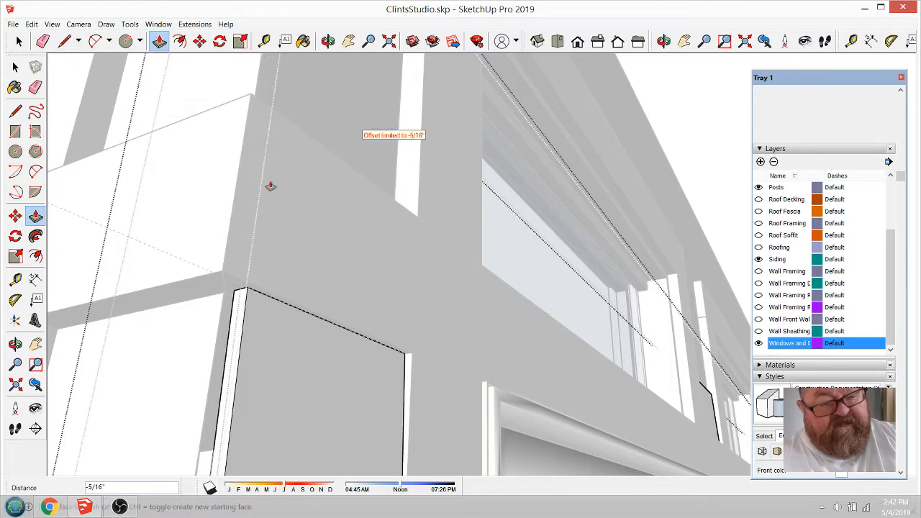
Cut the top board between the first and second windows along the trim band's underside and push the upper part back 5/16" to remove it
scroll(263, 341, down, 2)
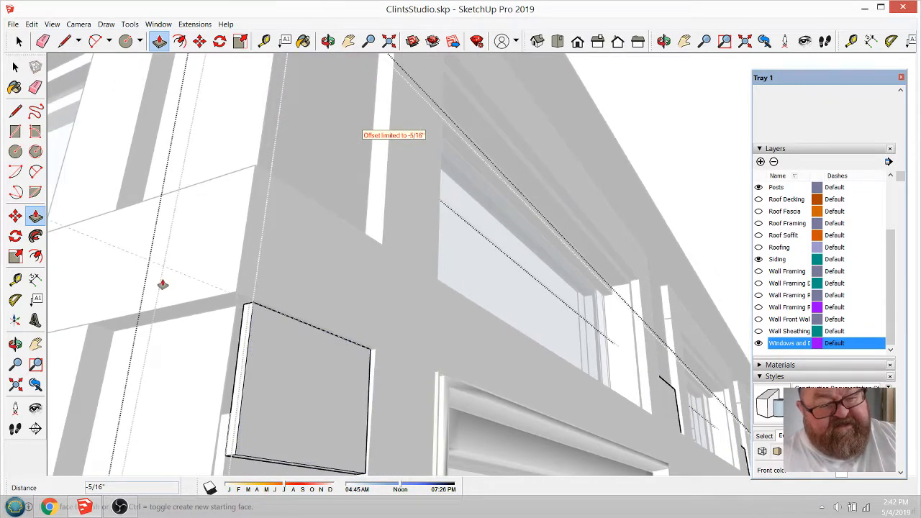
scroll(140, 286, down, 3)
scroll(486, 403, up, 4)
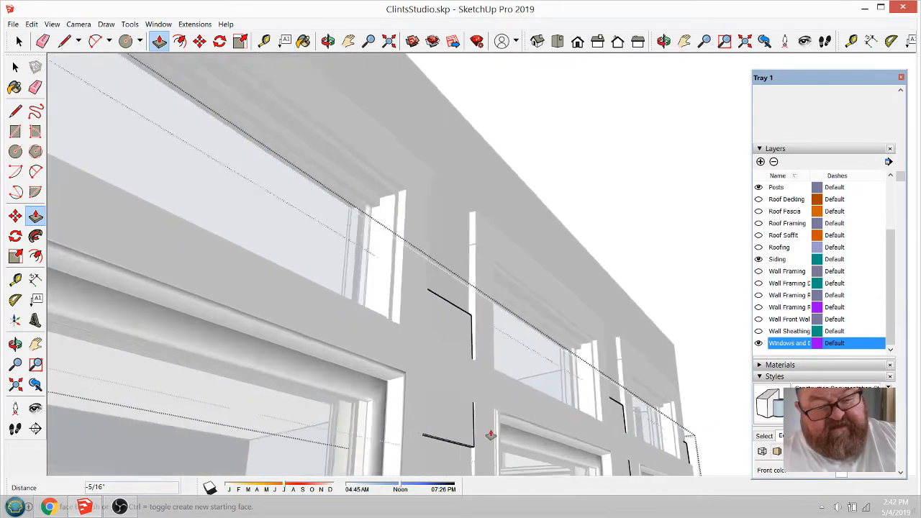
scroll(471, 450, up, 5)
click(328, 41)
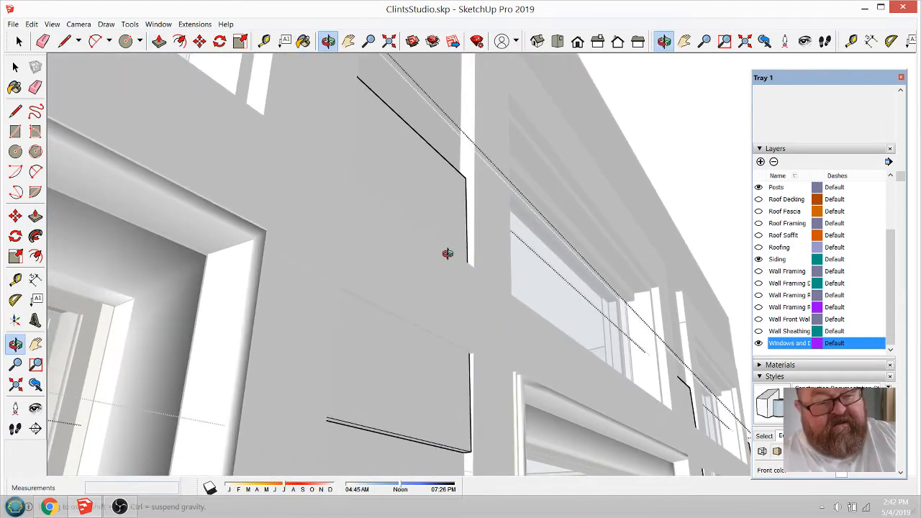
middle_drag(448, 253, 213, 173)
middle_drag(463, 270, 397, 284)
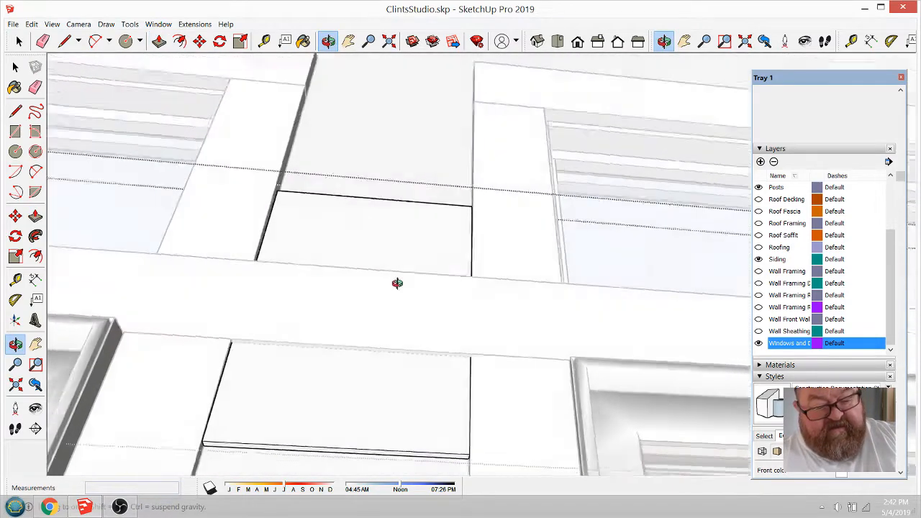
drag(397, 284, 343, 359)
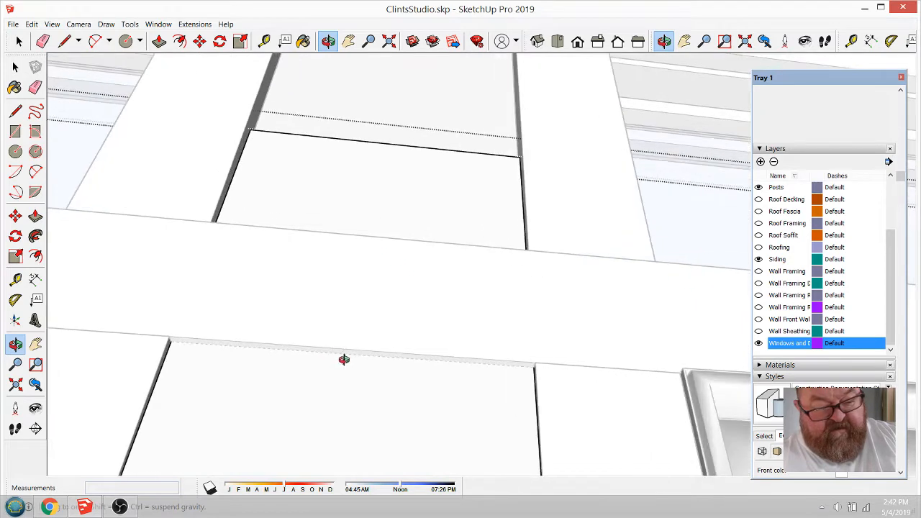
click(63, 41)
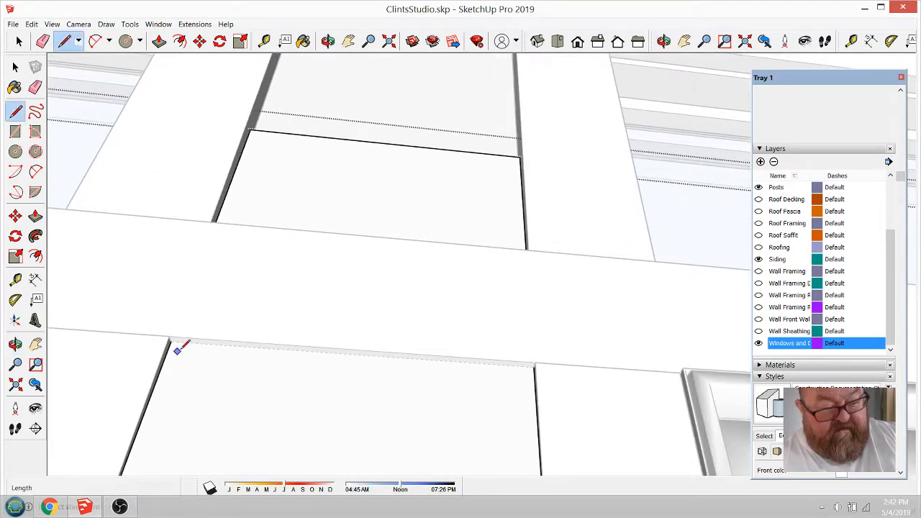
click(170, 341)
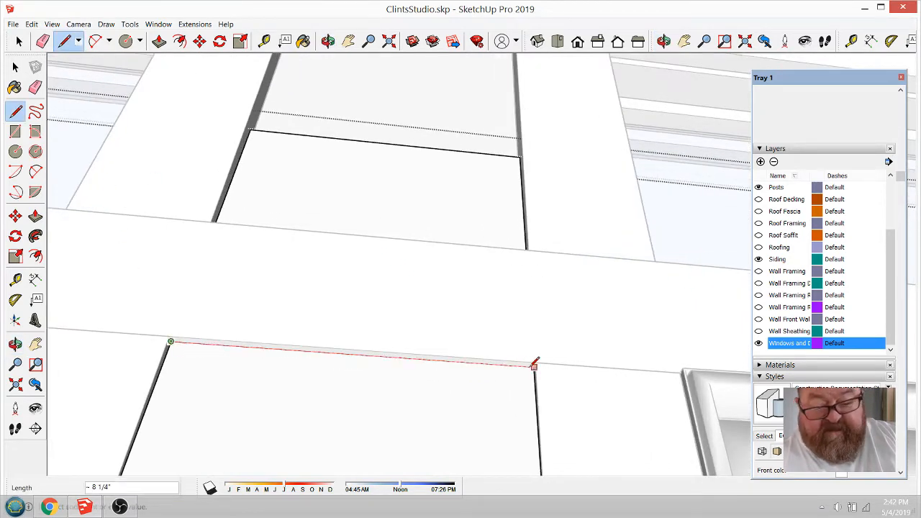
key(p)
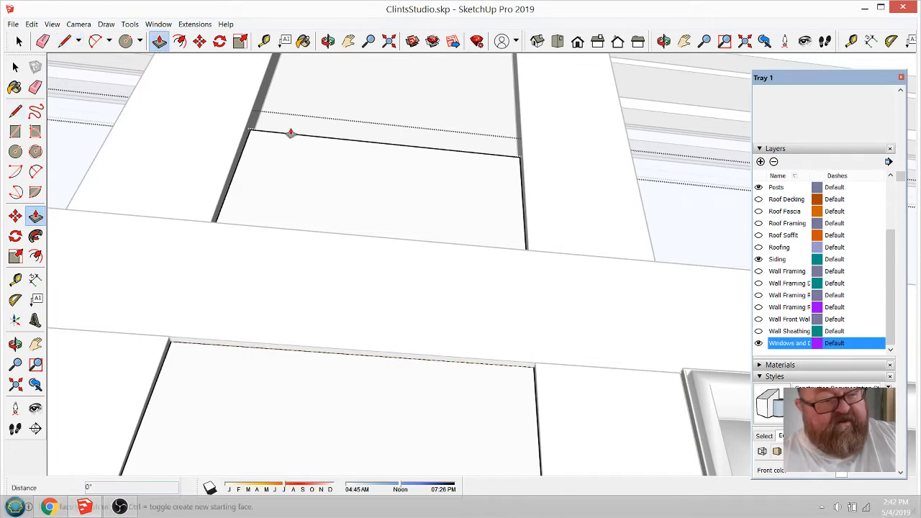
click(302, 157)
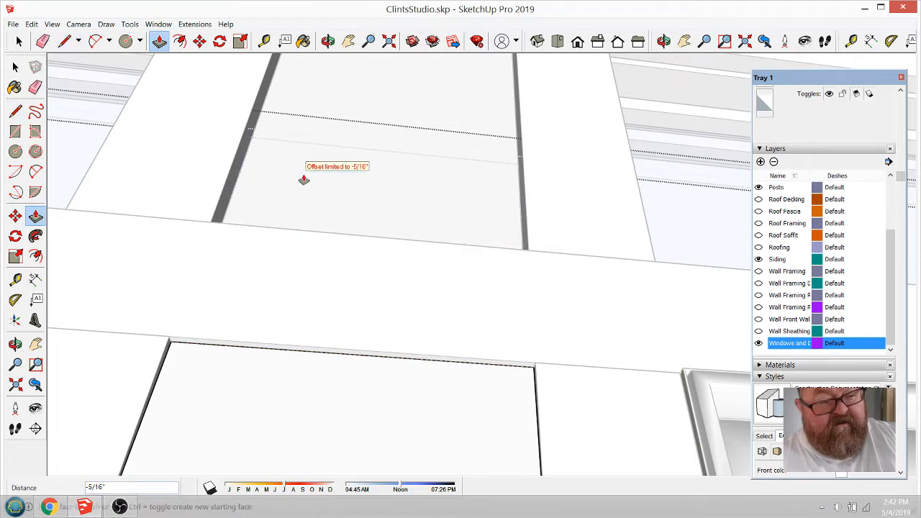
Draw an 8 1/4" cut line along the trim band's underside on the top board between the second and third windows
middle_drag(304, 178, 130, 219)
scroll(128, 219, down, 3)
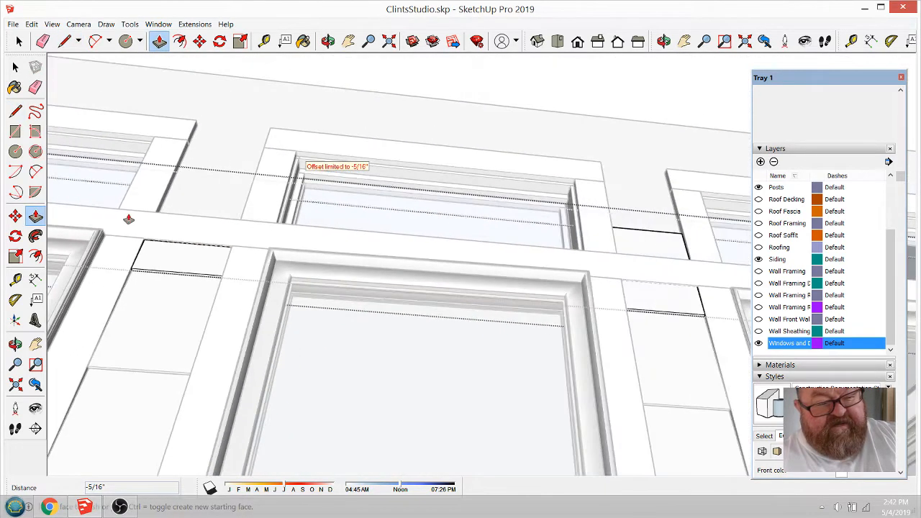
scroll(158, 240, down, 2)
scroll(577, 261, up, 8)
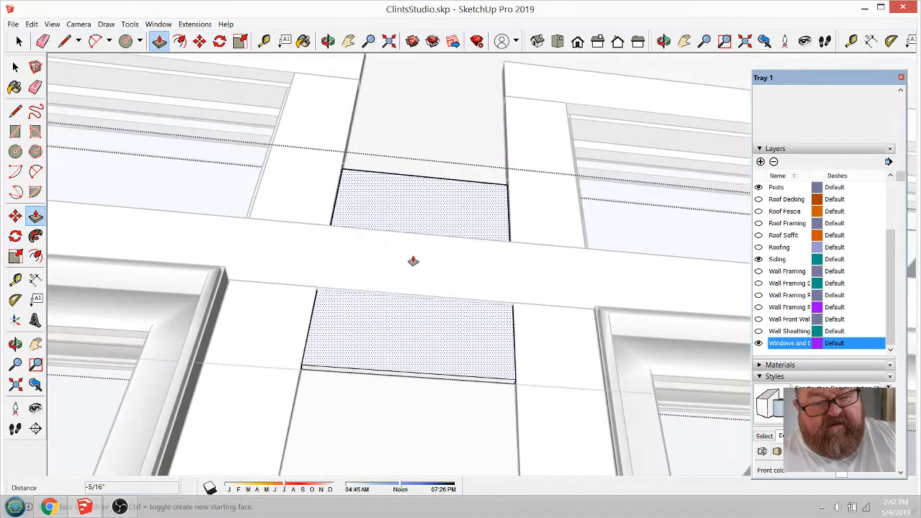
click(64, 41)
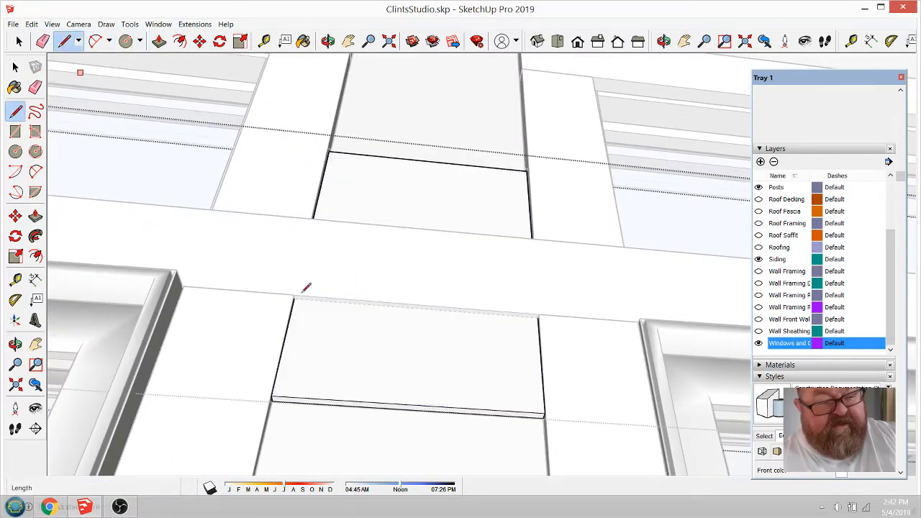
scroll(351, 346, up, 2)
scroll(351, 347, up, 2)
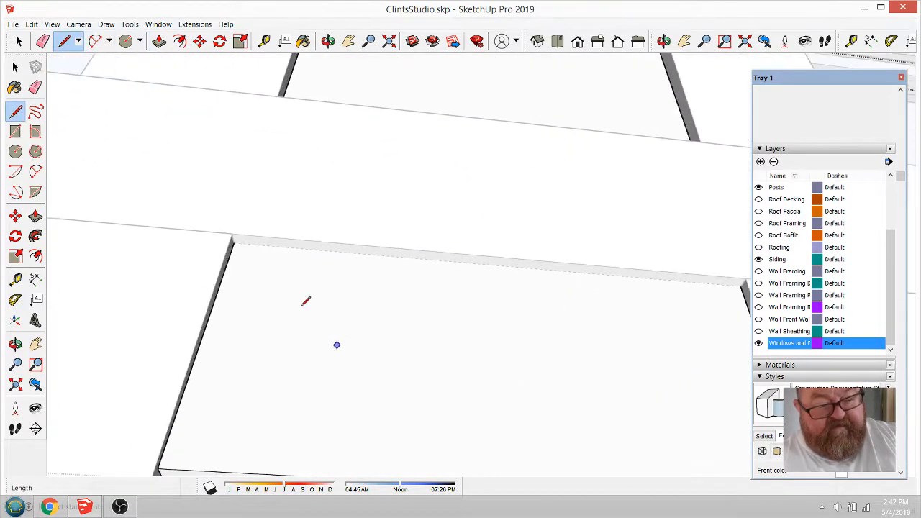
click(233, 243)
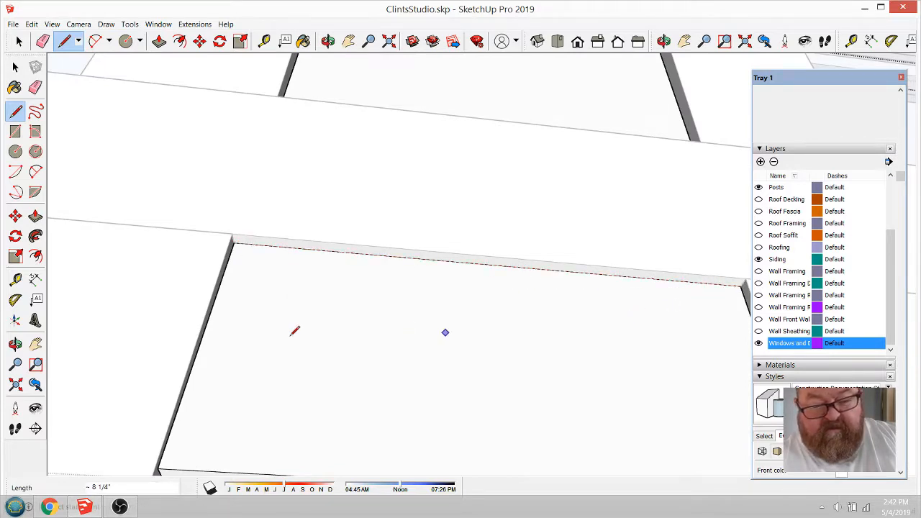
scroll(295, 331, down, 3)
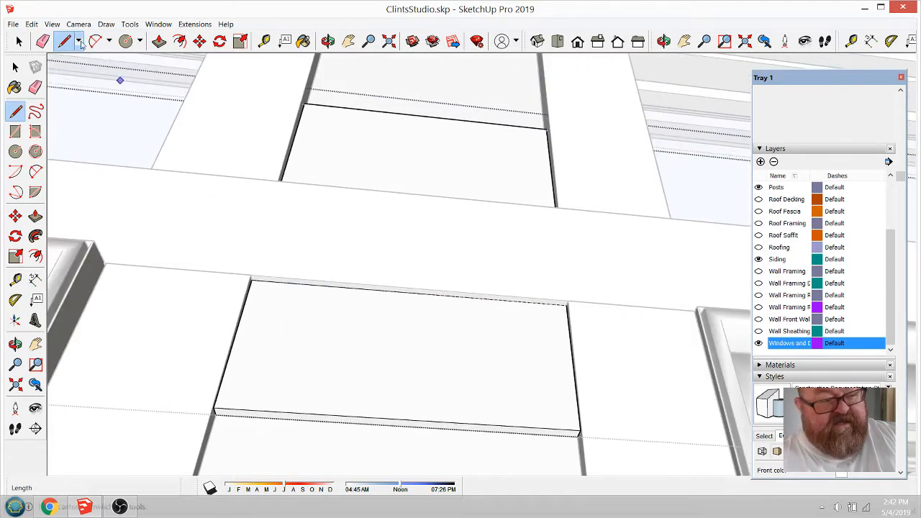
Push the board face above the trim band between the second and third windows back 5/16" to remove it
click(19, 41)
click(312, 302)
click(375, 166)
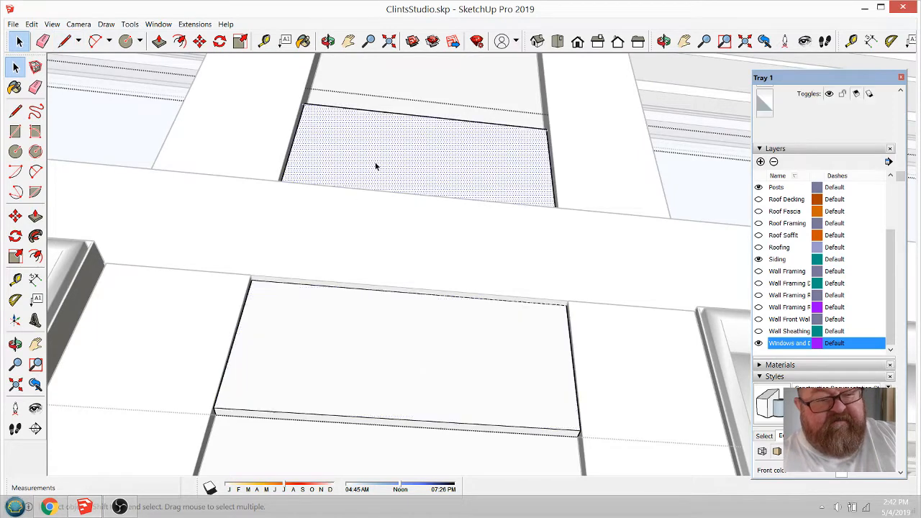
click(159, 41)
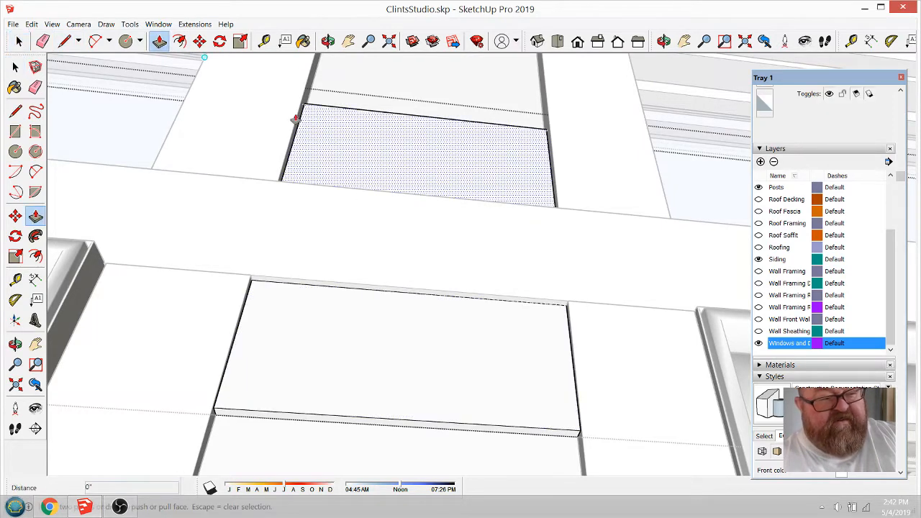
click(363, 147)
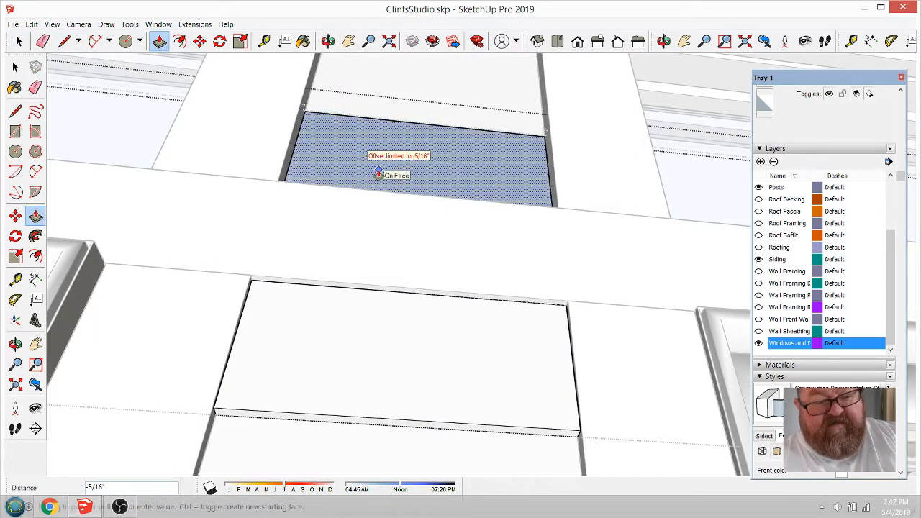
click(378, 173)
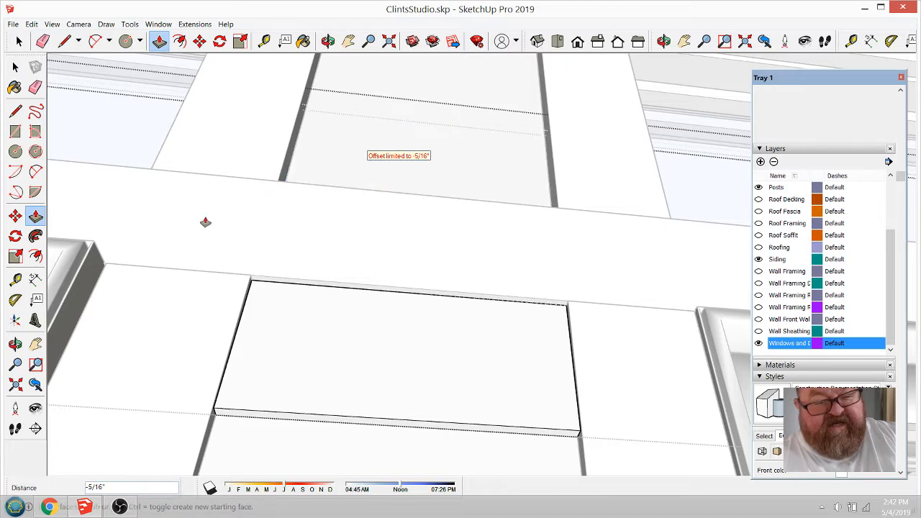
Draw a cut line along the trim band's underside across the top board at the wall's far corner
scroll(205, 221, down, 6)
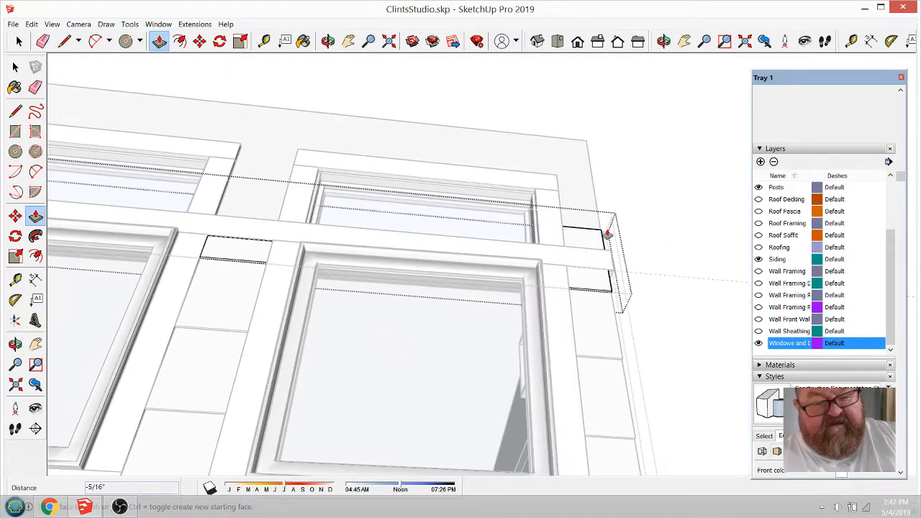
scroll(620, 237, up, 3)
scroll(584, 267, down, 4)
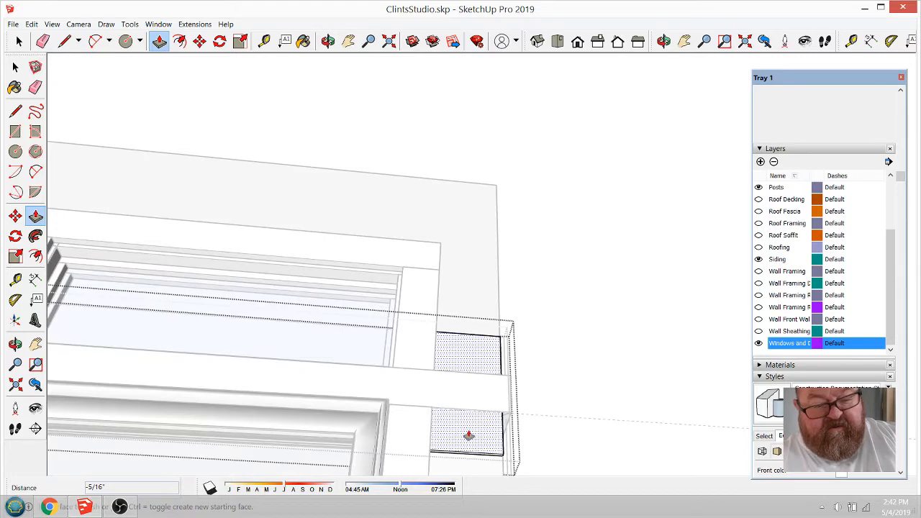
scroll(461, 461, up, 2)
scroll(487, 460, up, 6)
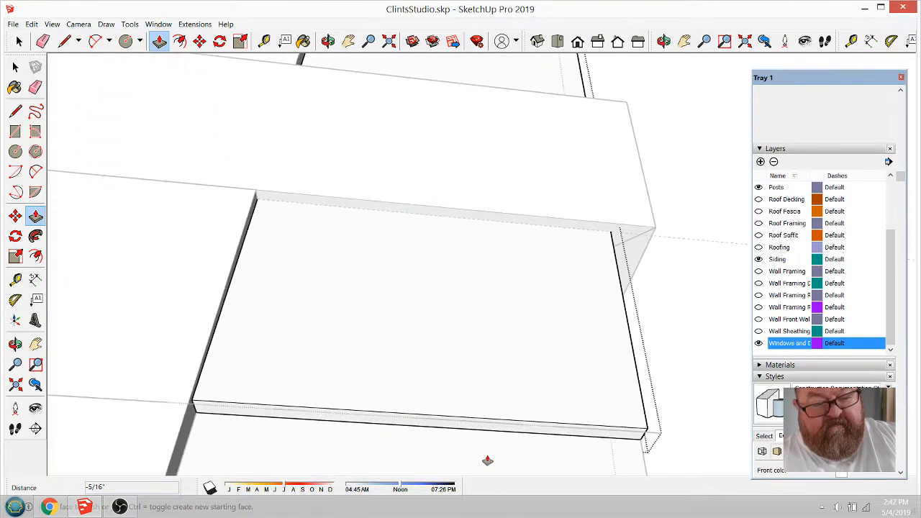
click(65, 41)
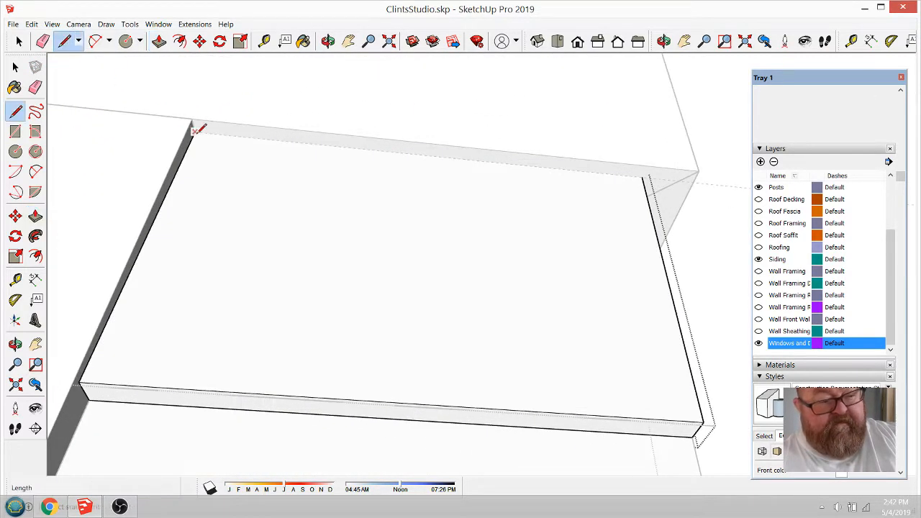
click(194, 132)
scroll(556, 303, down, 4)
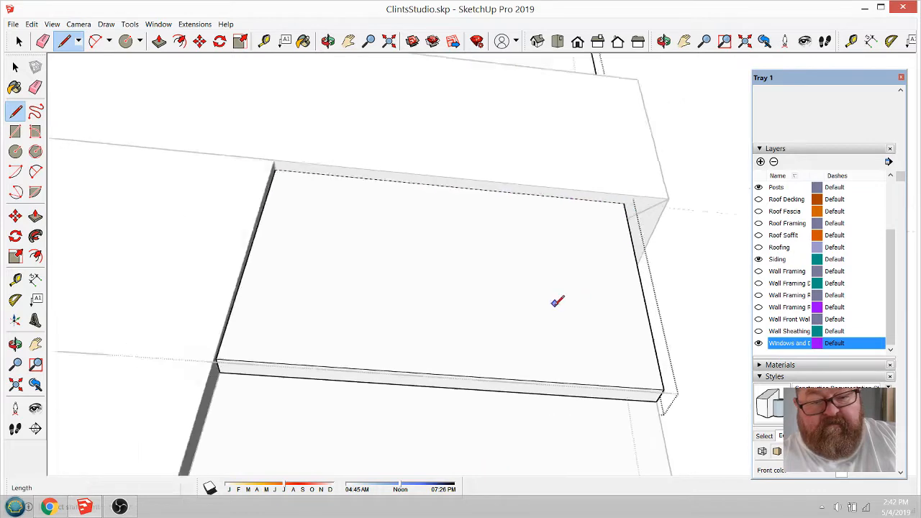
Push the far corner board's face above the trim band back 5/16" to remove that part
click(159, 41)
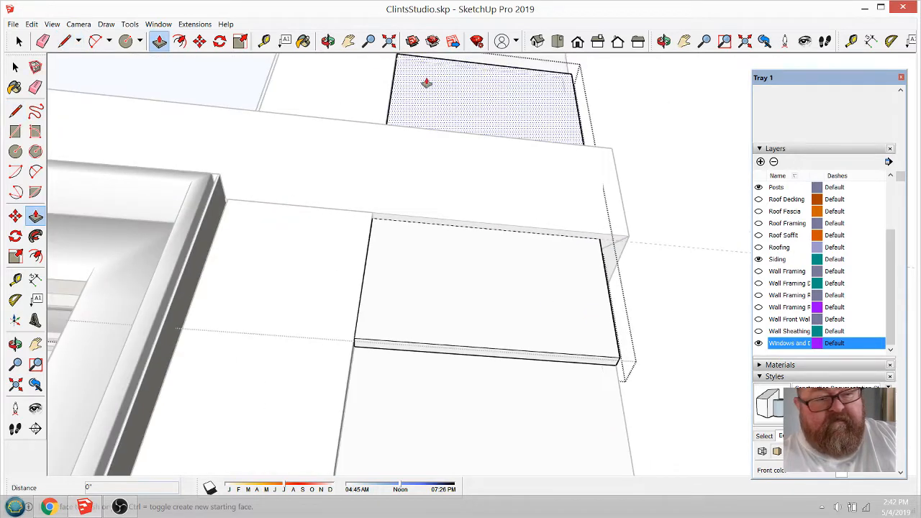
drag(425, 83, 428, 95)
scroll(494, 240, down, 2)
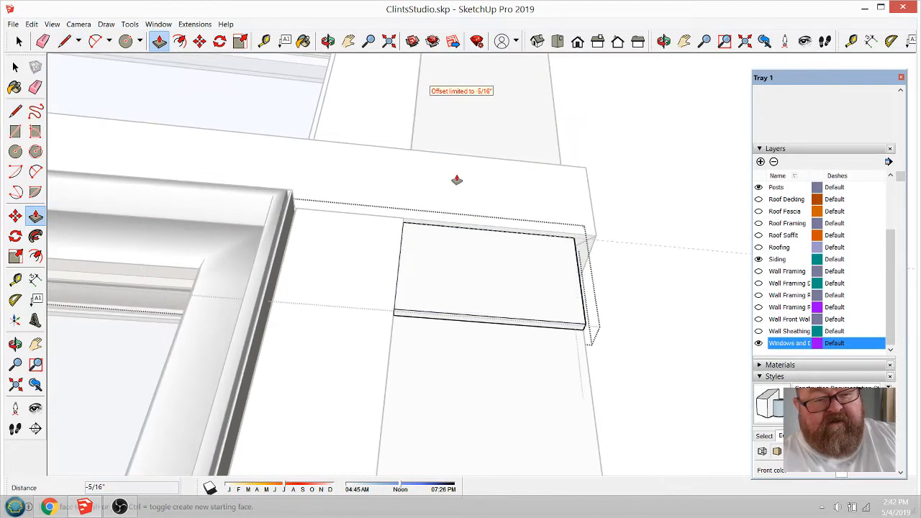
Show the whole window wall from the front and close the siding group
key(o)
drag(357, 97, 425, 390)
scroll(526, 368, down, 10)
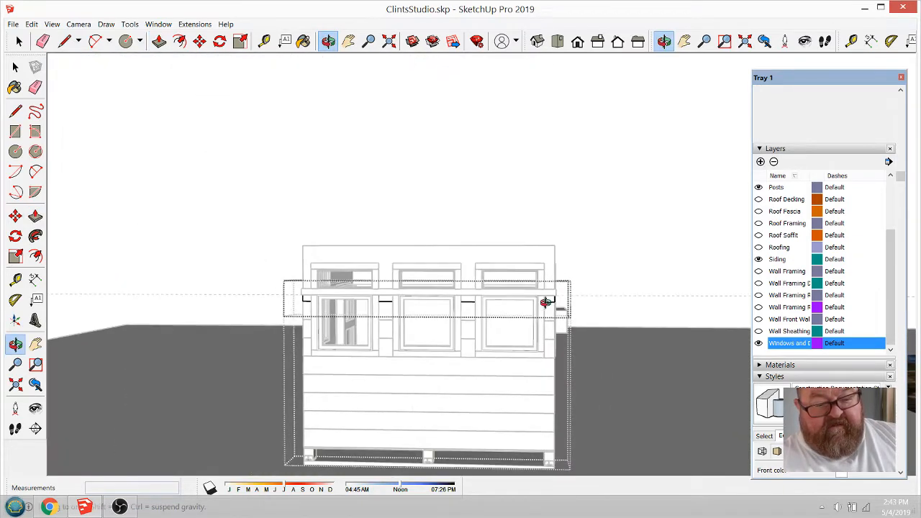
click(18, 41)
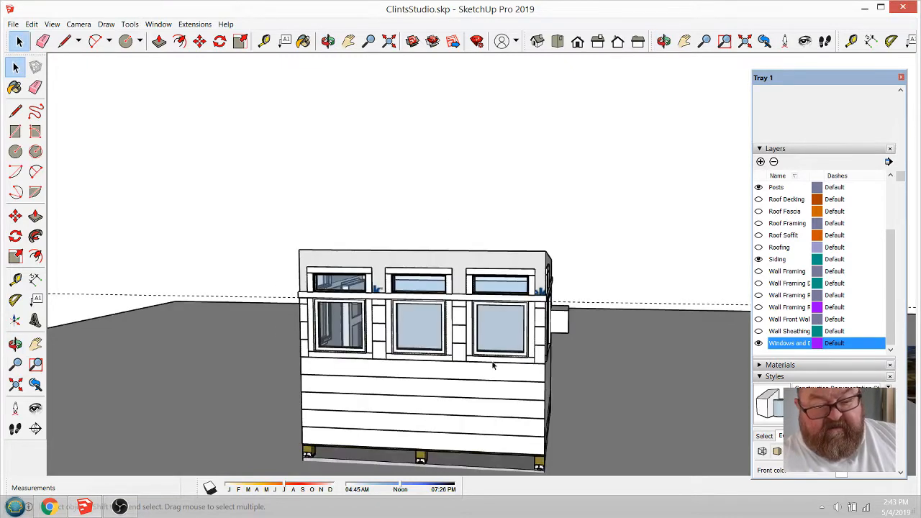
Examine the sided window wall from several angles, including its corners, lowest boards and the siding profile above the corner post
scroll(493, 366, up, 2)
click(328, 42)
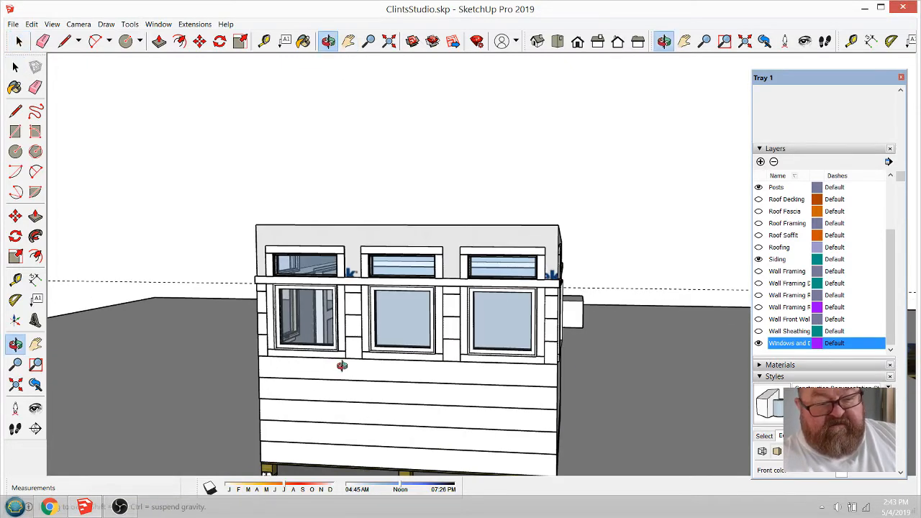
drag(342, 366, 268, 339)
scroll(472, 316, up, 4)
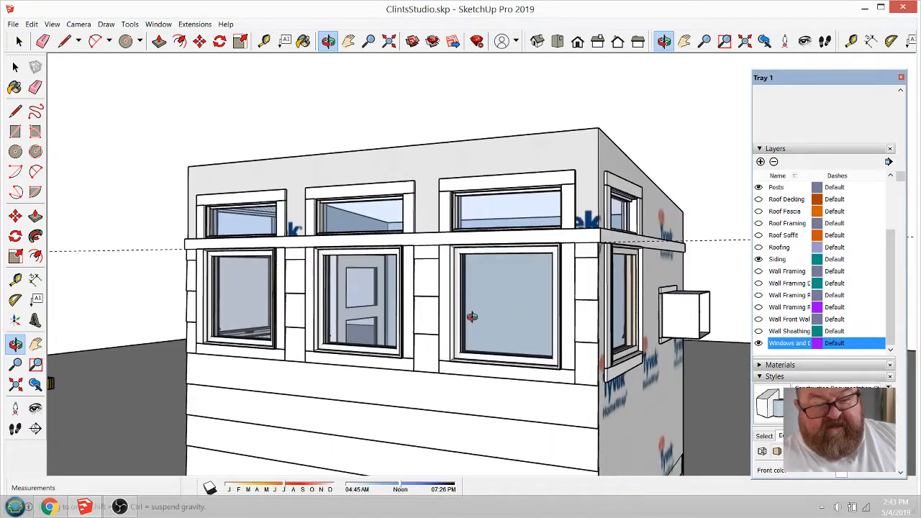
drag(566, 195, 472, 174)
scroll(472, 175, down, 3)
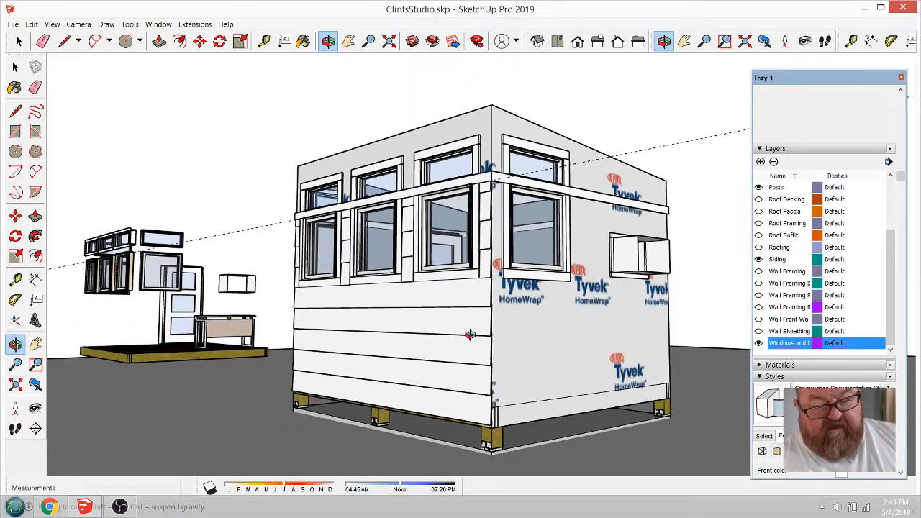
drag(471, 334, 412, 324)
scroll(412, 324, up, 2)
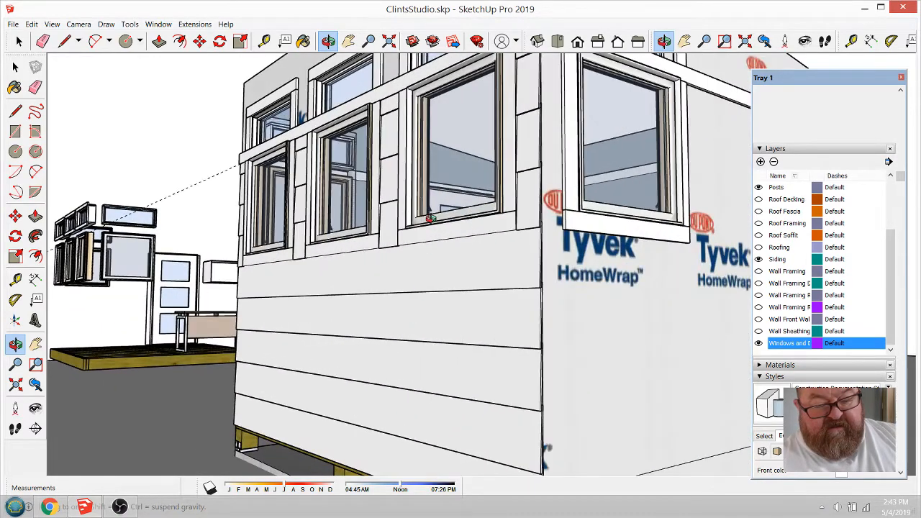
drag(482, 251, 542, 265)
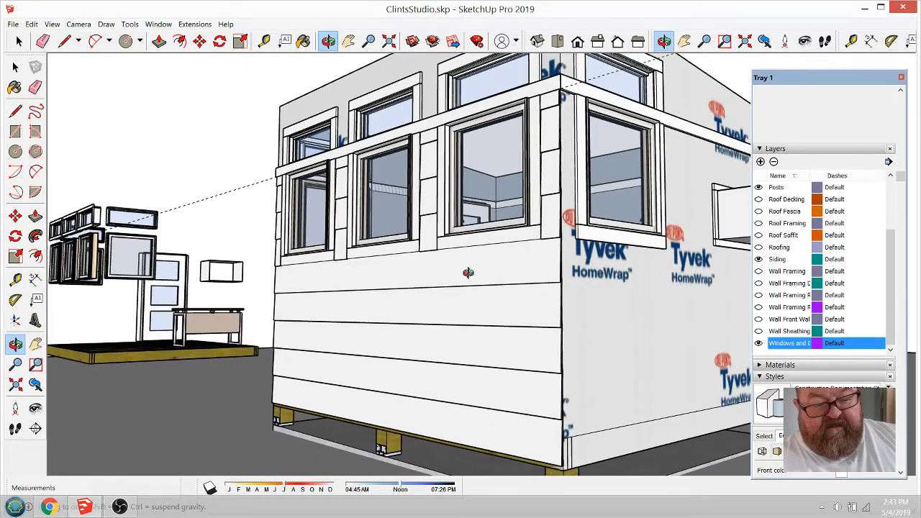
drag(468, 273, 464, 298)
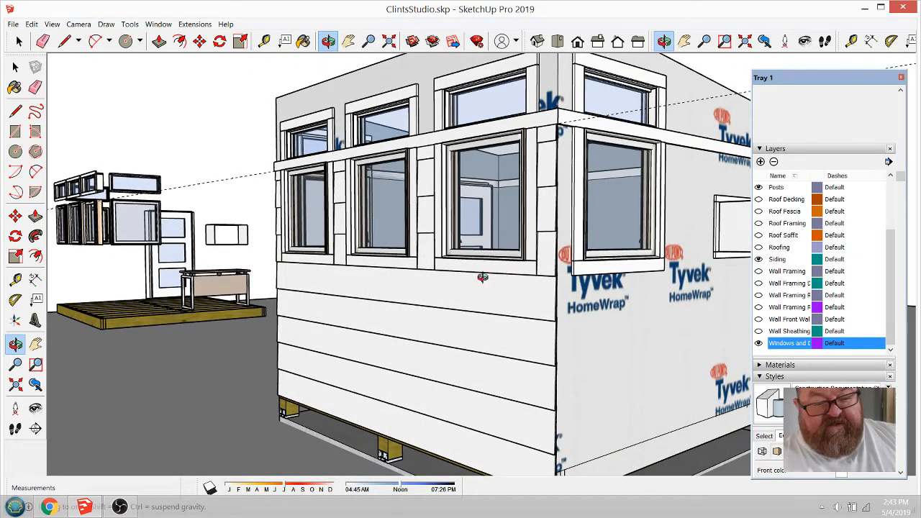
drag(399, 269, 684, 392)
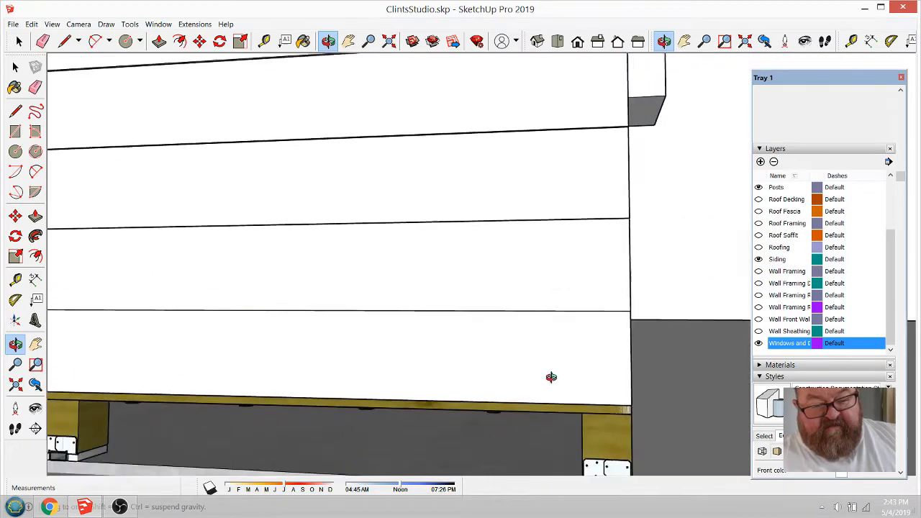
scroll(654, 390, down, 5)
drag(413, 351, 596, 342)
scroll(489, 396, up, 8)
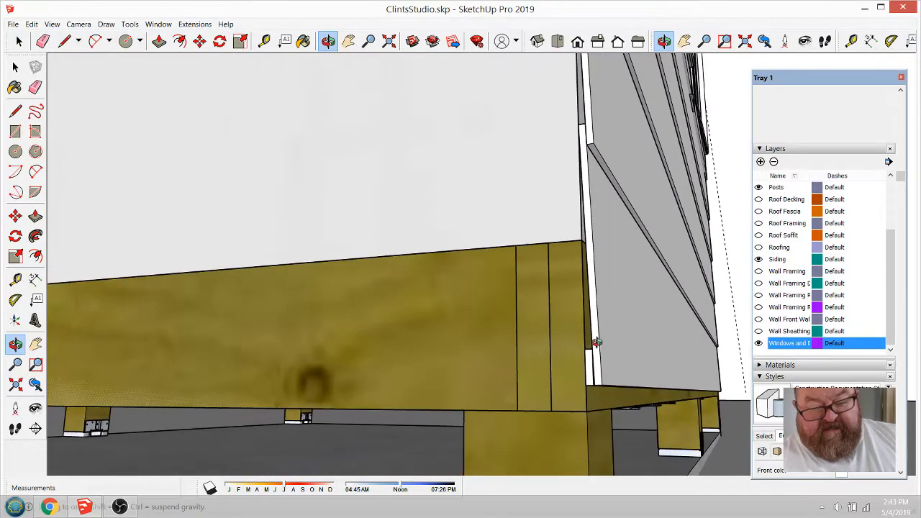
drag(594, 385, 409, 334)
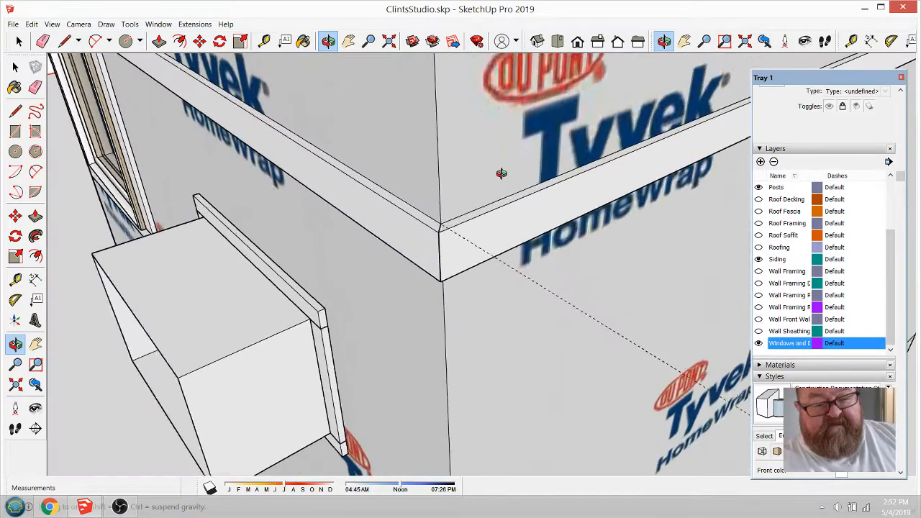
Place a guide line along the top edge of the trim band on the blank wall beside the box opening's wall
scroll(441, 152, up, 3)
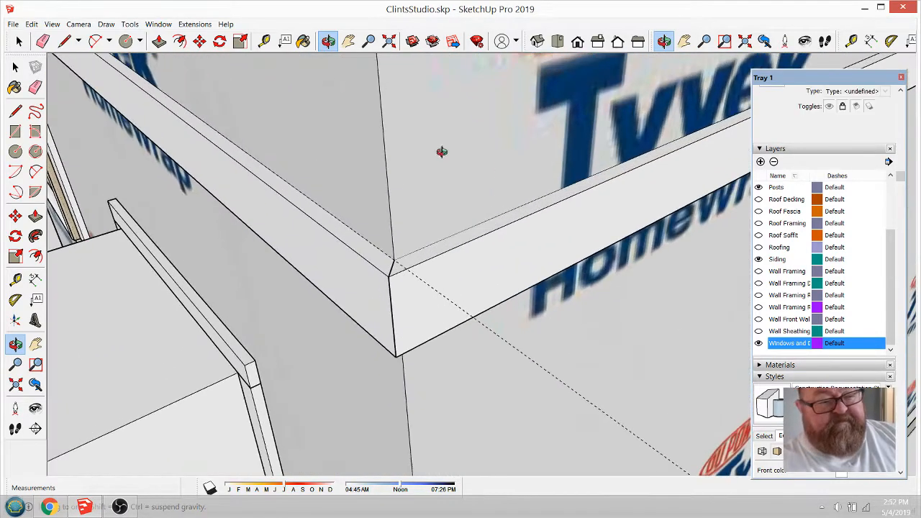
click(264, 41)
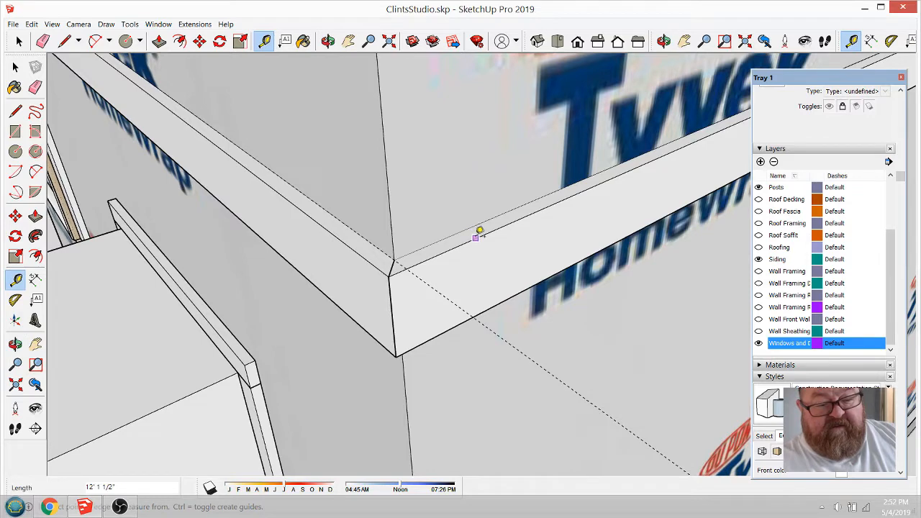
scroll(449, 276, down, 4)
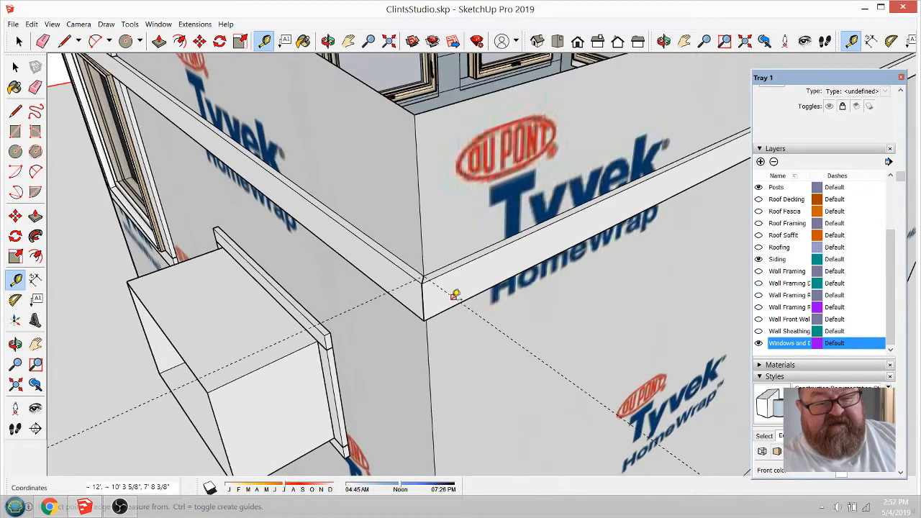
scroll(455, 295, down, 2)
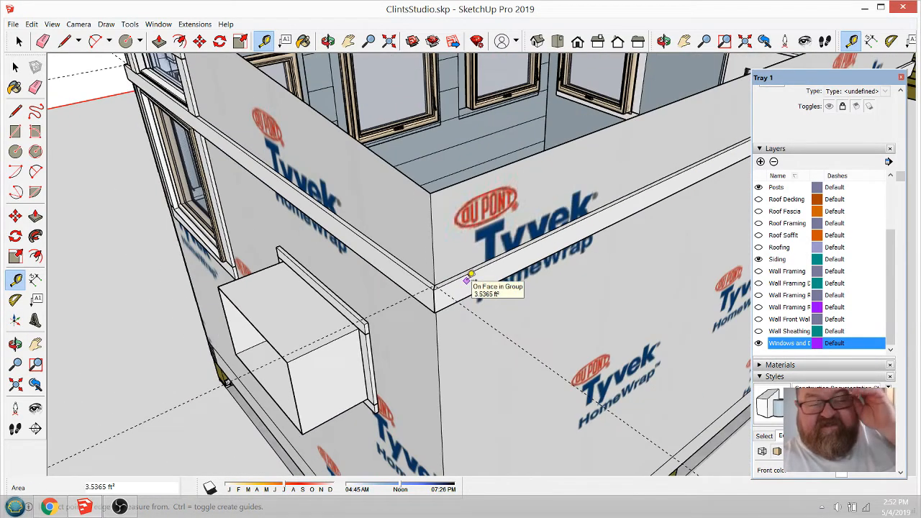
scroll(467, 279, down, 2)
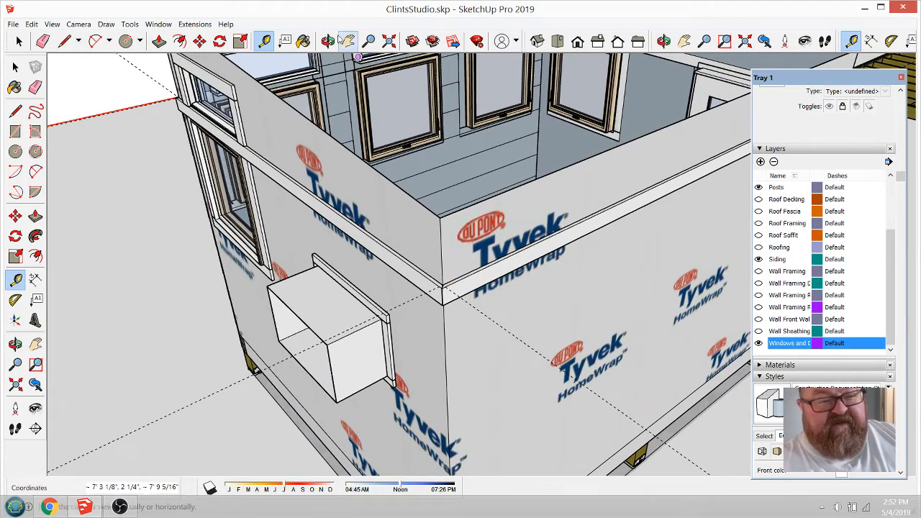
Examine the trim band, window trim and siding around the corner between the end wall and the three-window wall
click(327, 41)
drag(334, 202, 595, 217)
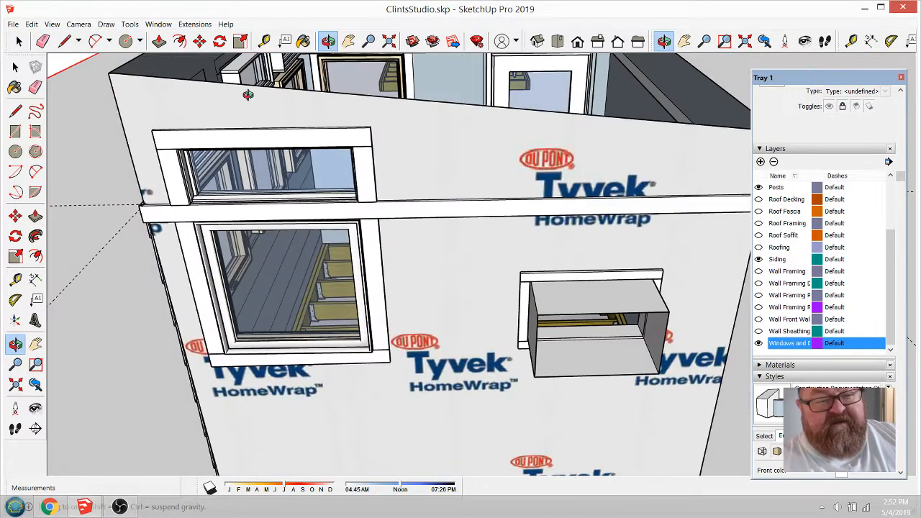
drag(248, 94, 431, 155)
drag(243, 151, 208, 158)
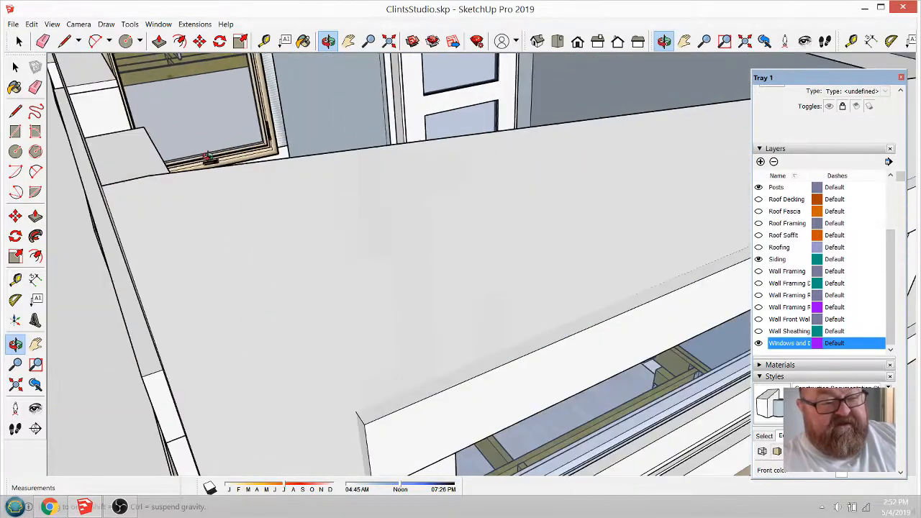
drag(143, 183, 304, 118)
drag(375, 90, 364, 208)
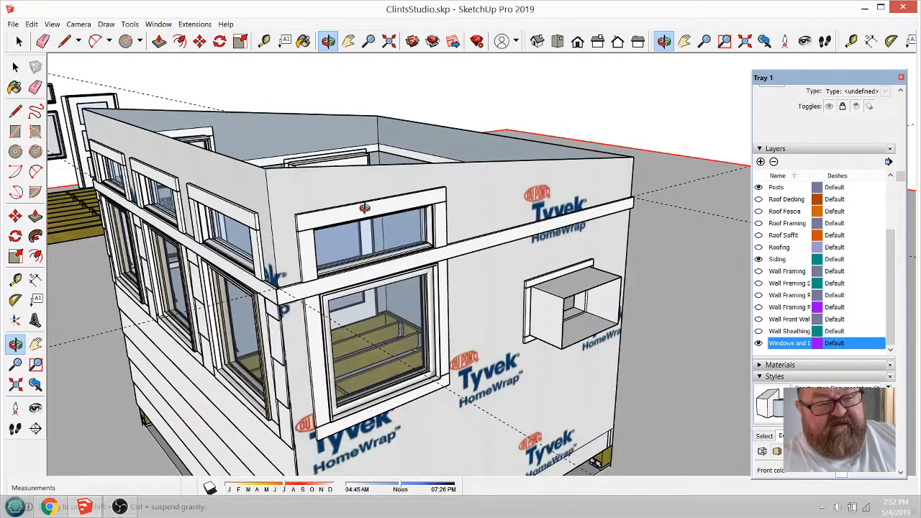
drag(469, 213, 505, 217)
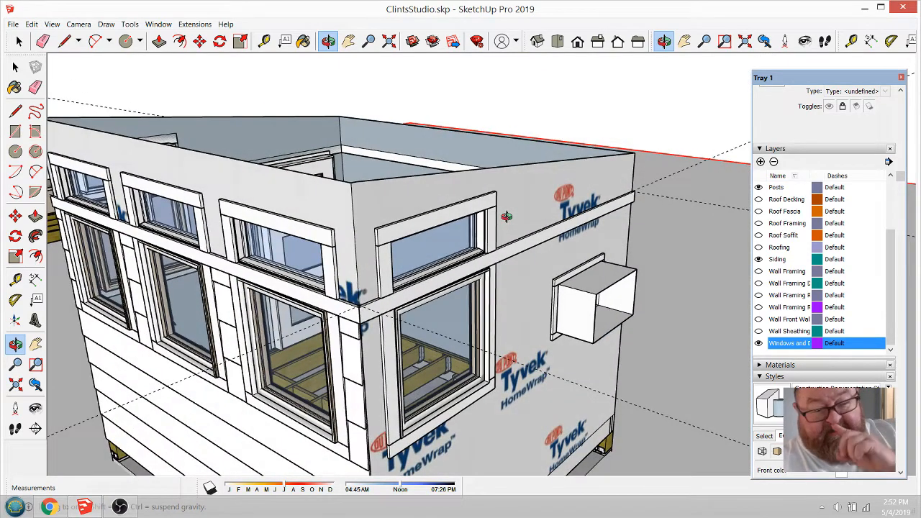
Hide the windows layer and paste a copy of the Tyvek wall group on the ground beside the studio
click(758, 343)
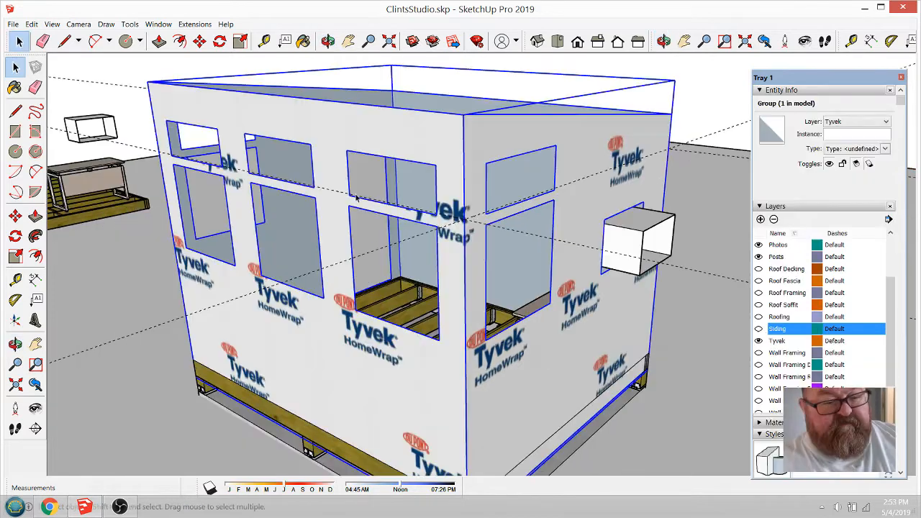
scroll(357, 196, down, 3)
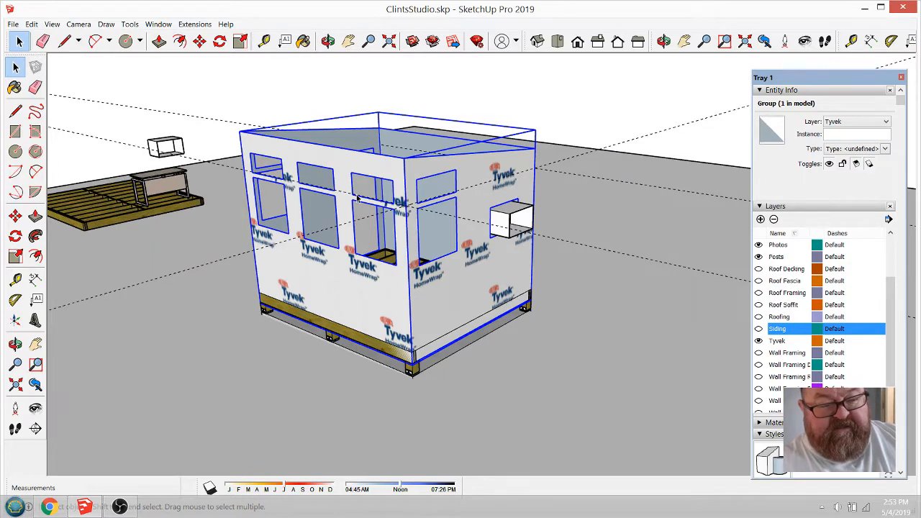
click(31, 24)
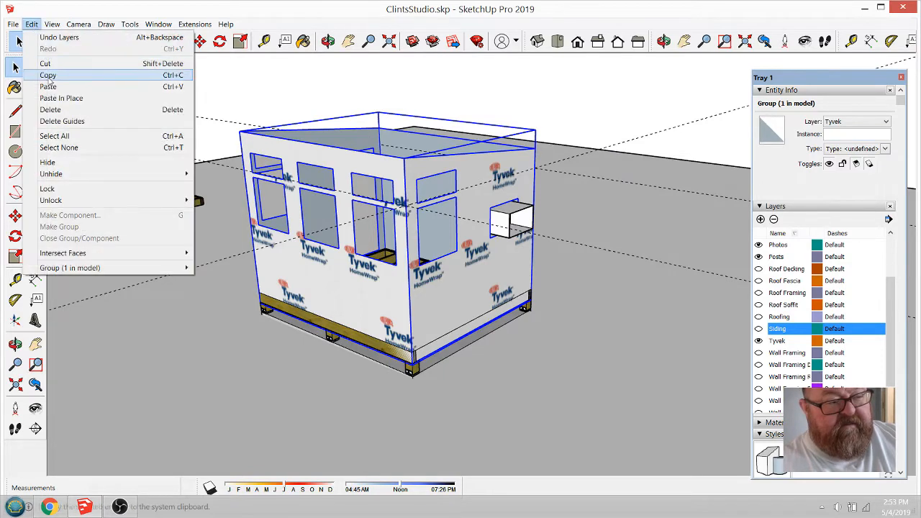
click(41, 87)
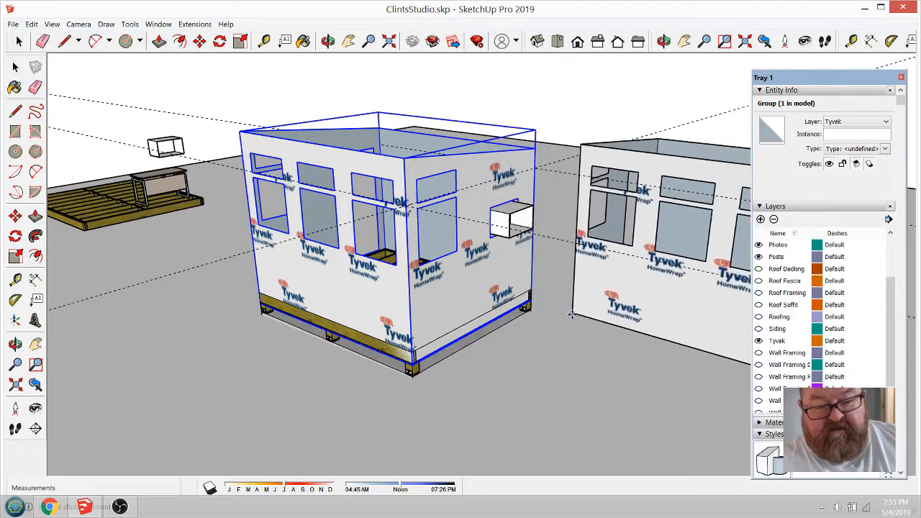
click(555, 304)
Change the layer assignment of the pasted Tyvek wall group and turn on the Siding layer
scroll(367, 298, down, 2)
scroll(597, 282, up, 3)
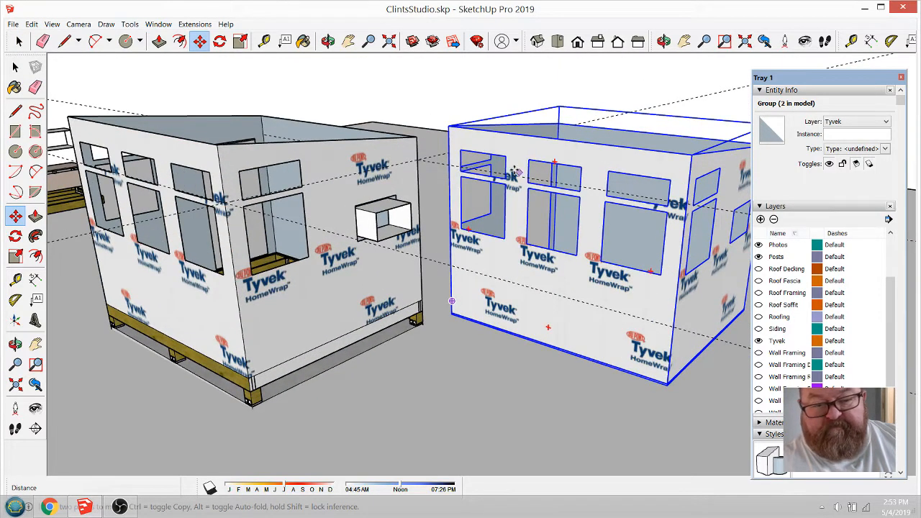
key(space)
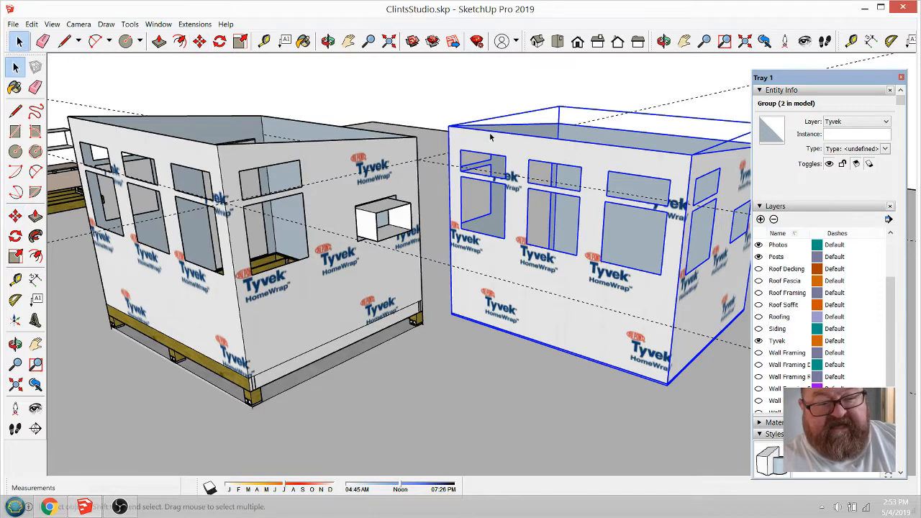
click(887, 124)
click(856, 217)
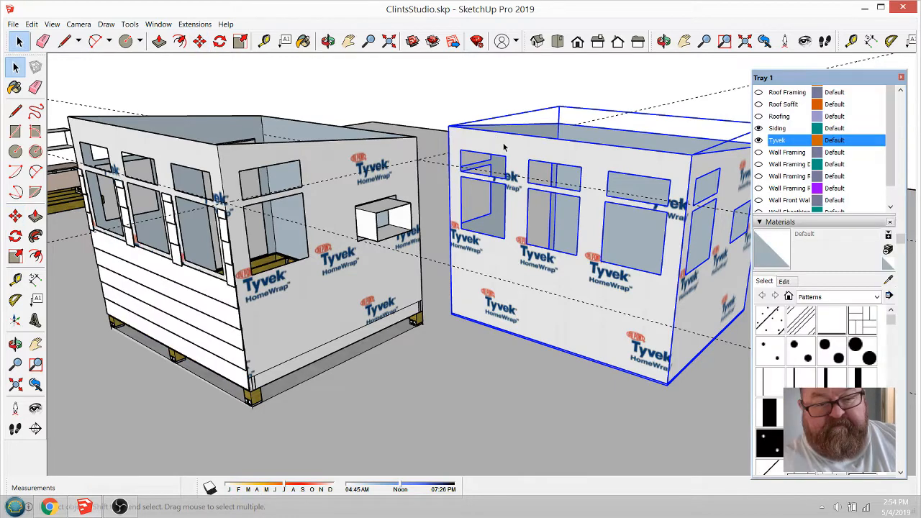
Open the copied wall group and paint its three-window wall and adjoining end wall with the Default material
double_click(504, 147)
key(b)
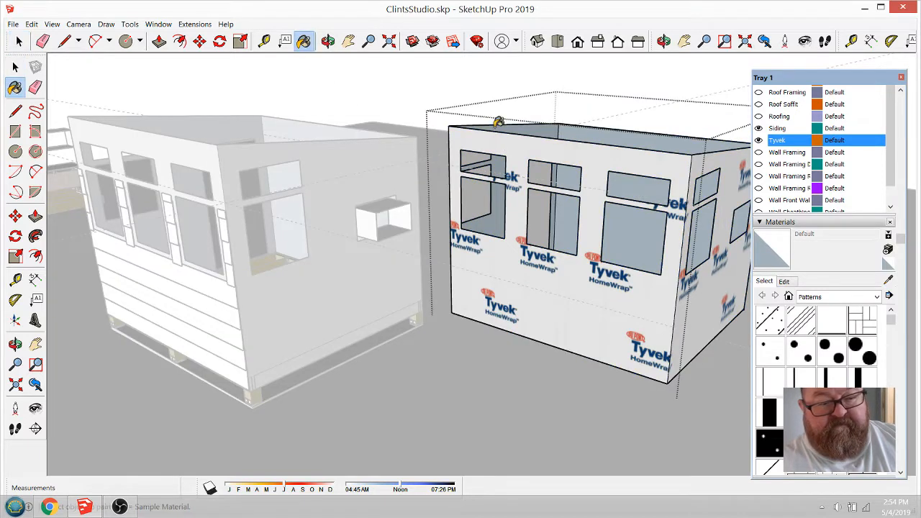
click(504, 133)
click(720, 278)
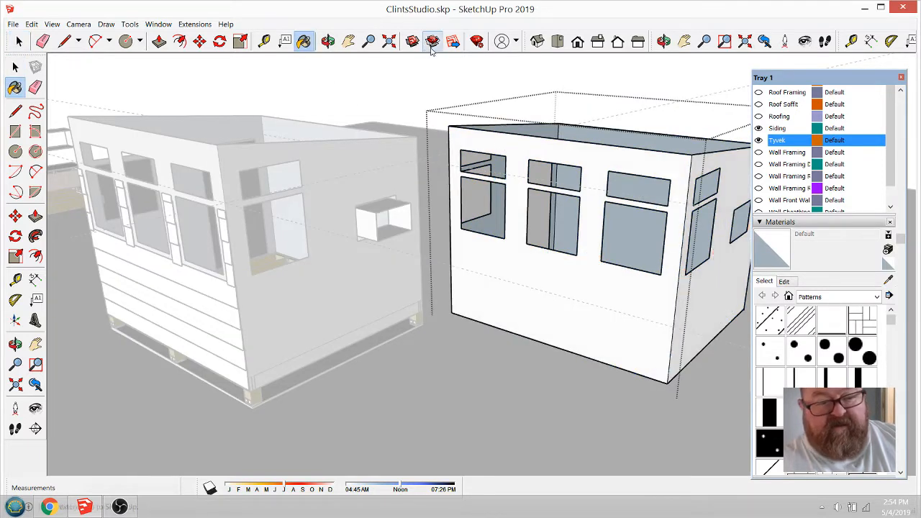
Paint the copied group's windowless wall and door wall with the Default material
click(327, 41)
mouse_move(468, 144)
mouse_down()
mouse_move(569, 159)
mouse_move(709, 155)
mouse_up()
drag(353, 168, 539, 138)
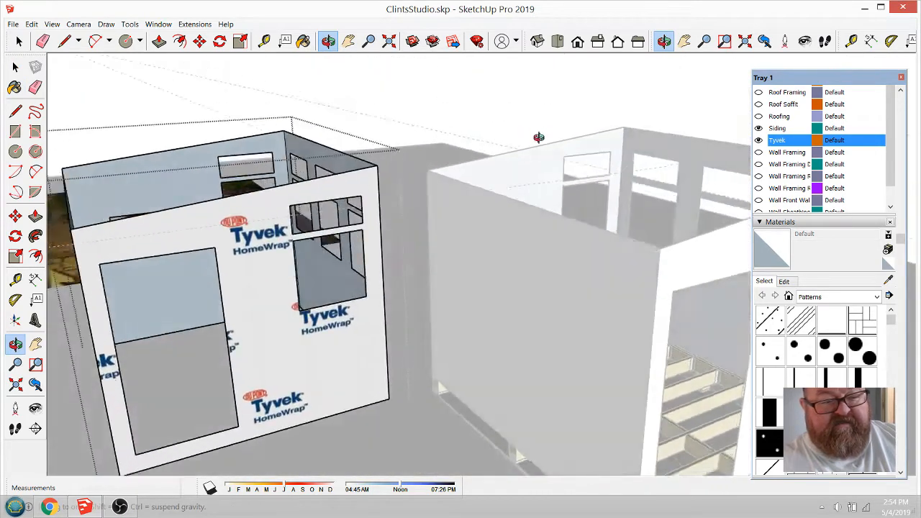
scroll(539, 158, down, 3)
drag(324, 192, 389, 194)
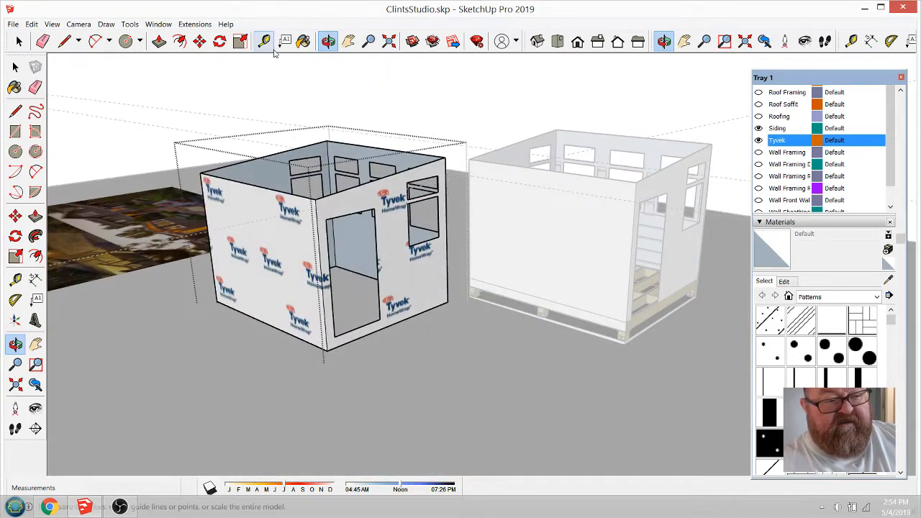
click(303, 41)
click(286, 210)
click(359, 199)
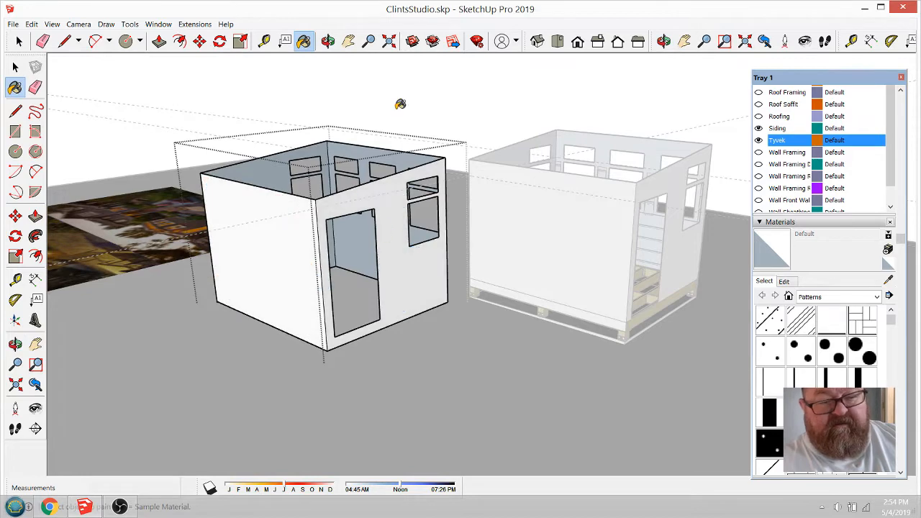
Move the plain white wall copy by its upper corner onto the matching upper corner of the studio's Tyvek shell
click(327, 41)
drag(561, 216, 415, 240)
scroll(415, 244, down, 2)
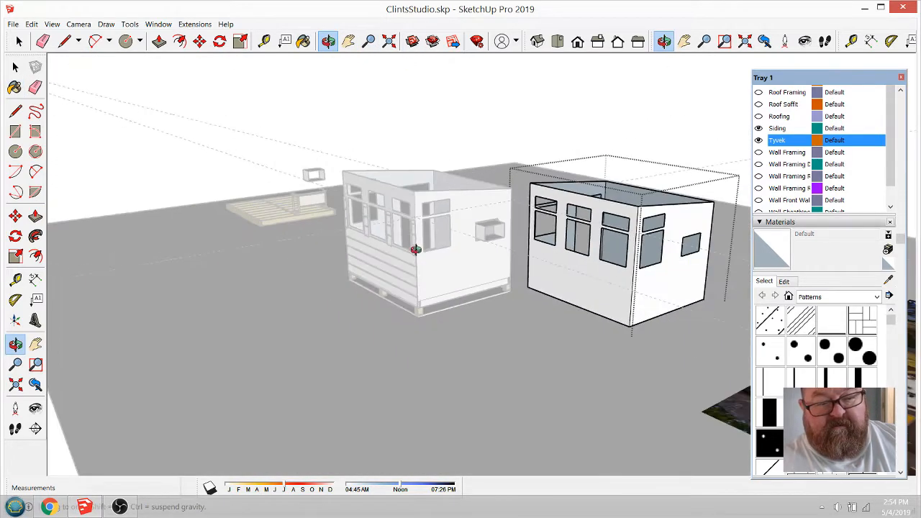
click(20, 41)
scroll(627, 264, up, 5)
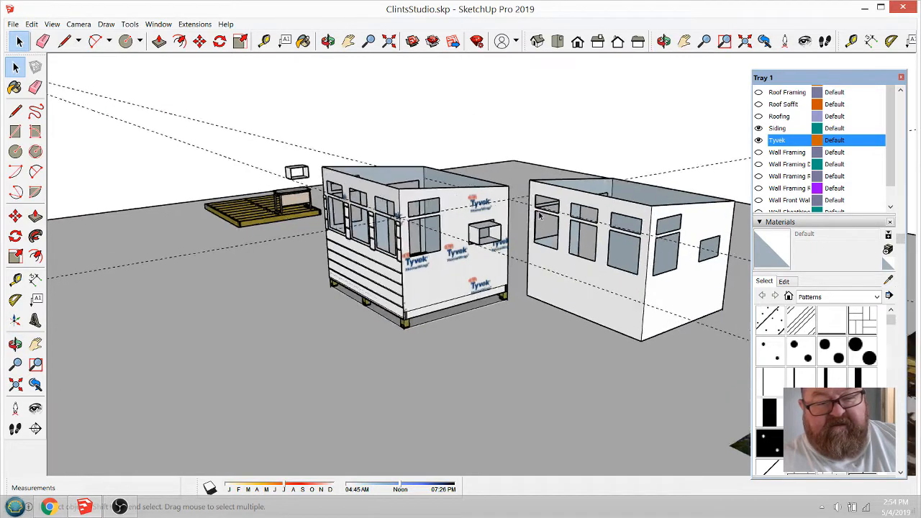
click(674, 169)
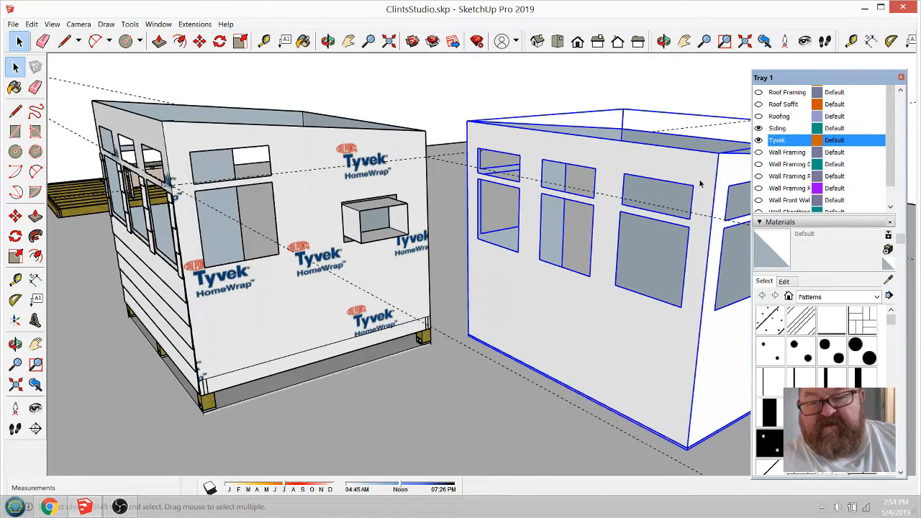
click(200, 41)
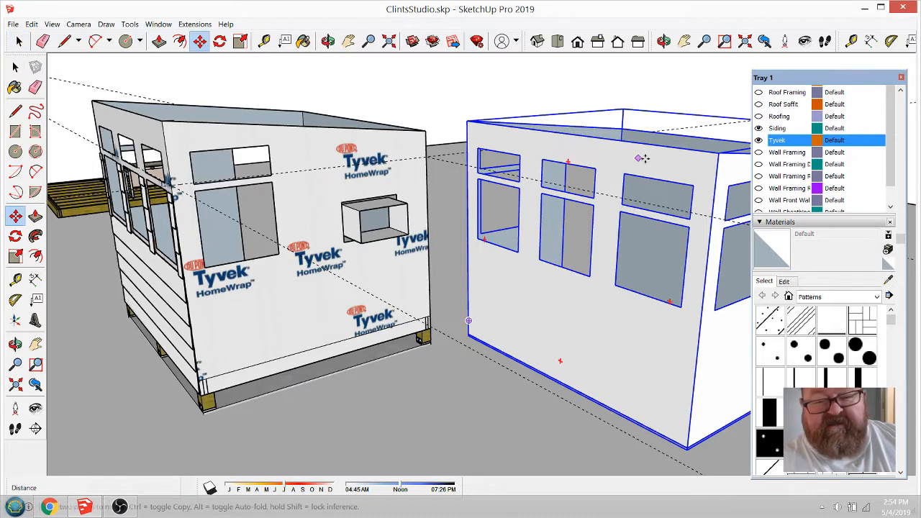
click(717, 154)
scroll(687, 206, down, 3)
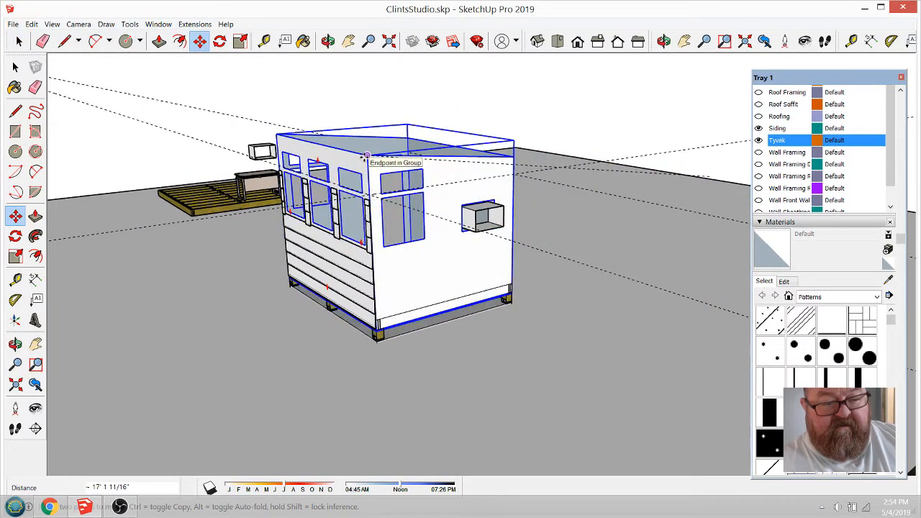
scroll(288, 267, up, 2)
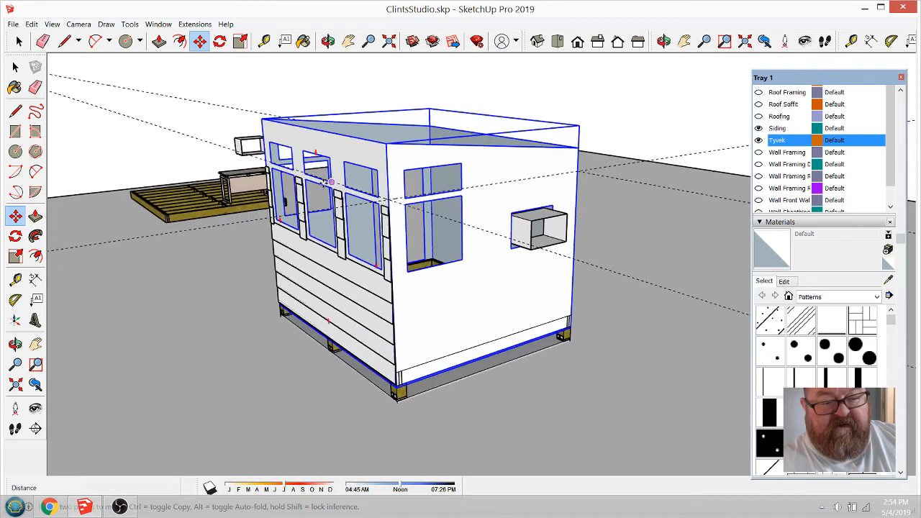
click(327, 41)
drag(392, 251, 472, 262)
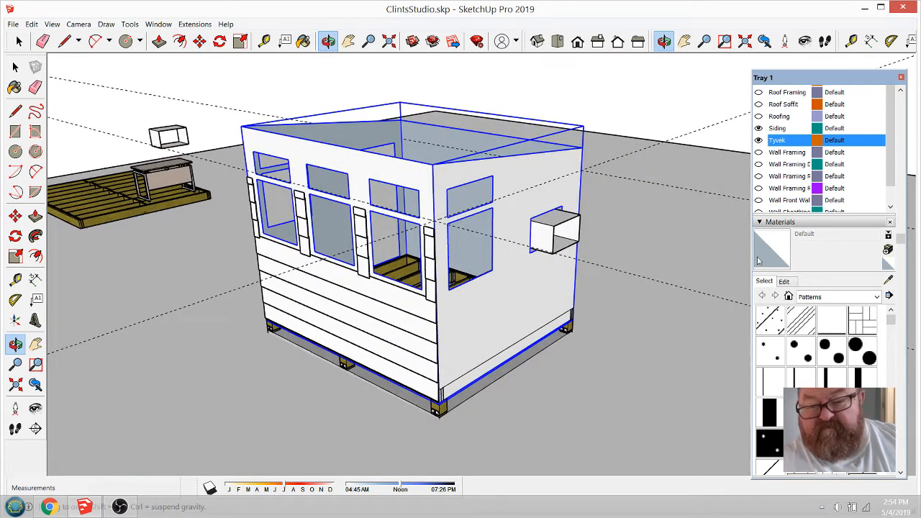
Toggle the Siding layer to check the fitted white shell, and hide the Tyvek layer with Siding left on
scroll(770, 164, up, 5)
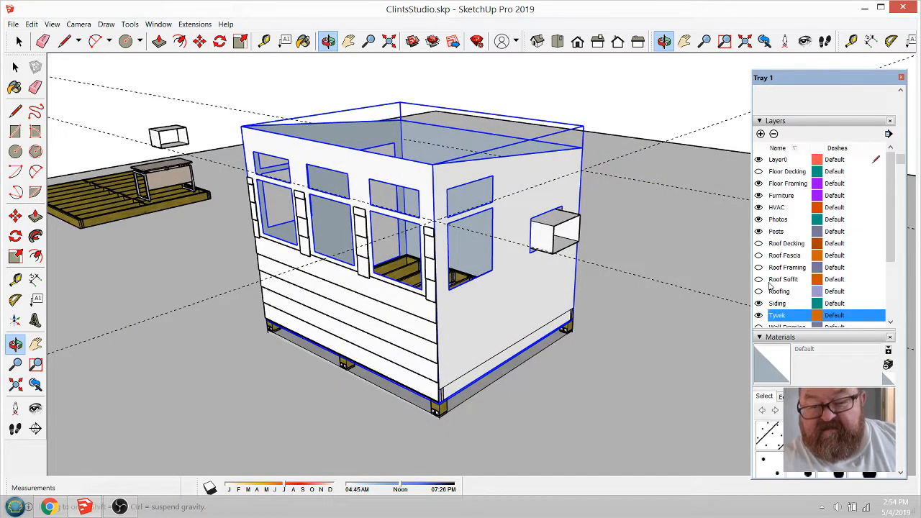
click(758, 303)
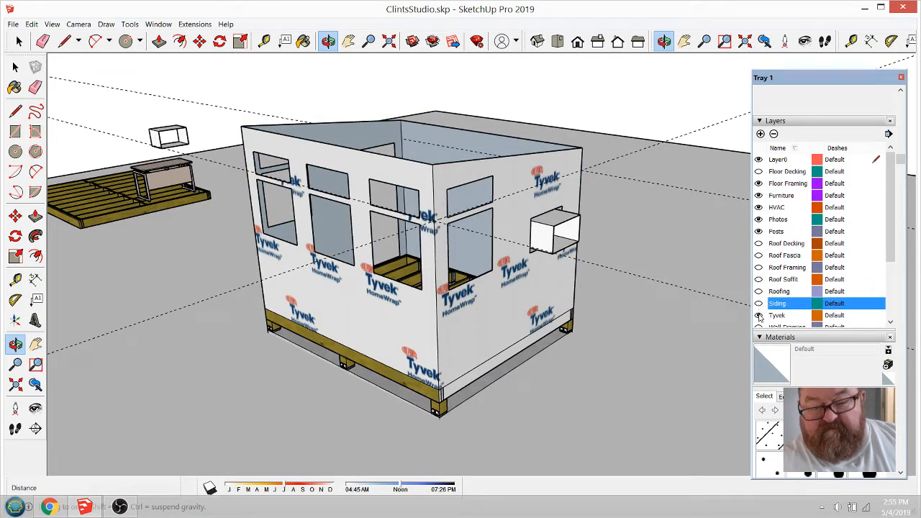
click(758, 302)
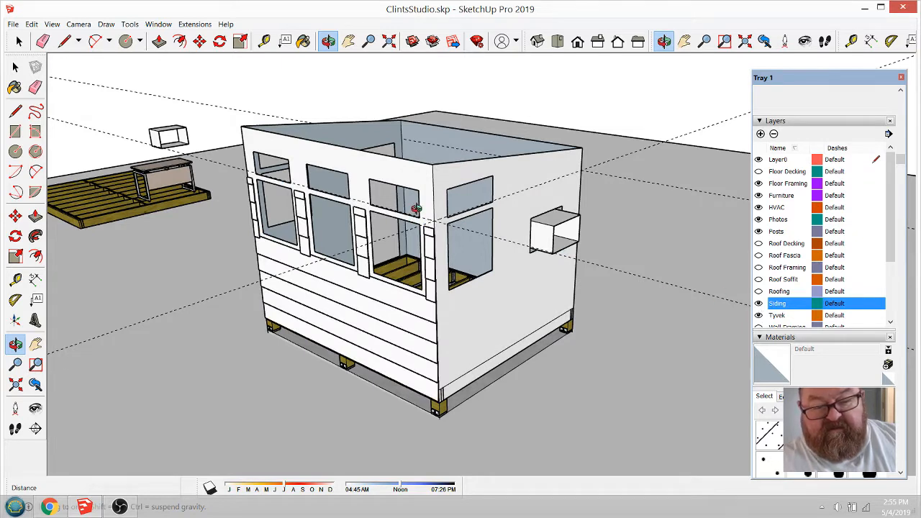
click(758, 317)
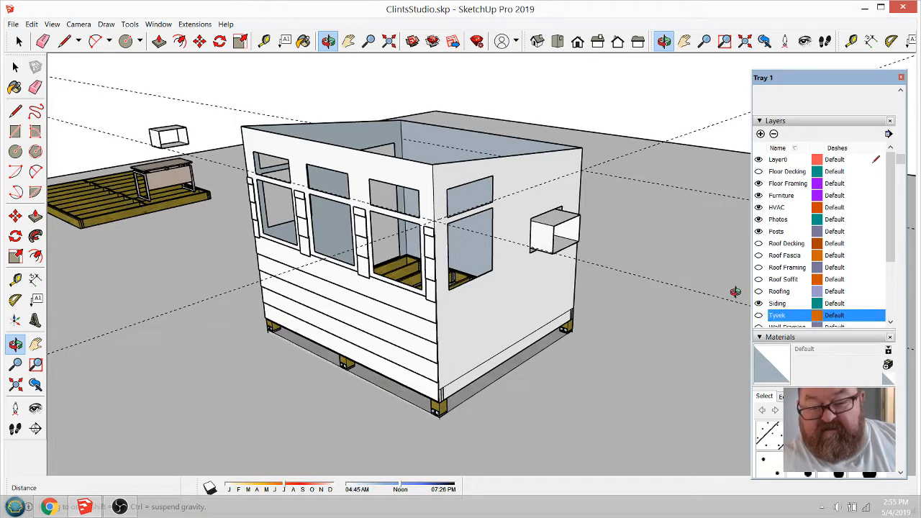
click(759, 303)
click(759, 303)
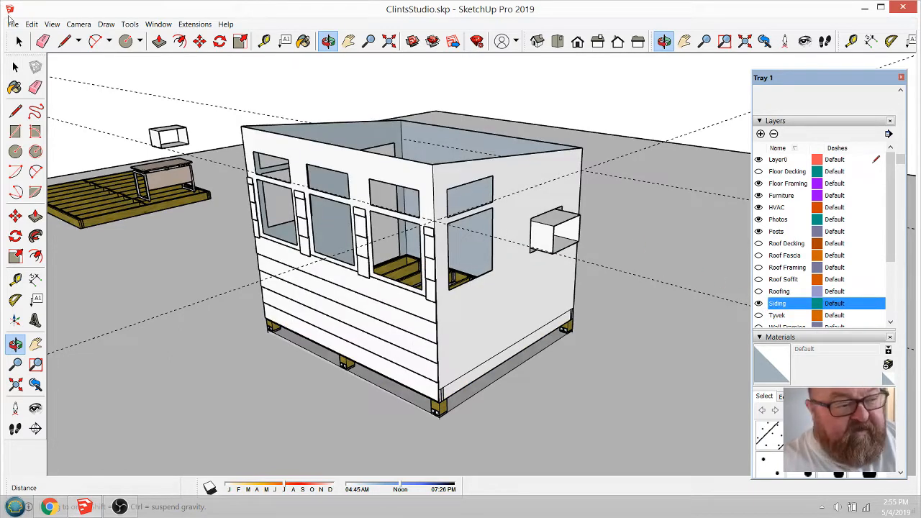
Open the fitted white shell and draw a horizontal line about 10' long across the HVAC end wall, between its upper and lower windows
click(19, 41)
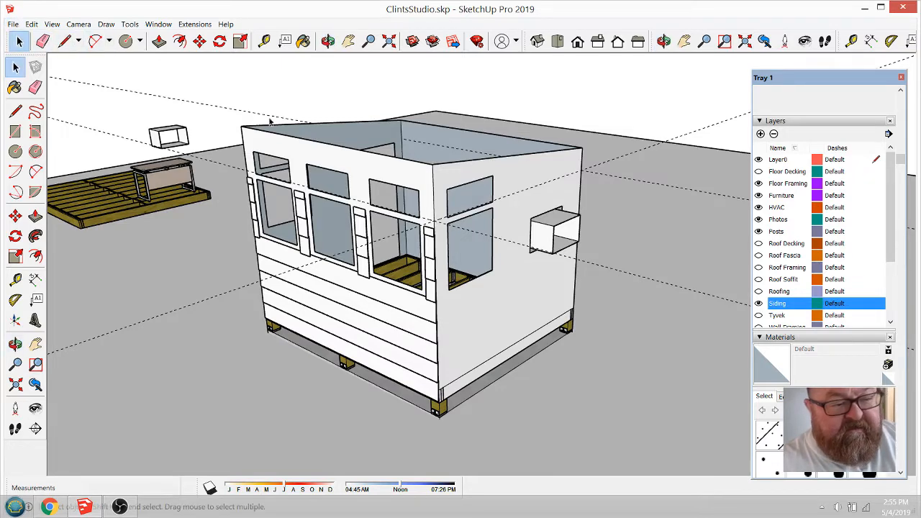
double_click(272, 145)
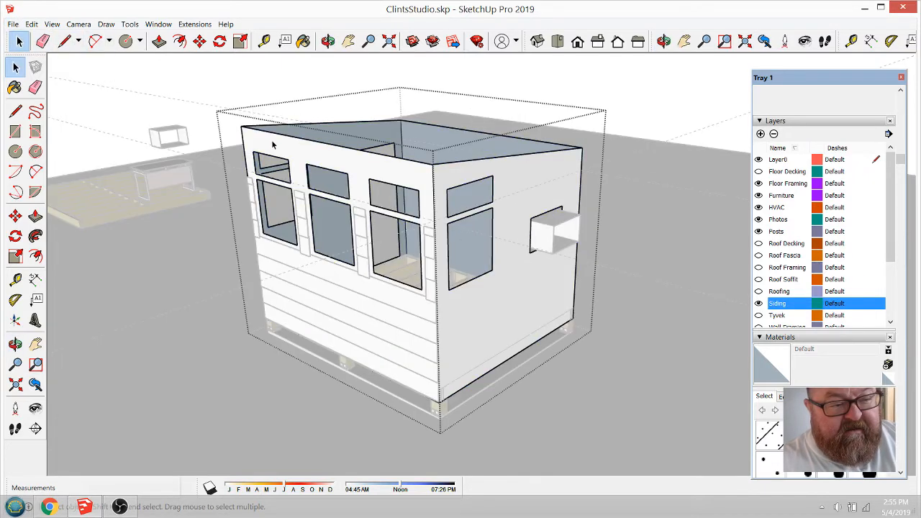
click(64, 41)
click(579, 170)
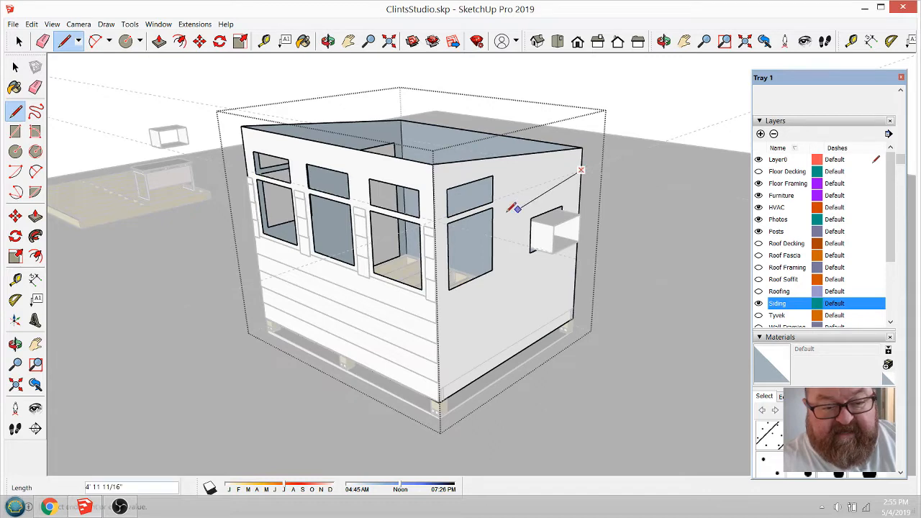
scroll(437, 216, up, 5)
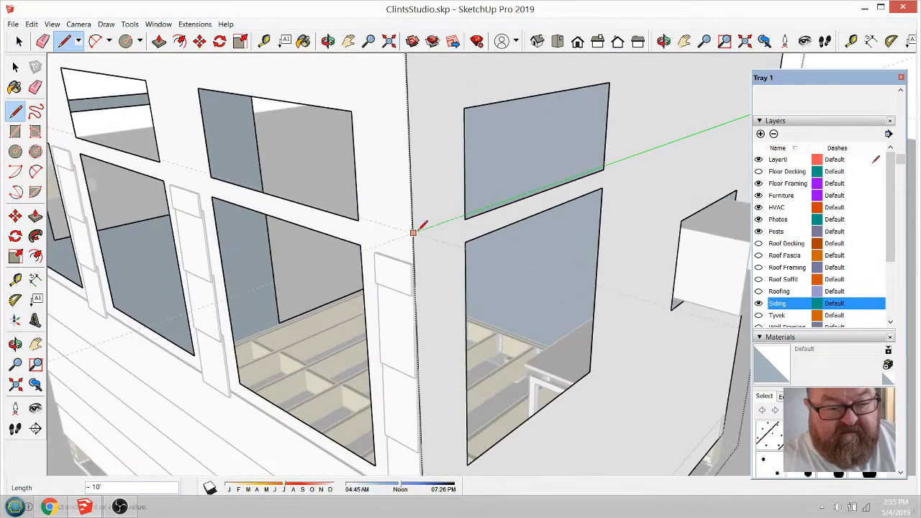
click(417, 228)
scroll(504, 267, down, 6)
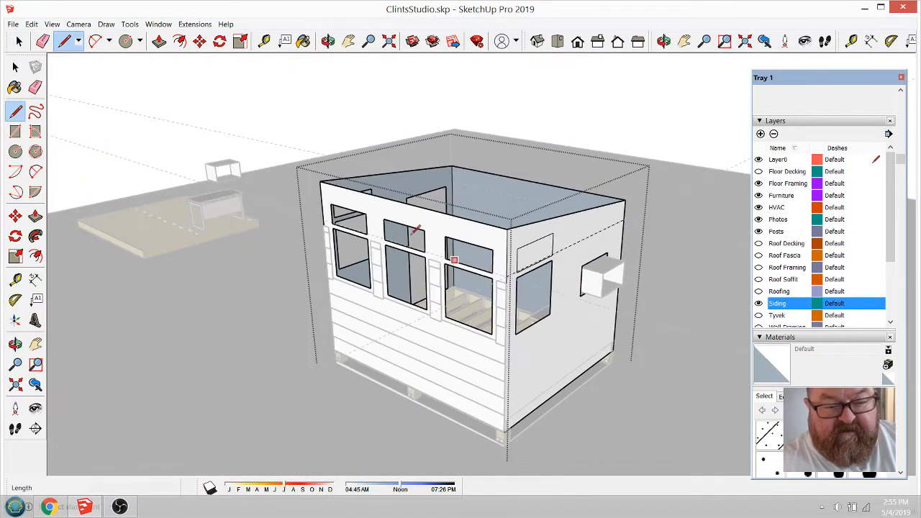
Continue the line across the windowless wall at the same height and erase the excess past its far corner
middle_drag(388, 273, 506, 261)
scroll(506, 262, up, 4)
right_click(507, 257)
click(514, 261)
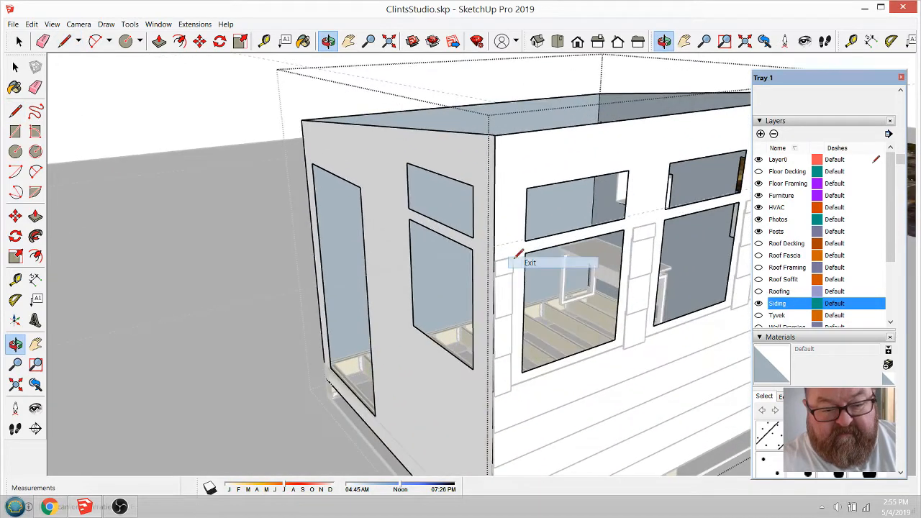
scroll(405, 287, down, 5)
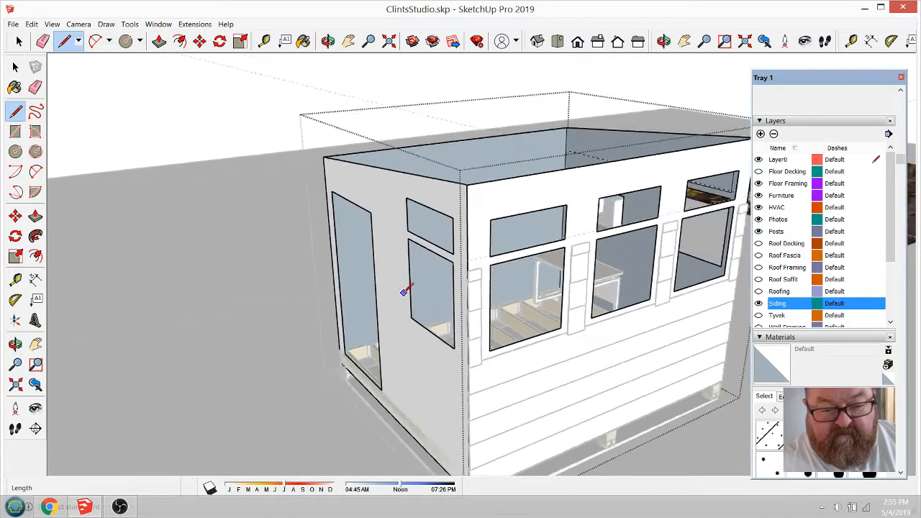
click(647, 223)
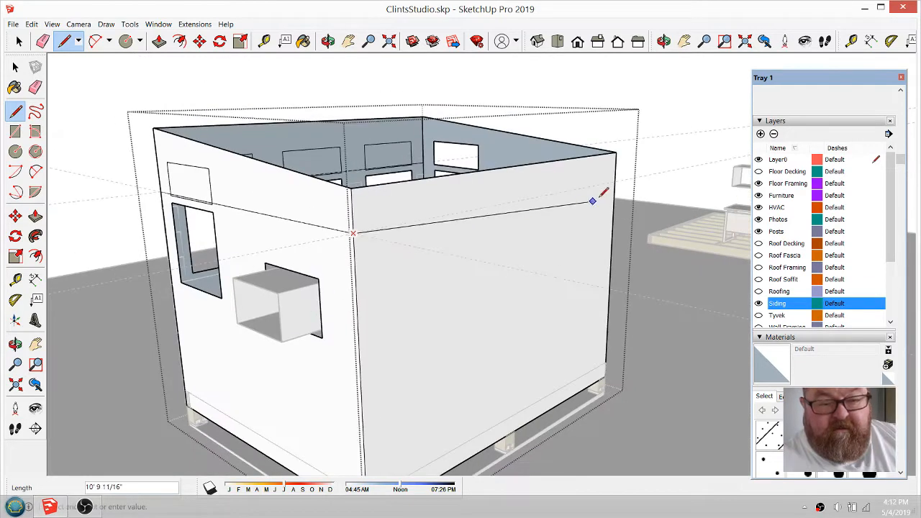
click(638, 176)
key(Escape)
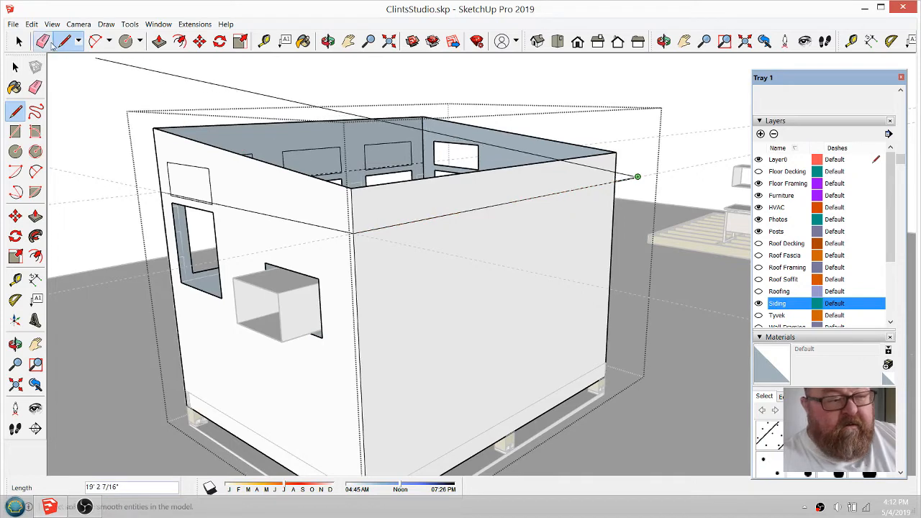
key(e)
click(631, 178)
key(l)
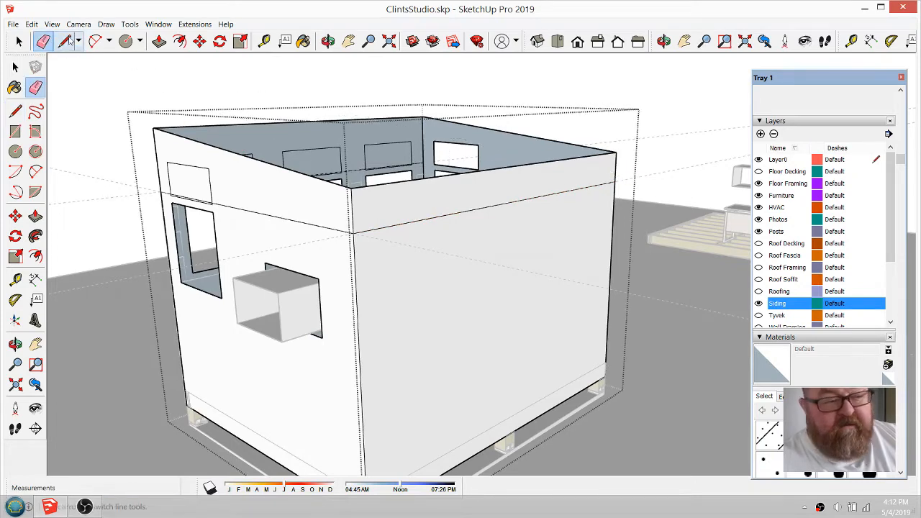
Draw the matching horizontal line across the door wall, from the windowless wall's line through the band between the windows
key(space)
click(458, 272)
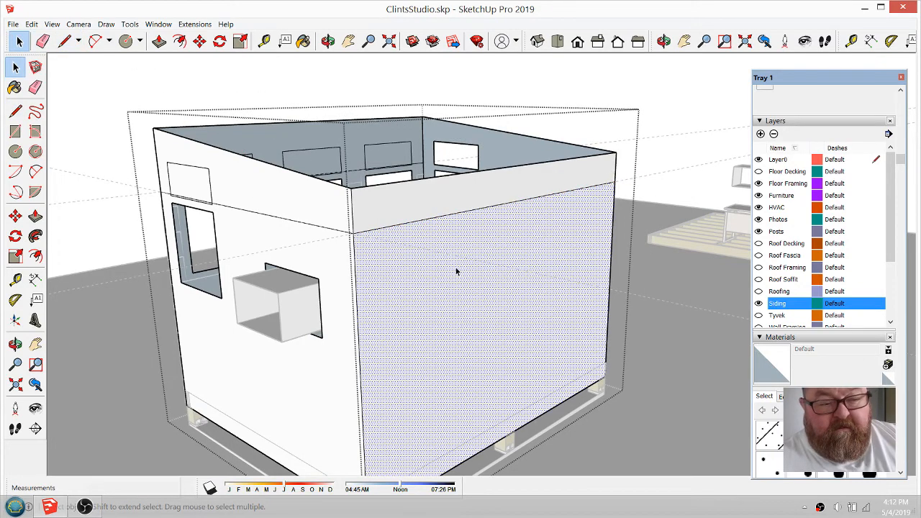
key(o)
drag(538, 261, 66, 256)
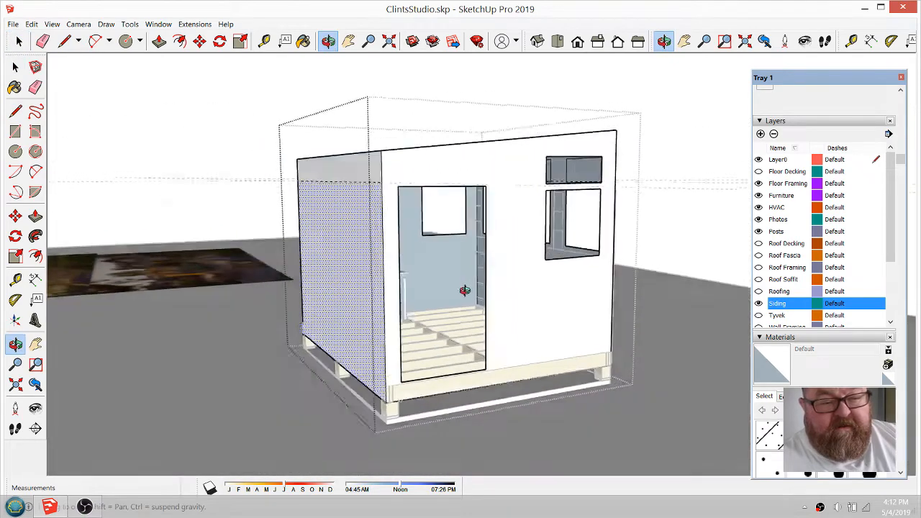
drag(464, 290, 450, 341)
scroll(365, 196, up, 4)
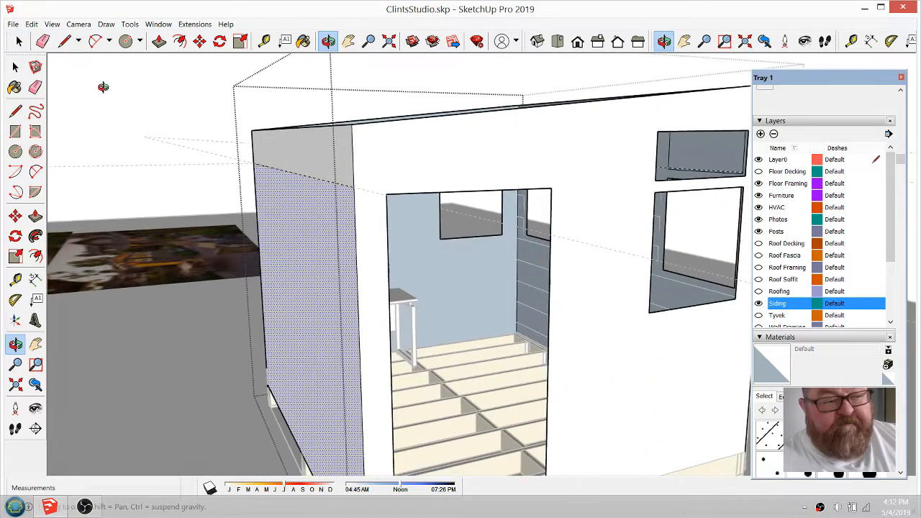
click(64, 41)
click(354, 185)
scroll(354, 187, down, 3)
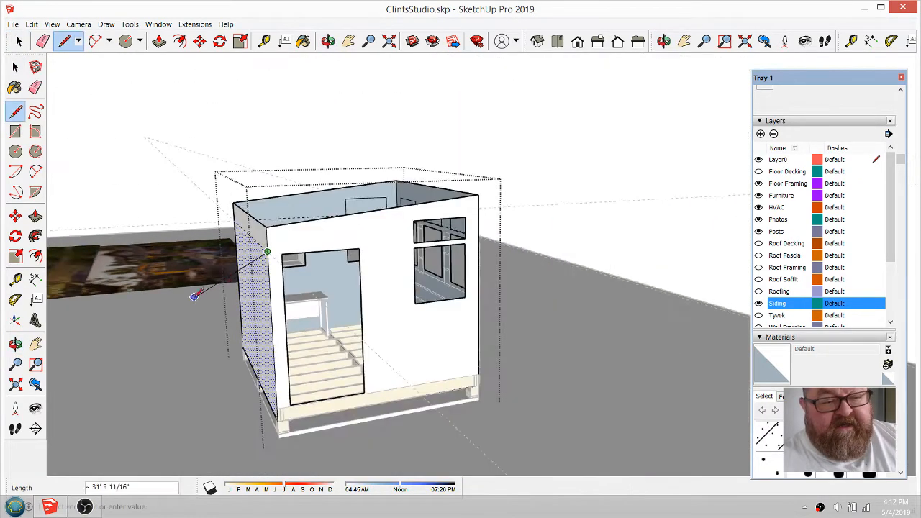
click(522, 233)
key(space)
scroll(309, 251, up, 3)
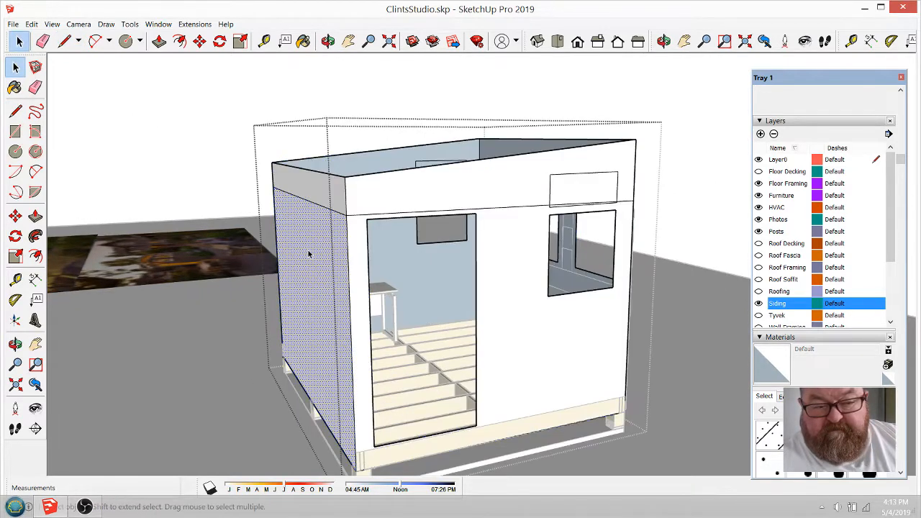
Delete the corner edge between the windowless and door walls below the line, and the face filling the door wall's upper window
click(350, 268)
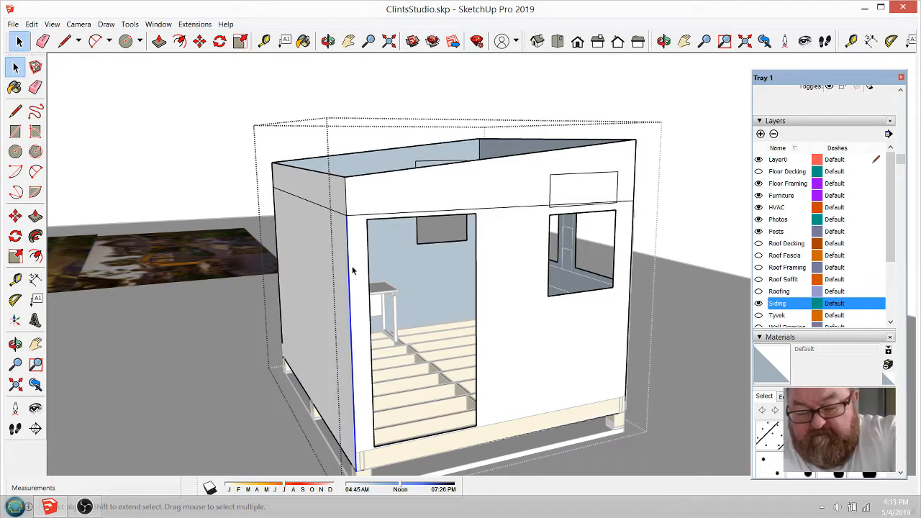
key(Delete)
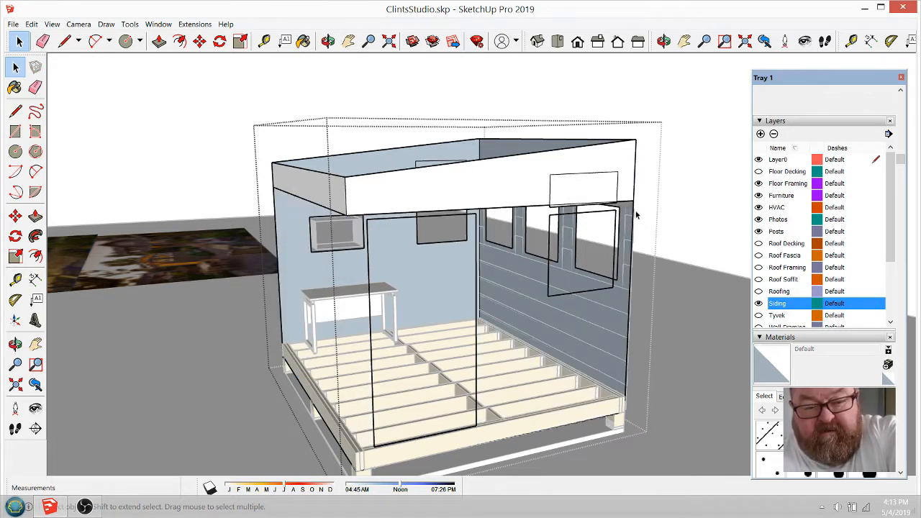
click(631, 216)
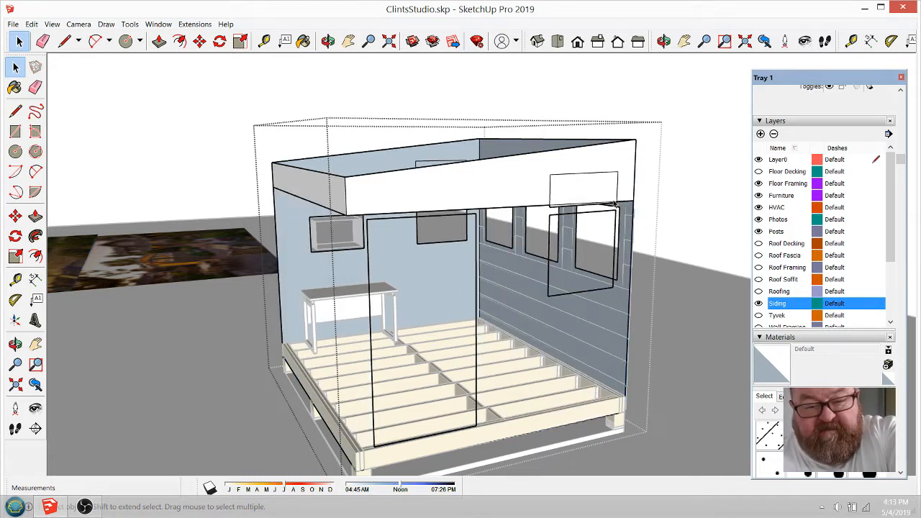
click(594, 186)
key(Delete)
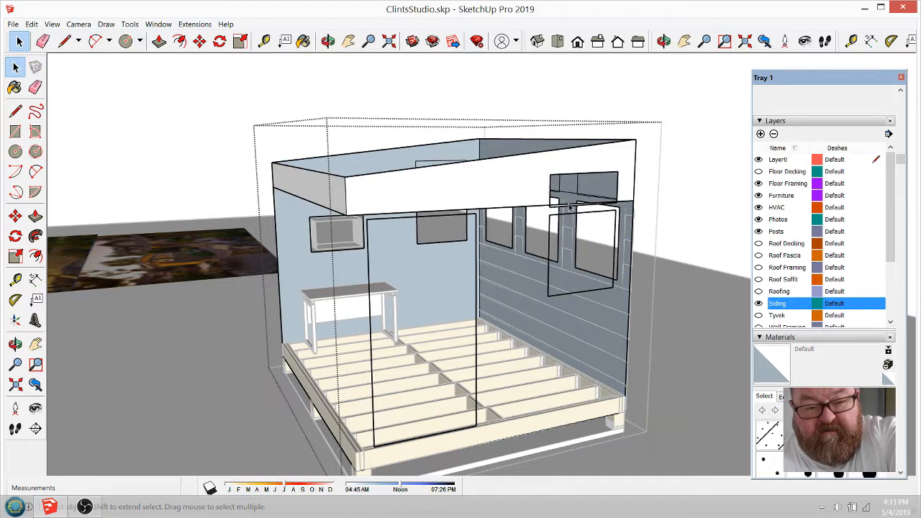
Delete the line segment at the bottom of the door wall's upper window together with the three-window wall's face below the line
click(566, 197)
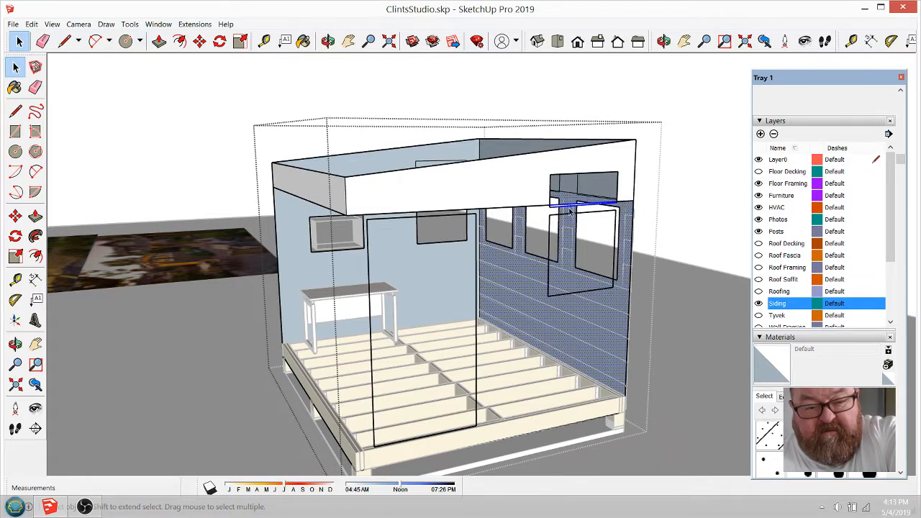
key(Delete)
scroll(551, 211, up, 6)
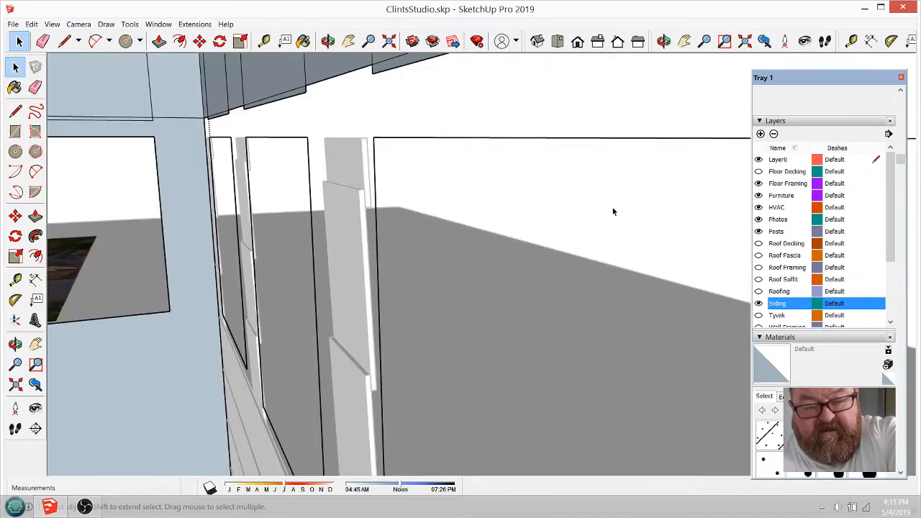
scroll(612, 210, down, 5)
click(328, 41)
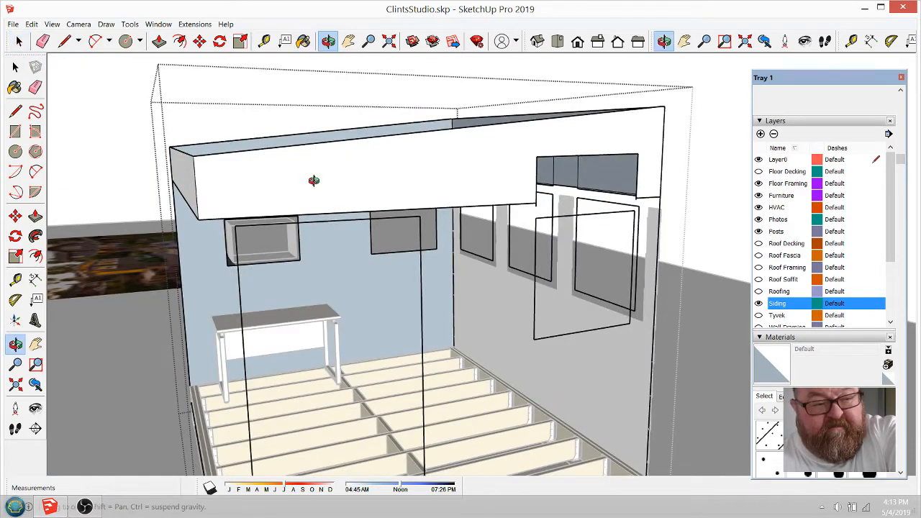
mouse_move(312, 181)
mouse_down()
mouse_move(386, 199)
mouse_move(735, 210)
mouse_move(499, 218)
mouse_move(246, 141)
mouse_up()
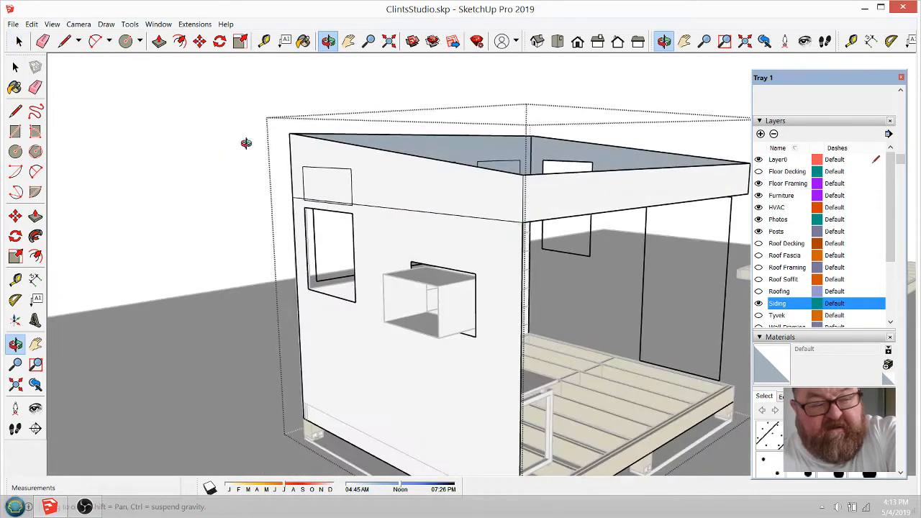
Erase the far corner edge below the siding line, removing the lower face of the wall with the HVAC opening
key(e)
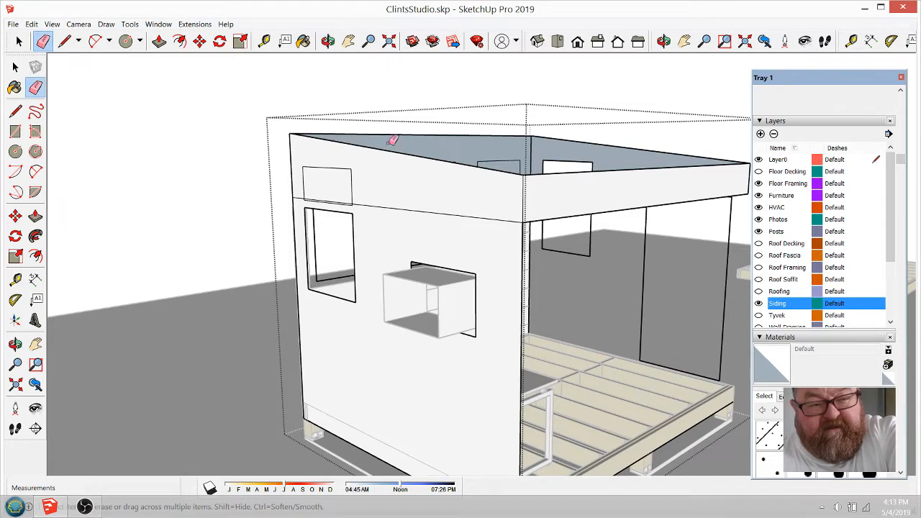
click(327, 41)
drag(446, 215, 606, 222)
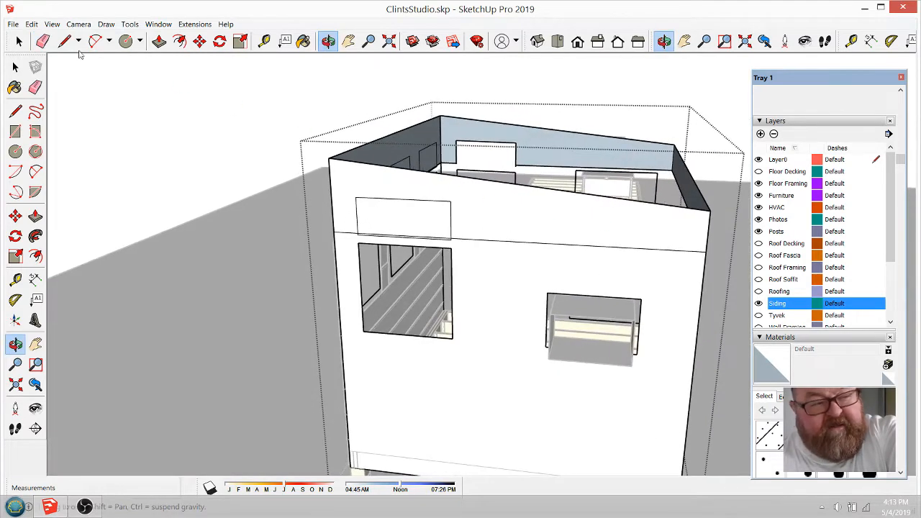
click(42, 41)
click(701, 271)
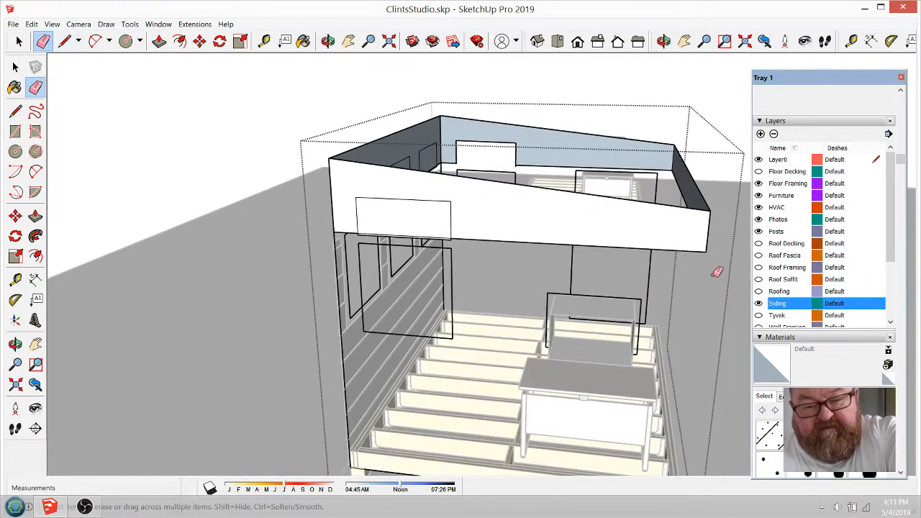
Erase the leftover outlines of the door and the HVAC opening below the siding line
mouse_move(671, 284)
mouse_down()
mouse_move(561, 267)
mouse_move(599, 182)
mouse_up()
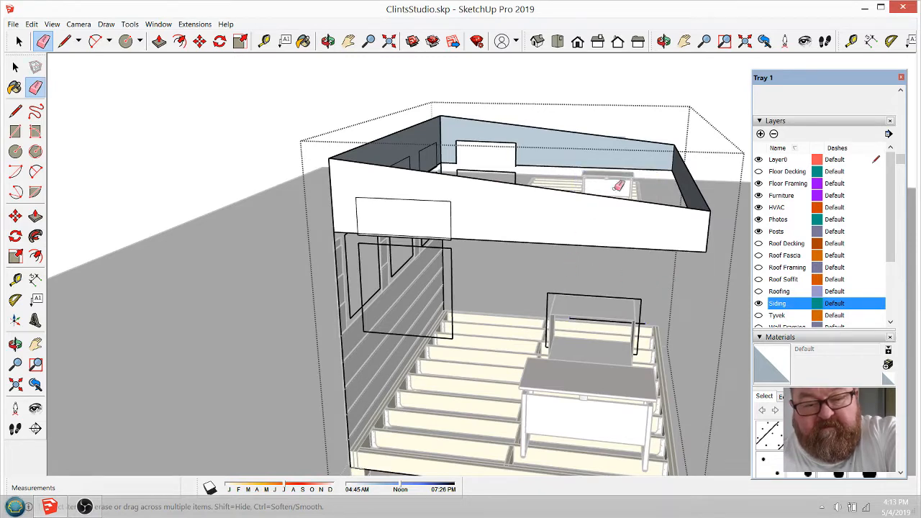
drag(581, 279, 544, 326)
click(575, 319)
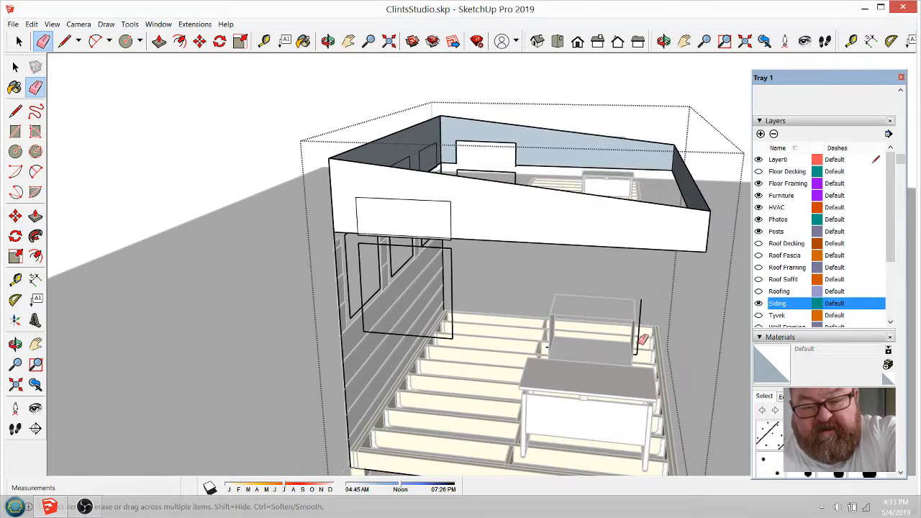
click(641, 324)
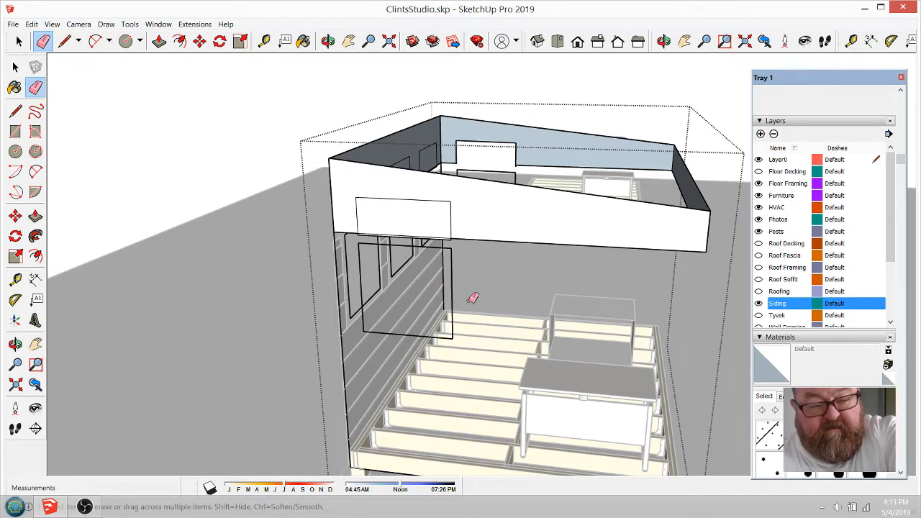
Open the upper window in the HVAC wall's band and erase the lower window's leftover outline
click(327, 41)
drag(411, 195, 670, 205)
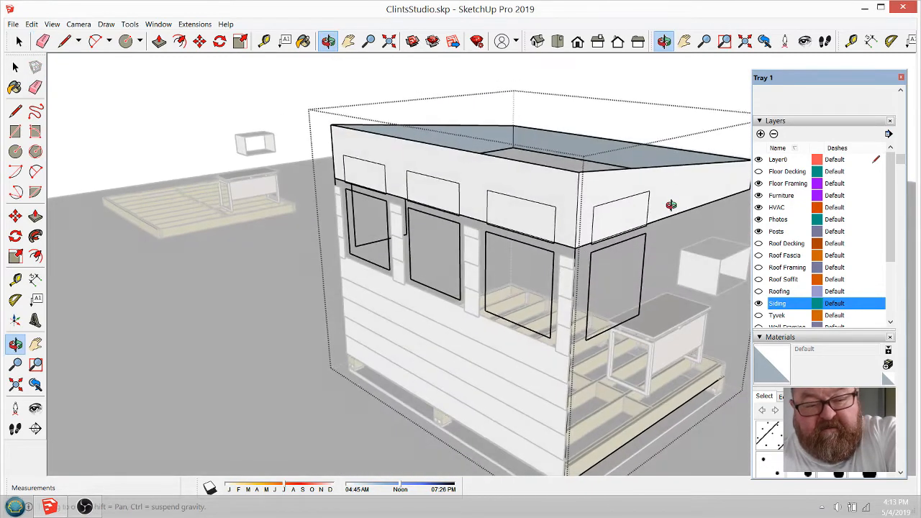
click(43, 41)
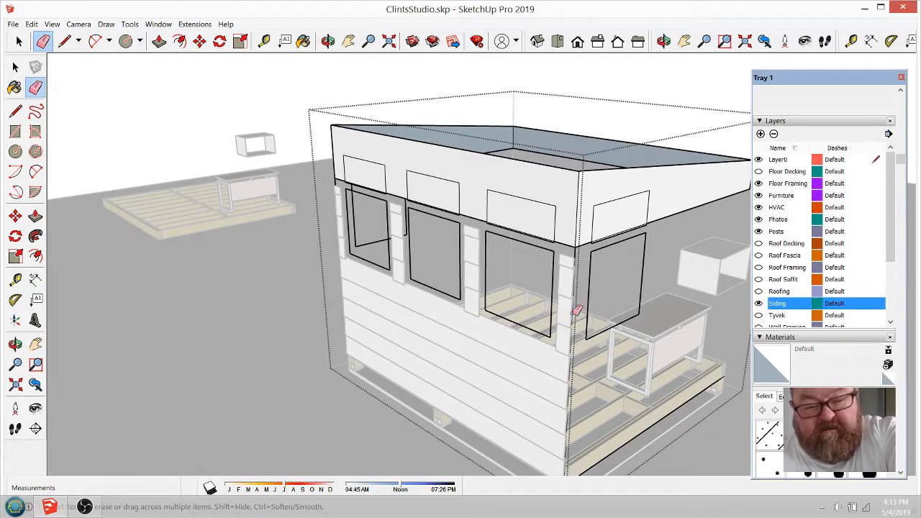
mouse_move(575, 310)
mouse_down()
mouse_move(665, 249)
mouse_move(612, 241)
mouse_move(622, 218)
mouse_up()
drag(613, 307, 612, 321)
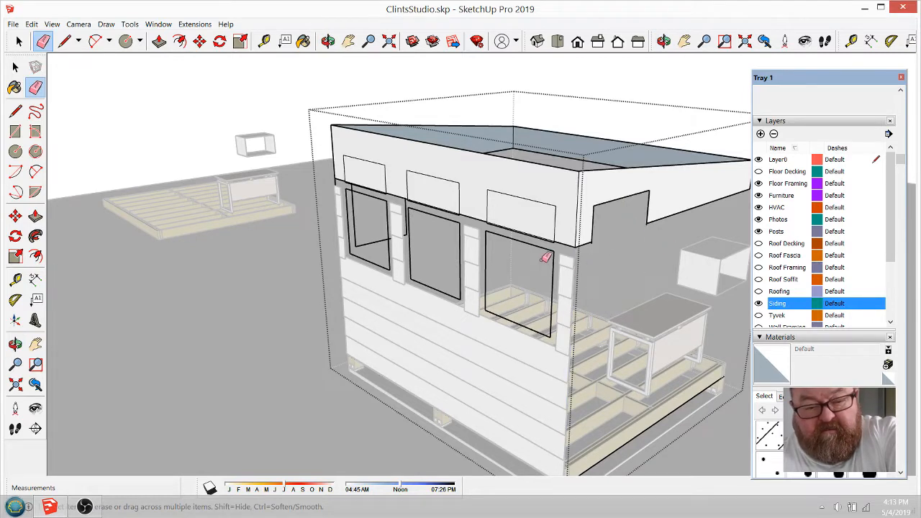
Open the three upper windows in the three-window wall's band and erase the leftover lower window outlines
mouse_move(546, 257)
mouse_down()
mouse_move(539, 222)
mouse_move(524, 223)
mouse_up()
mouse_move(590, 292)
mouse_down()
mouse_move(485, 273)
mouse_move(335, 218)
mouse_up()
drag(365, 186, 367, 171)
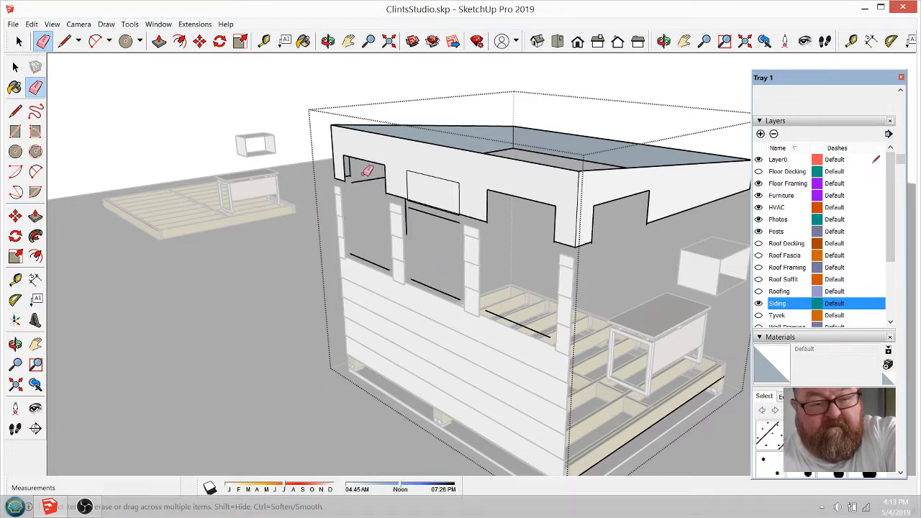
drag(411, 205, 431, 195)
drag(430, 238, 462, 320)
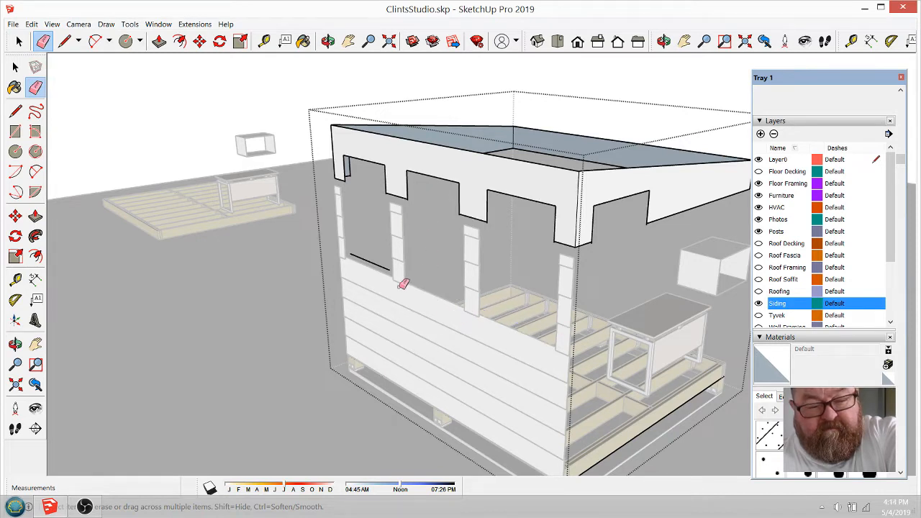
mouse_move(400, 287)
mouse_down()
mouse_move(370, 262)
mouse_move(371, 282)
mouse_up()
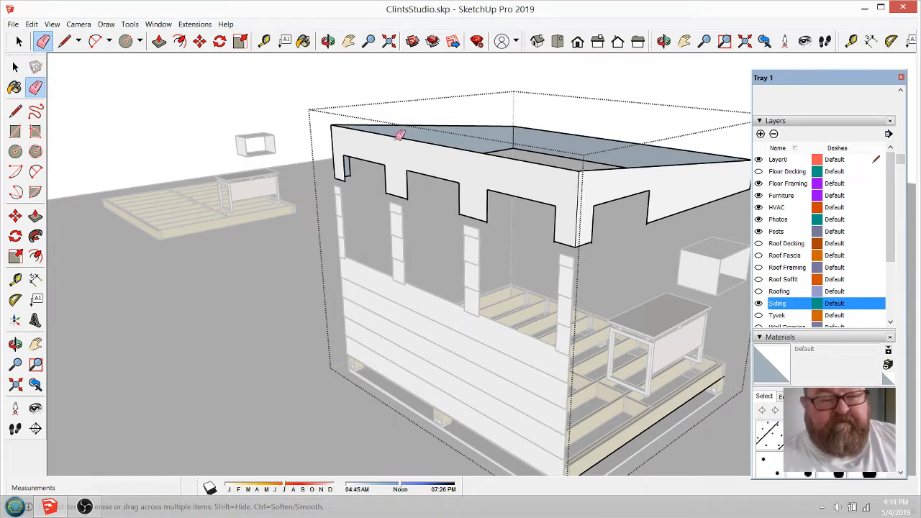
Delete all stray wall-shell edges remaining below the upper band
scroll(414, 356, down, 1)
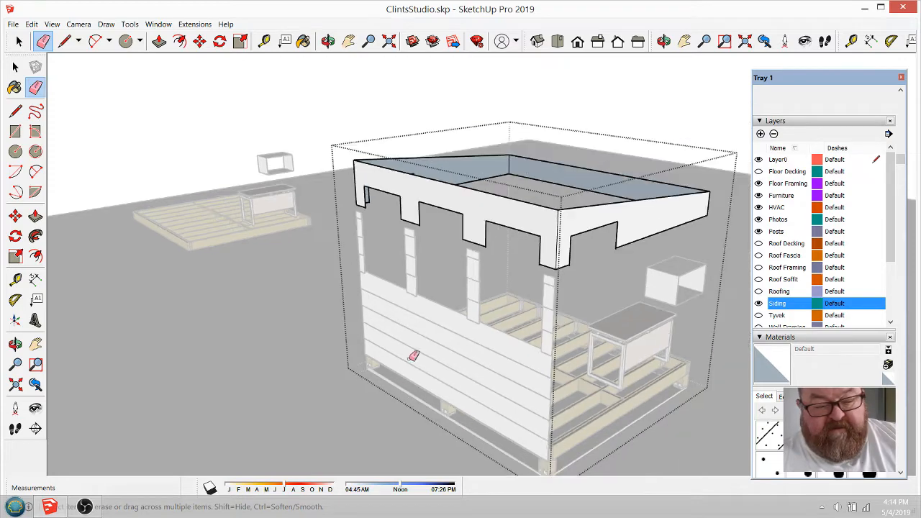
click(327, 41)
mouse_move(467, 294)
mouse_down()
mouse_move(484, 302)
mouse_move(596, 287)
mouse_move(618, 216)
mouse_move(662, 191)
mouse_move(637, 211)
mouse_up()
key(space)
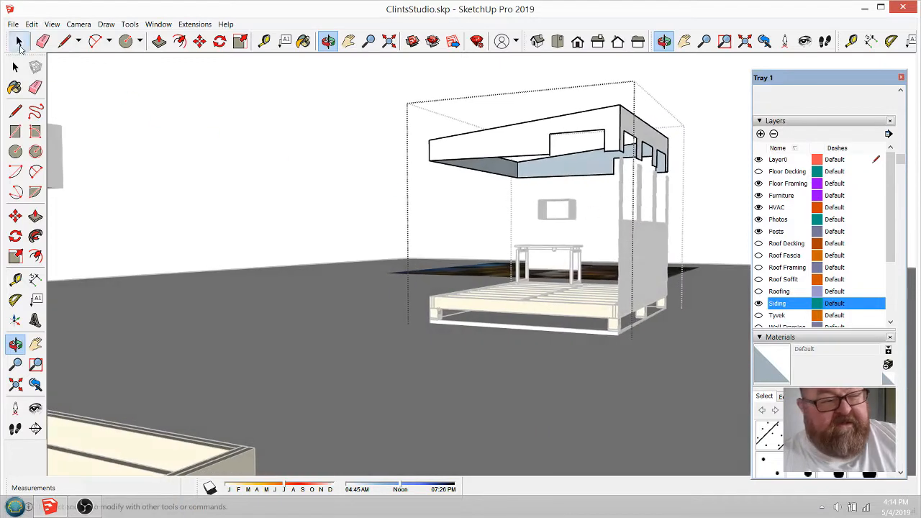
drag(413, 192, 710, 381)
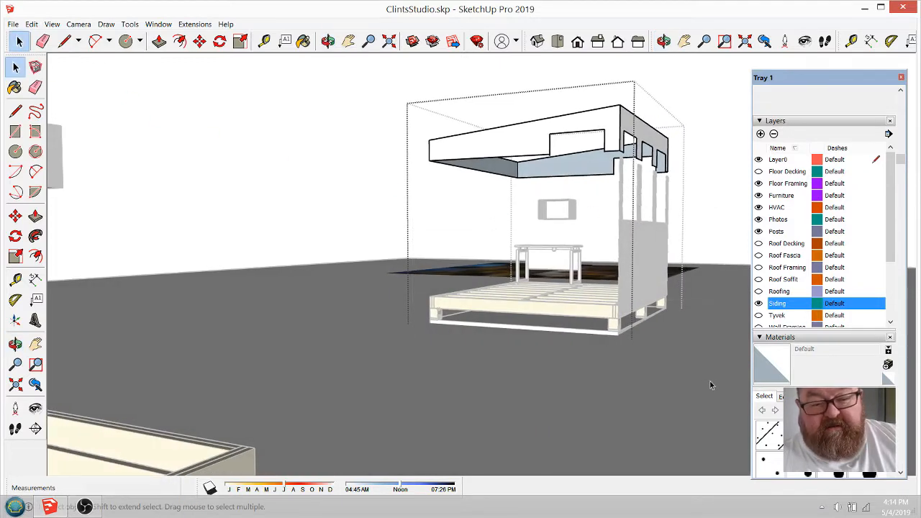
key(Delete)
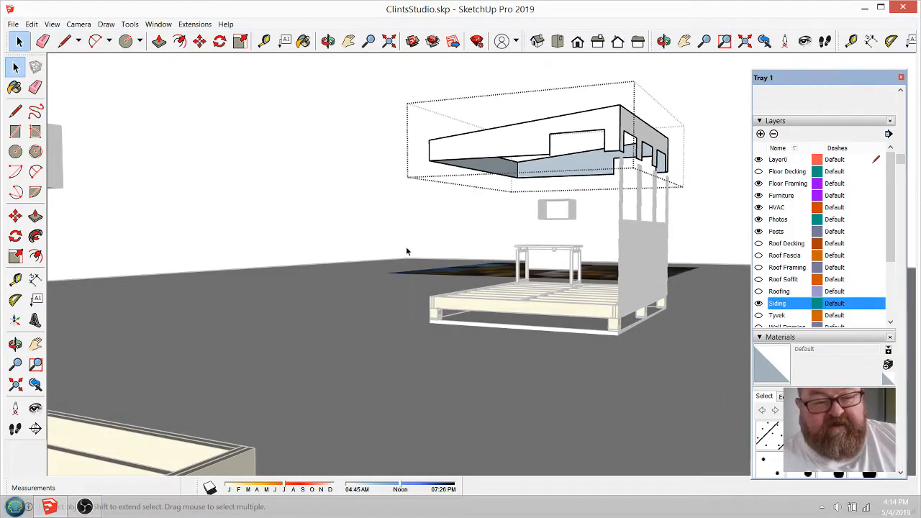
Leave the wall-shell group and make the windows and doors layer visible
click(329, 44)
drag(639, 240, 538, 343)
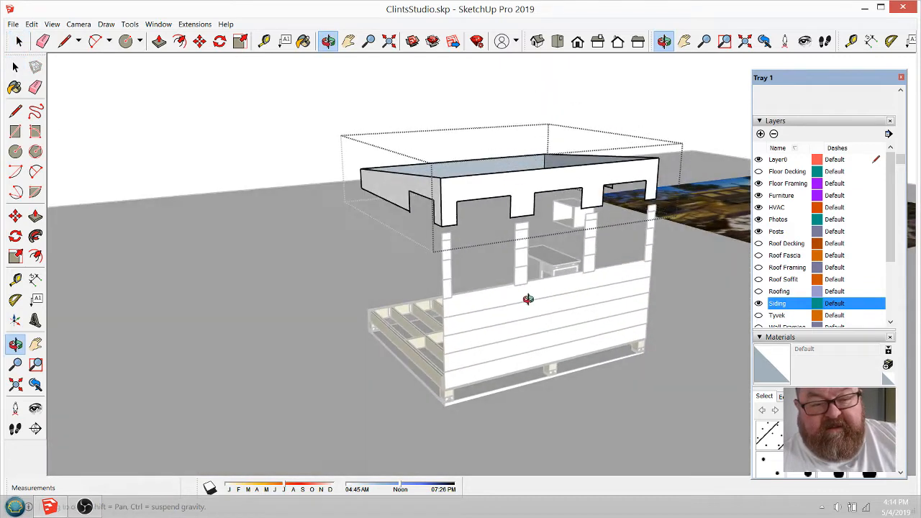
scroll(525, 291, up, 4)
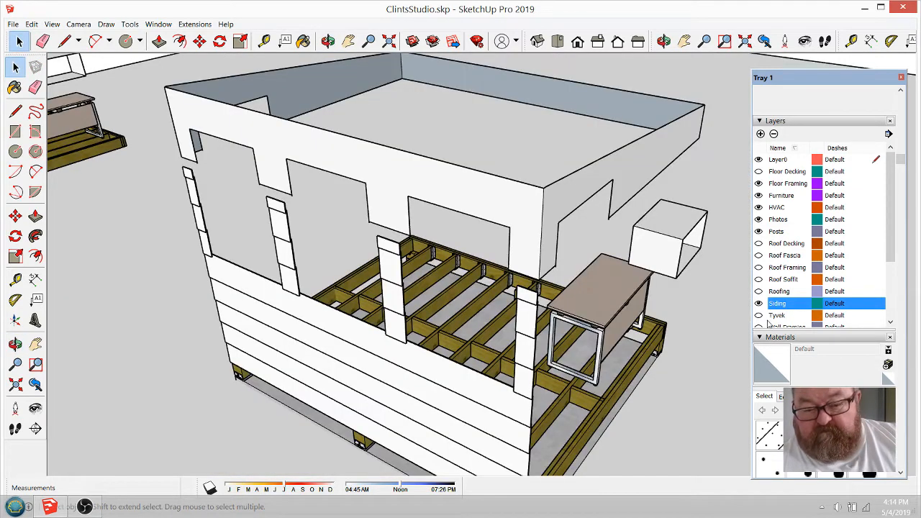
scroll(774, 279, down, 1)
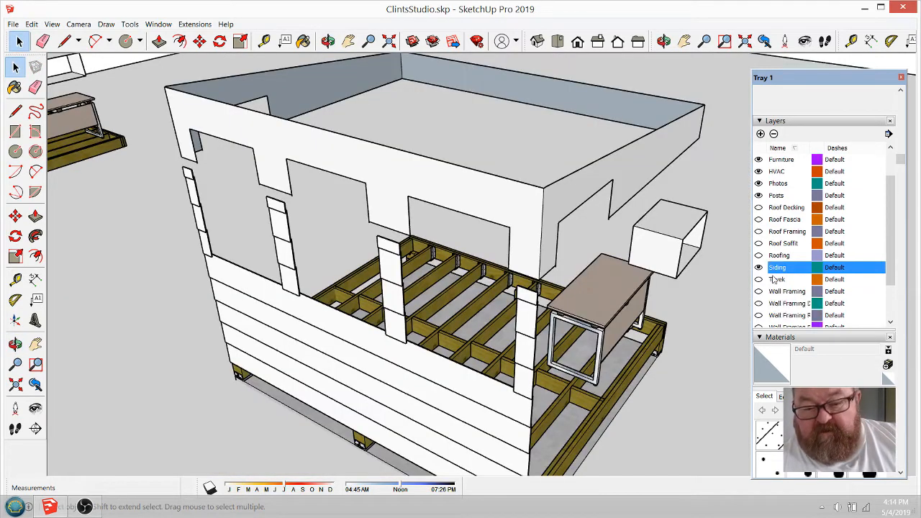
scroll(769, 308, down, 2)
click(768, 315)
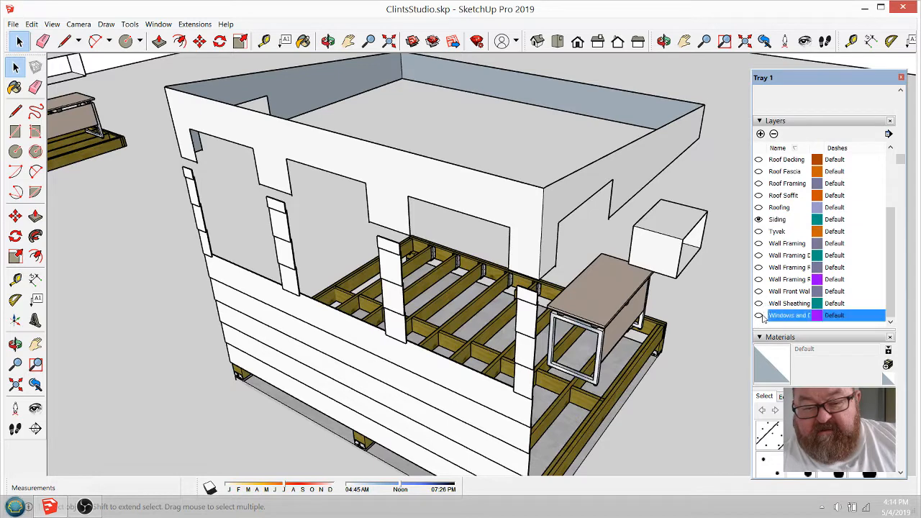
click(758, 315)
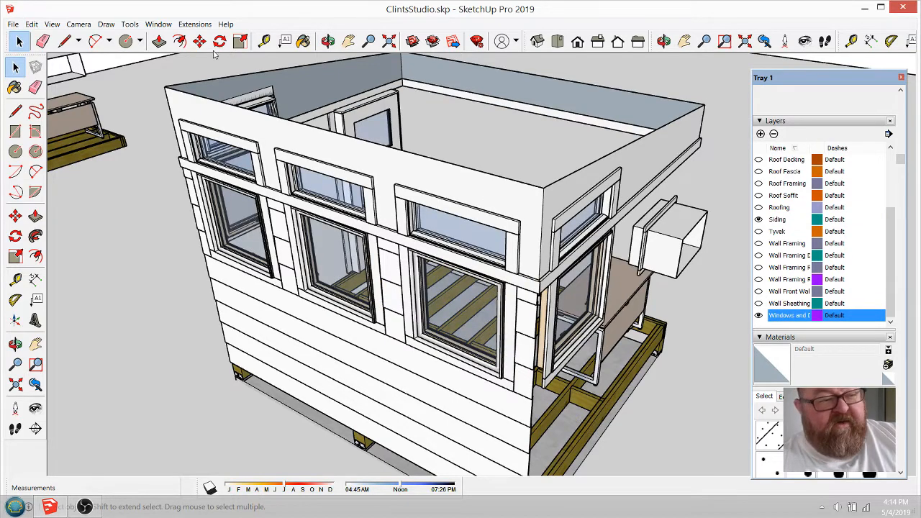
Open the wall-shell group for editing and extrude the three-window wall's band face outward 3/8"
click(158, 41)
scroll(489, 212, up, 3)
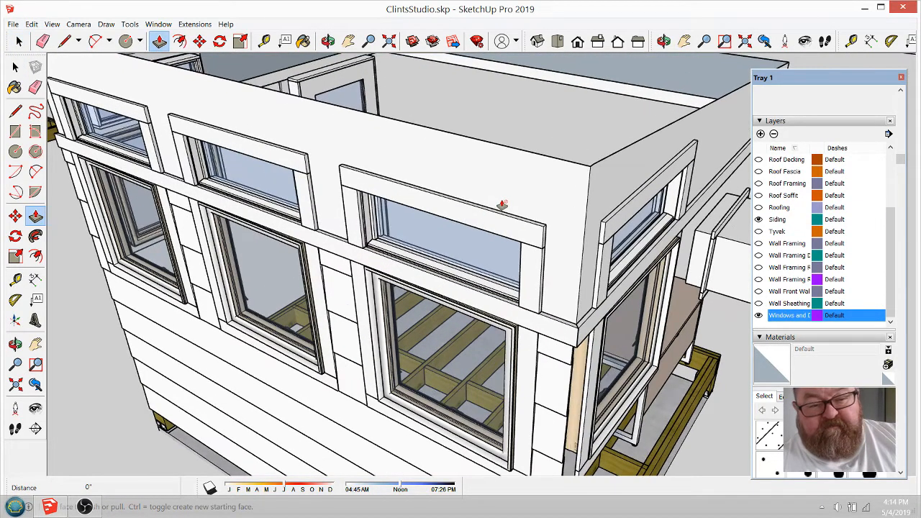
click(15, 67)
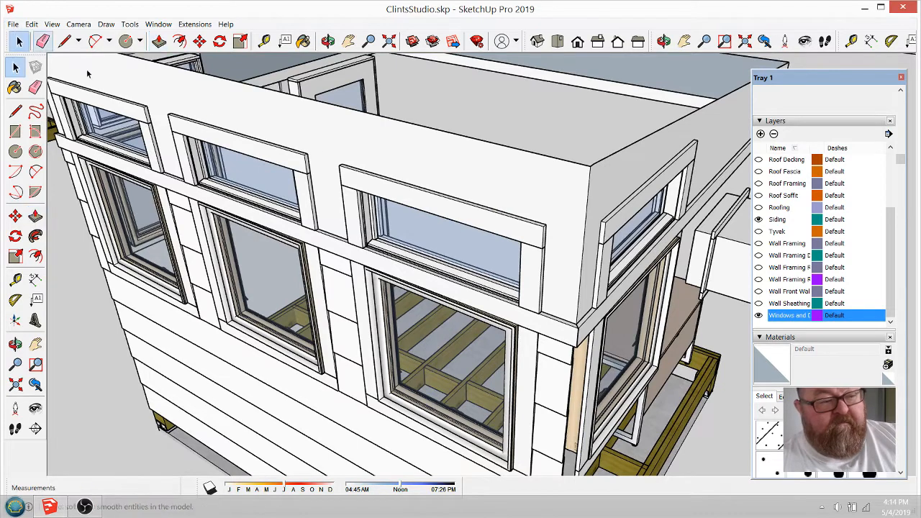
double_click(383, 156)
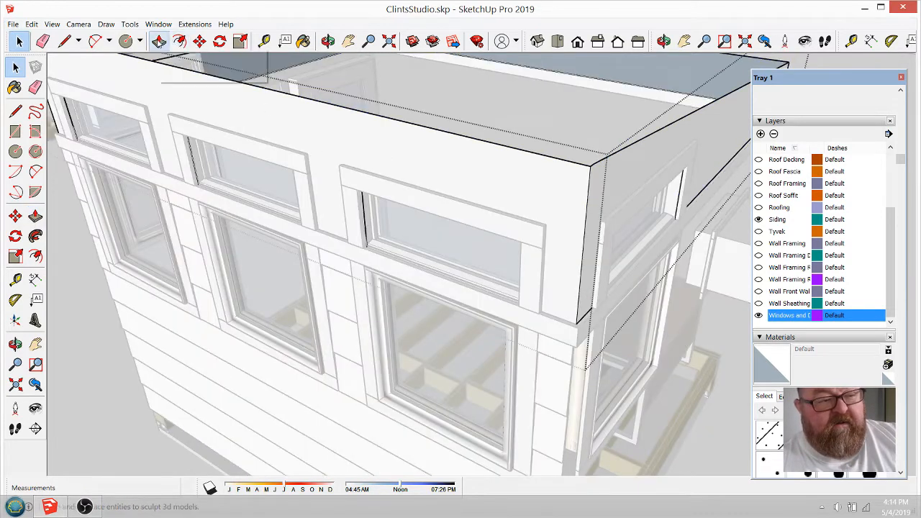
click(159, 41)
click(429, 173)
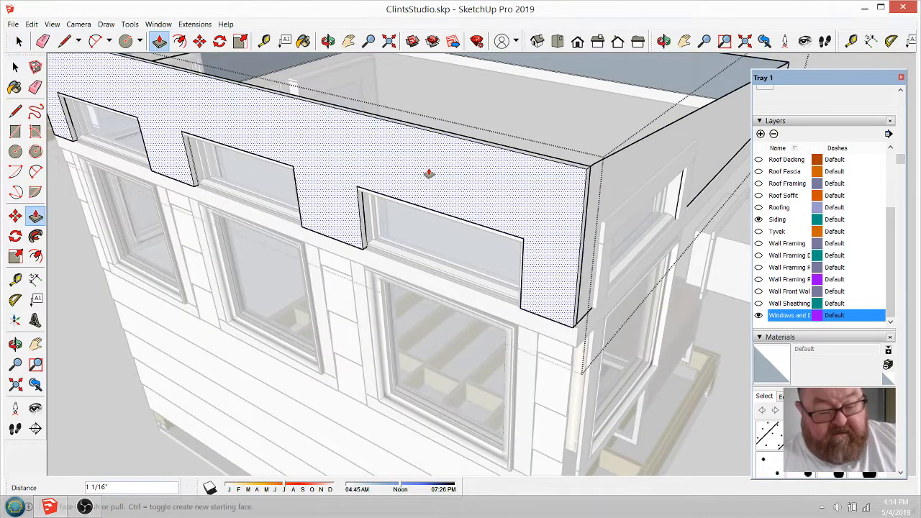
key(Return)
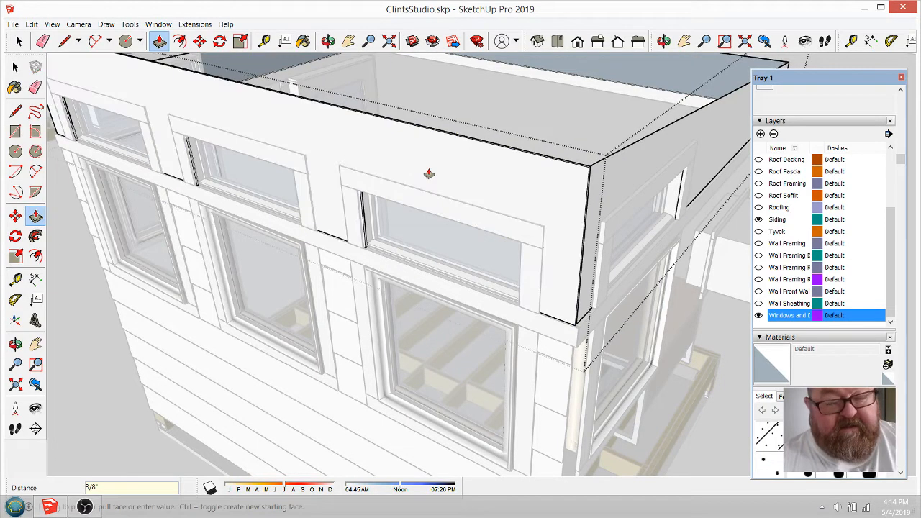
Extrude the HVAC wall's band face, around its upper window, outward 3/8"
click(327, 41)
drag(569, 221, 286, 152)
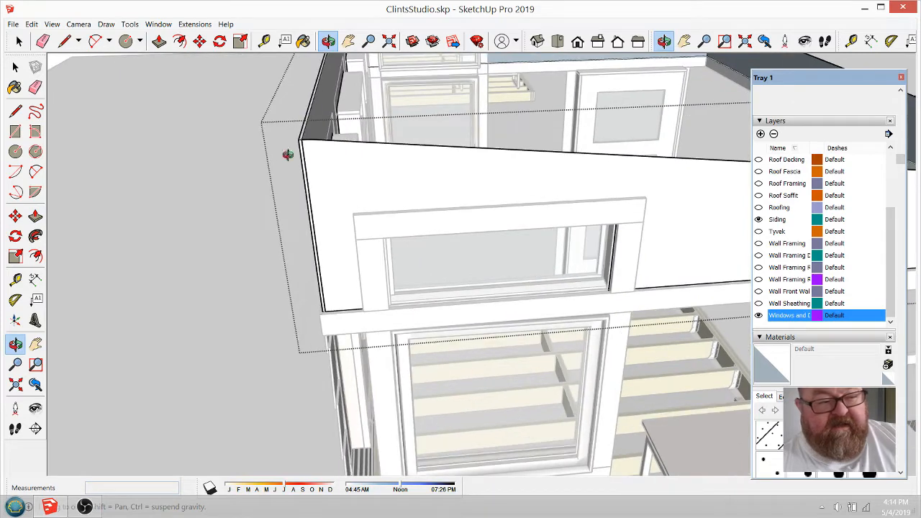
click(159, 41)
click(343, 170)
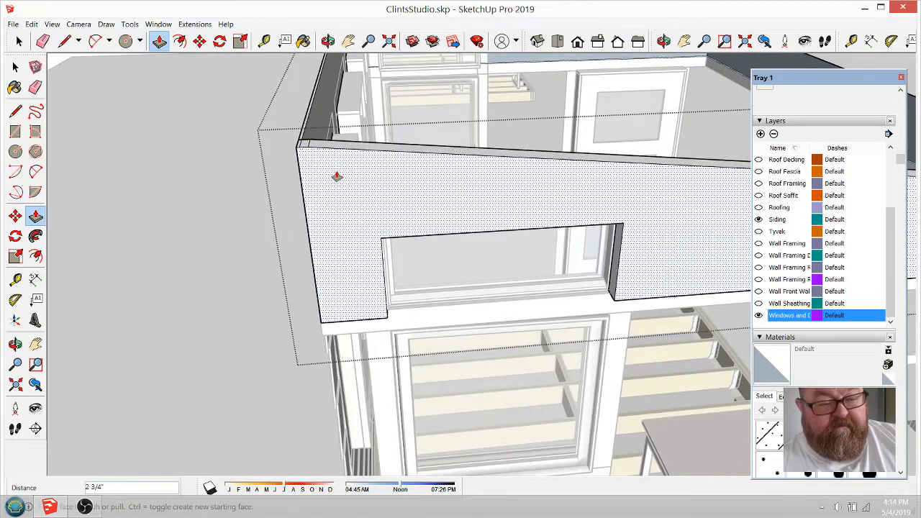
text(3/8")
key(Return)
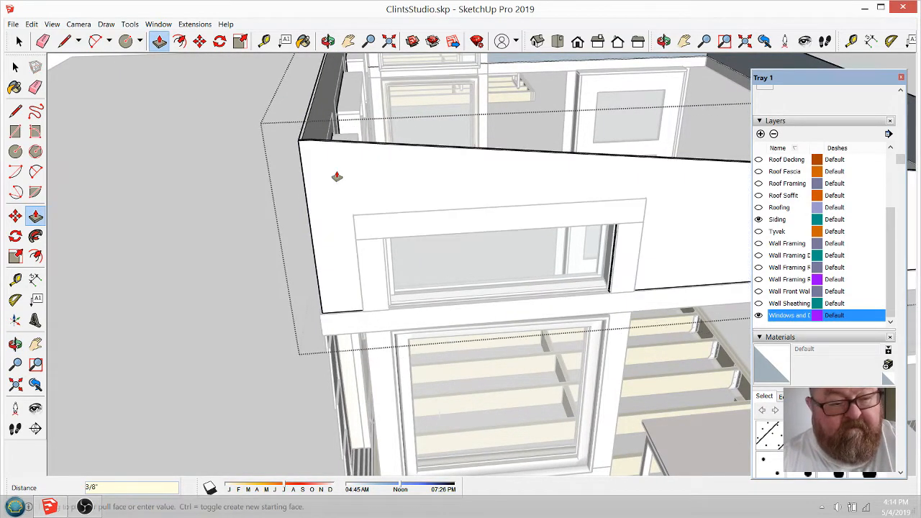
Extrude the windowless wall's band face outward 3/8"
scroll(289, 228, down, 3)
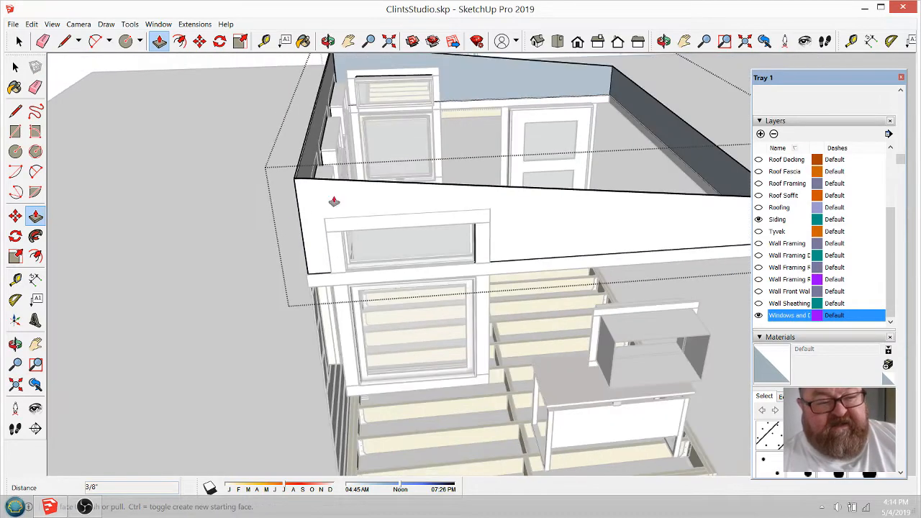
click(328, 41)
drag(655, 260, 292, 210)
scroll(294, 211, up, 5)
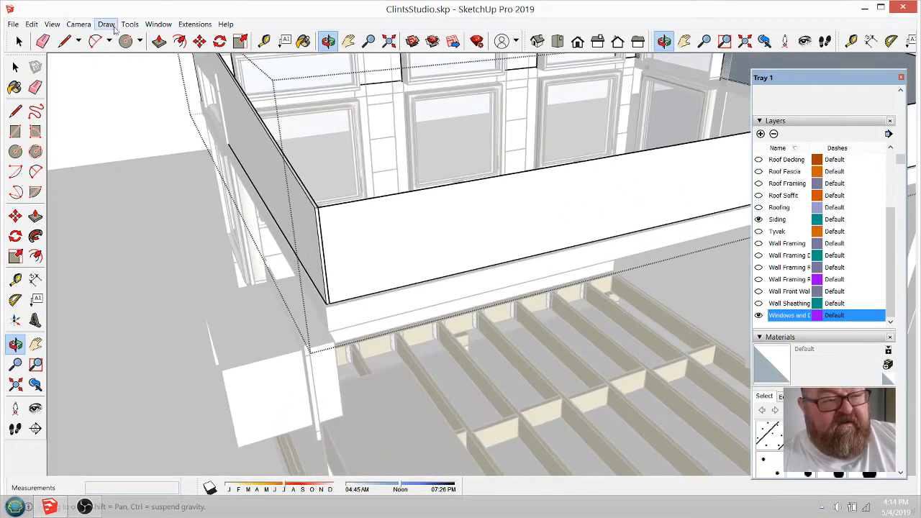
click(159, 41)
click(339, 246)
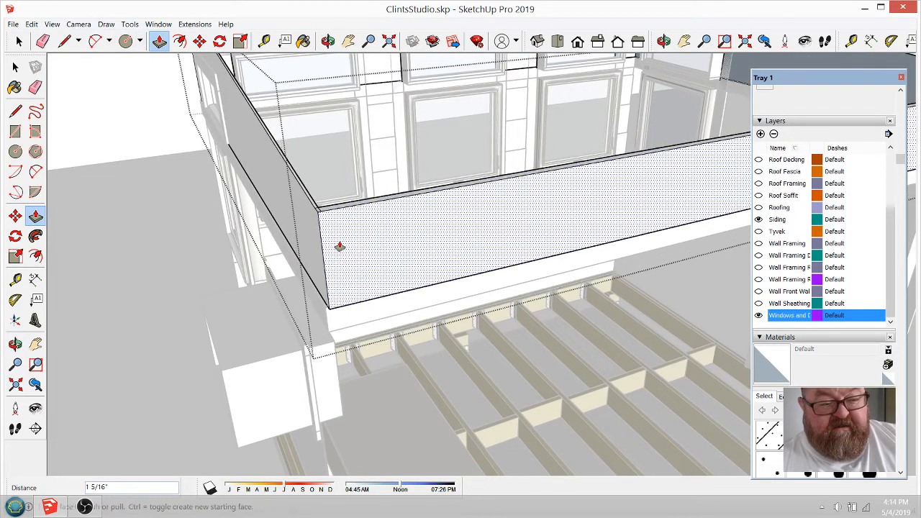
text(3/8)
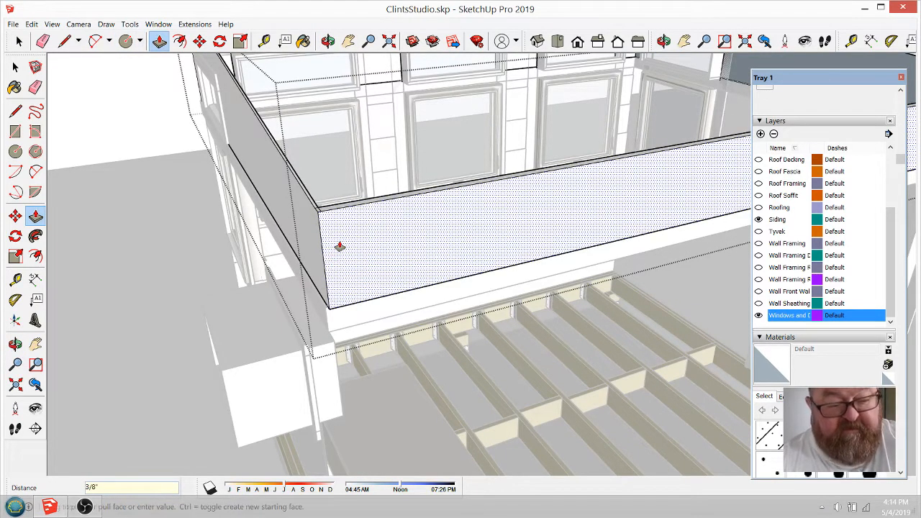
key(Return)
Extrude the door wall's band face outward 3/8"
scroll(340, 247, down, 2)
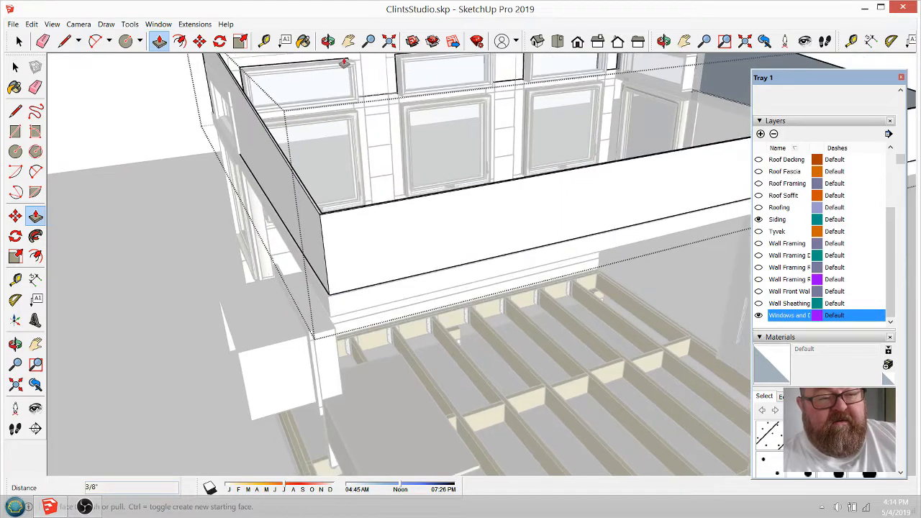
click(328, 41)
scroll(366, 194, down, 2)
drag(367, 194, 369, 254)
scroll(369, 254, up, 3)
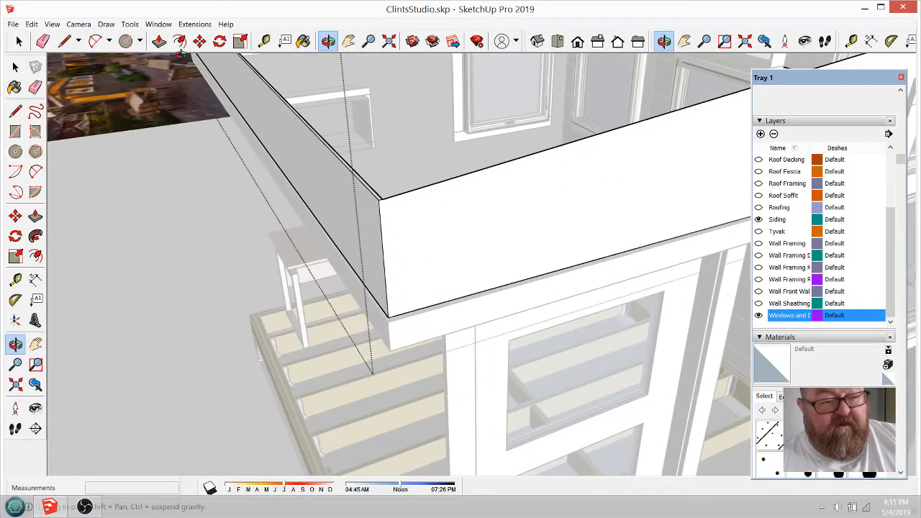
key(p)
click(453, 270)
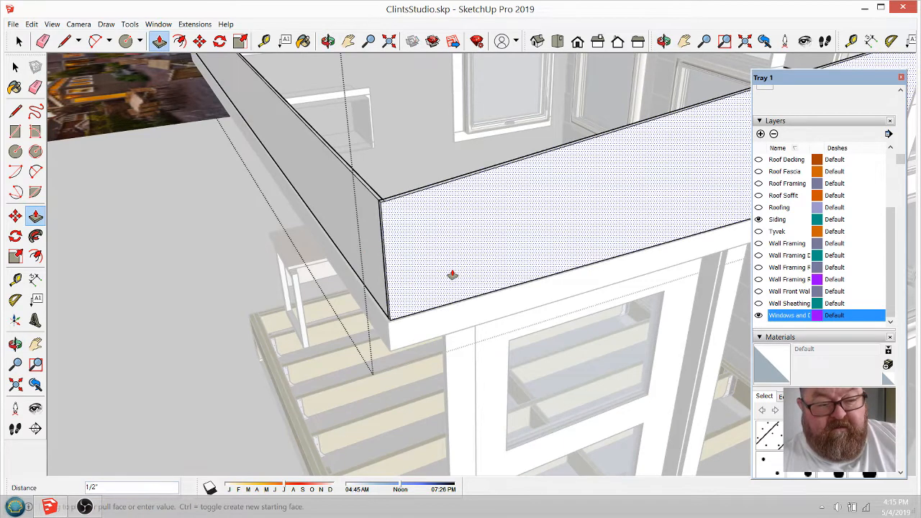
text(3/)
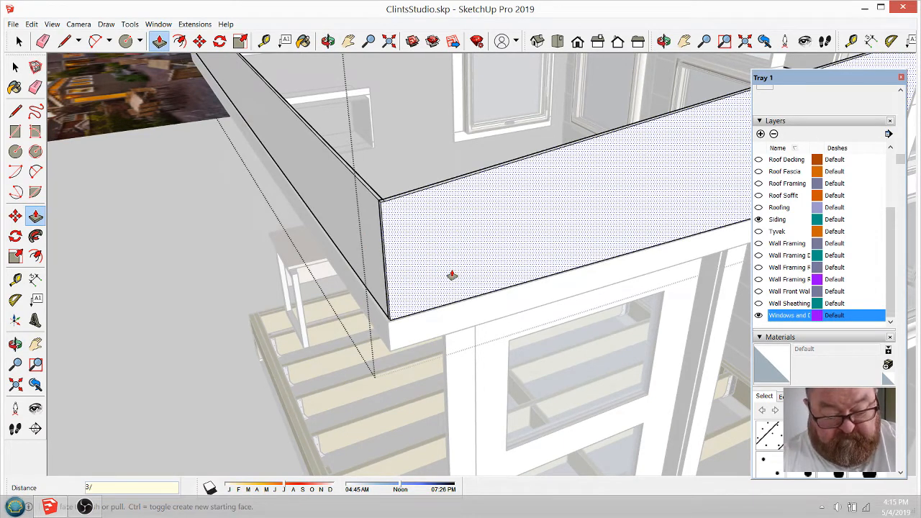
text(8)
key(Return)
Erase the vertical seam line on the windowless wall's band, next to the corner with the door wall
scroll(314, 274, down, 2)
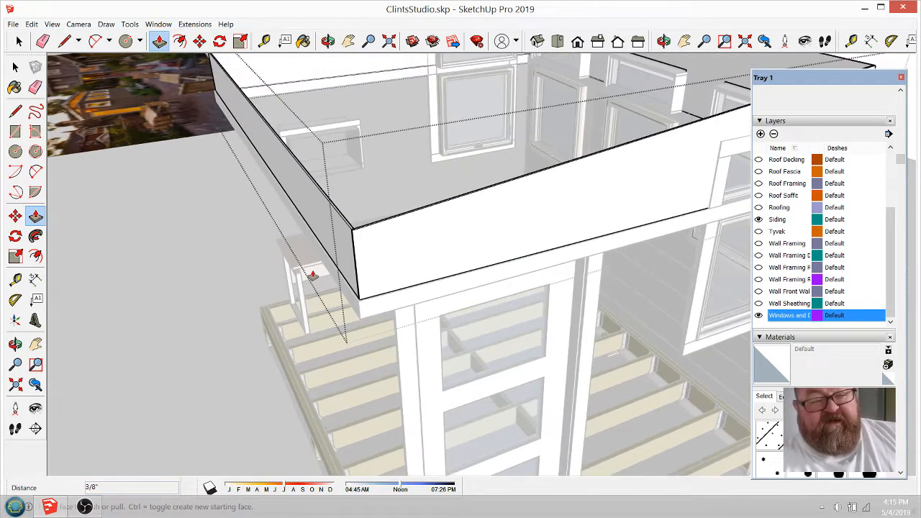
click(328, 45)
drag(316, 241, 553, 274)
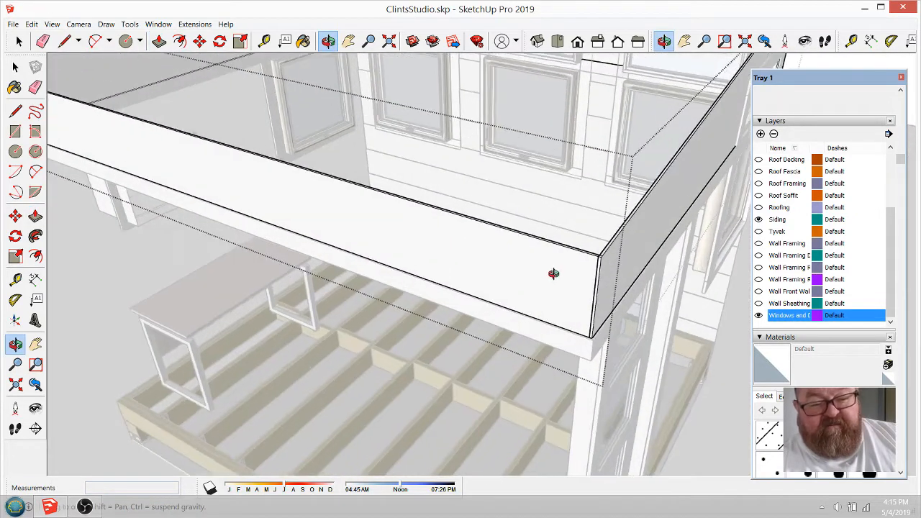
scroll(609, 288, up, 5)
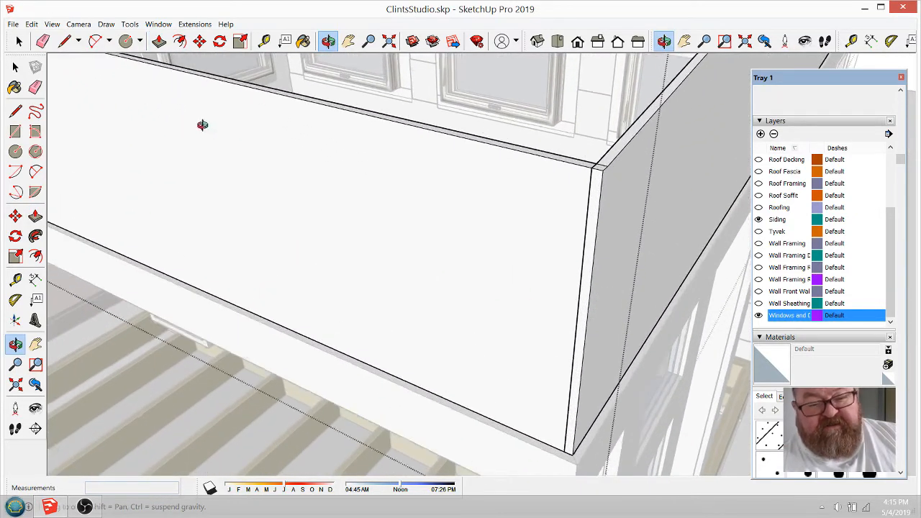
click(43, 41)
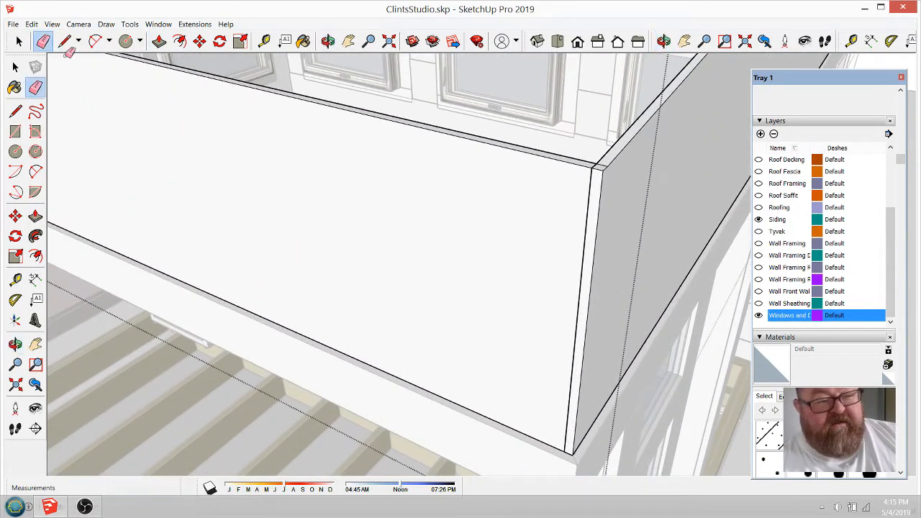
click(592, 187)
scroll(404, 360, down, 3)
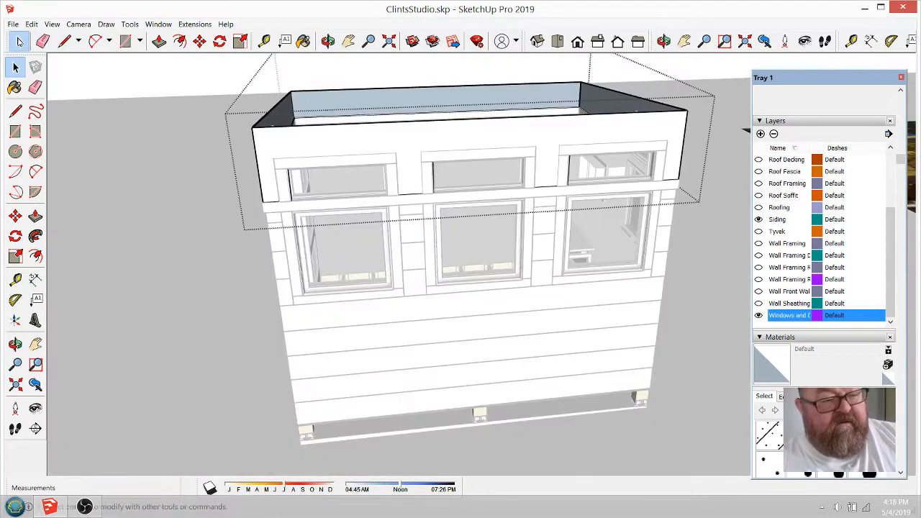
Leave the wall-shell group and make the Tyvek layer visible
click(153, 120)
scroll(153, 120, down, 4)
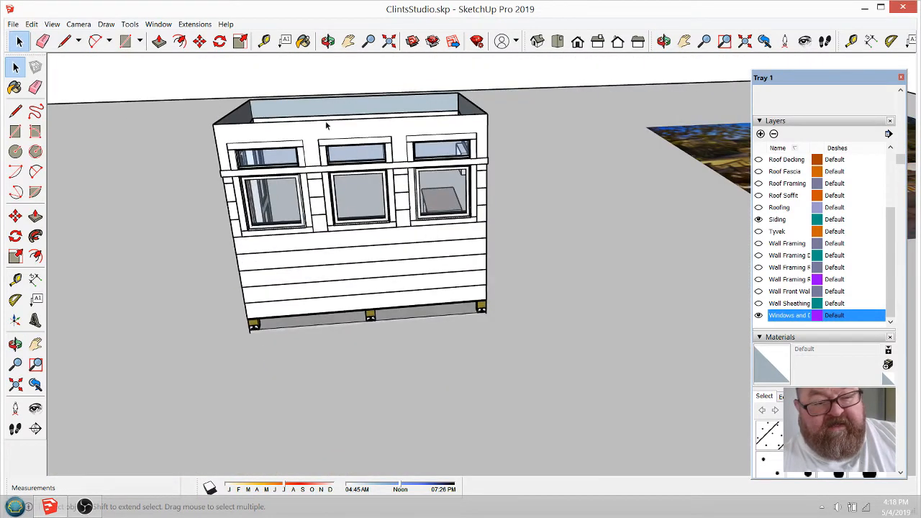
click(328, 41)
drag(403, 144, 506, 169)
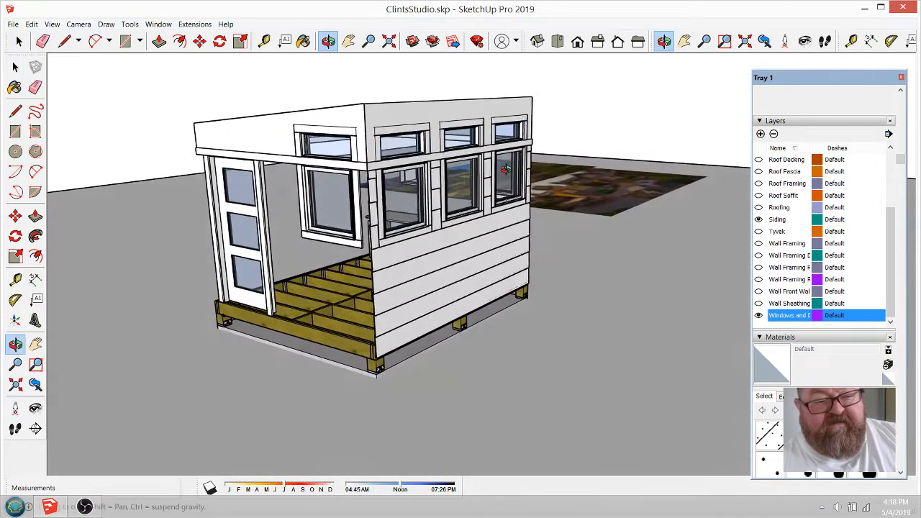
scroll(338, 127, up, 5)
drag(389, 154, 473, 219)
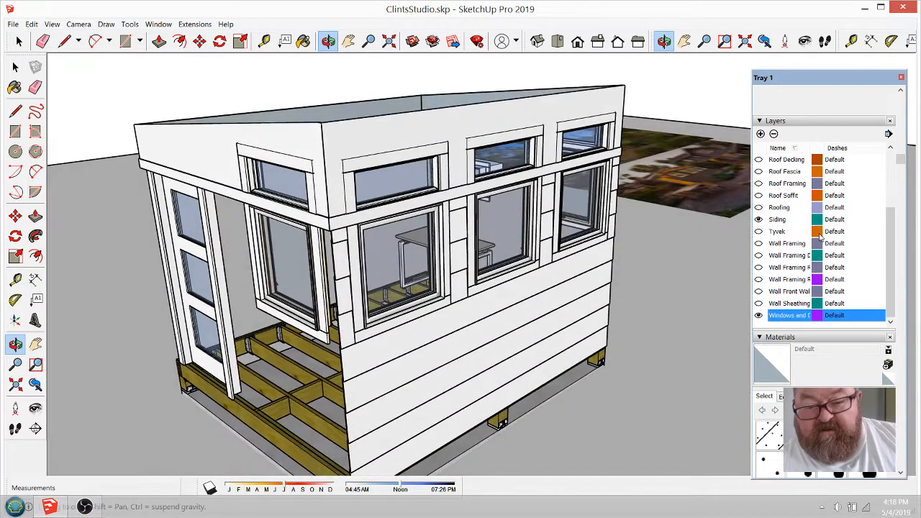
click(758, 231)
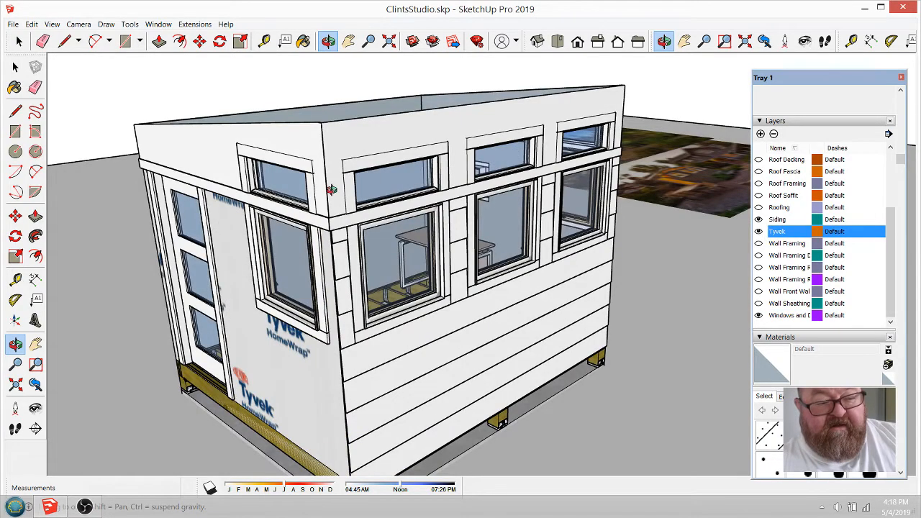
Examine the three-window wall's siding and the Tyvek-covered door wall from several angles
drag(332, 189, 285, 142)
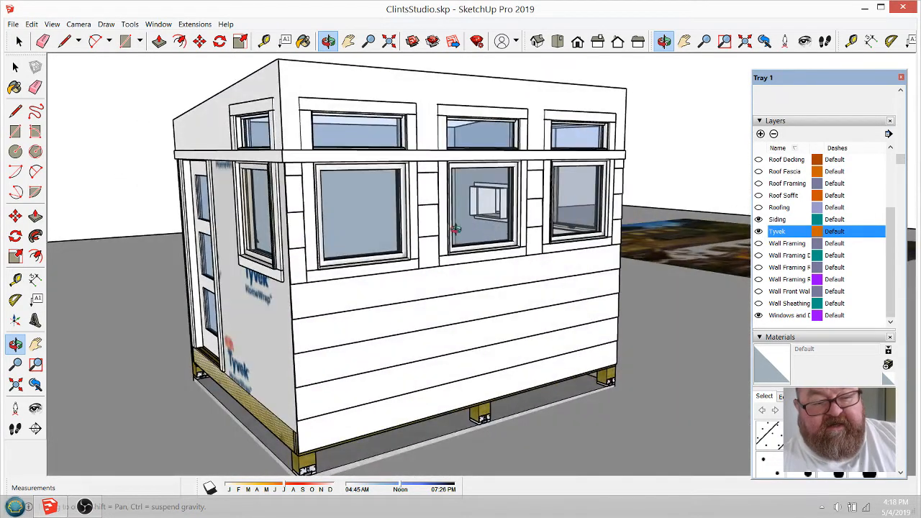
drag(454, 229, 456, 312)
drag(338, 315, 488, 291)
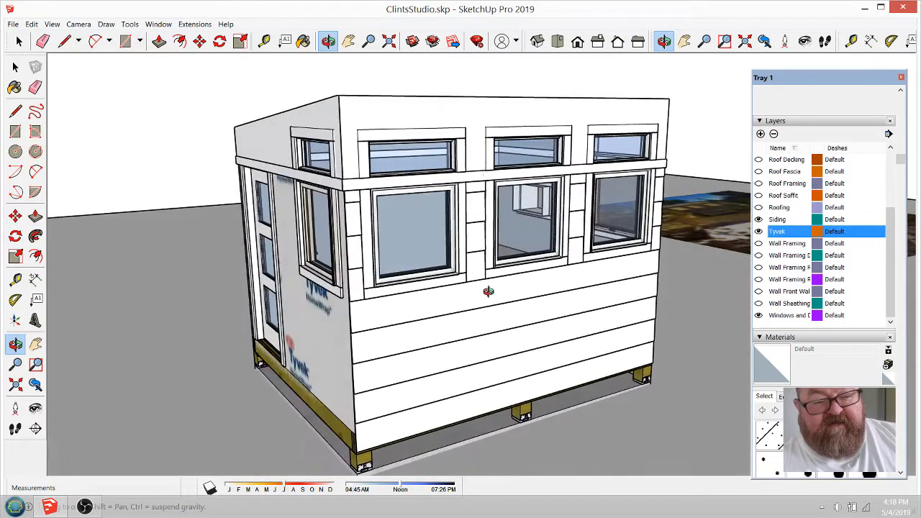
drag(361, 175, 442, 200)
scroll(443, 201, up, 8)
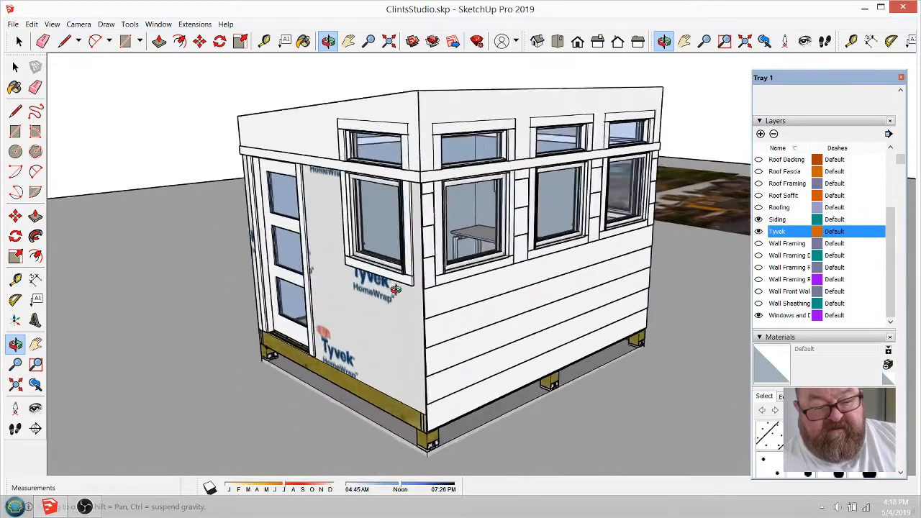
scroll(419, 264, down, 4)
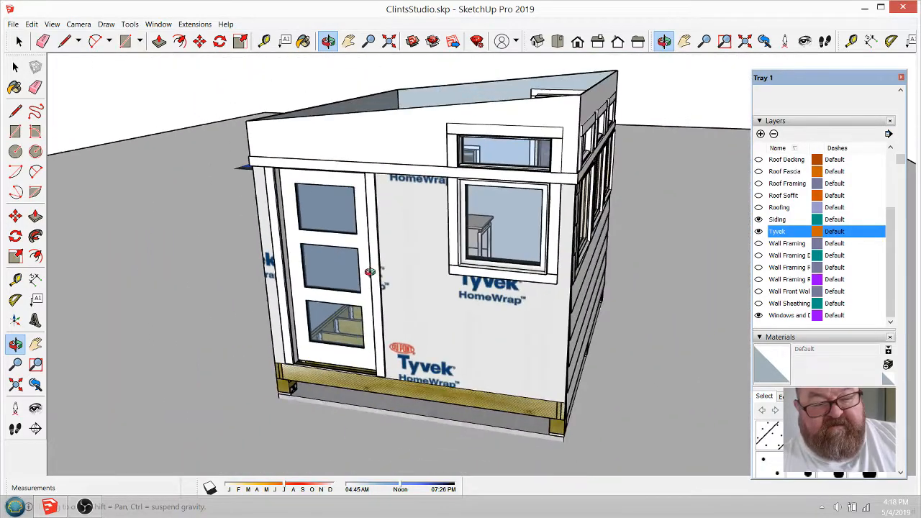
drag(370, 271, 247, 304)
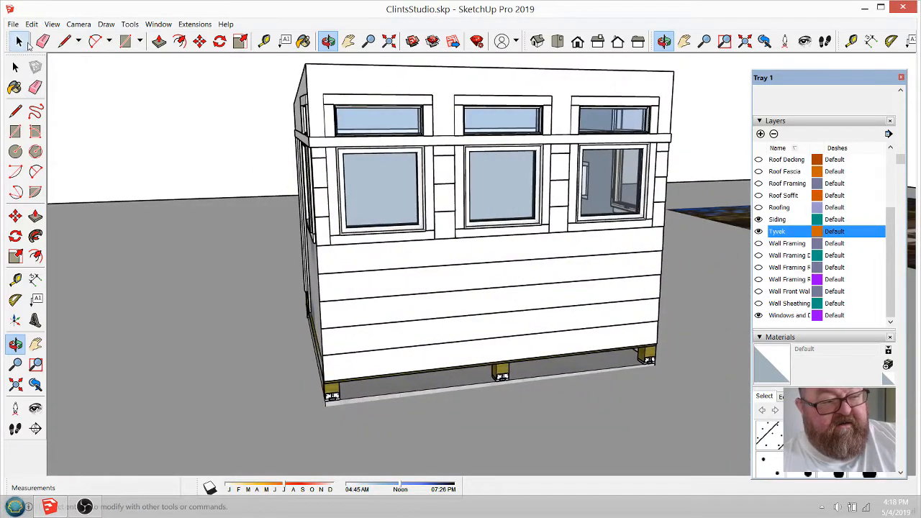
click(15, 66)
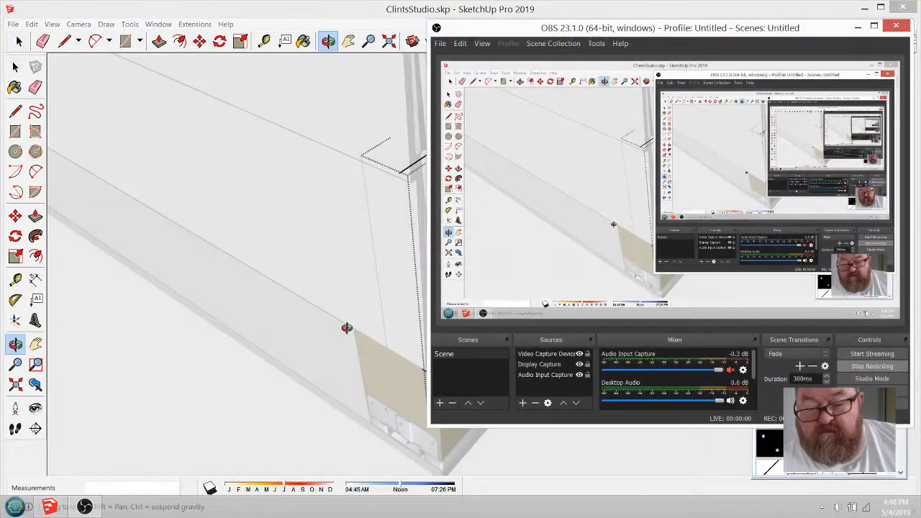
Examine how the lap siding boards meet at the lower corner between the three-window wall and the HVAC wall
scroll(446, 346, down, 8)
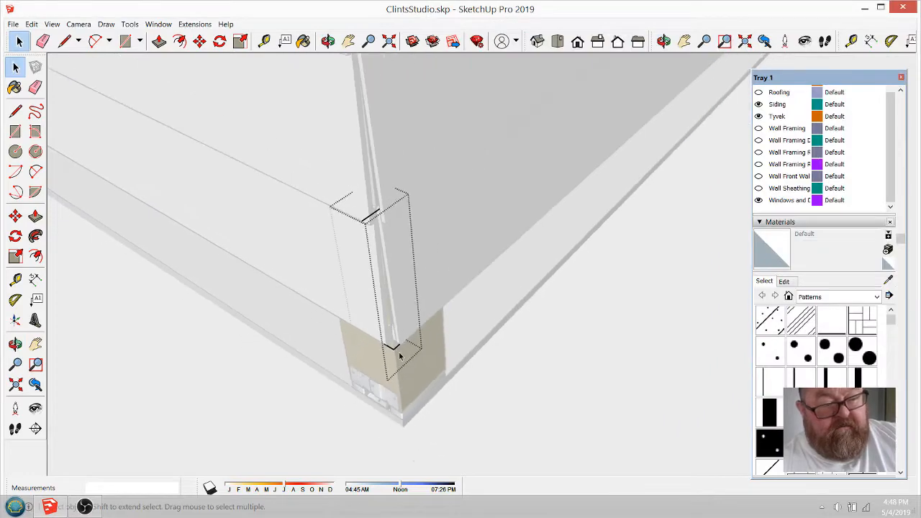
scroll(447, 344, down, 2)
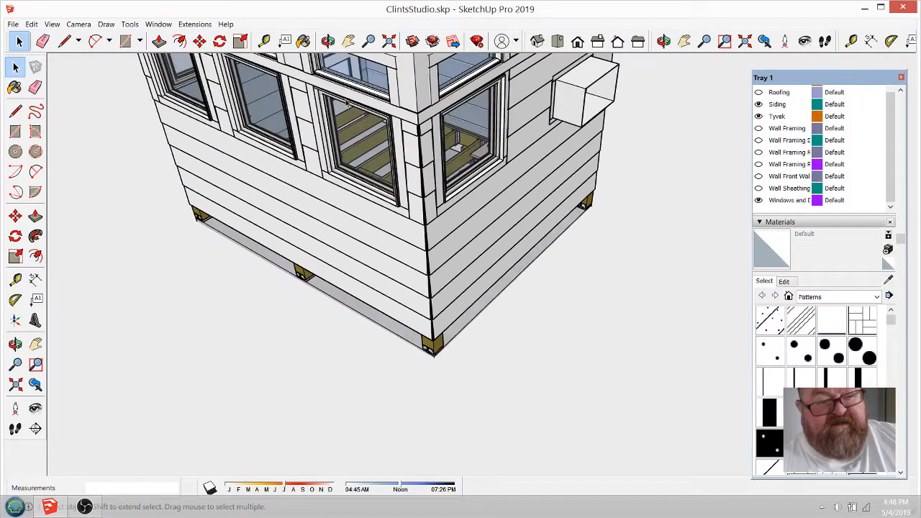
click(328, 42)
drag(481, 219, 417, 339)
scroll(460, 141, up, 3)
scroll(512, 339, down, 5)
scroll(516, 355, up, 10)
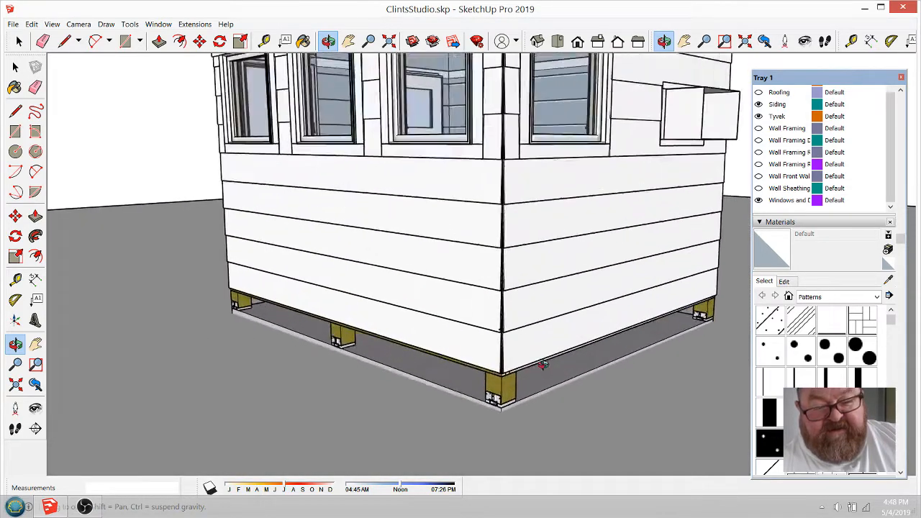
drag(471, 327, 502, 364)
drag(497, 313, 604, 367)
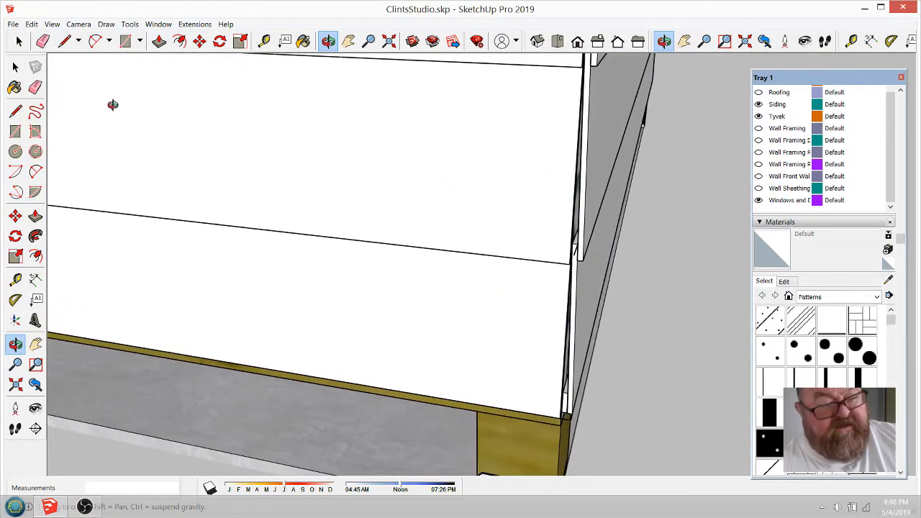
Open the small corner-line group at the bottom siding board for editing
key(space)
middle_drag(622, 365, 556, 392)
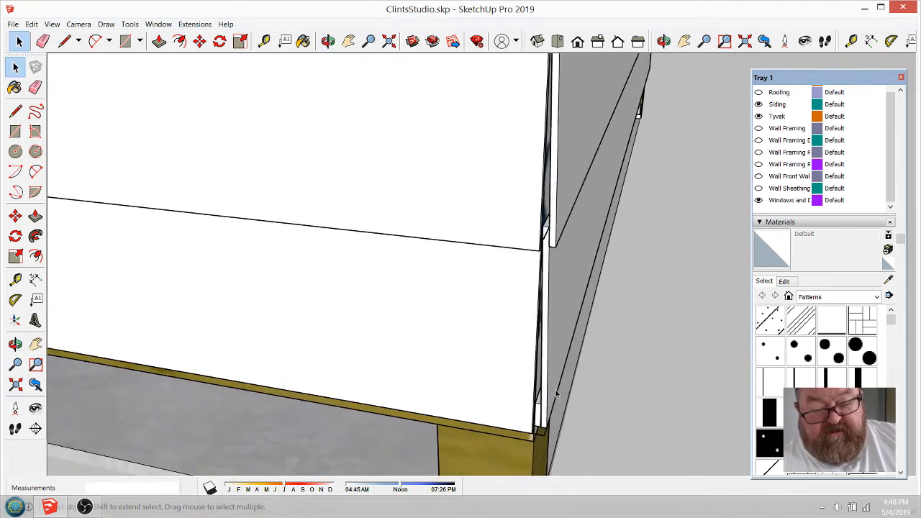
click(545, 440)
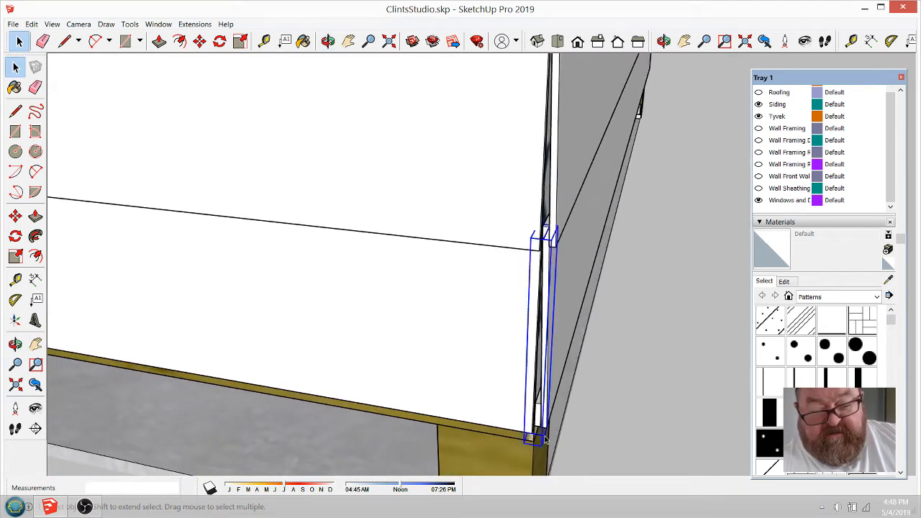
double_click(544, 440)
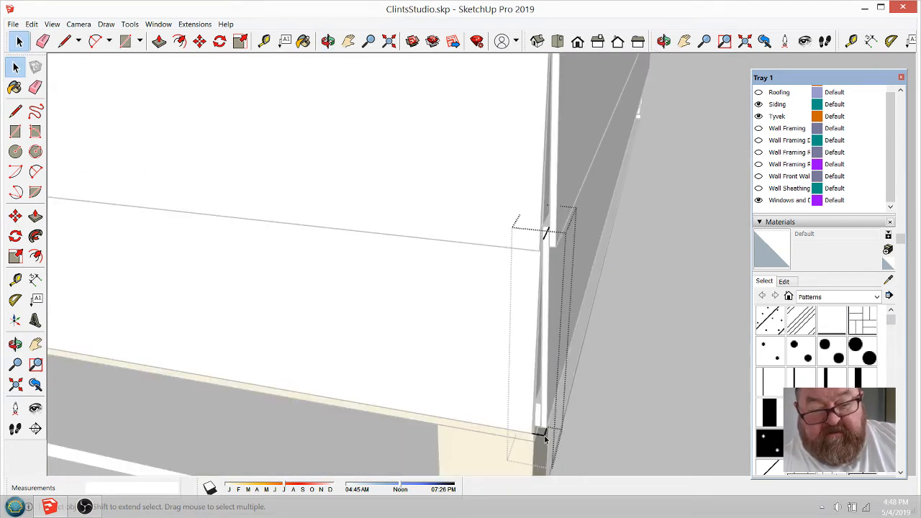
Draw a line about 1 1/16" long across the upper edge in the siding corner gap and erase both overhanging ends to form an L
click(328, 41)
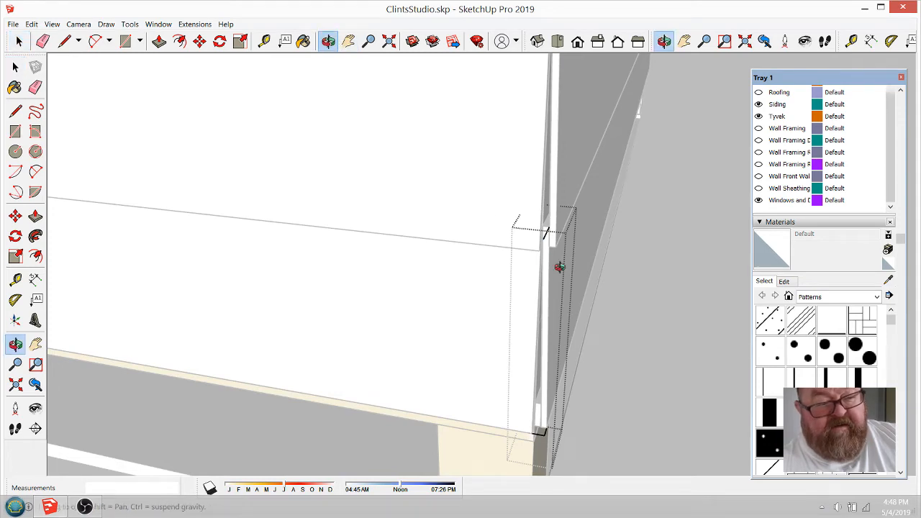
drag(555, 263, 491, 256)
scroll(491, 255, up, 4)
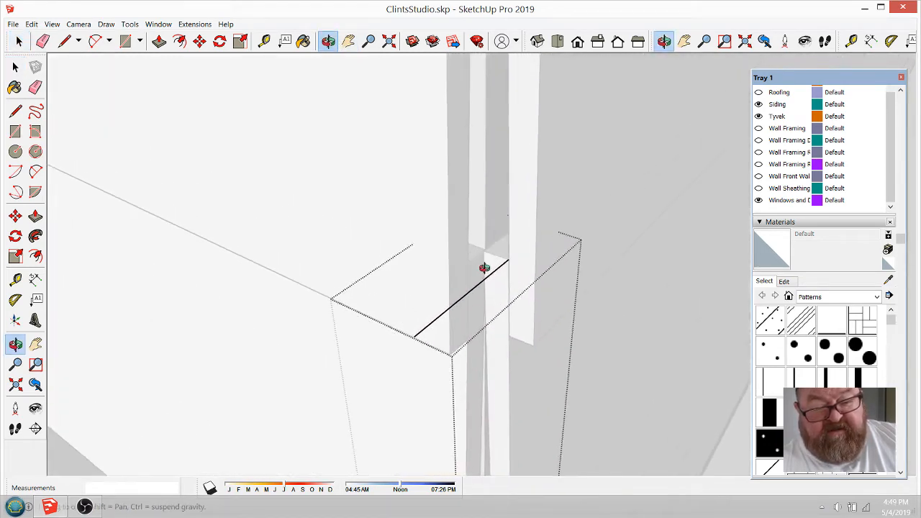
click(62, 43)
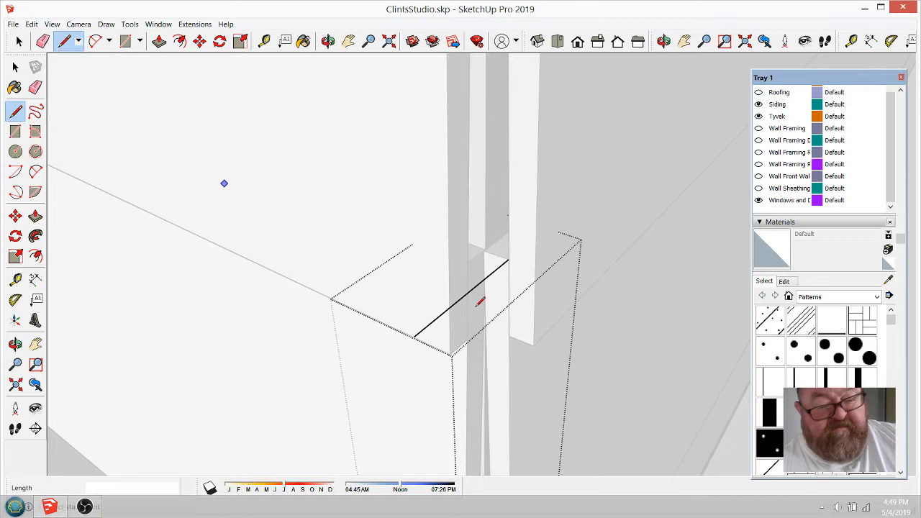
click(468, 261)
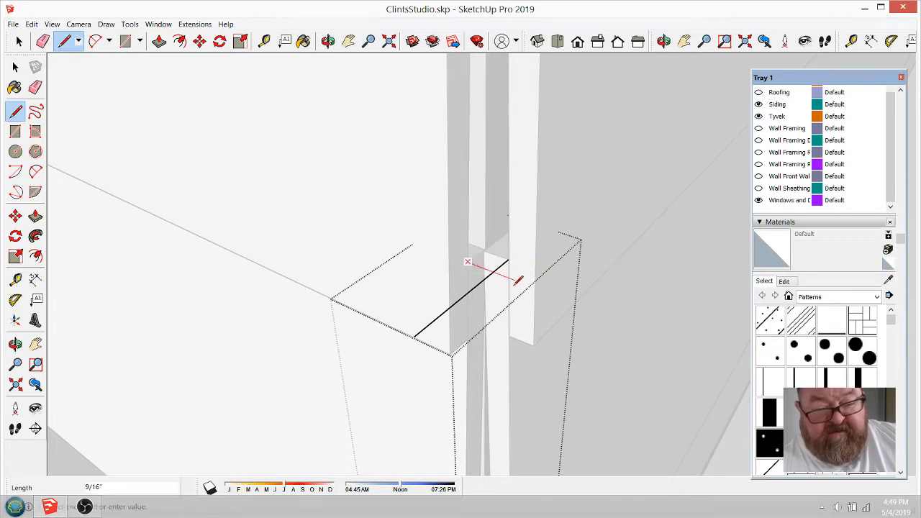
click(515, 279)
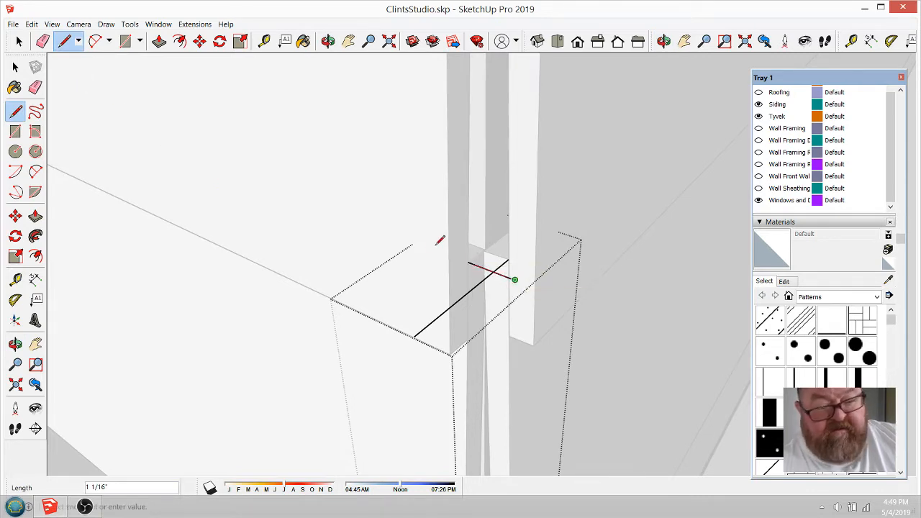
click(41, 41)
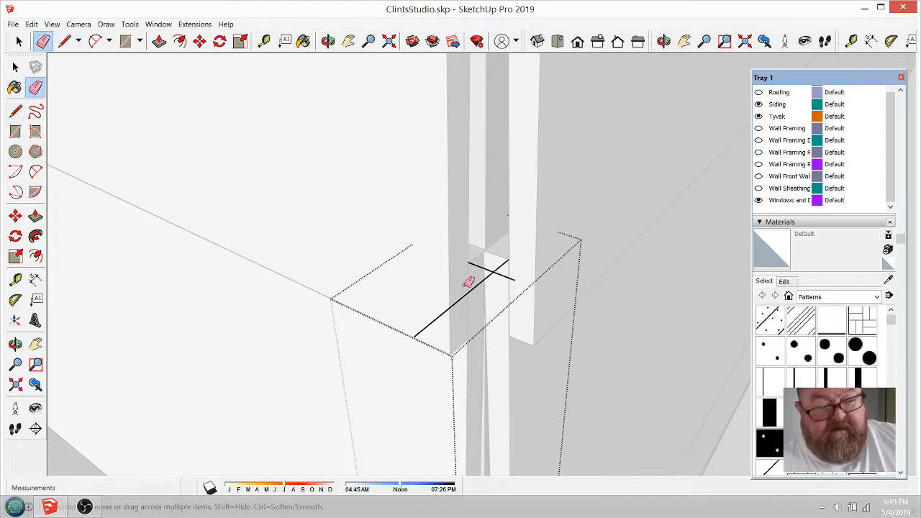
click(479, 282)
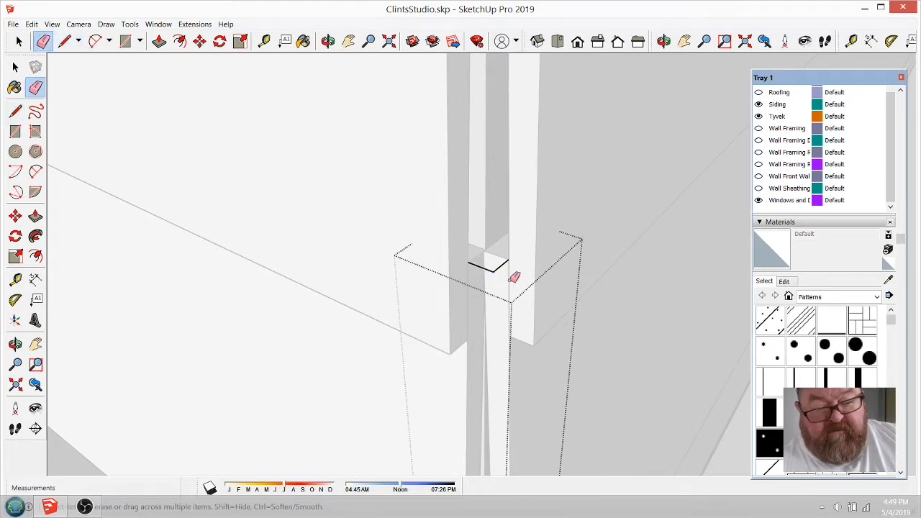
click(72, 43)
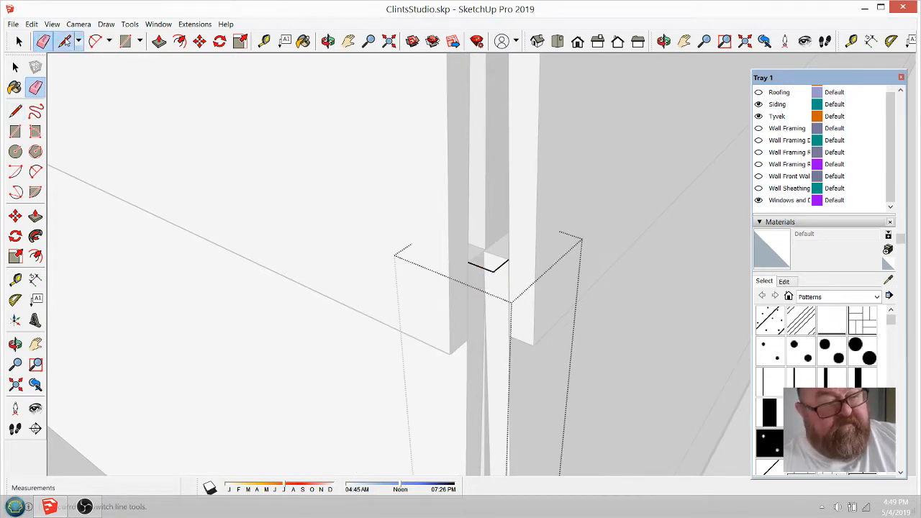
Draw the outer vertical edge of the corner piece on the shaded wall side, joining its top profile to the bottom endpoint
click(508, 258)
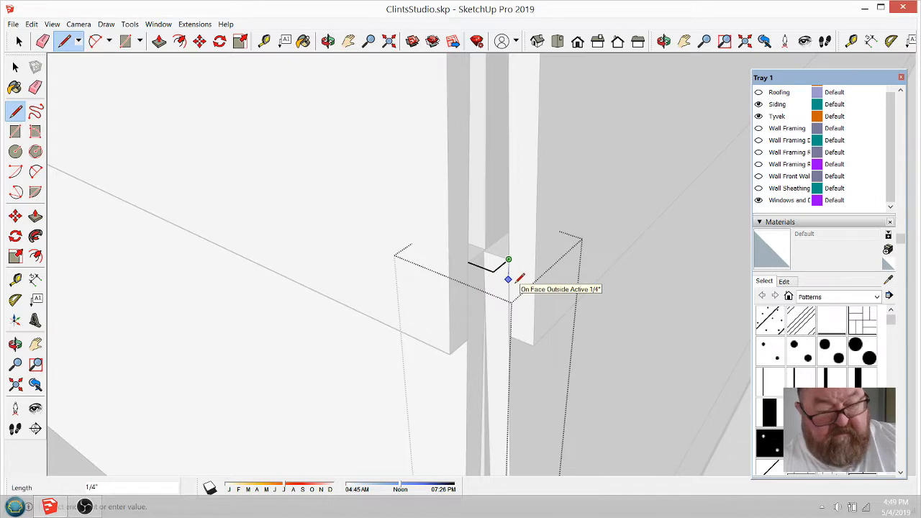
scroll(510, 226, down, 3)
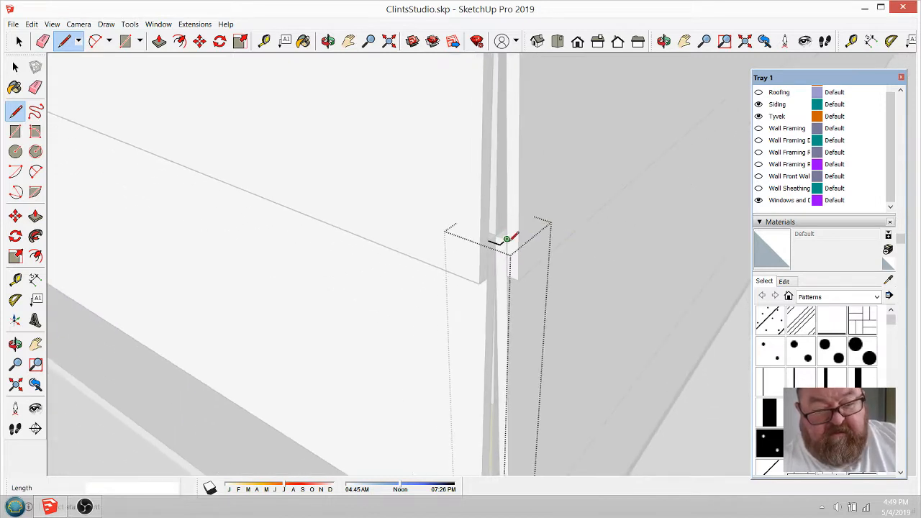
scroll(507, 238, up, 3)
scroll(506, 232, down, 3)
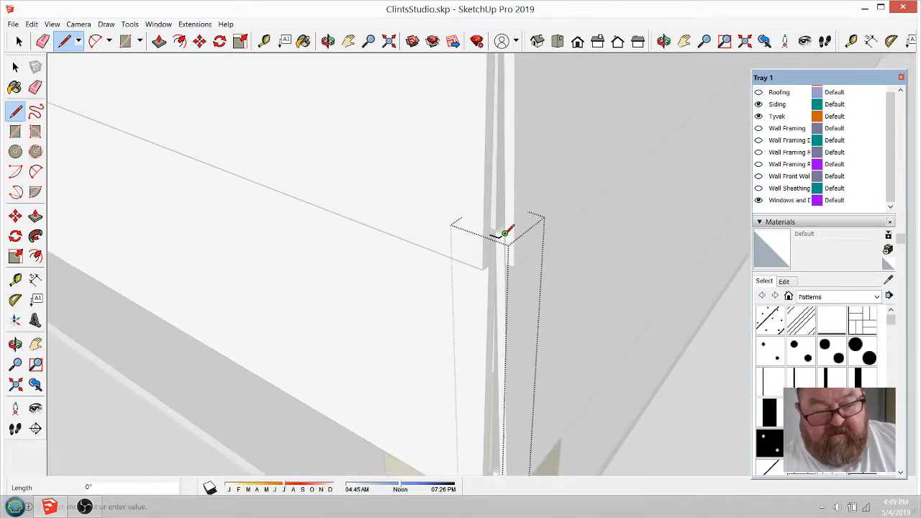
scroll(536, 392, down, 2)
scroll(533, 395, up, 4)
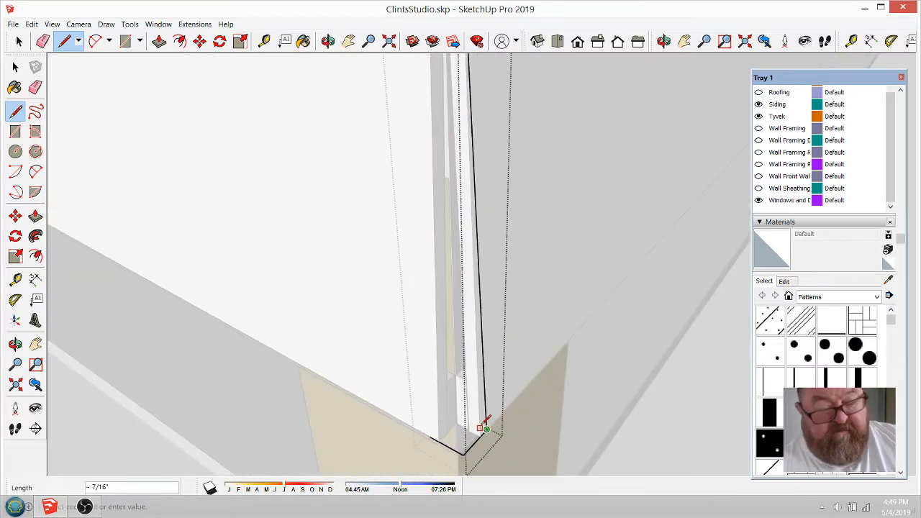
Draw the central corner edge, about 11 1/2" long, from the top profile down to the bottom outside corner
scroll(484, 425, down, 2)
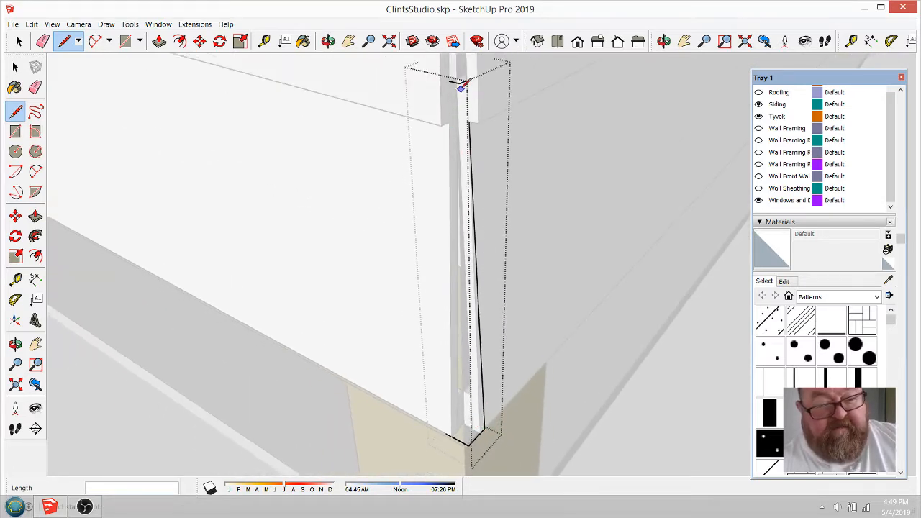
scroll(475, 280, down, 1)
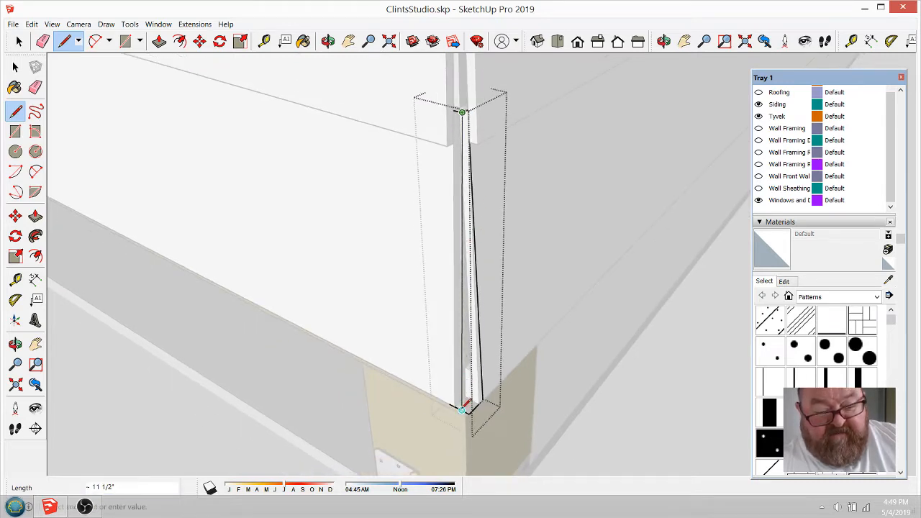
click(469, 414)
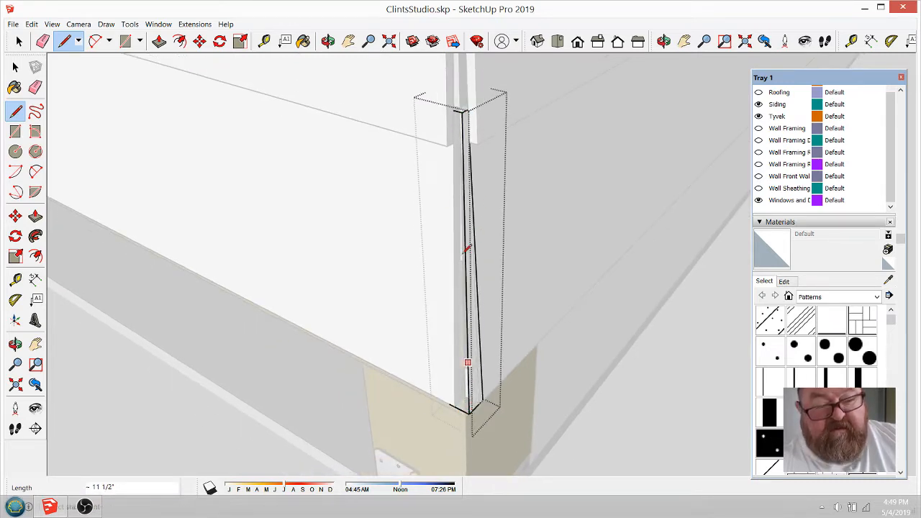
Draw the outer vertical edge on the white wall side, about 11 1/2" long, closing the corner piece's front face
scroll(432, 115, up, 3)
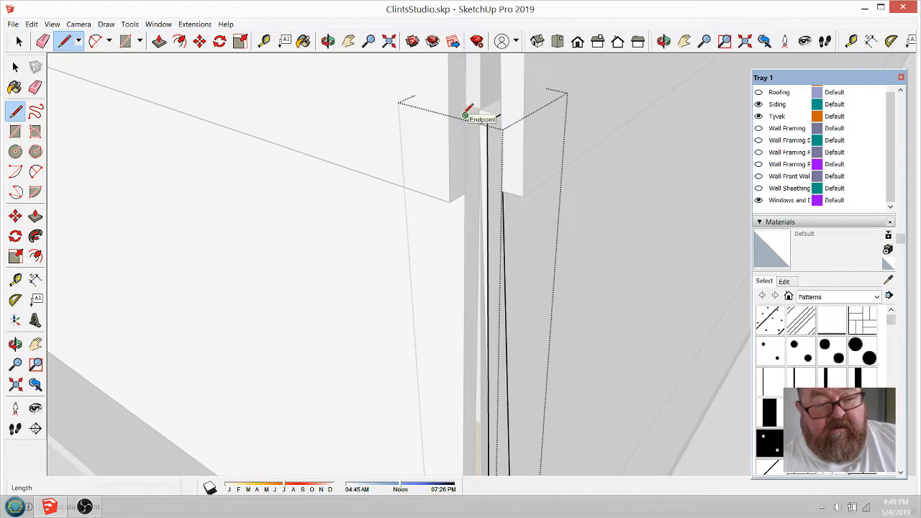
click(465, 114)
scroll(468, 114, down, 3)
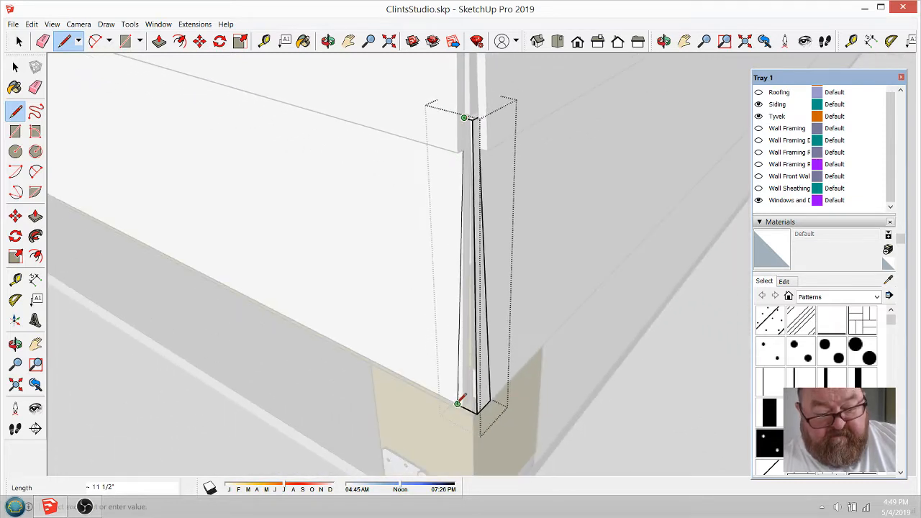
click(457, 404)
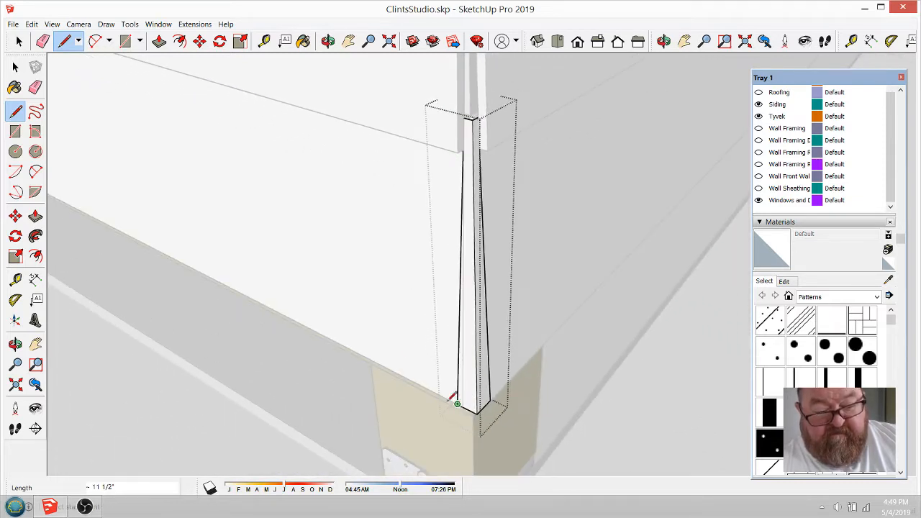
Draw the inner L-shaped outline on the corner piece's underside, with end edges of about 3/8" and 5/16"
click(328, 41)
drag(477, 223, 380, 135)
drag(407, 228, 475, 200)
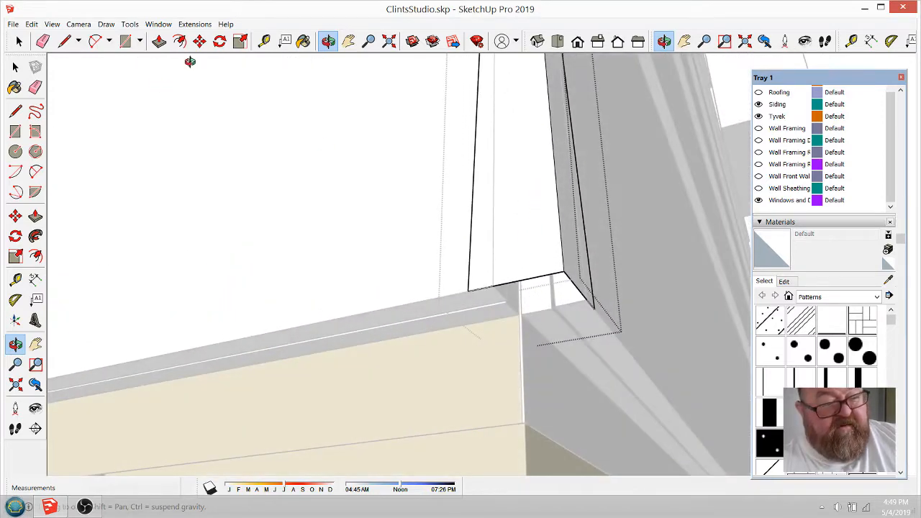
click(64, 42)
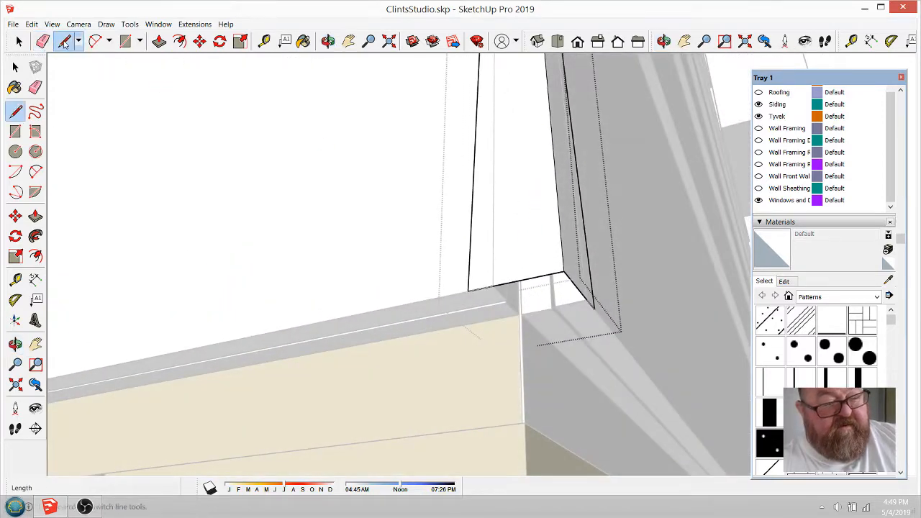
click(594, 309)
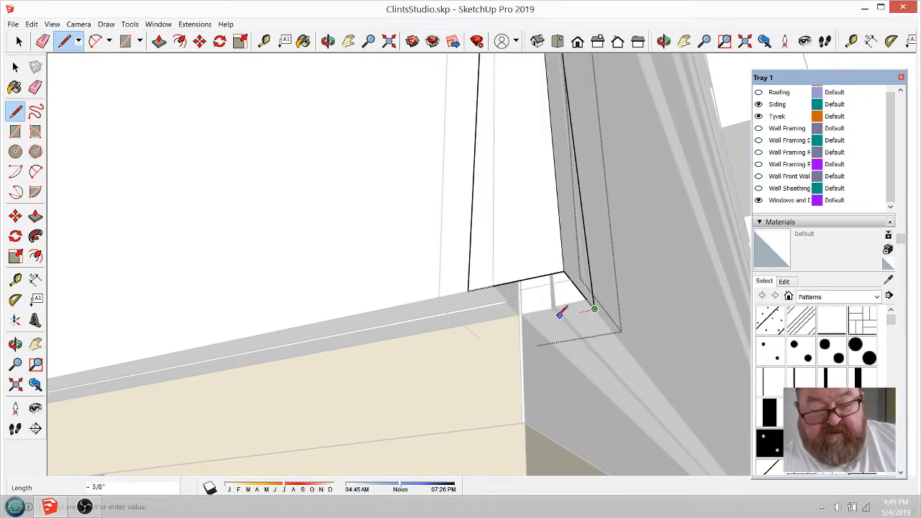
click(559, 314)
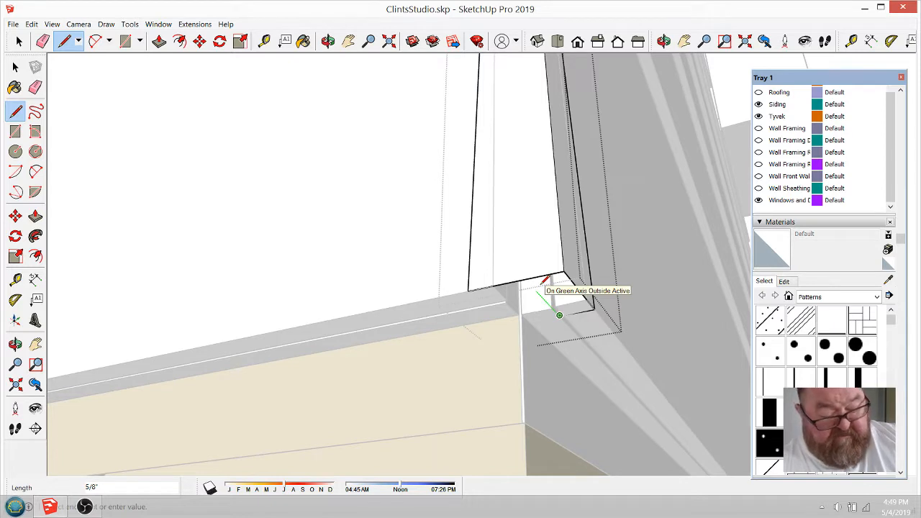
click(484, 304)
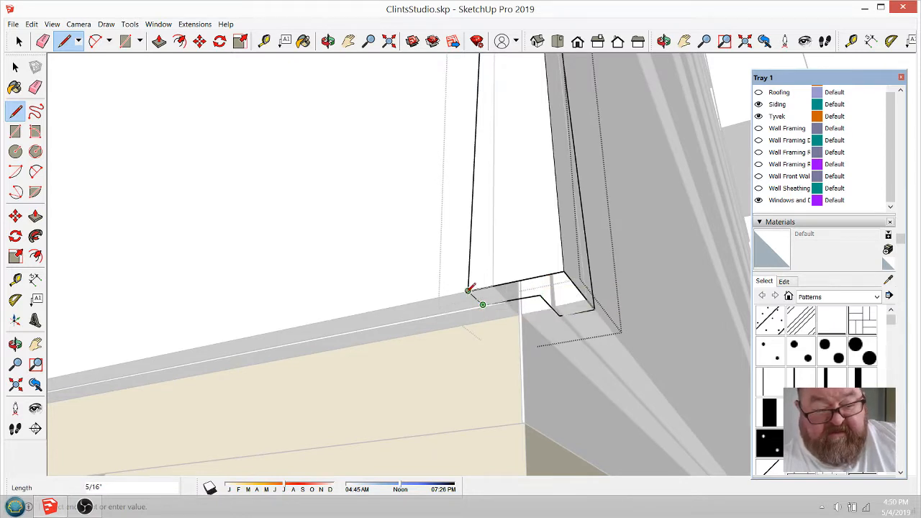
click(515, 317)
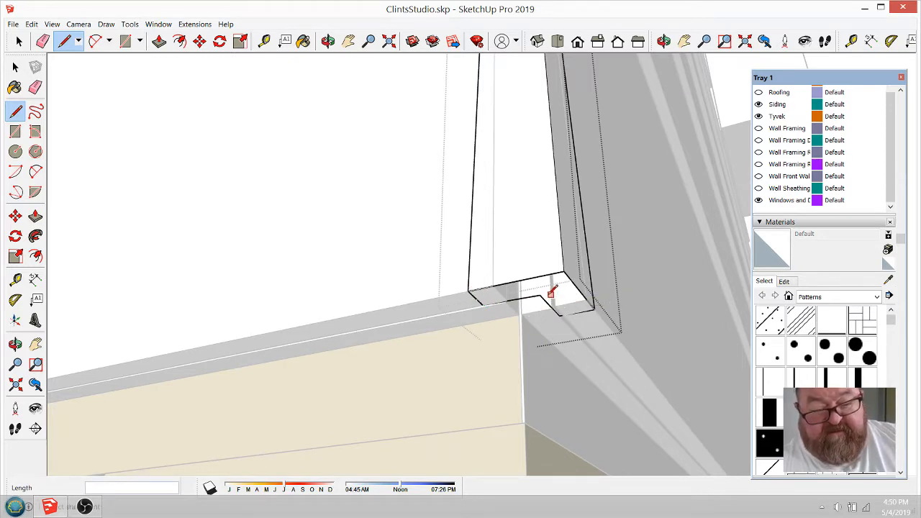
click(564, 272)
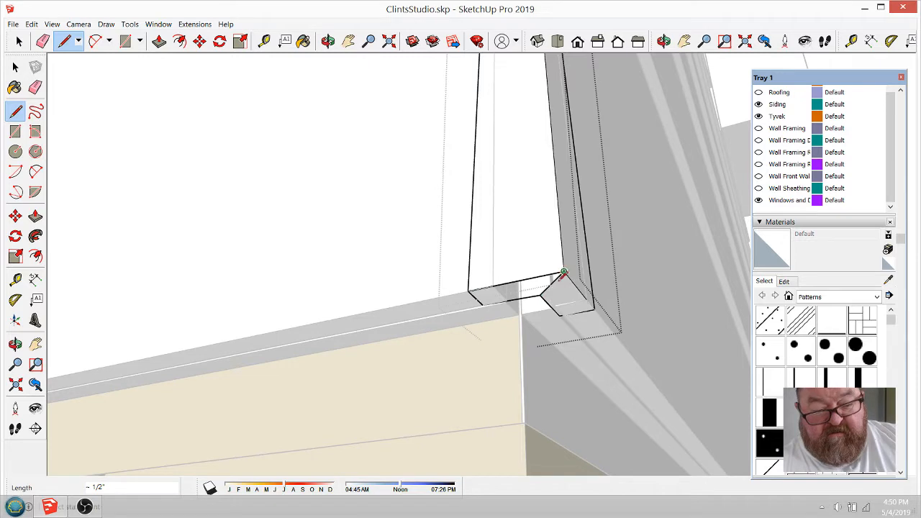
scroll(519, 325, up, 3)
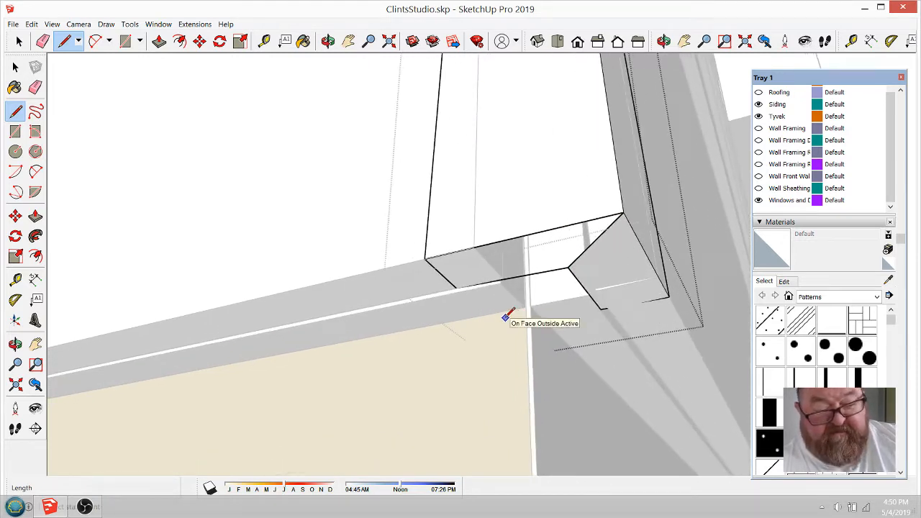
key(ctrl+z)
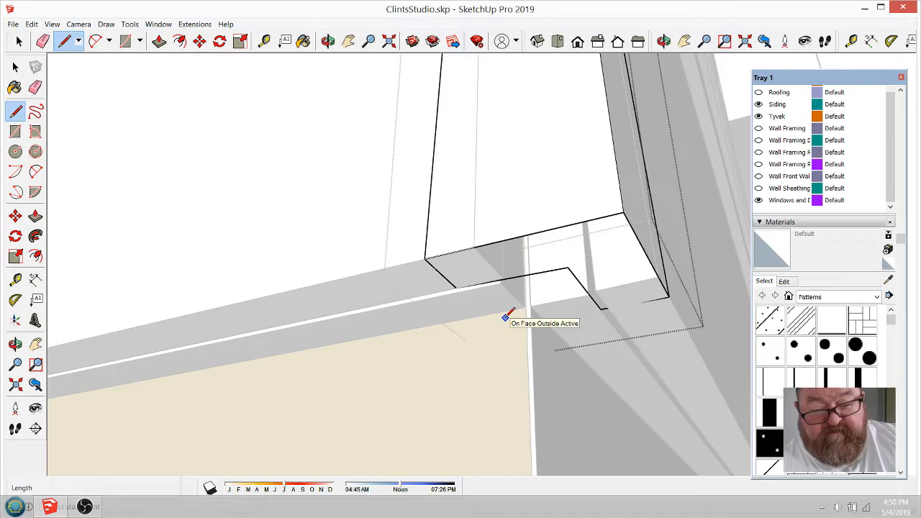
Draw over the underside's inner edge from the inside corner to the white-wall end, and connect it to the outer corner
click(567, 267)
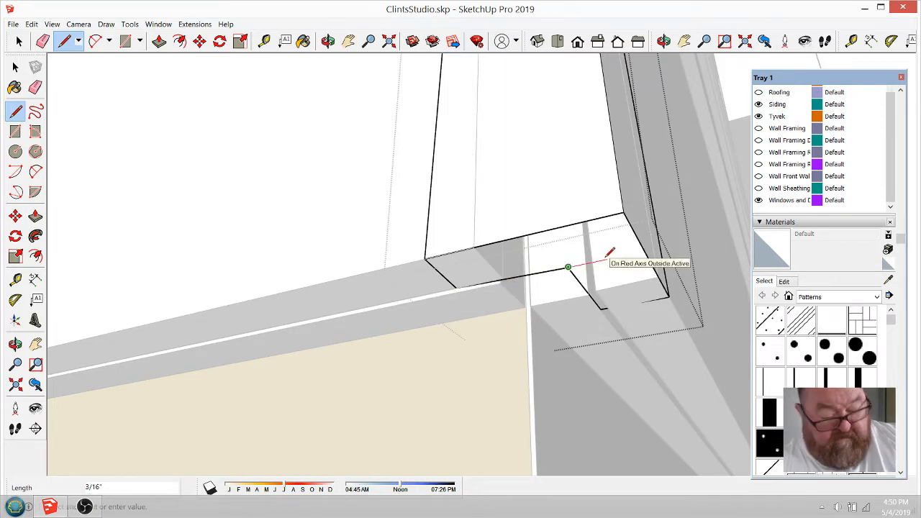
click(458, 288)
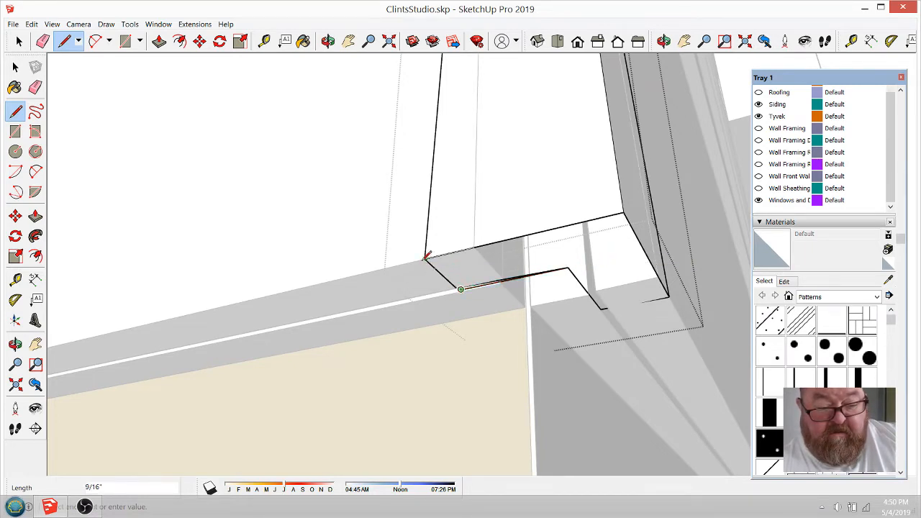
click(425, 258)
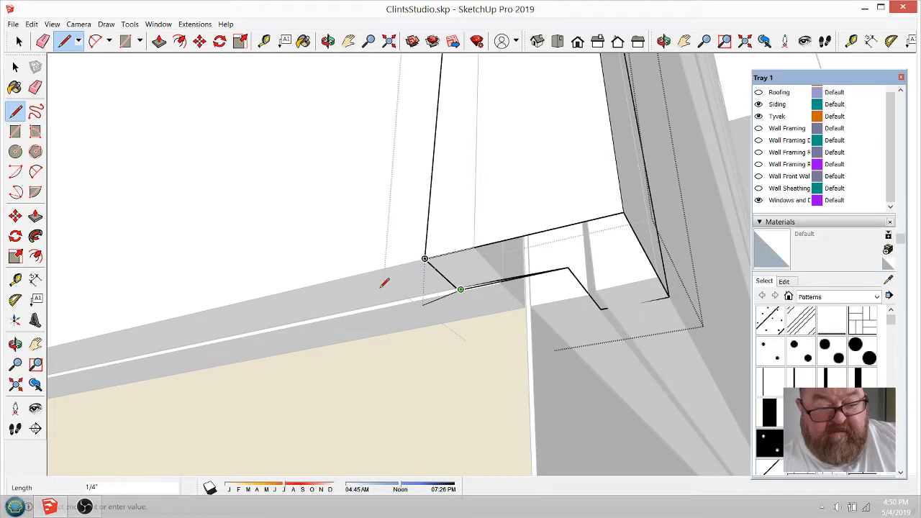
Erase the misaligned short end edge of the underside and redraw it about 3/8" long between the endpoints to close the face
click(42, 41)
scroll(471, 282, up, 3)
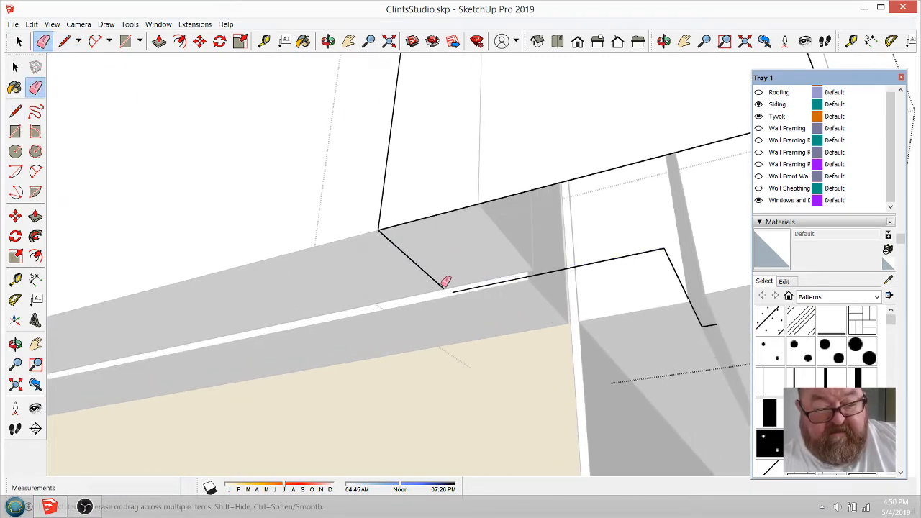
click(417, 264)
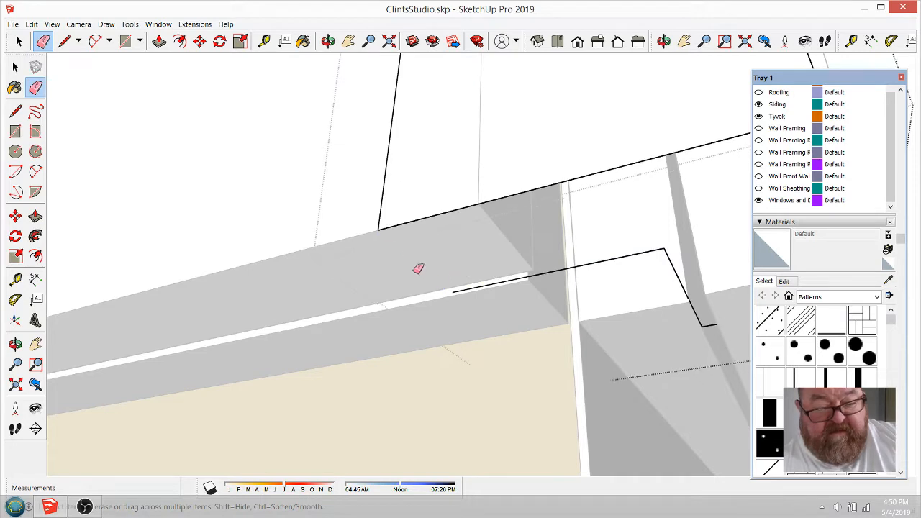
click(64, 41)
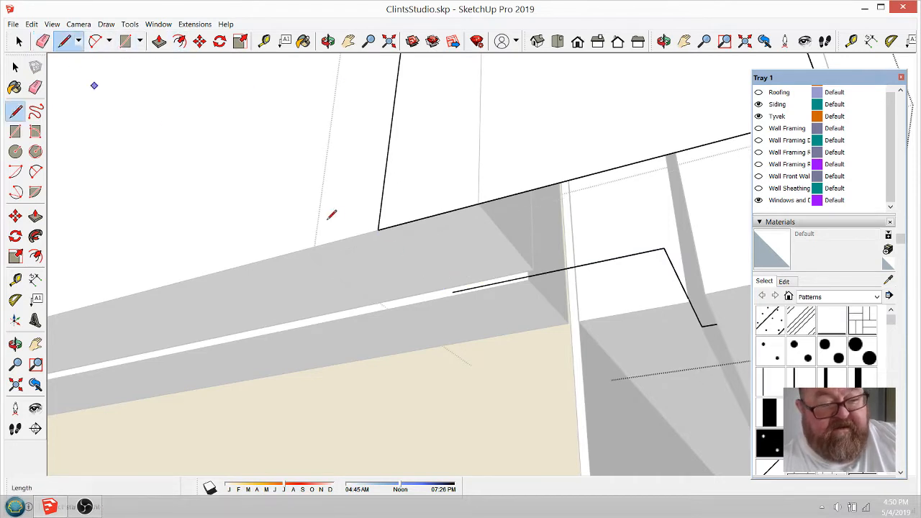
click(379, 229)
click(453, 291)
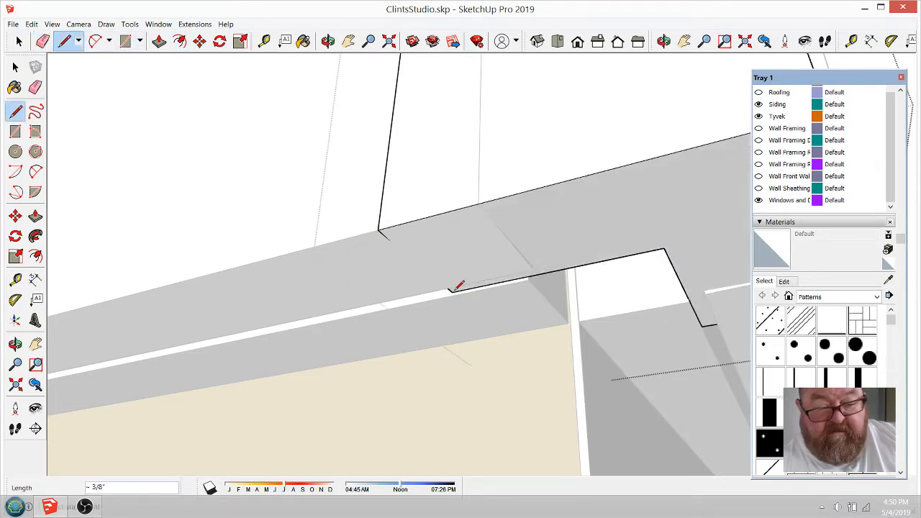
Exit the corner piece's editing mode and examine how it fits between the siding boards at the building's bottom corner
scroll(407, 303, down, 2)
scroll(404, 300, down, 3)
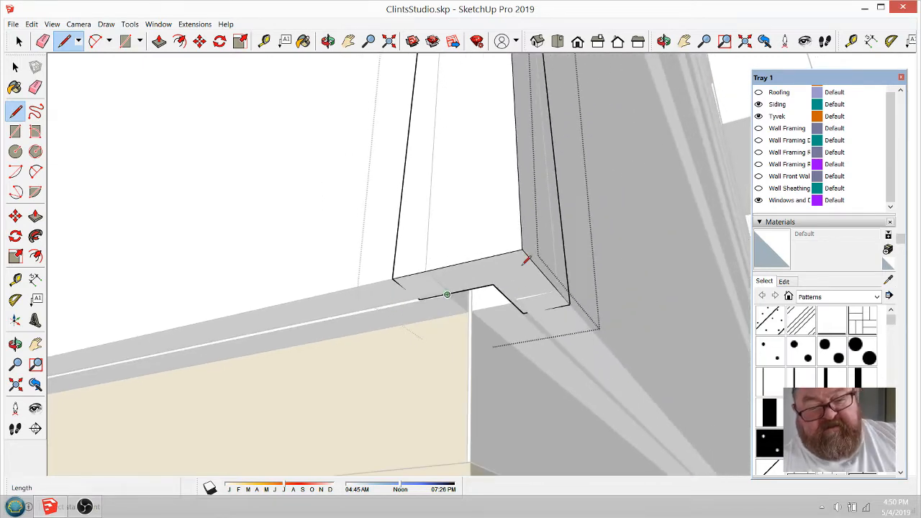
click(328, 41)
drag(439, 144, 486, 333)
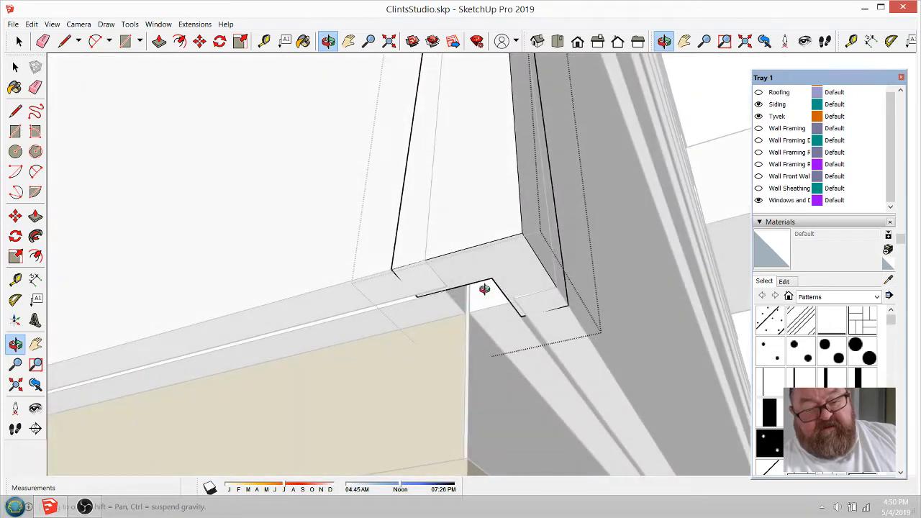
drag(405, 221, 398, 342)
key(space)
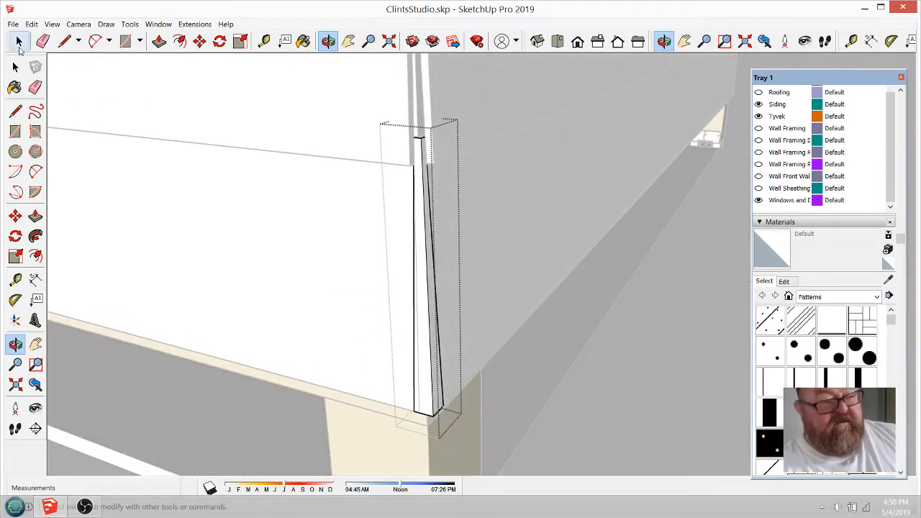
middle_drag(317, 214, 478, 330)
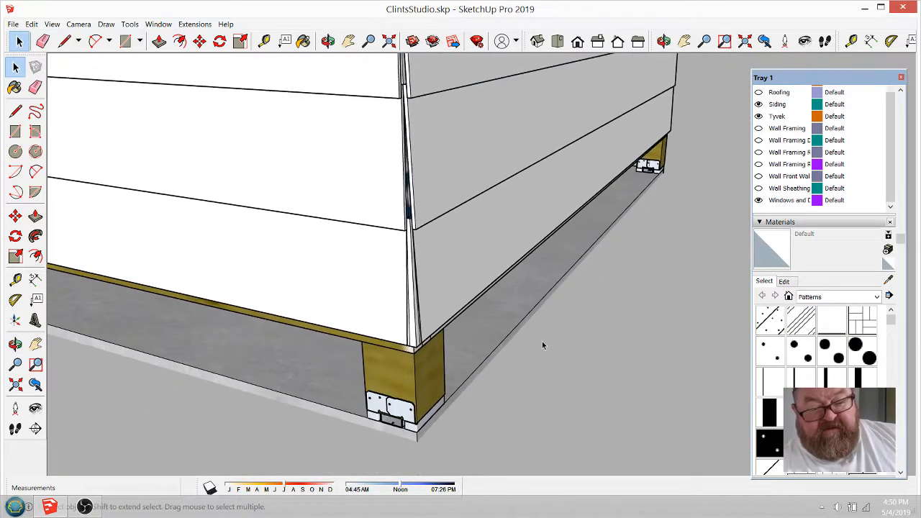
scroll(482, 342, up, 3)
scroll(411, 321, up, 4)
scroll(568, 329, down, 4)
scroll(395, 316, up, 6)
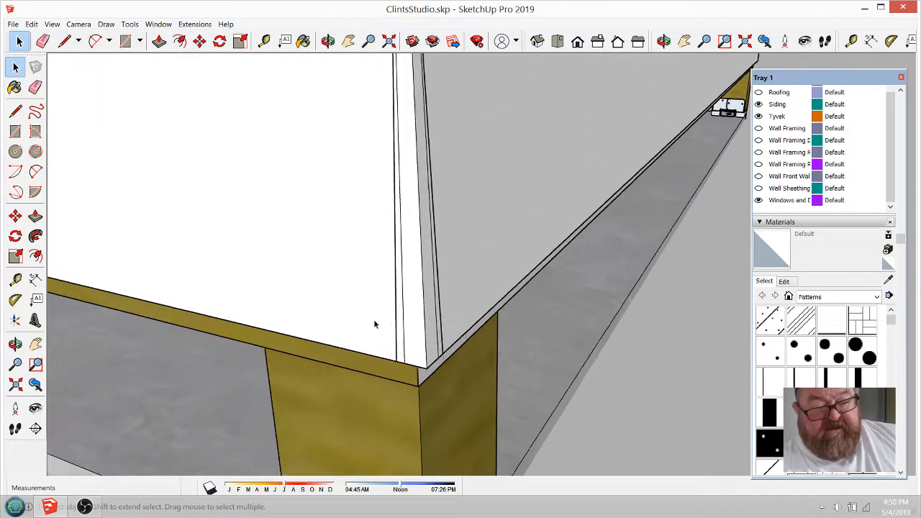
Reopen the corner piece for editing and hide its two outer vertical edges
click(410, 308)
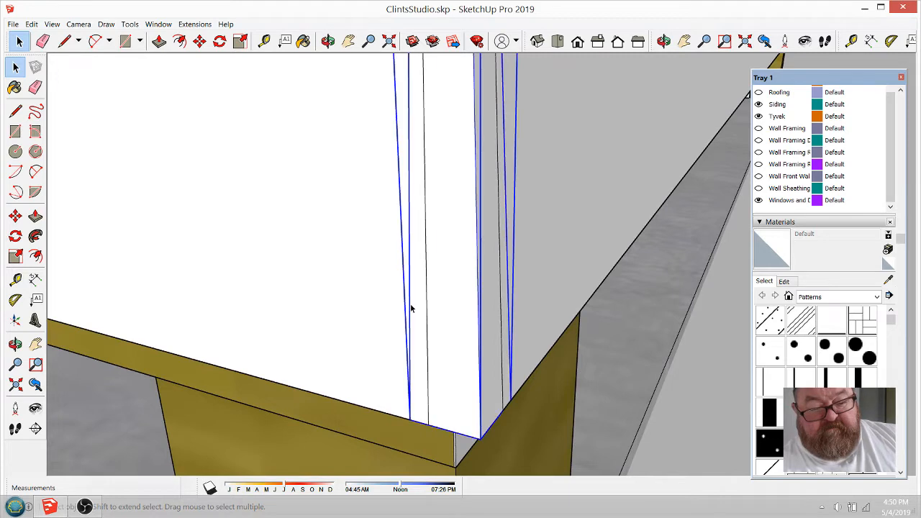
double_click(411, 308)
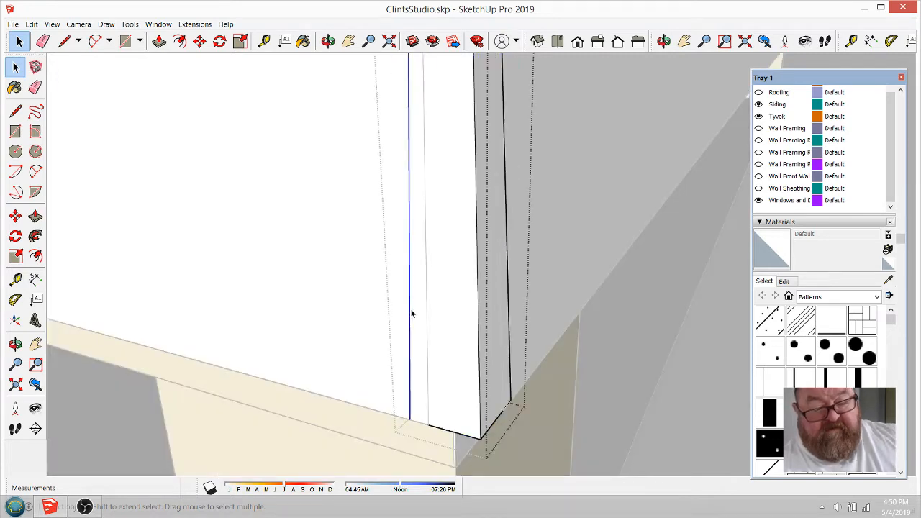
right_click(506, 240)
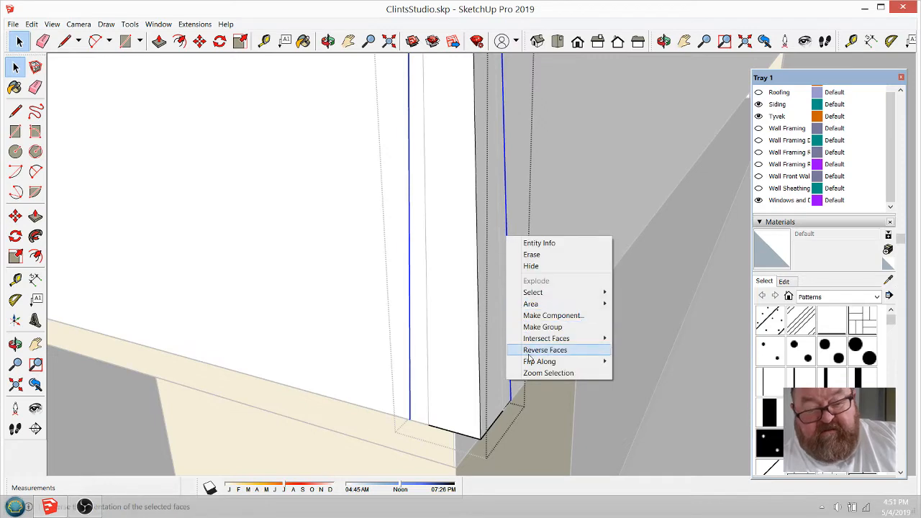
click(530, 266)
Exit the corner piece's editing mode and copy the piece about 10 1/2" upward to the next siding course
click(460, 340)
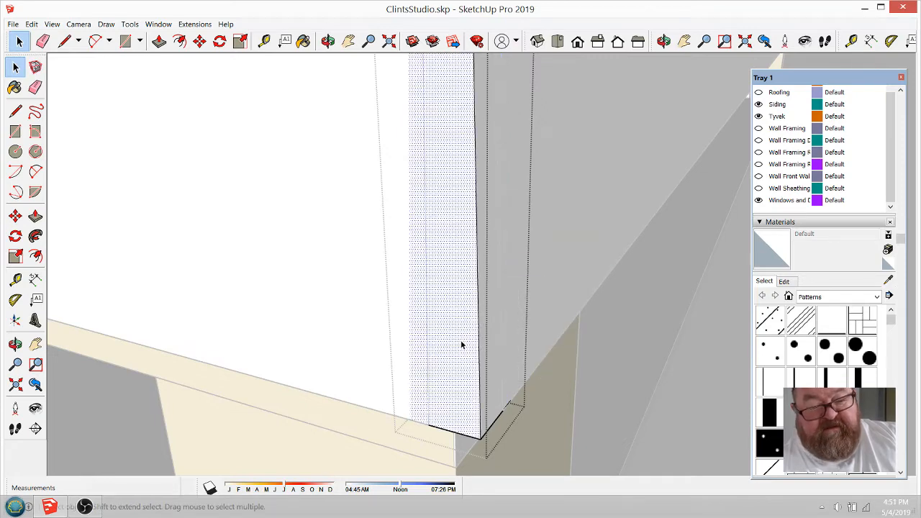
middle_drag(637, 394, 567, 394)
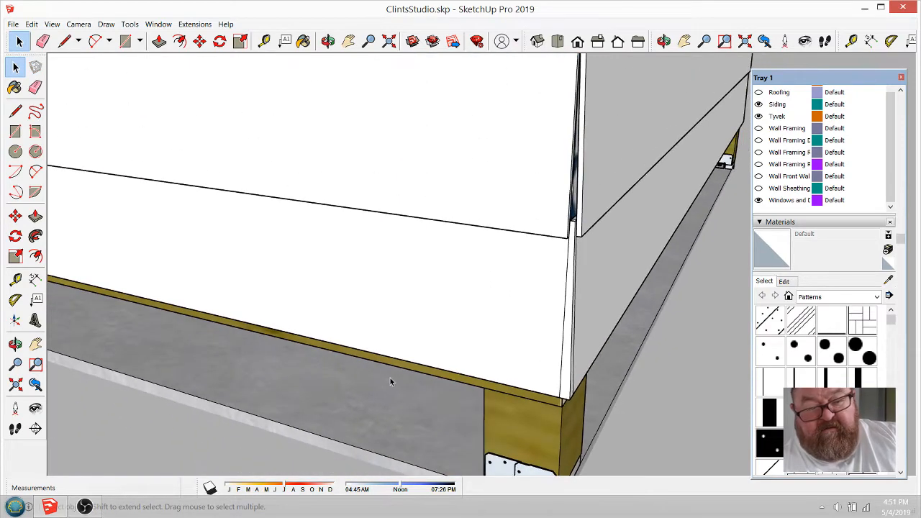
middle_drag(390, 378, 459, 369)
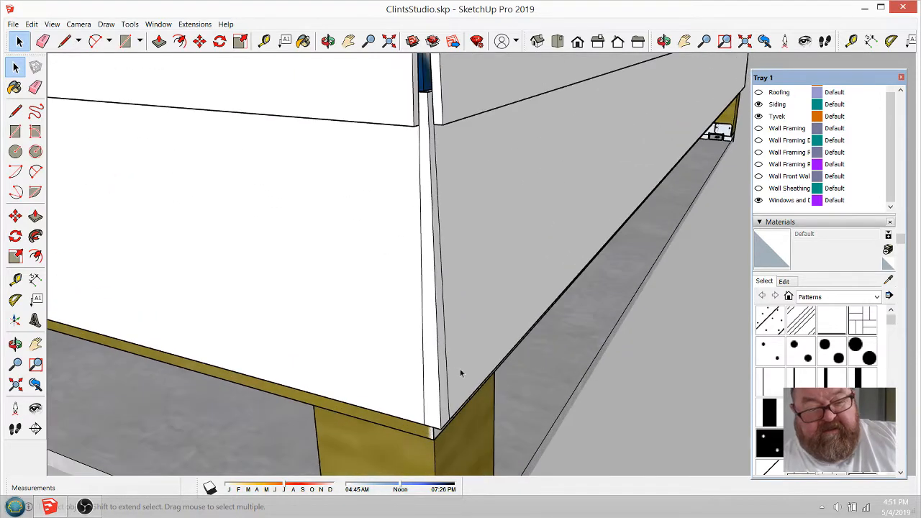
click(442, 362)
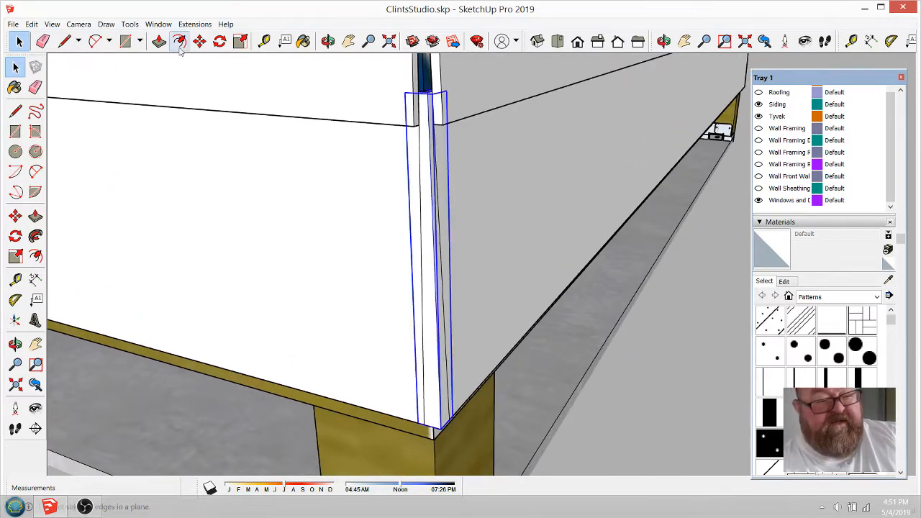
click(200, 41)
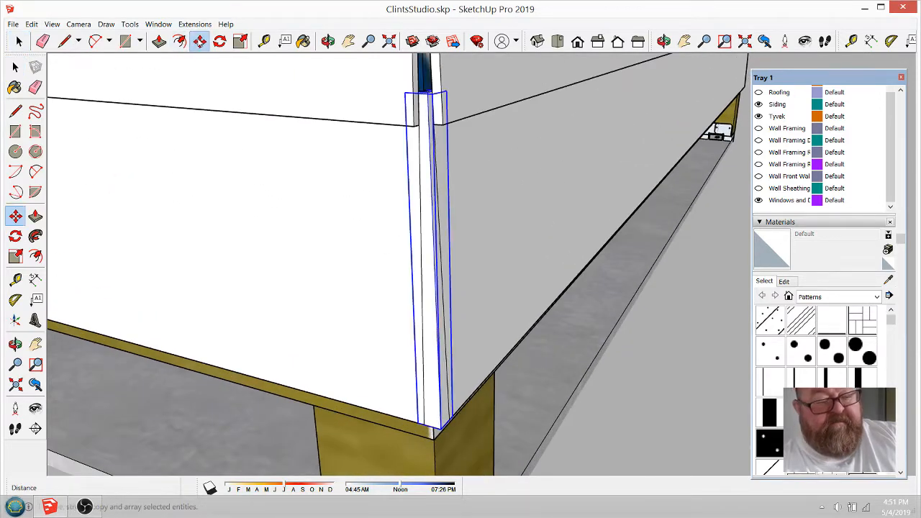
click(424, 424)
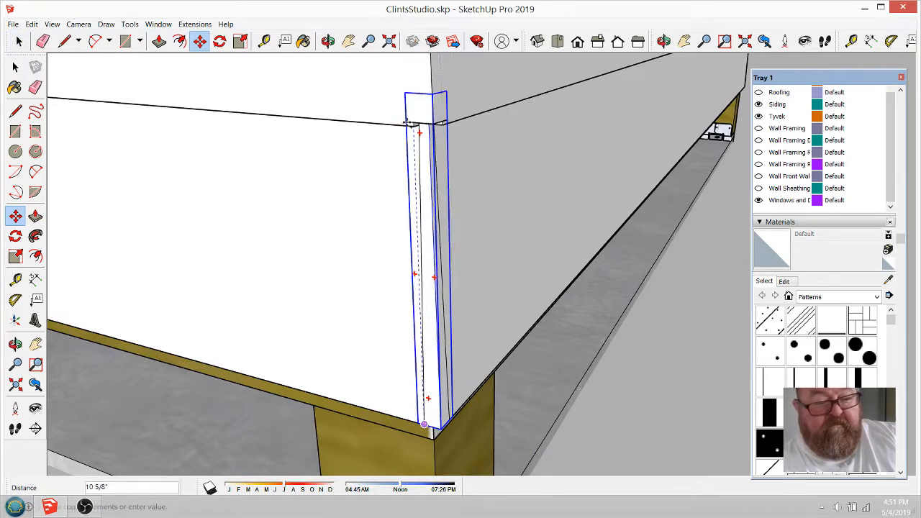
click(407, 126)
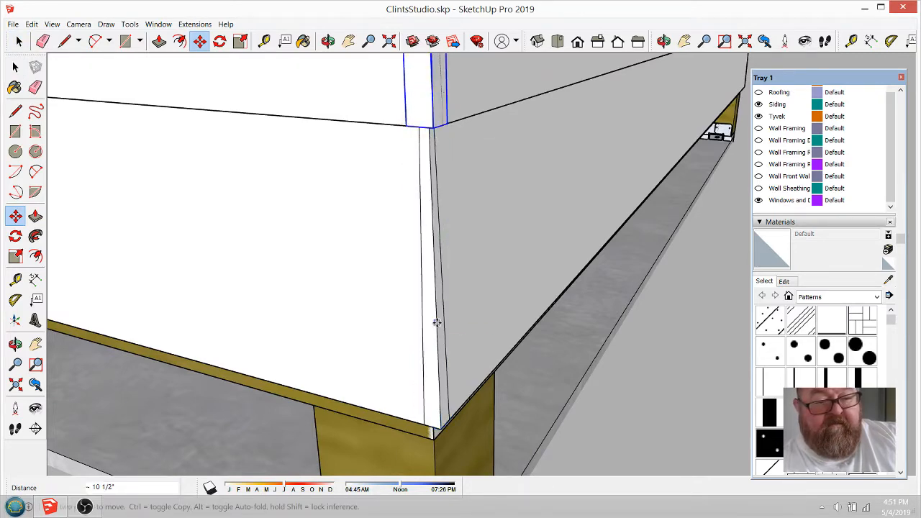
Array the copied corner piece up the building corner with a *6 multiplier at the same spacing
scroll(436, 324, down, 5)
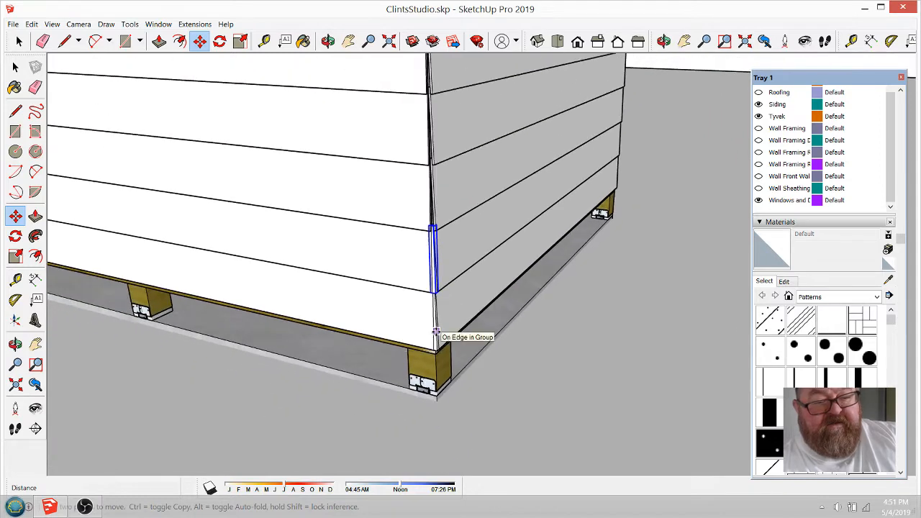
scroll(436, 331, down, 2)
scroll(435, 333, down, 2)
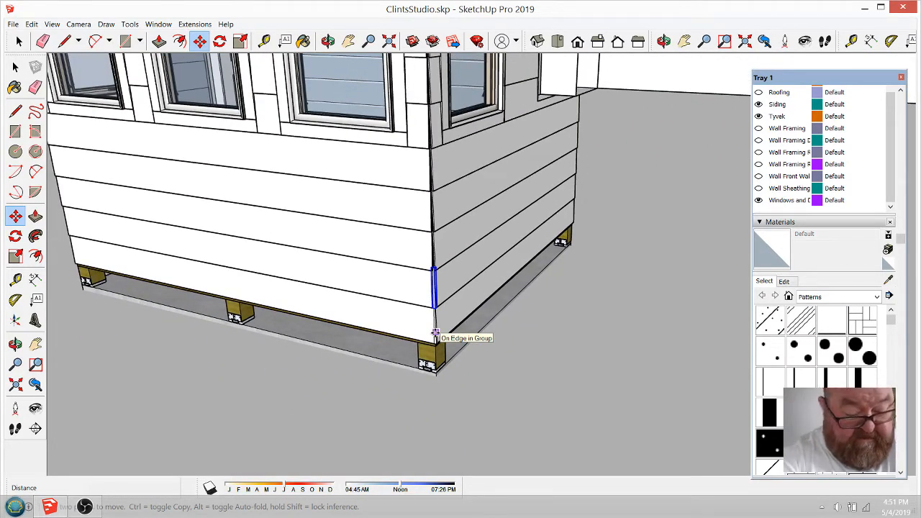
text(*)
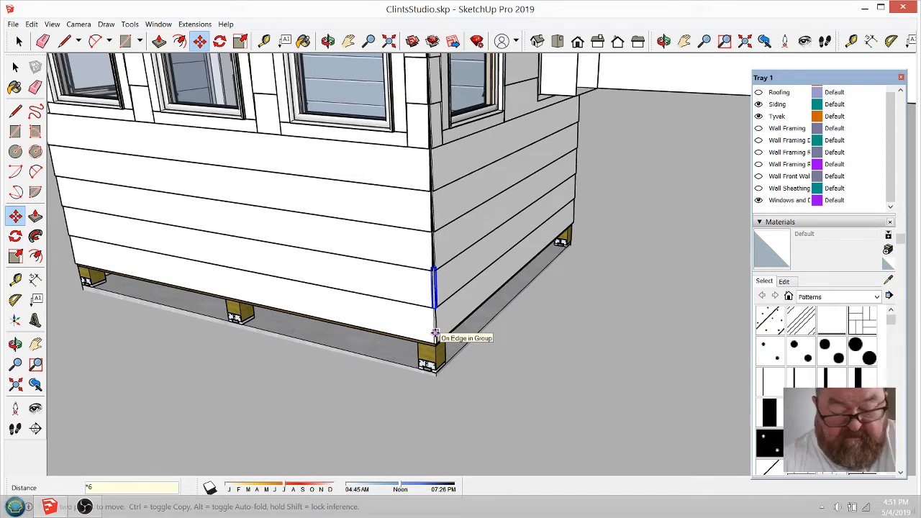
key(Return)
scroll(435, 154, up, 5)
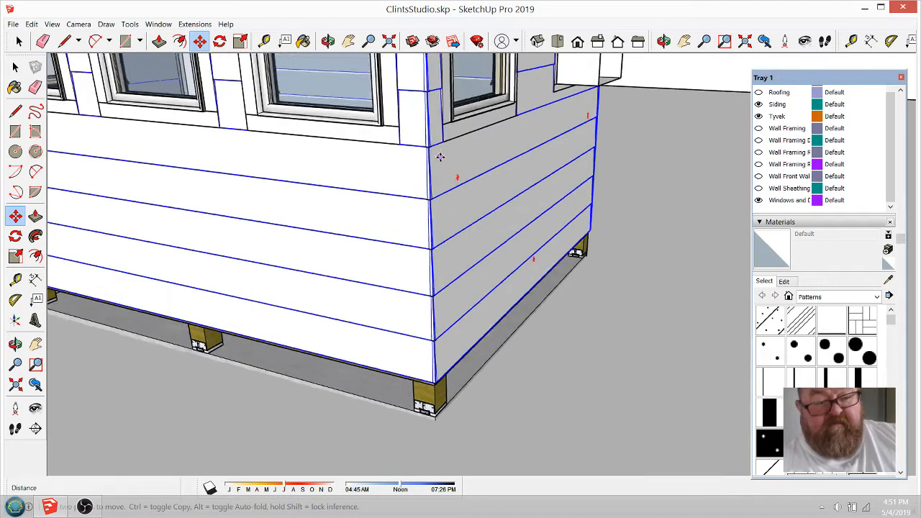
Examine the fit of the arrayed corner pieces along the siding, and check the studio's exterior walls from all sides
click(327, 41)
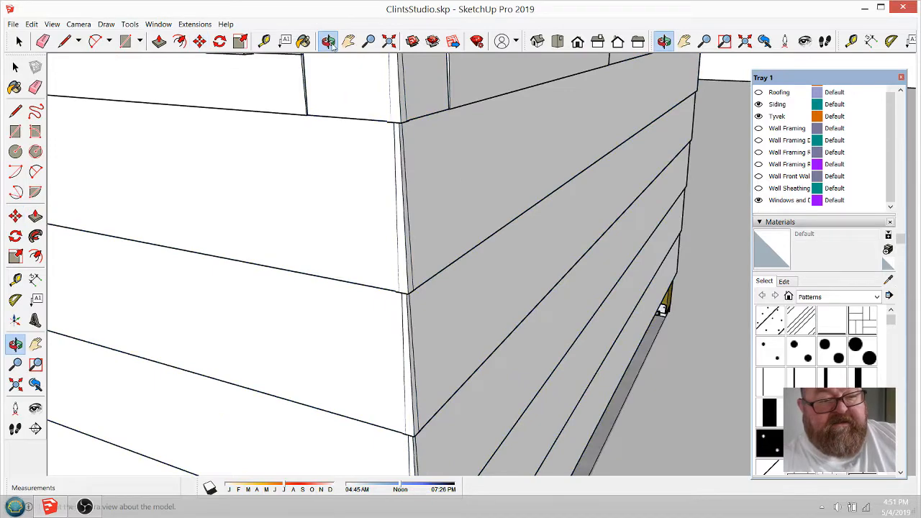
scroll(482, 261, down, 5)
drag(472, 246, 475, 216)
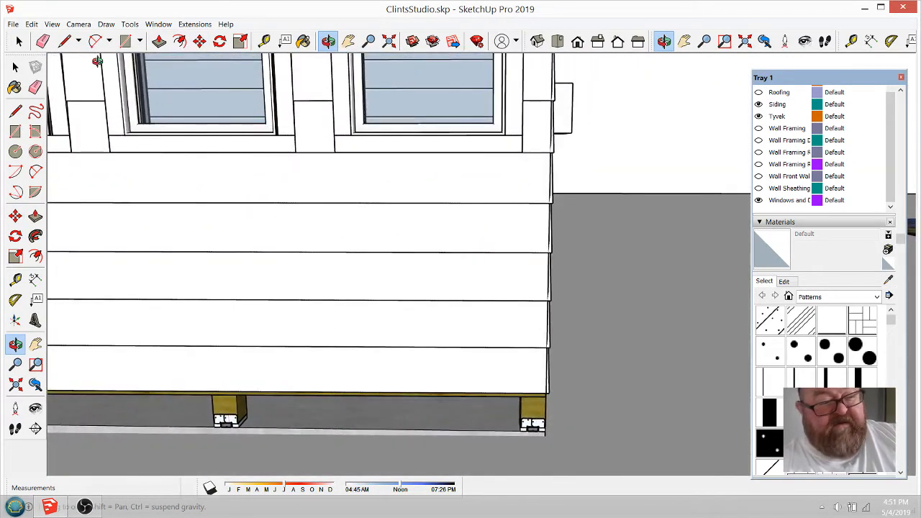
key(space)
scroll(623, 149, down, 3)
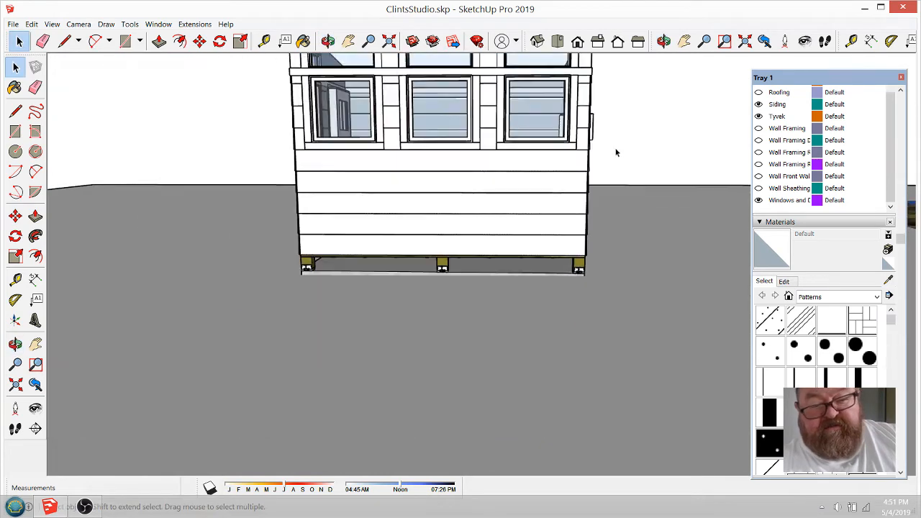
scroll(611, 185, up, 5)
scroll(614, 183, down, 3)
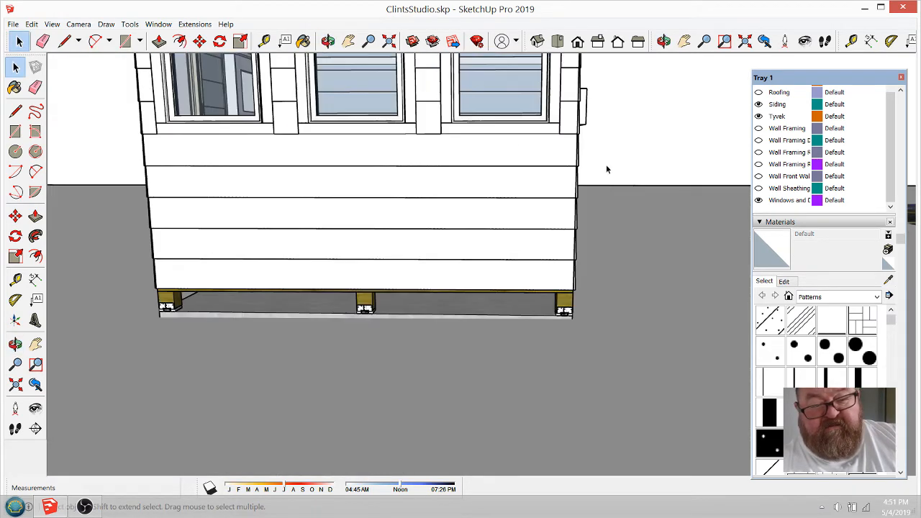
scroll(565, 225, up, 5)
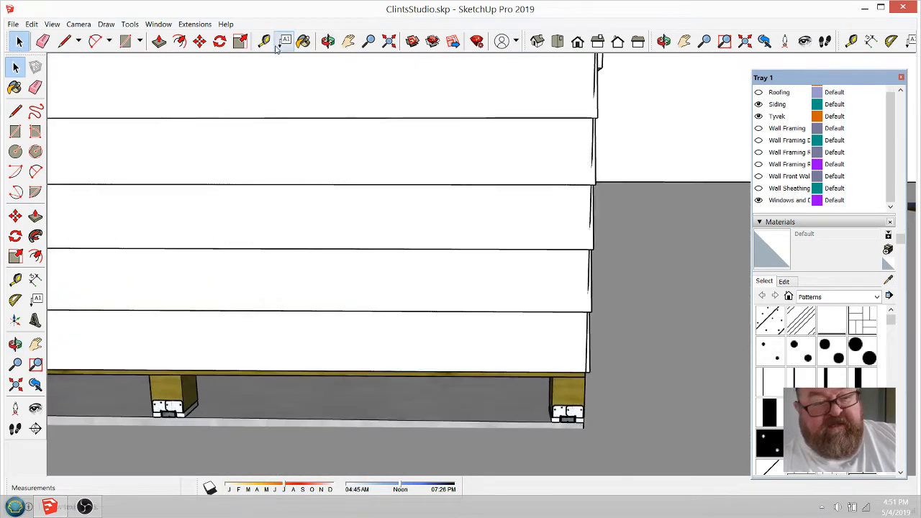
click(327, 41)
drag(446, 166, 489, 156)
drag(615, 130, 285, 200)
scroll(485, 287, down, 6)
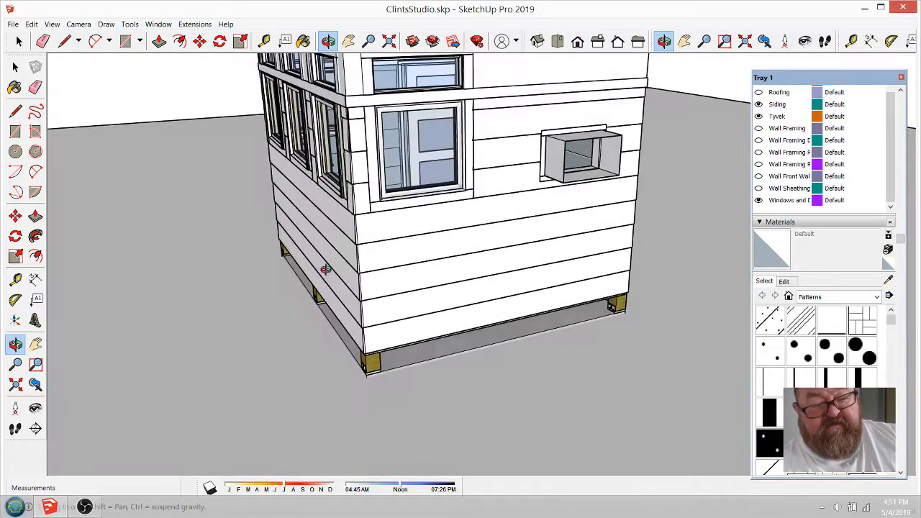
scroll(376, 281, up, 6)
drag(485, 269, 493, 339)
scroll(412, 353, down, 8)
scroll(492, 339, down, 3)
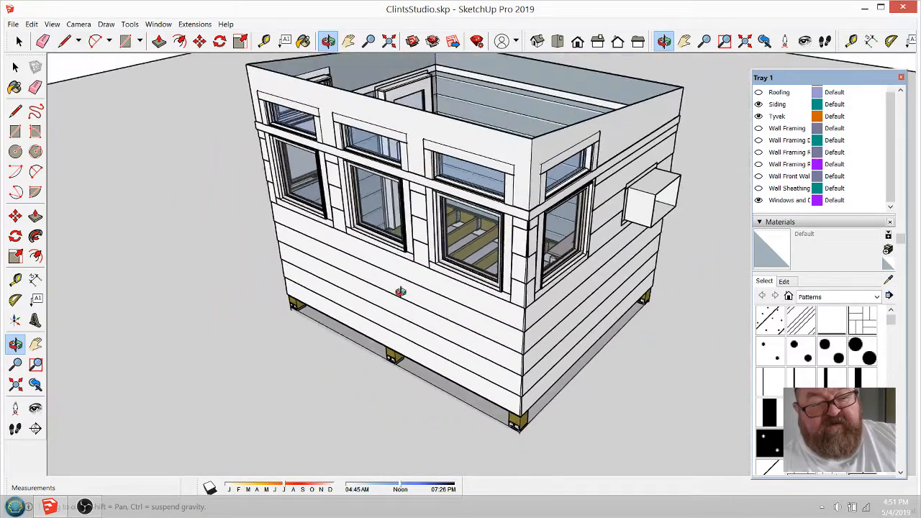
drag(400, 292, 656, 289)
drag(345, 295, 589, 220)
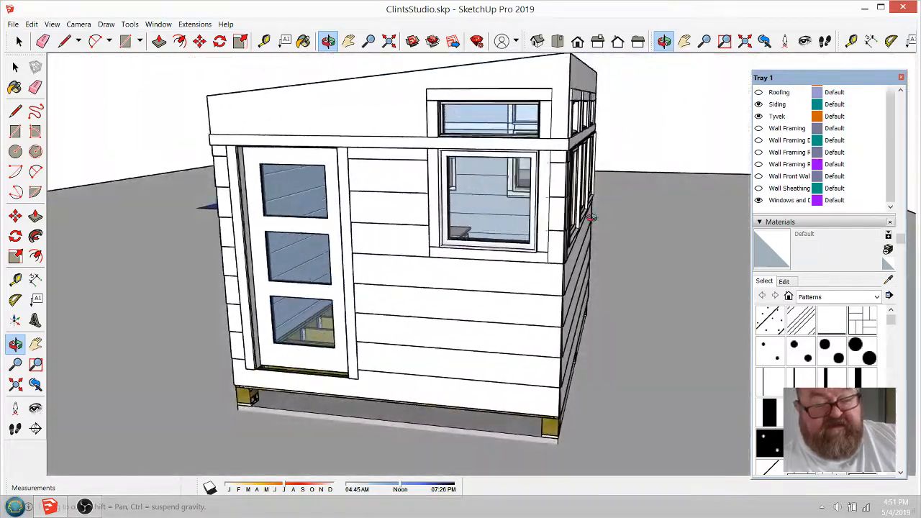
drag(364, 252, 625, 304)
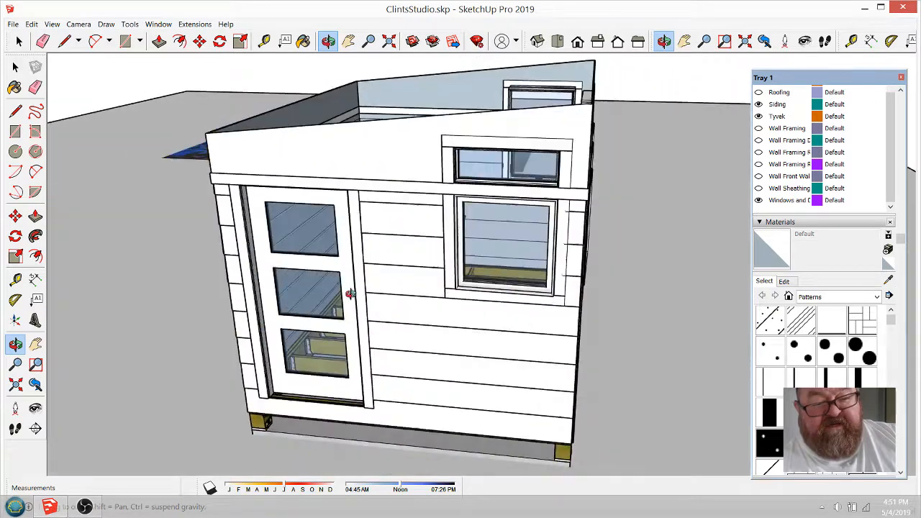
drag(302, 288, 597, 295)
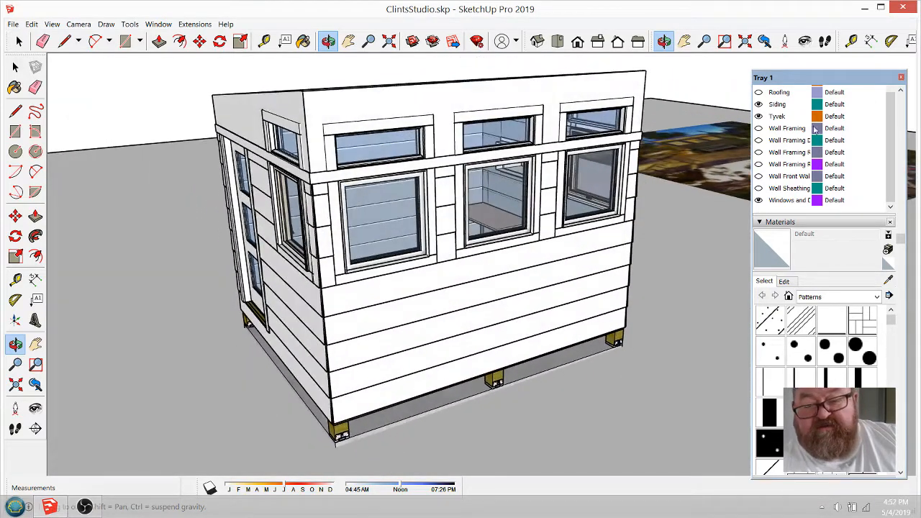
Make all the wall framing layers, the front wall layer and the wall sheathing layer visible
click(760, 129)
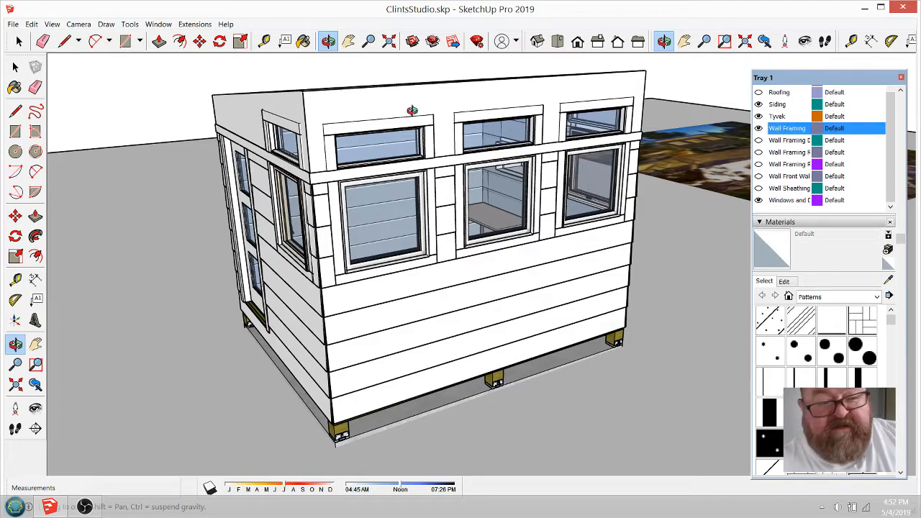
drag(411, 110, 707, 185)
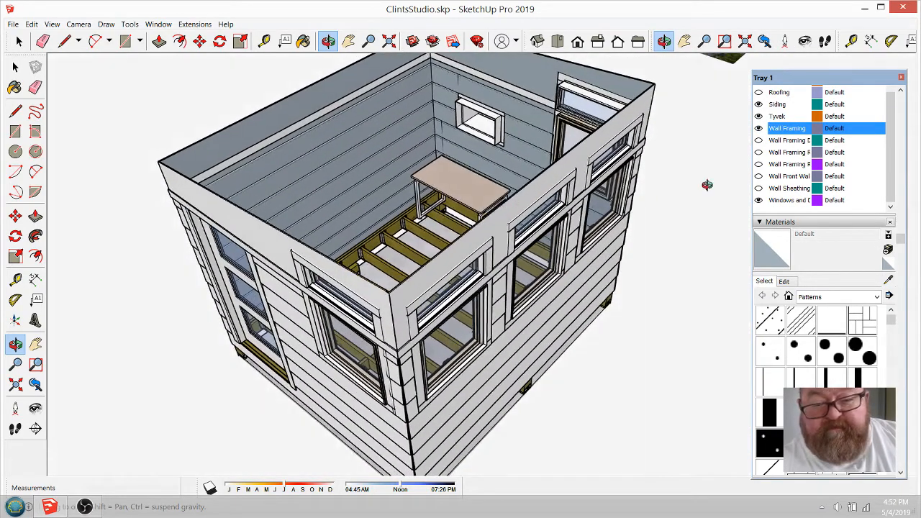
click(759, 140)
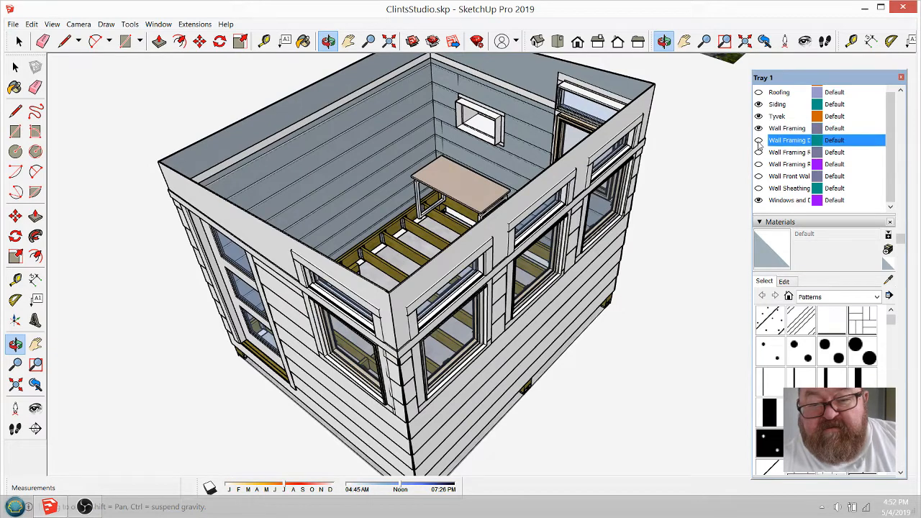
click(759, 152)
click(759, 164)
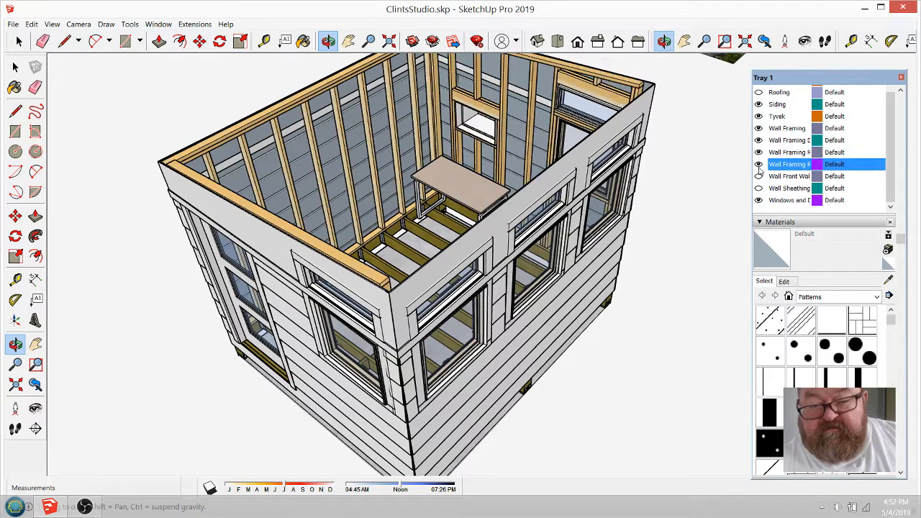
click(758, 176)
click(759, 188)
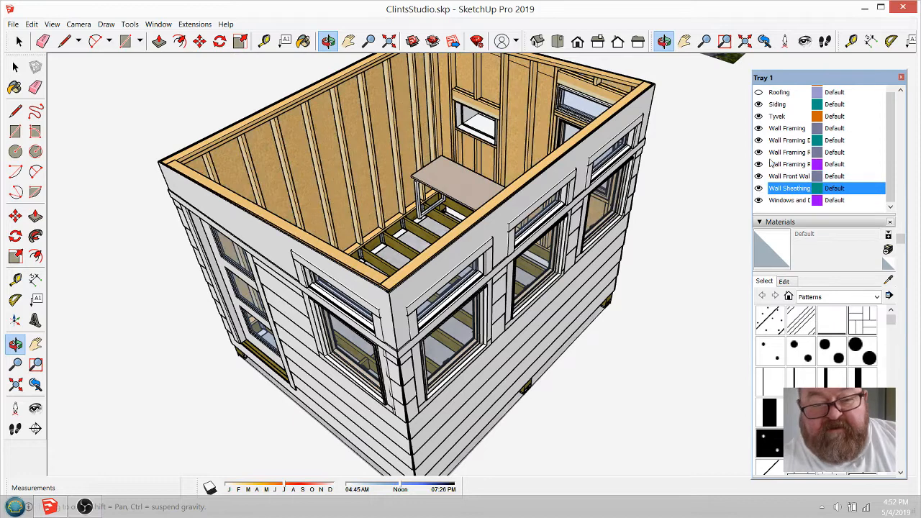
Make the Floor Decking layer visible and inspect the studio's framed interior from above
scroll(769, 164, down, 3)
scroll(768, 115, up, 2)
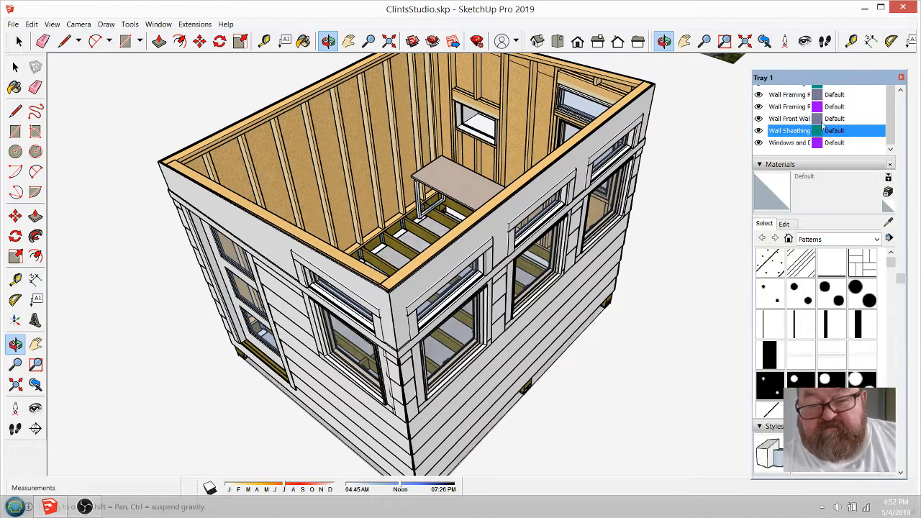
scroll(820, 129, up, 2)
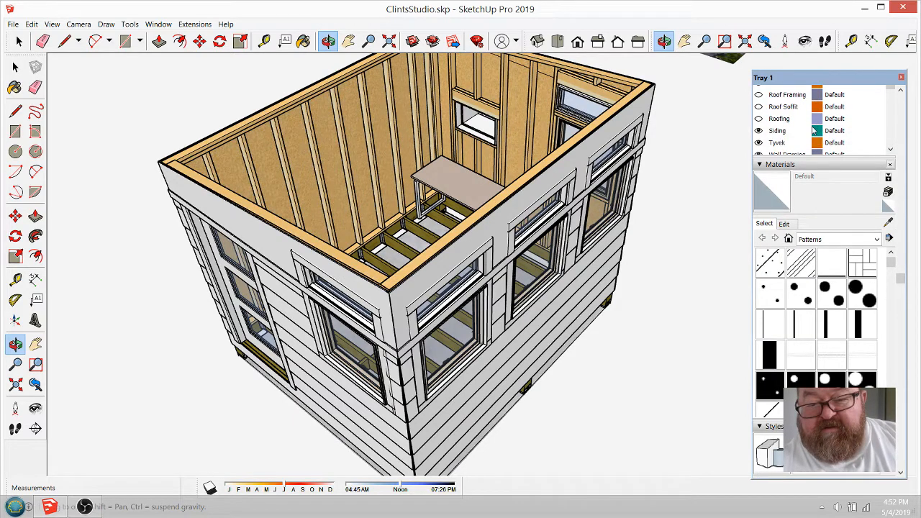
scroll(813, 129, up, 2)
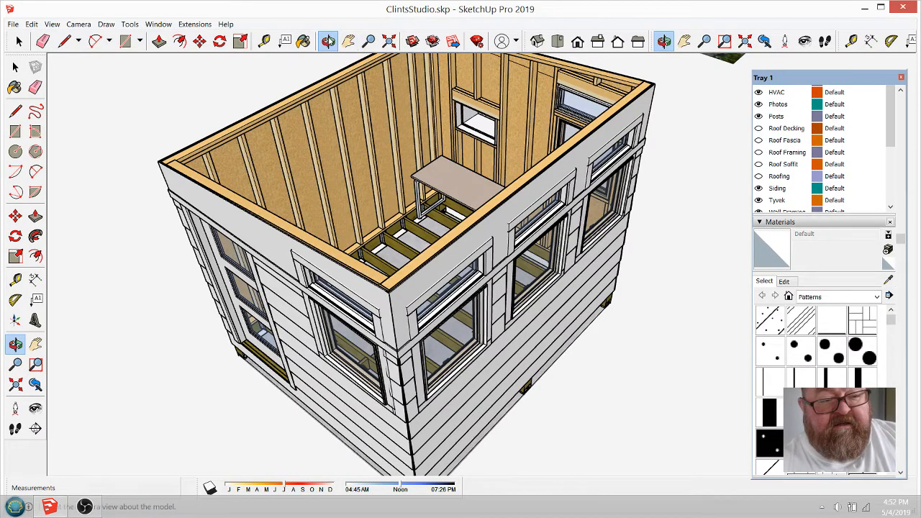
click(330, 42)
drag(383, 192, 684, 227)
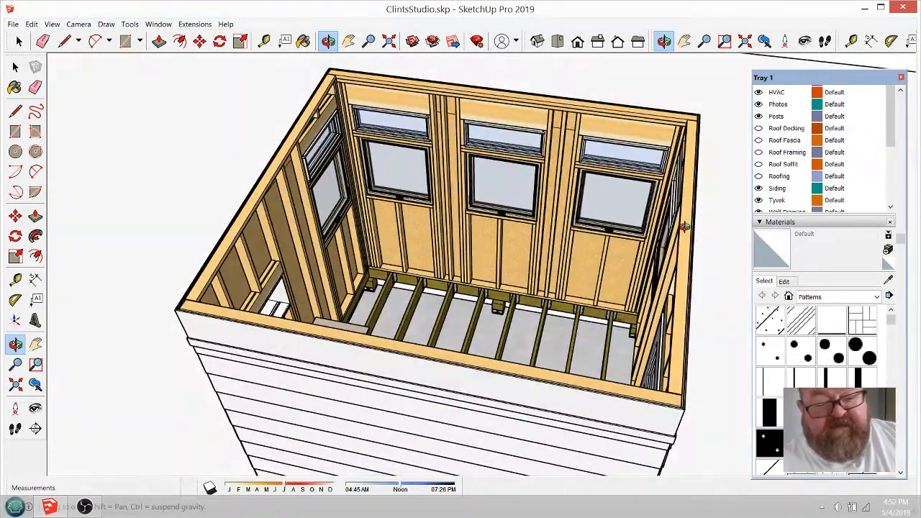
scroll(779, 171, up, 4)
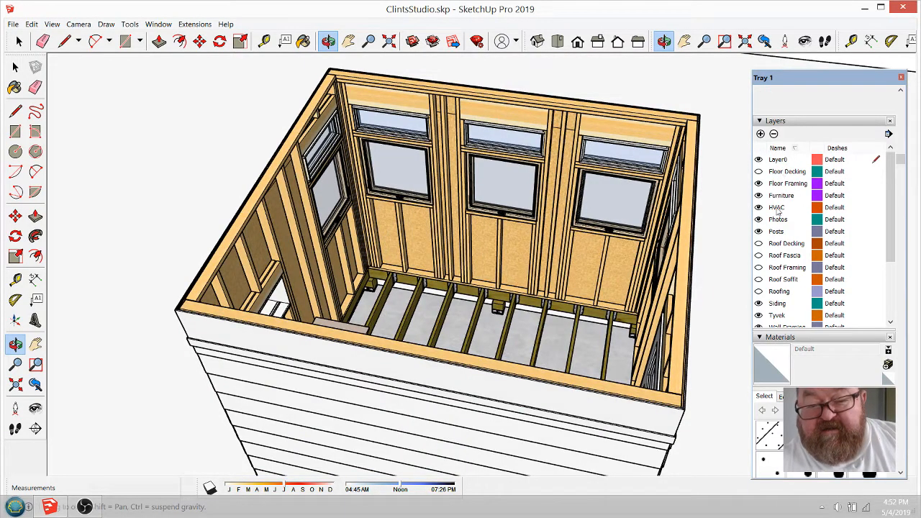
click(758, 171)
drag(535, 251, 580, 210)
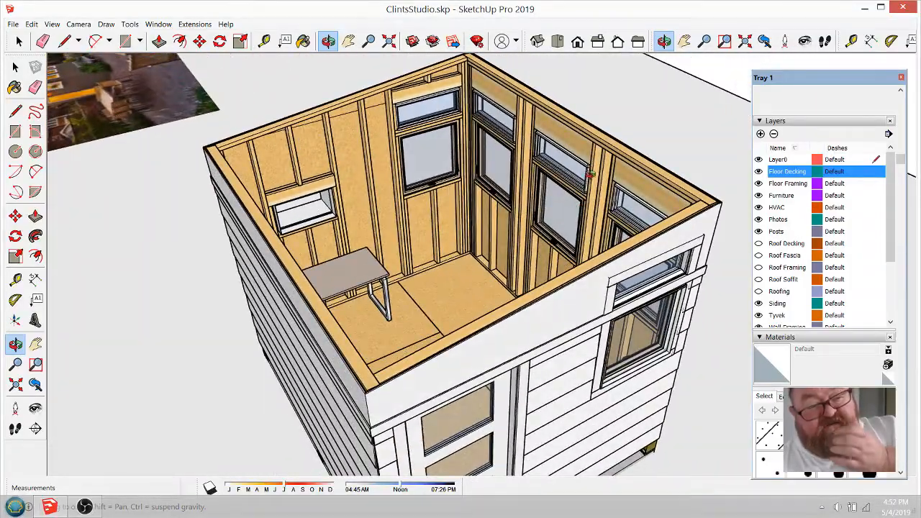
drag(588, 175, 455, 202)
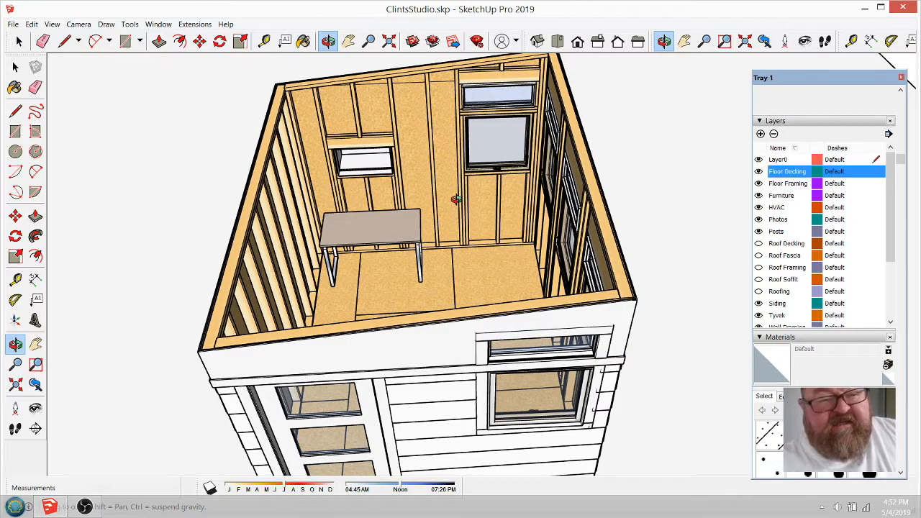
drag(455, 199, 610, 174)
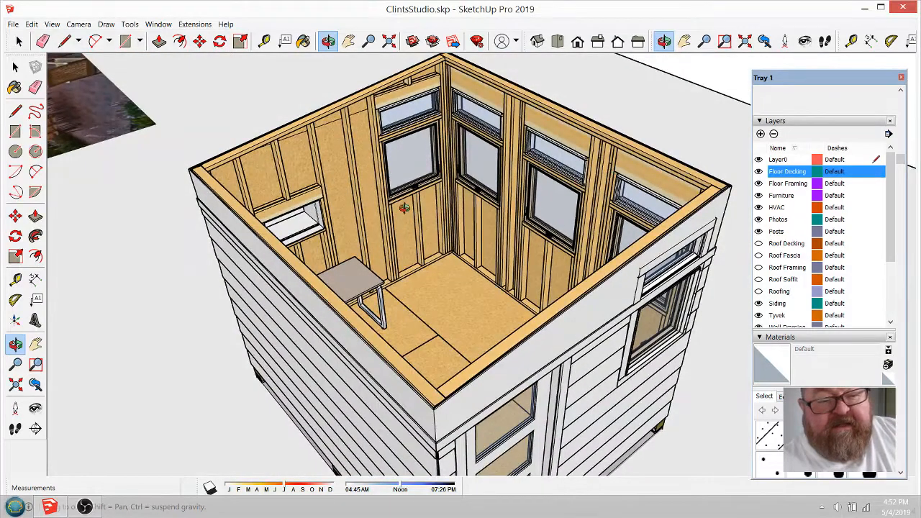
drag(404, 207, 300, 266)
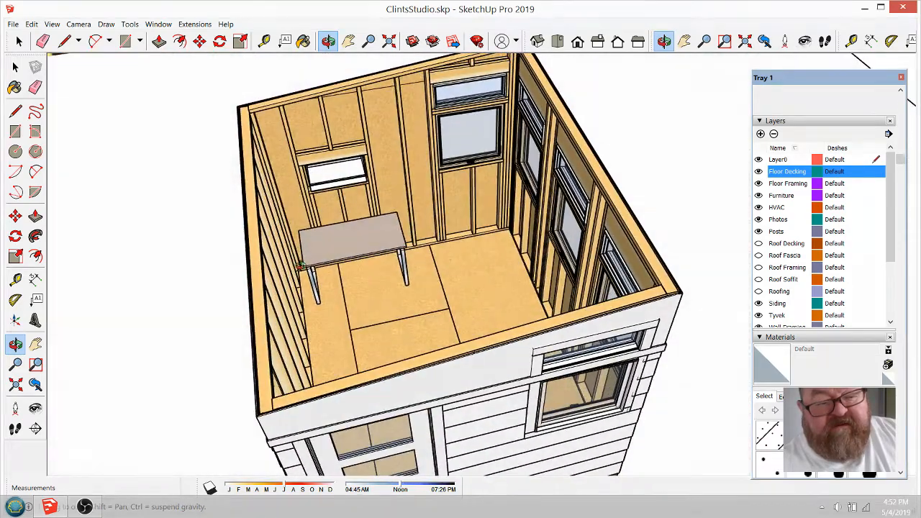
Hide the Siding and Tyvek layers to expose the studio's wall sheathing
drag(444, 283, 357, 260)
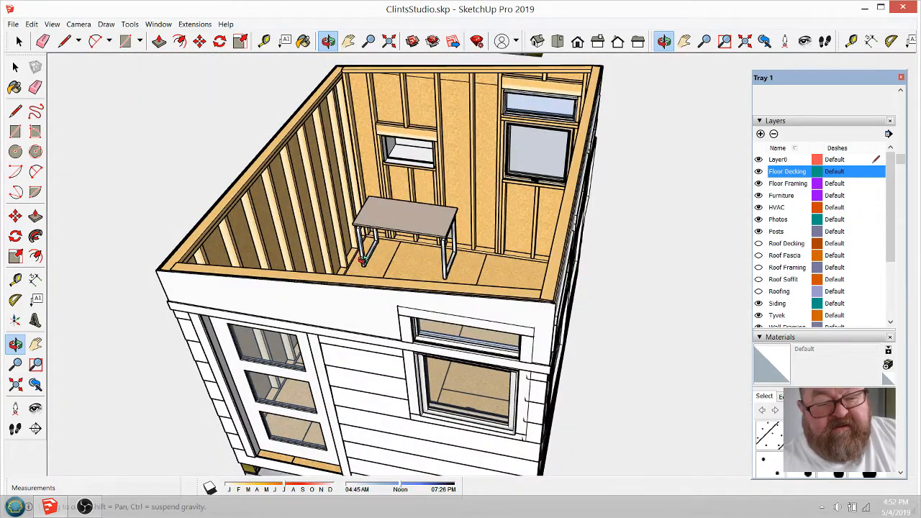
scroll(363, 260, down, 2)
drag(466, 273, 393, 200)
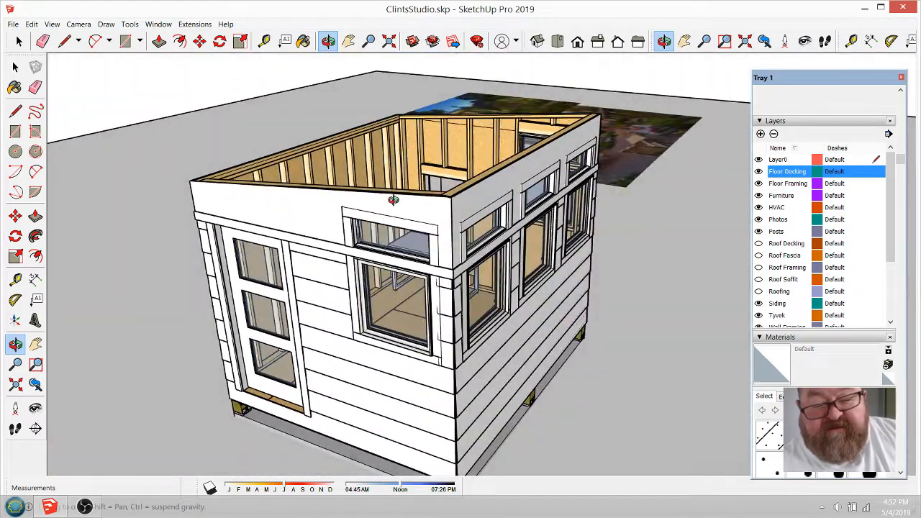
scroll(750, 288, down, 3)
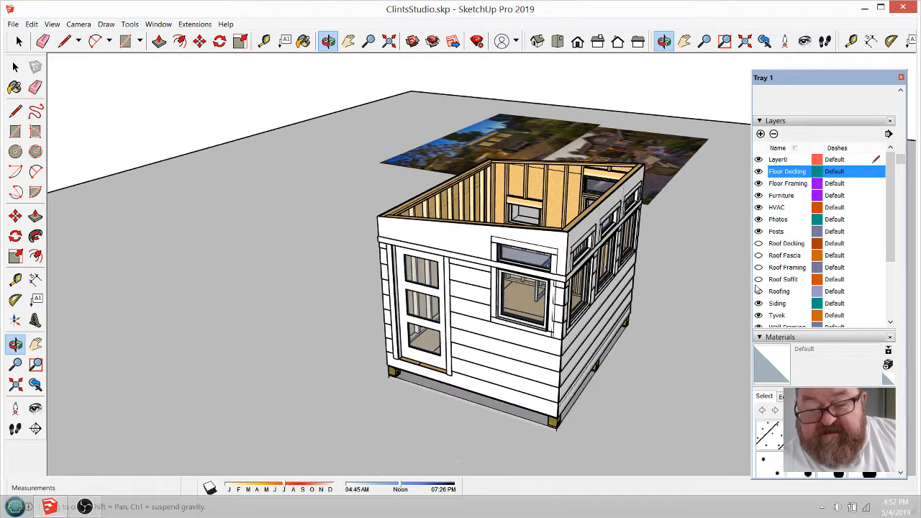
scroll(579, 299, up, 4)
click(790, 260)
scroll(786, 282, down, 5)
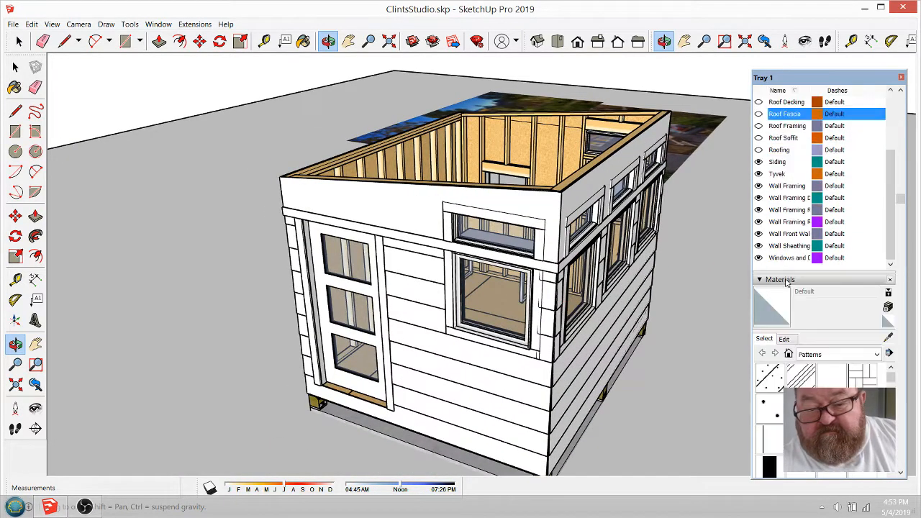
click(759, 162)
click(758, 173)
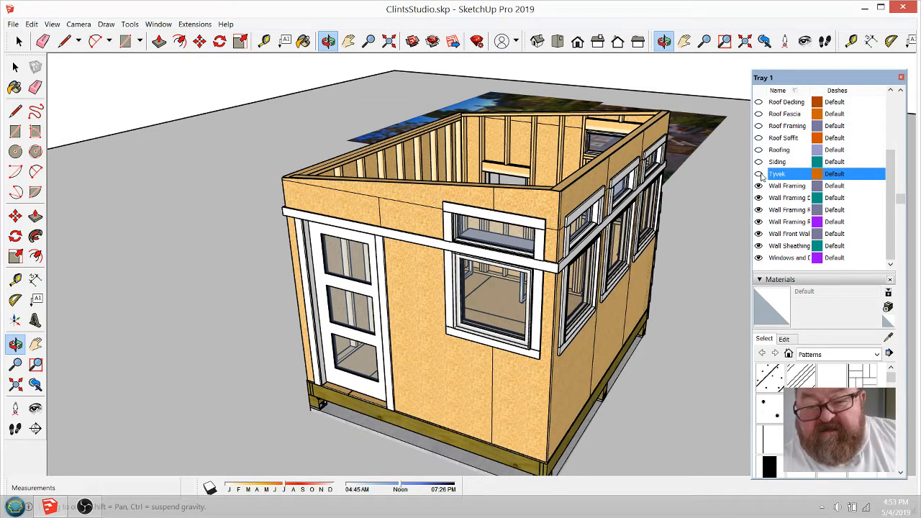
Hide the Wall Sheathing layer and make the Tyvek layer visible again over the wall framing
scroll(772, 169, up, 1)
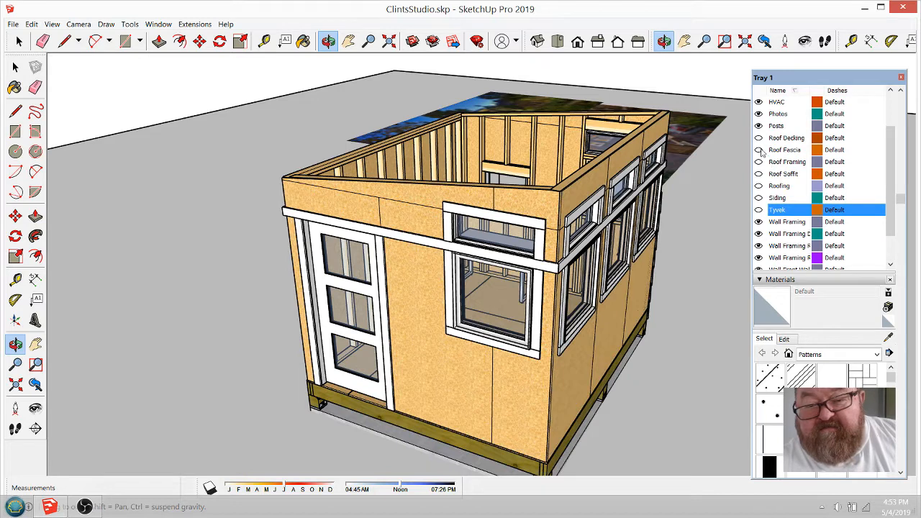
scroll(781, 242, down, 1)
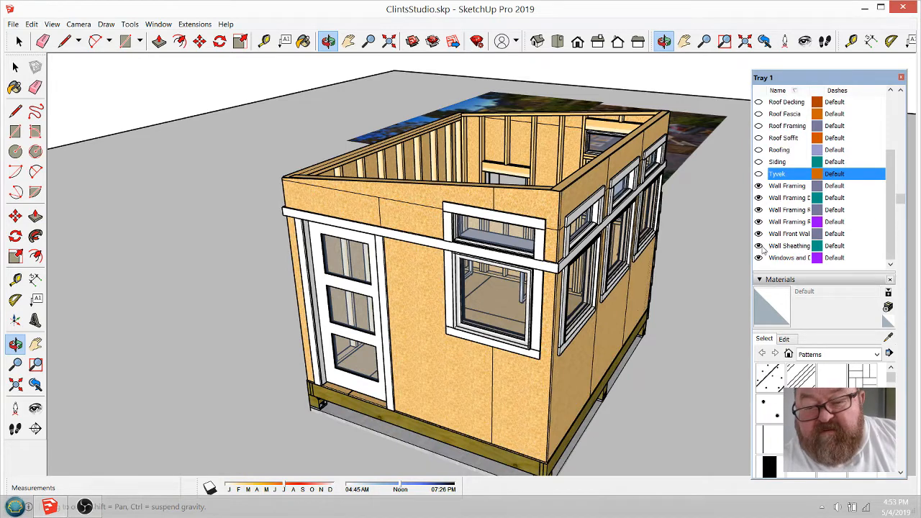
click(758, 246)
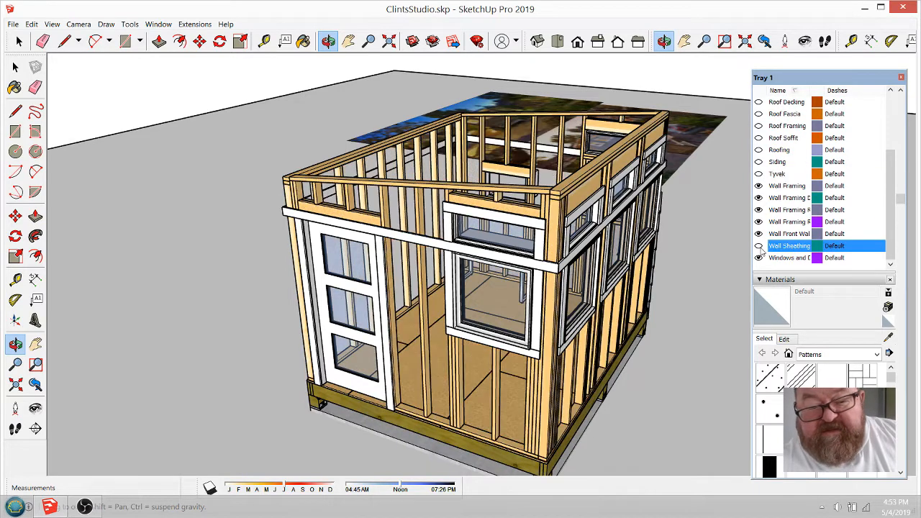
click(758, 174)
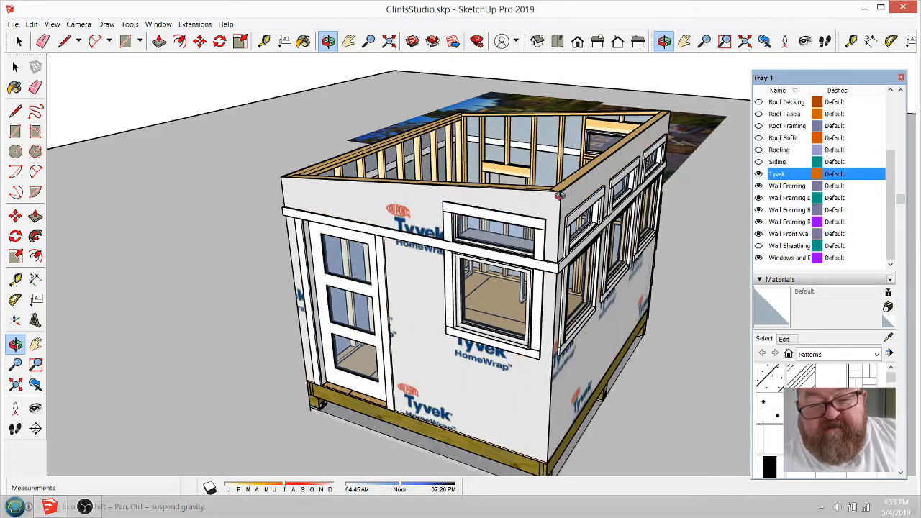
Copy the Tyvek shell group and paste the duplicate on the open ground beside the studio
drag(539, 212, 443, 241)
scroll(574, 257, up, 5)
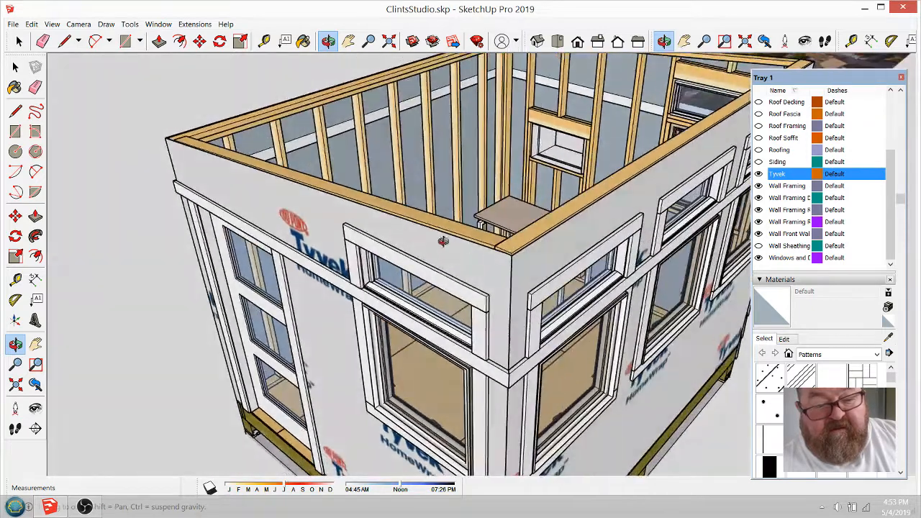
click(19, 42)
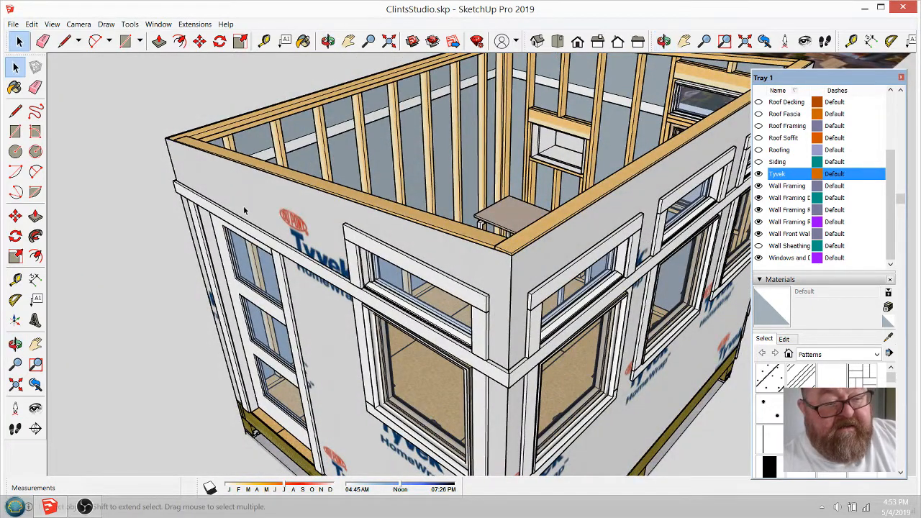
scroll(244, 210, down, 2)
click(293, 289)
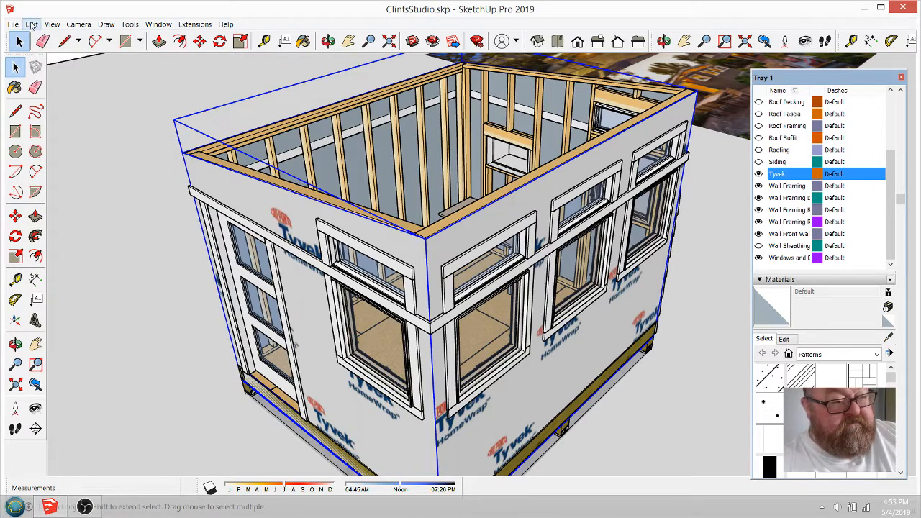
click(32, 24)
click(45, 75)
scroll(381, 108, down, 5)
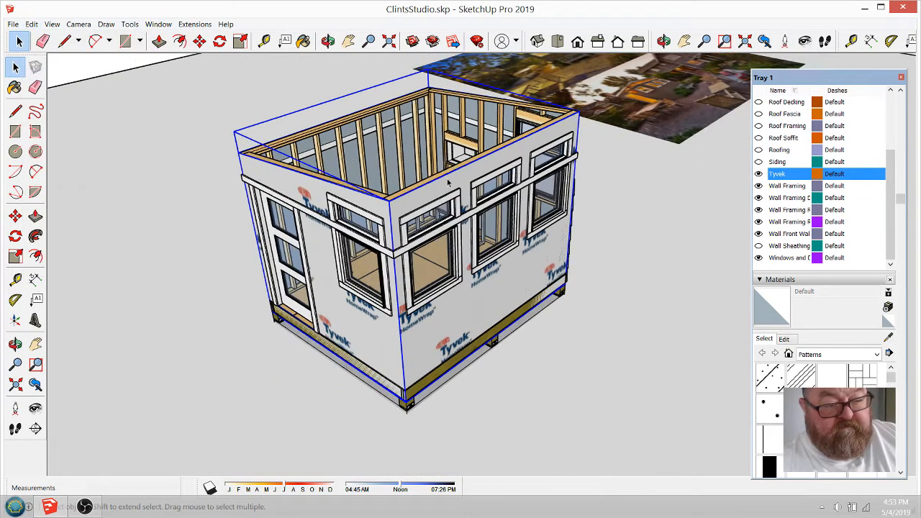
click(33, 25)
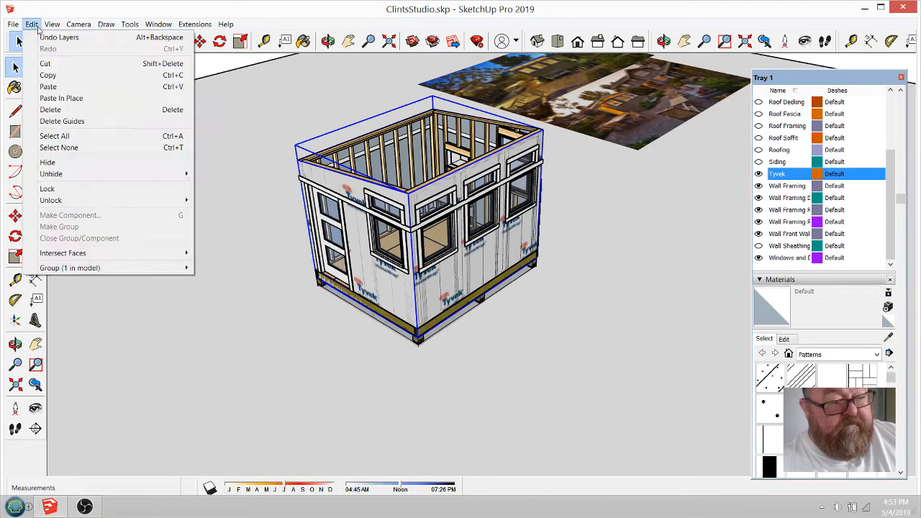
click(48, 86)
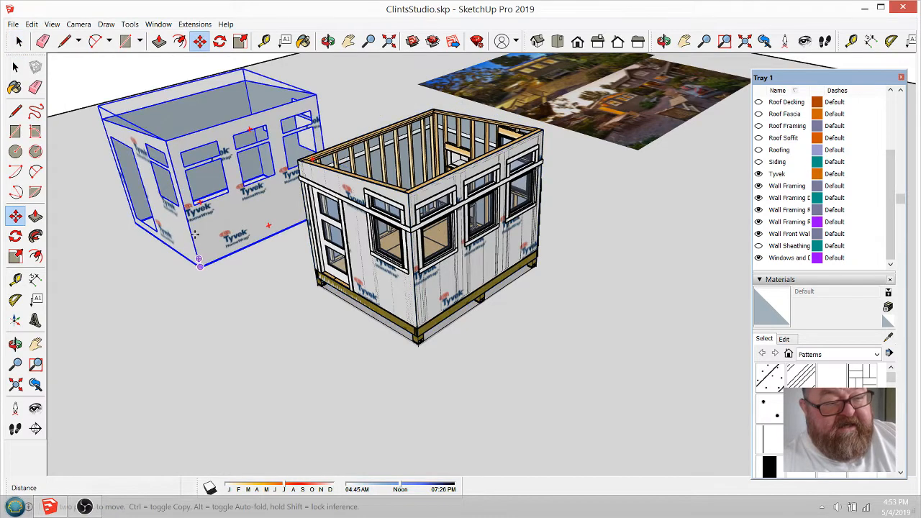
click(194, 235)
Add a new layer named Drywall to the model
click(327, 41)
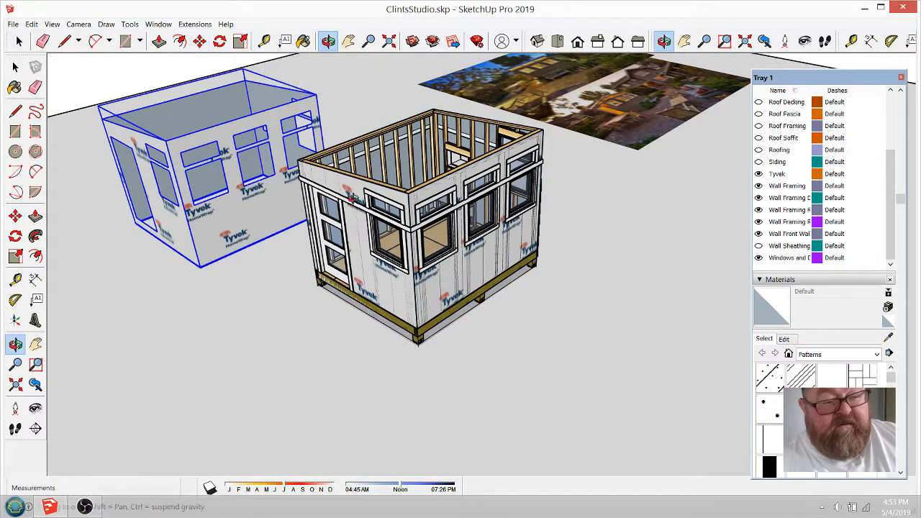
drag(381, 237, 409, 234)
scroll(785, 229, up, 5)
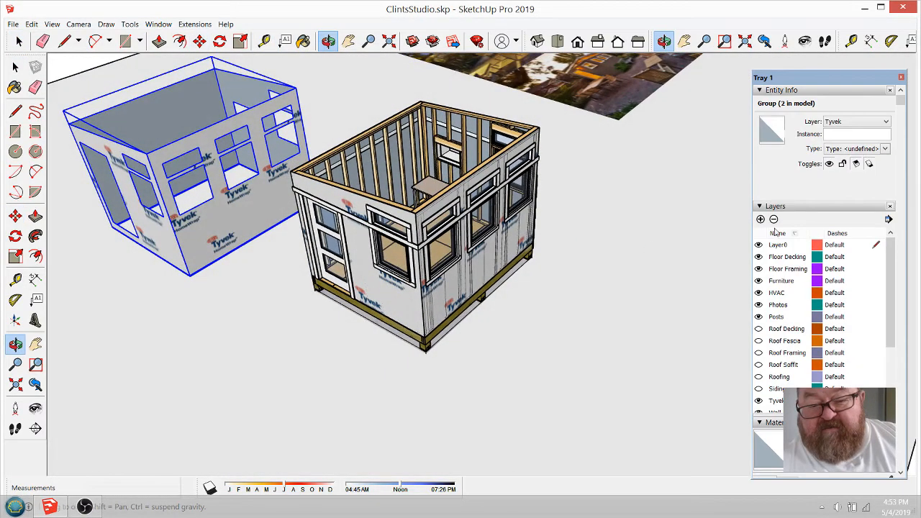
click(760, 219)
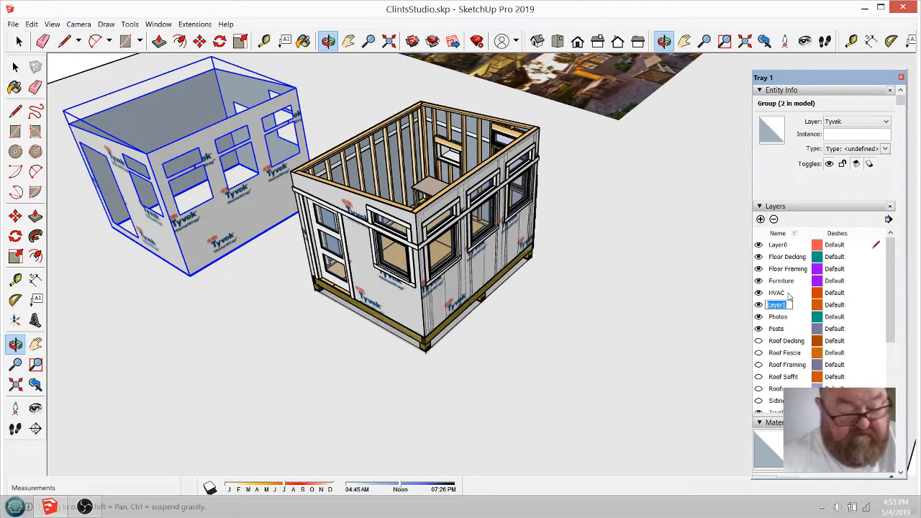
text(Drywall)
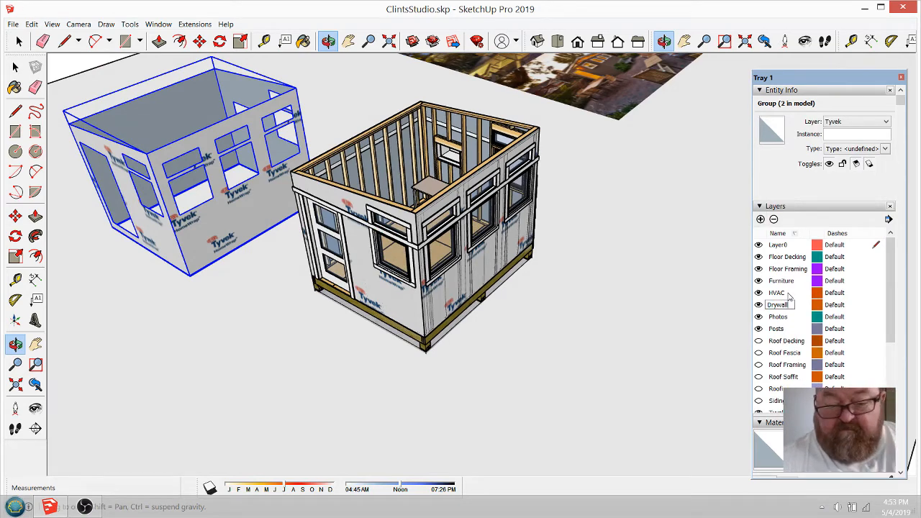
key(Return)
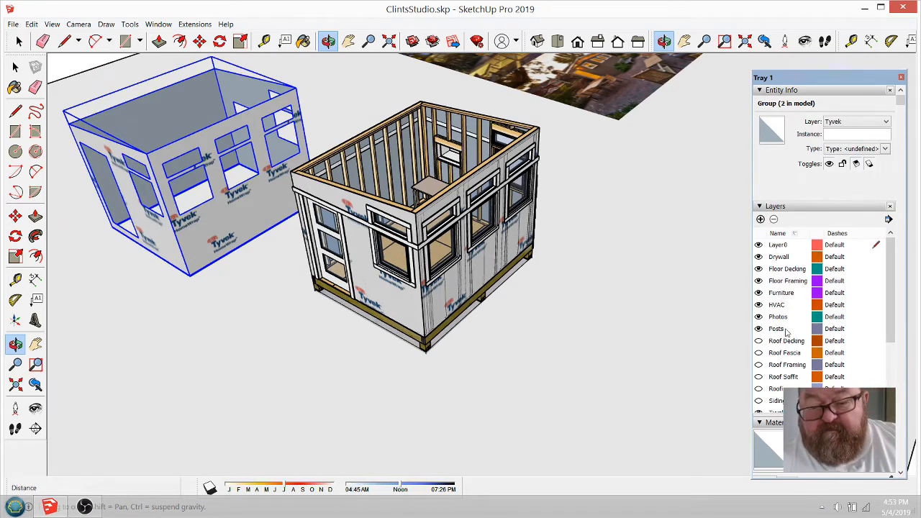
Assign the pasted shell to the Drywall layer and toggle that layer's visibility off and on to check it
click(885, 122)
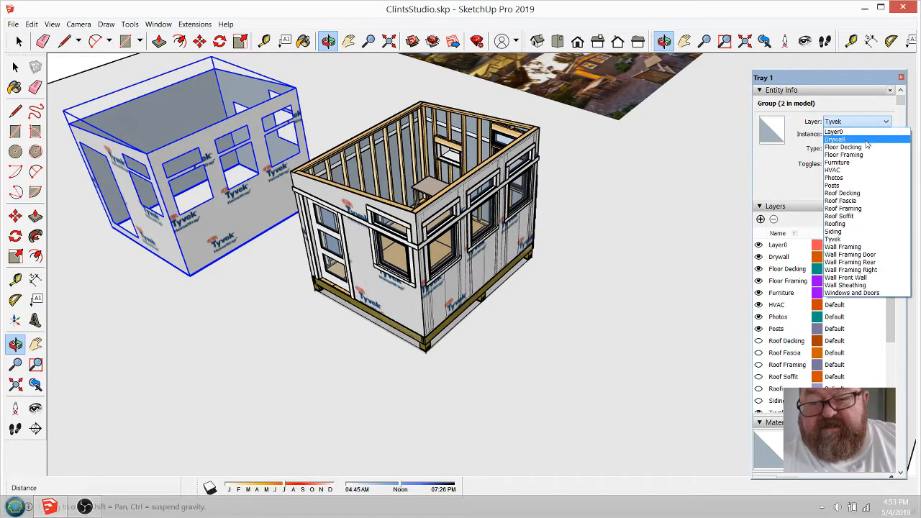
click(838, 138)
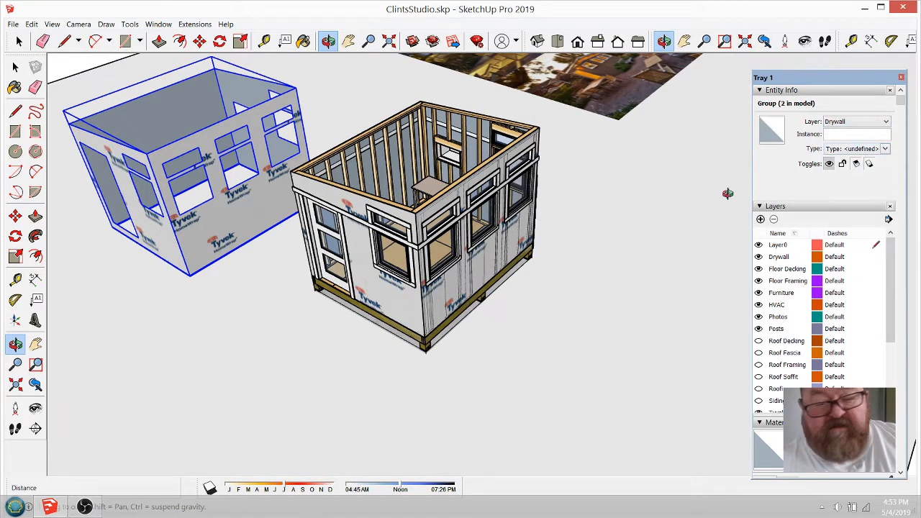
click(758, 257)
click(758, 257)
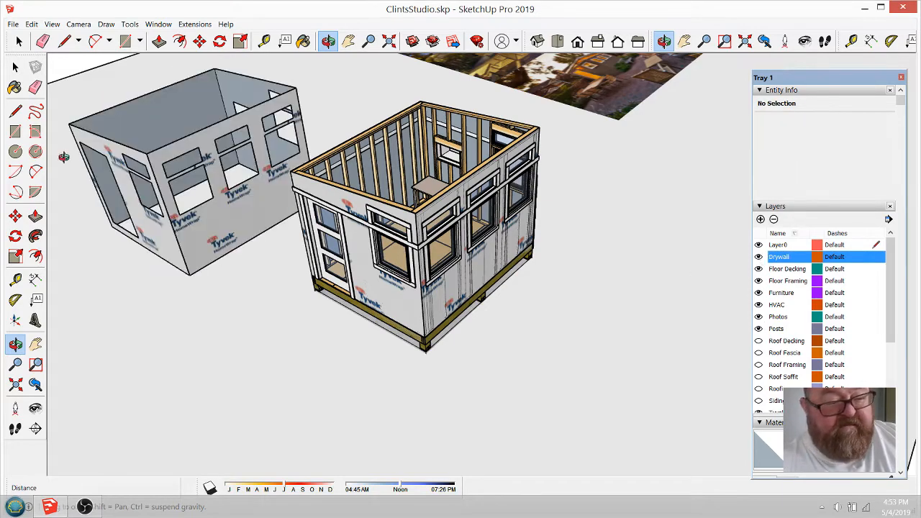
Open the duplicated shell group beside the studio for editing
scroll(281, 214, down, 3)
scroll(425, 266, down, 2)
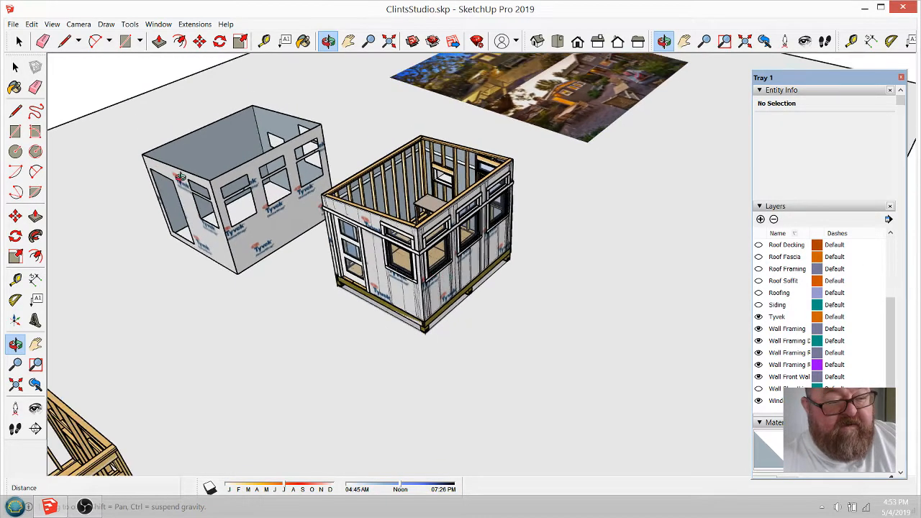
scroll(180, 176, up, 5)
click(303, 41)
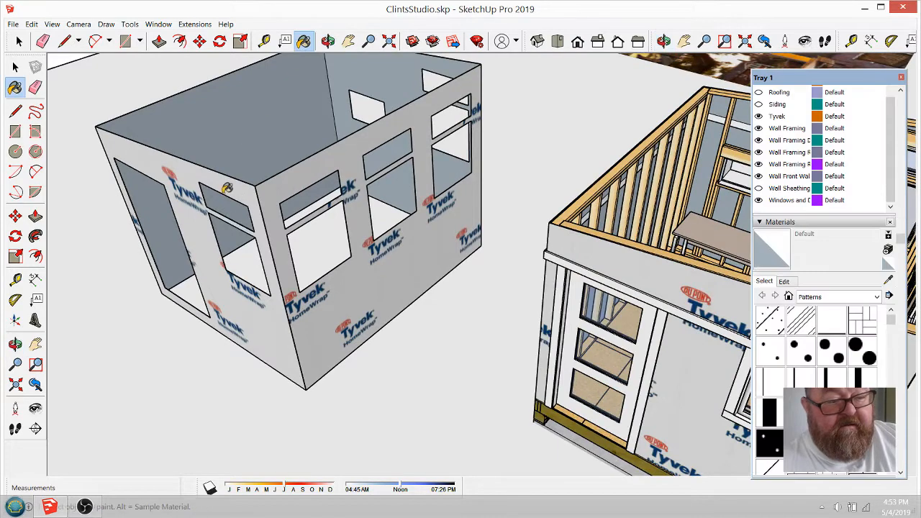
click(20, 41)
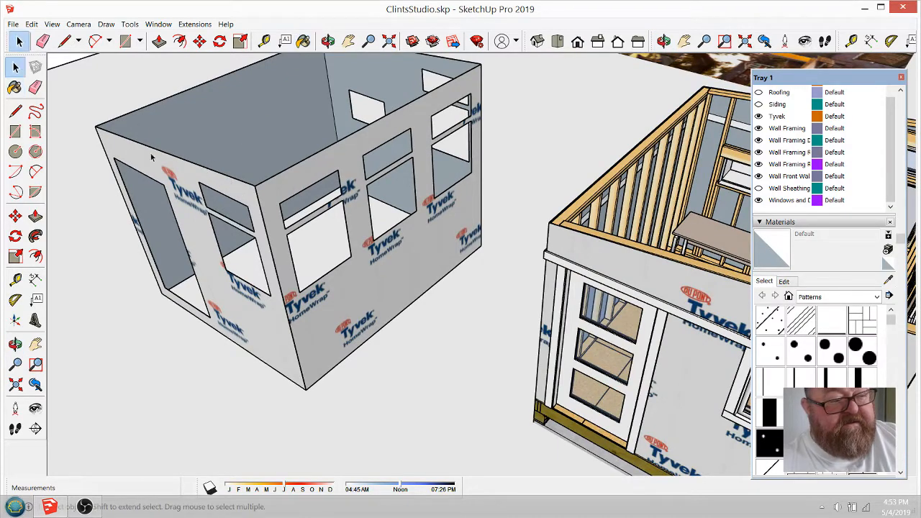
click(158, 166)
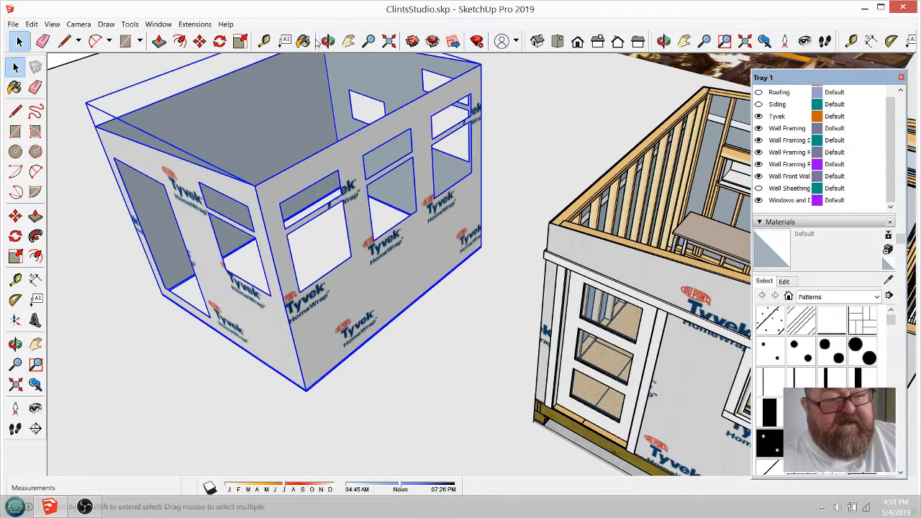
click(303, 41)
middle_drag(457, 255, 311, 224)
click(20, 41)
double_click(122, 148)
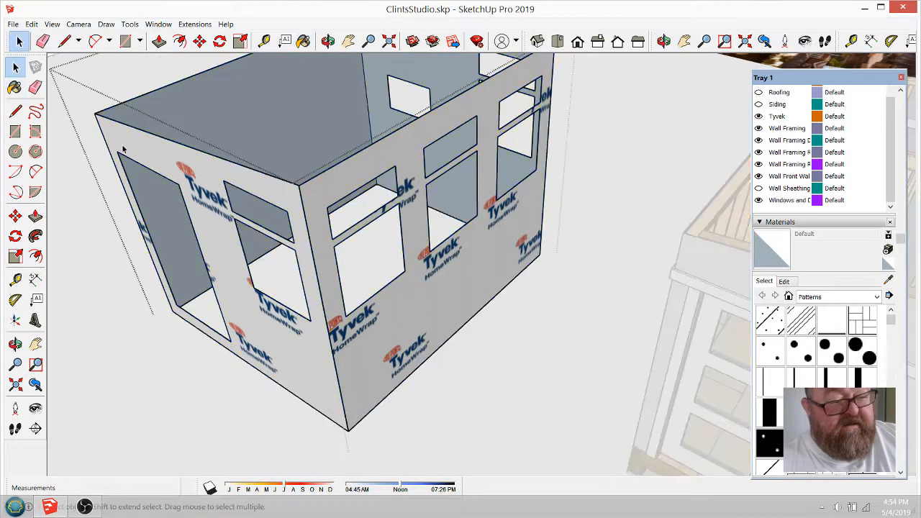
Paint the shell's front door wall and three-window side wall with the Default material, replacing the Tyvek texture
click(302, 41)
click(210, 167)
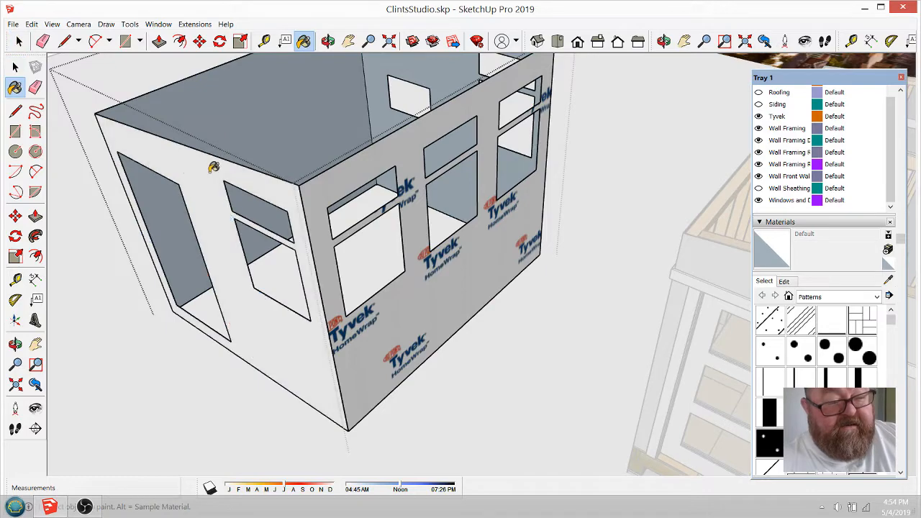
click(350, 164)
Paint the shell's solid long wall and its rear wall with the small opening in the Default material
click(327, 41)
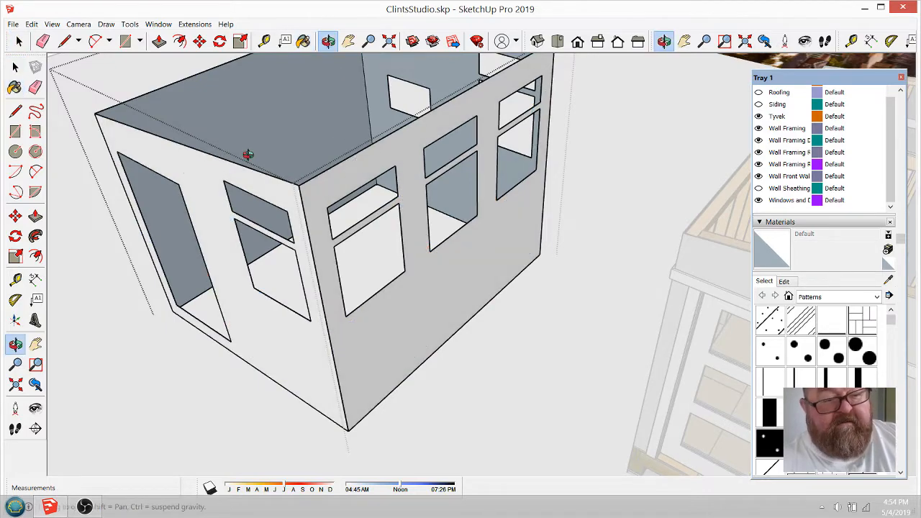
mouse_move(246, 154)
mouse_down()
mouse_move(540, 207)
mouse_move(345, 179)
mouse_up()
click(303, 41)
click(567, 235)
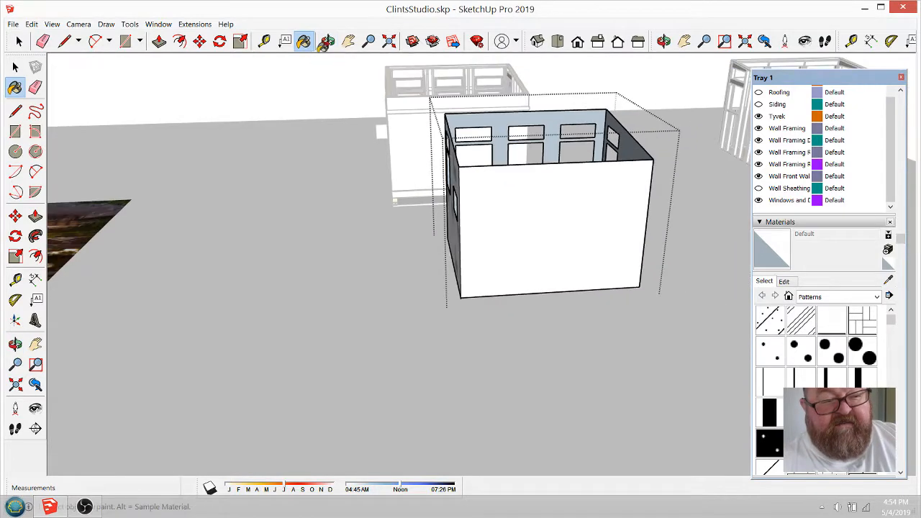
click(326, 41)
drag(439, 236, 310, 61)
click(302, 41)
click(591, 173)
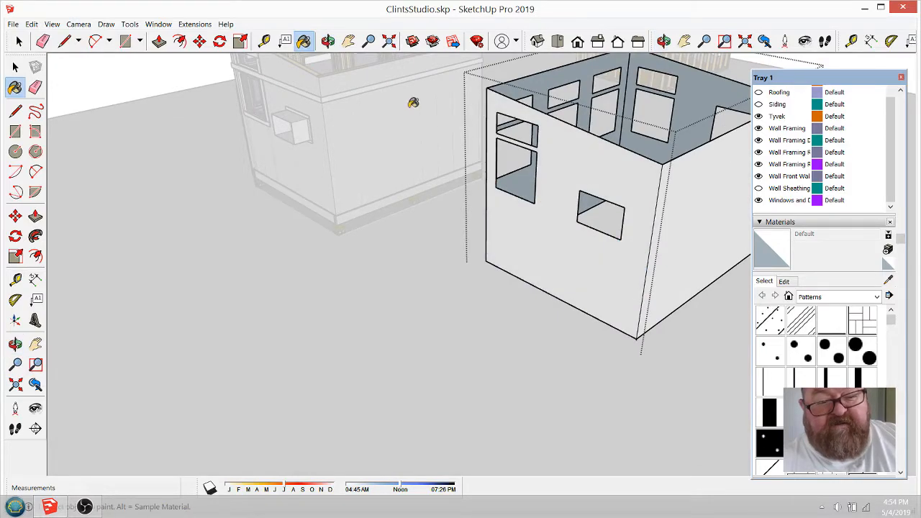
Examine the repainted shell from all sides and compare it with the framed studio next to it
click(326, 41)
drag(626, 189, 307, 237)
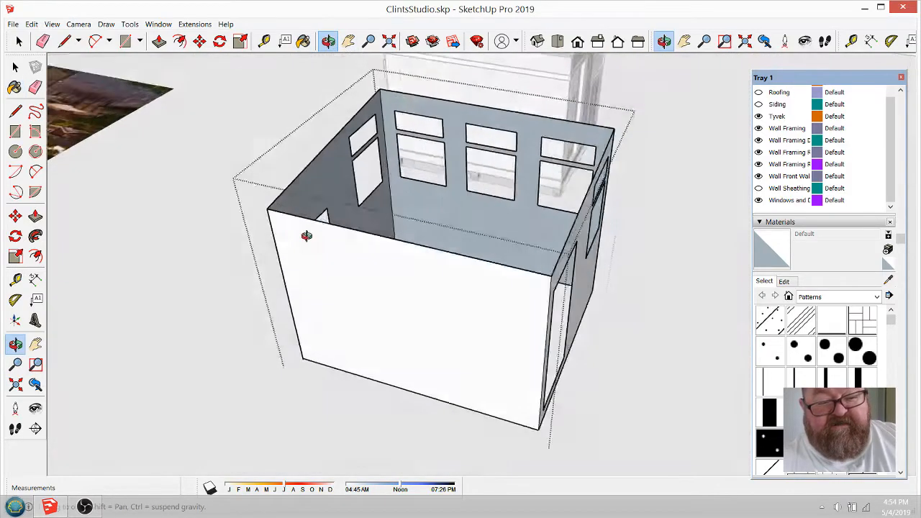
drag(493, 244, 438, 218)
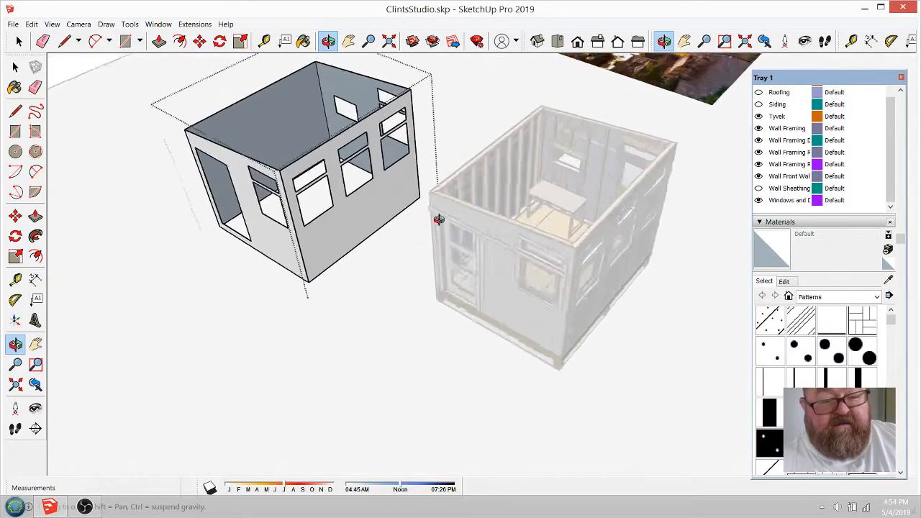
scroll(438, 219, up, 3)
scroll(435, 219, up, 2)
scroll(396, 259, down, 4)
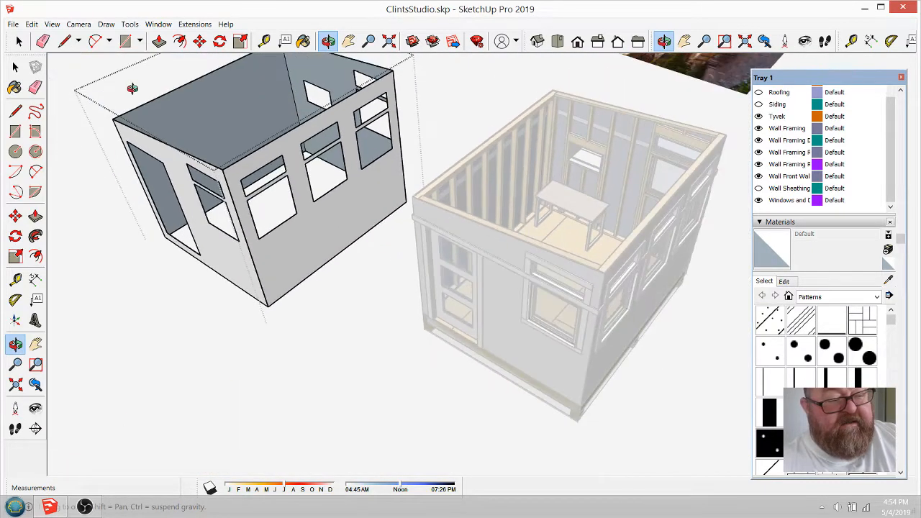
Close the shell group, move the shell by its top front corner onto the studio's matching corner, and hide the Tyvek layer
click(199, 41)
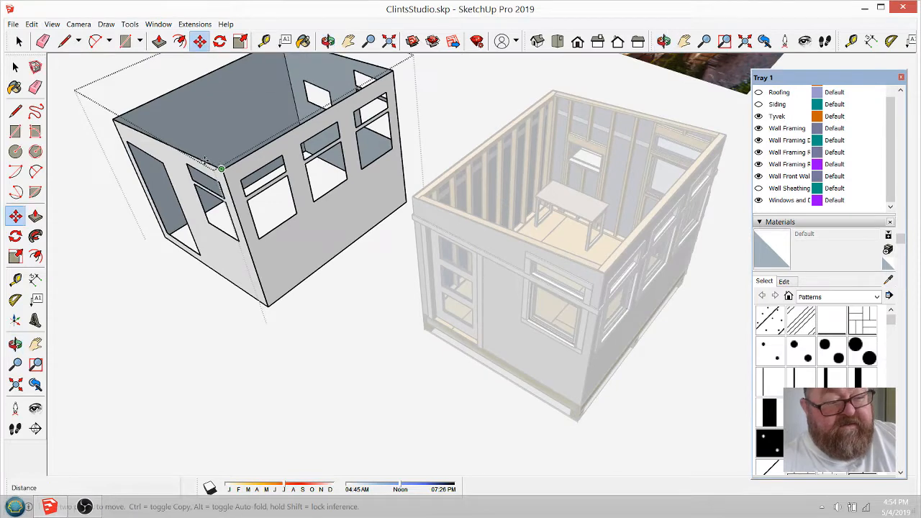
click(18, 41)
key(Escape)
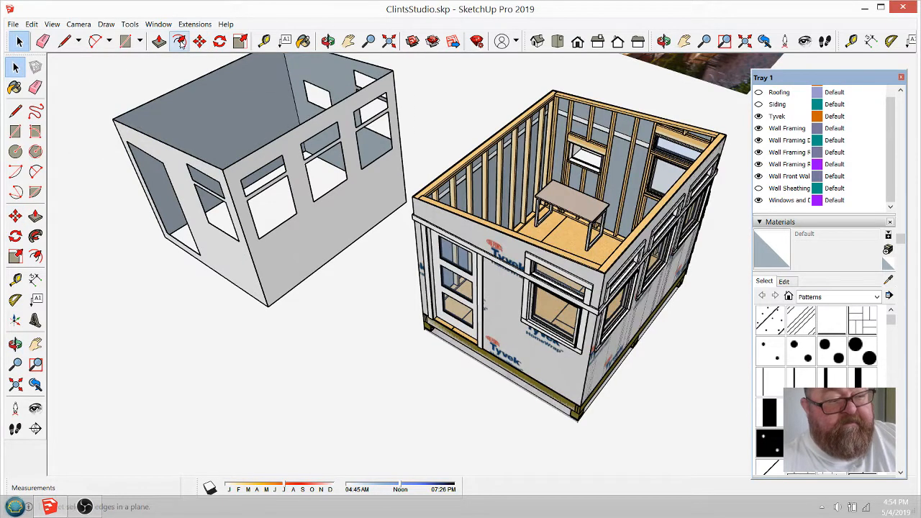
click(231, 176)
key(m)
click(223, 171)
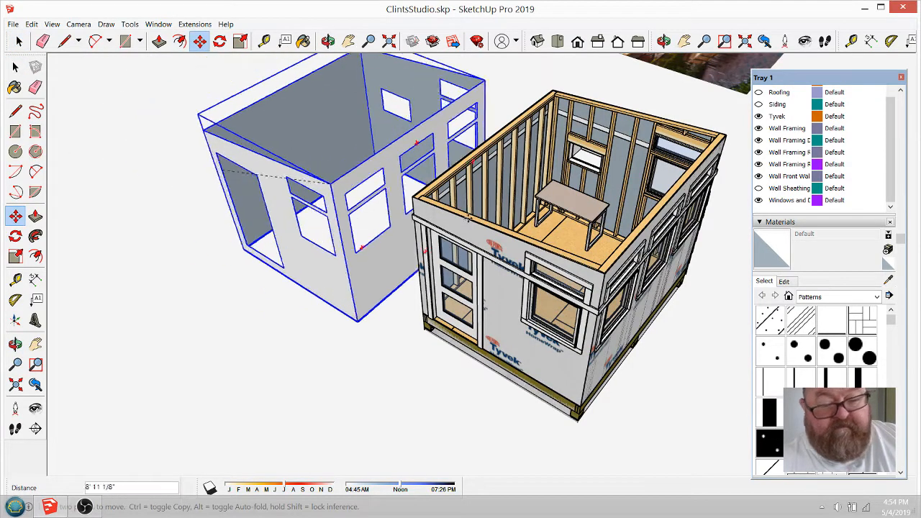
scroll(637, 302, up, 10)
scroll(637, 302, up, 3)
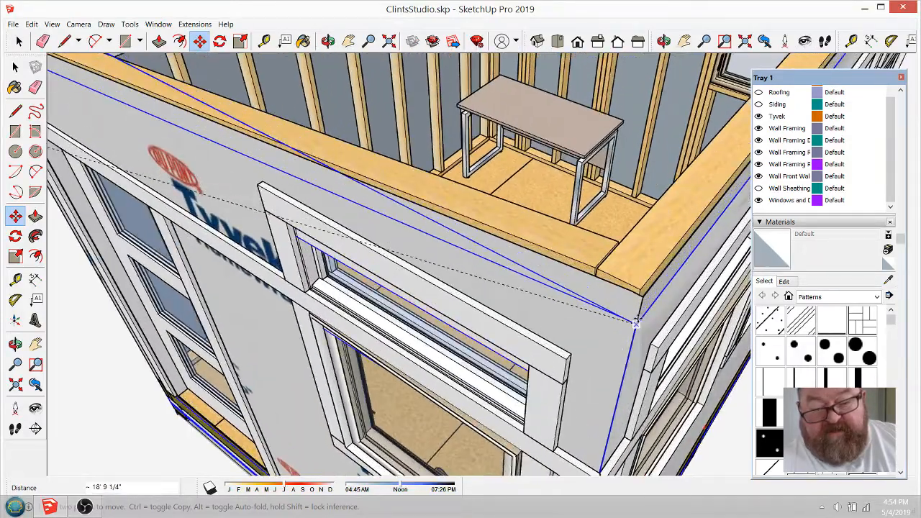
scroll(426, 305, down, 5)
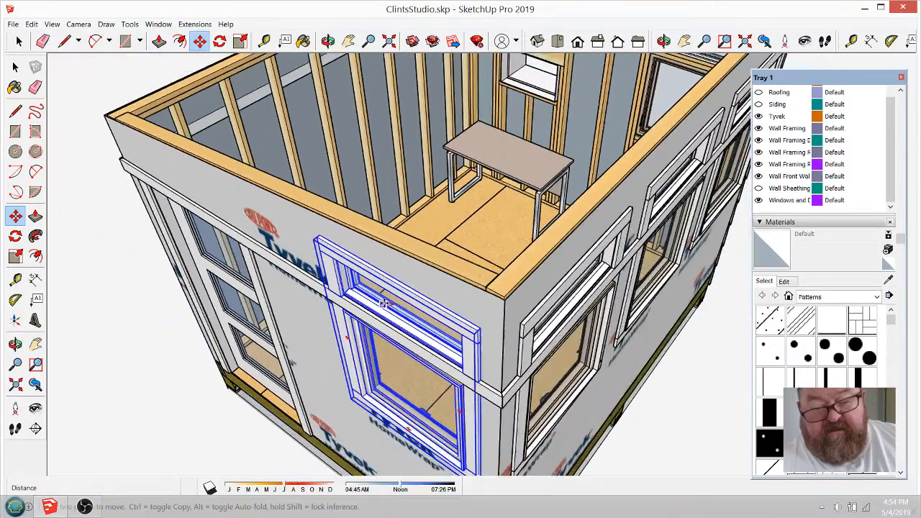
click(759, 117)
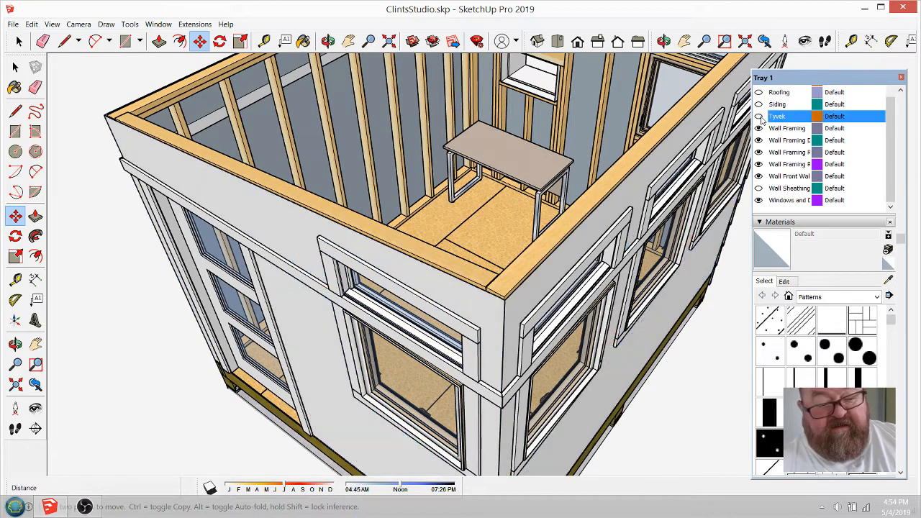
key(space)
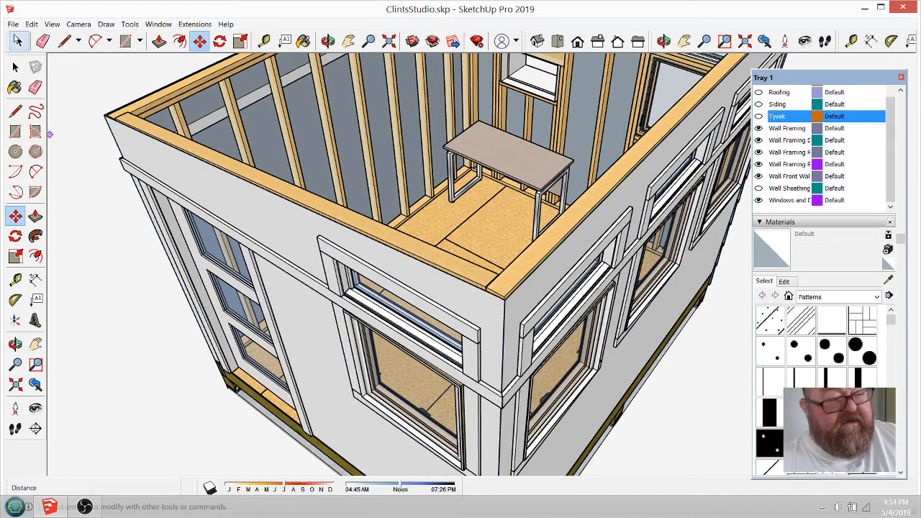
double_click(200, 196)
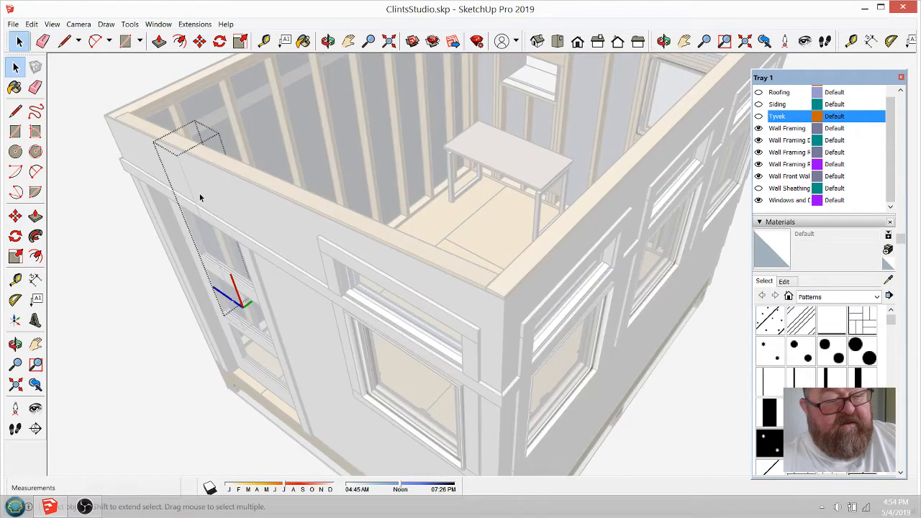
click(159, 41)
key(space)
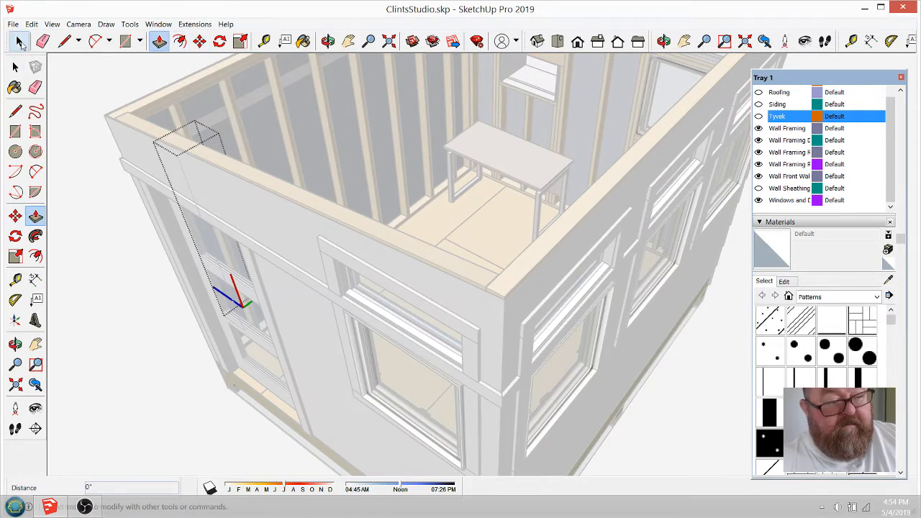
click(92, 113)
Open the shell group for editing, Push/Pull its front door wall inward 4", and push the three-window side wall inward too
scroll(498, 324, up, 2)
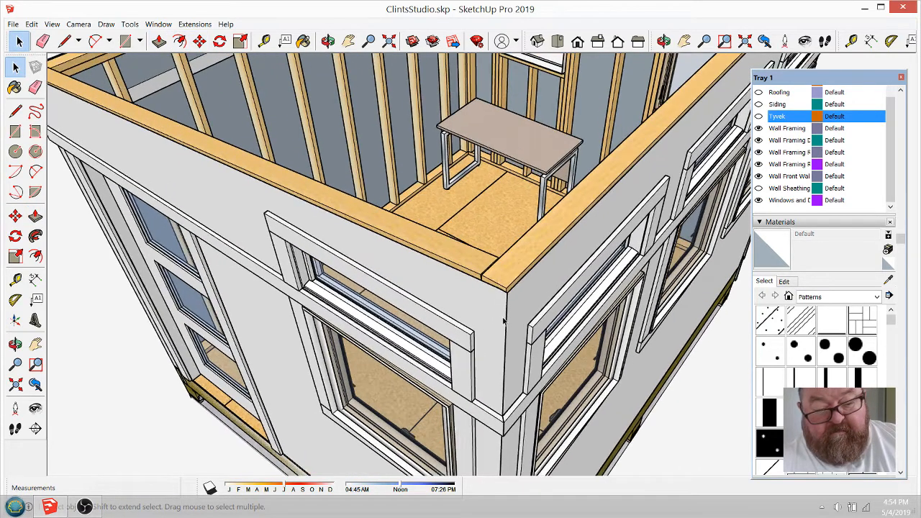
click(503, 322)
double_click(503, 321)
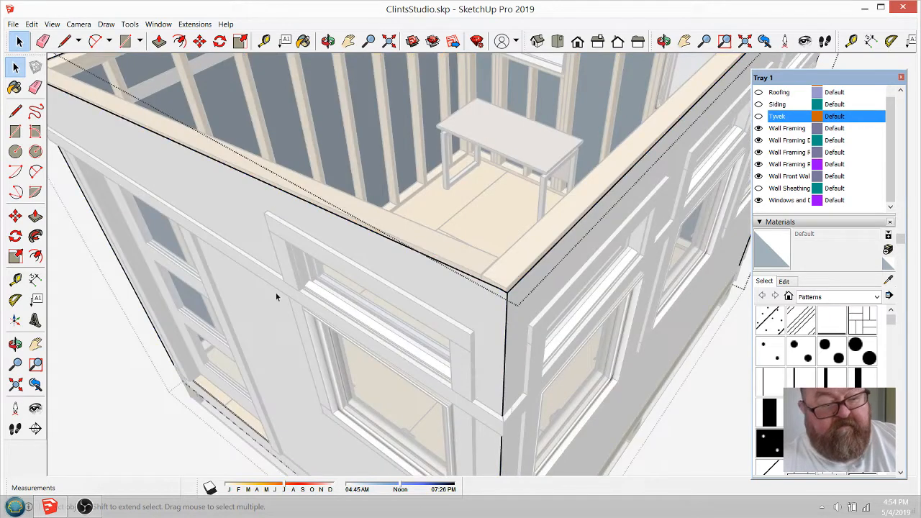
click(159, 41)
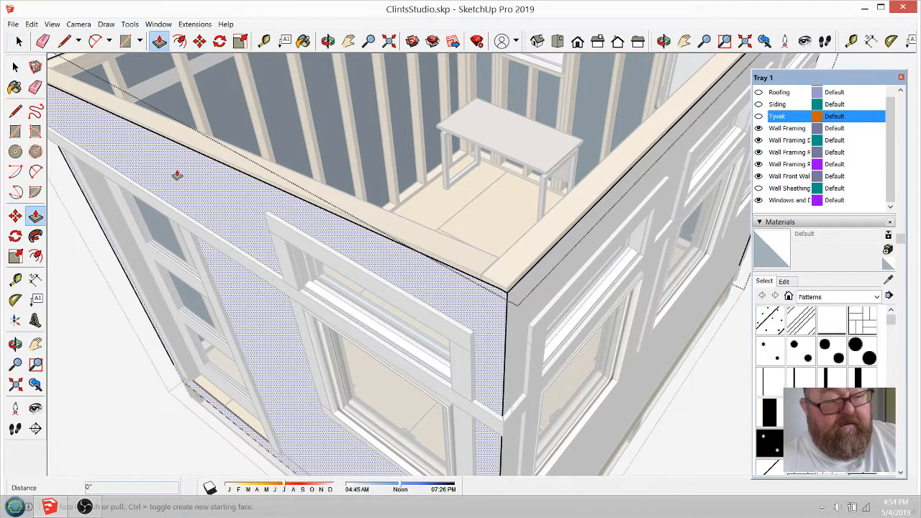
click(177, 175)
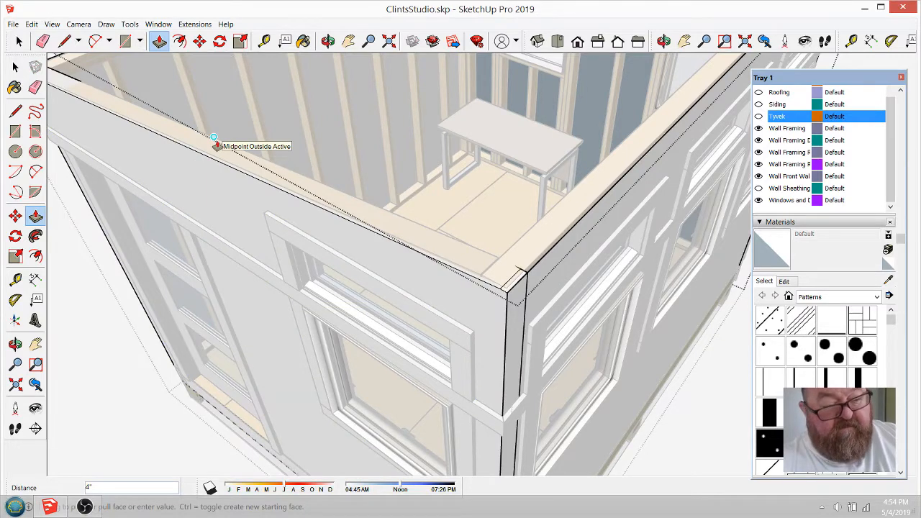
click(213, 137)
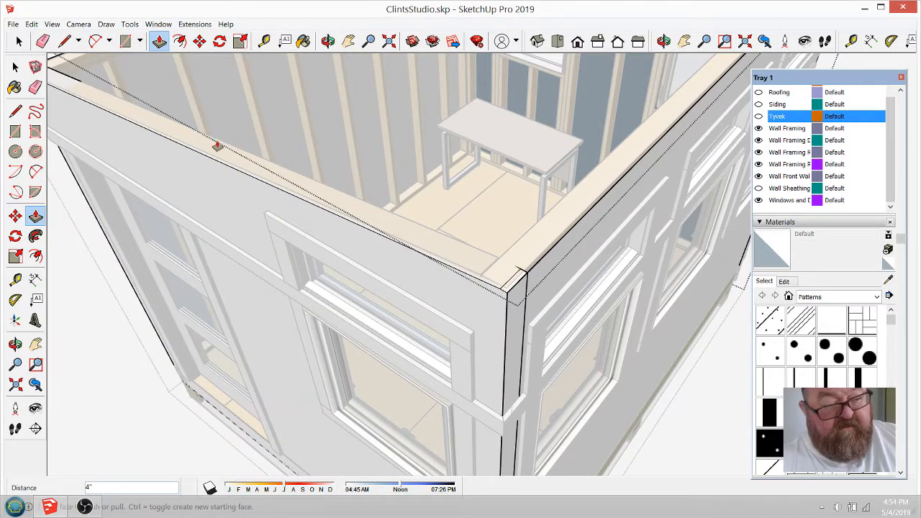
click(576, 235)
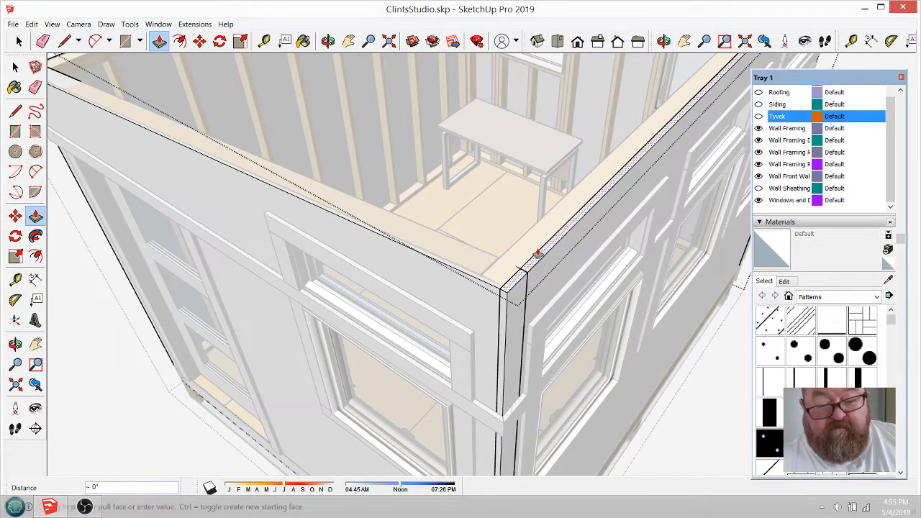
click(509, 250)
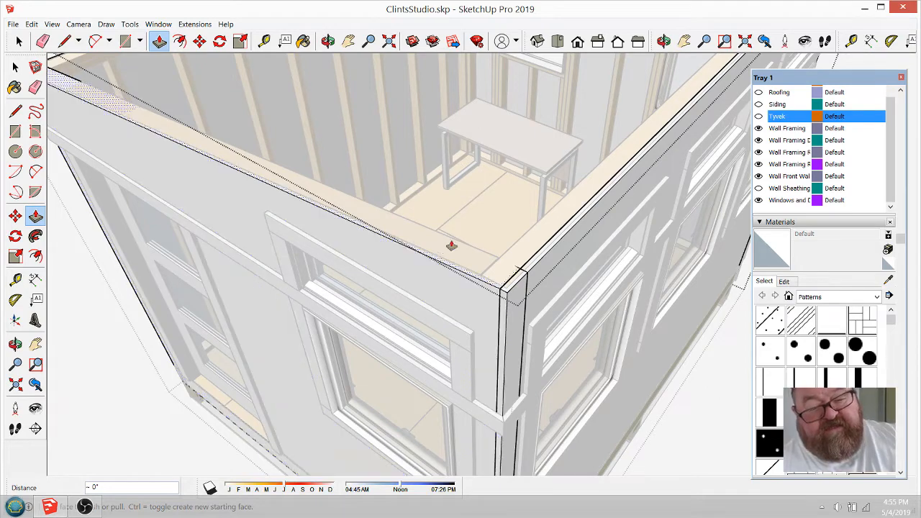
Push/Pull the shell's solid long wall inward 4" to the inner edge of the wall framing
middle_drag(444, 312, 393, 345)
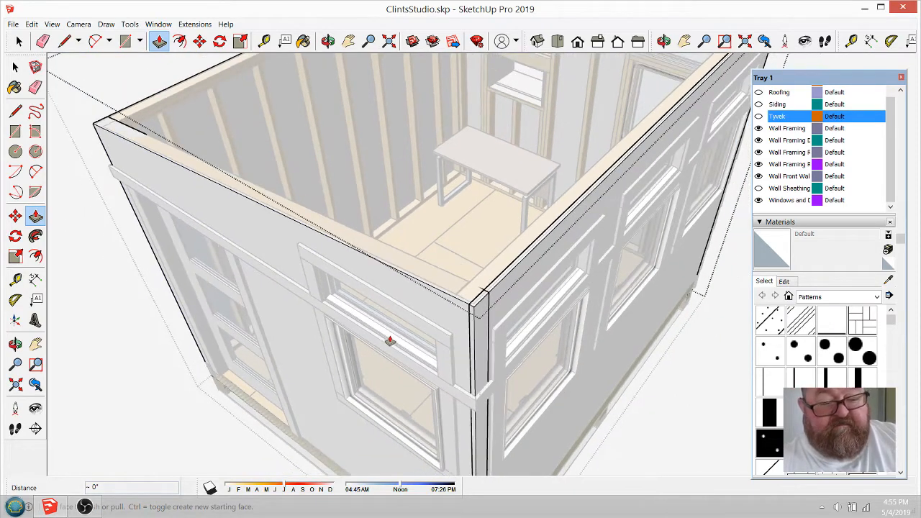
middle_drag(389, 341, 253, 115)
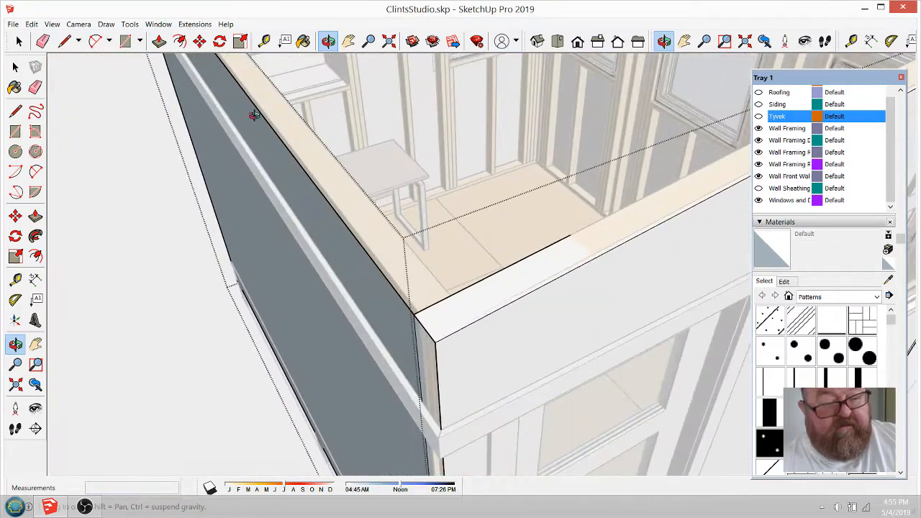
click(159, 41)
click(281, 176)
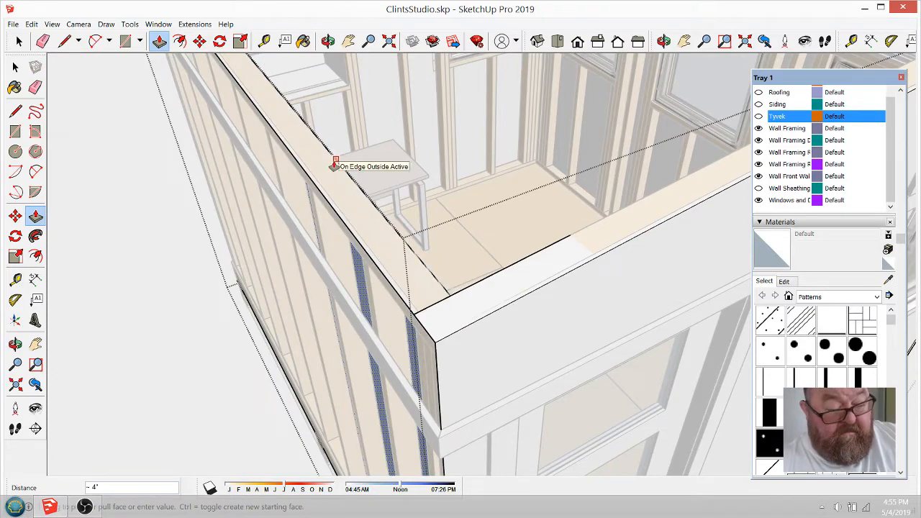
click(334, 165)
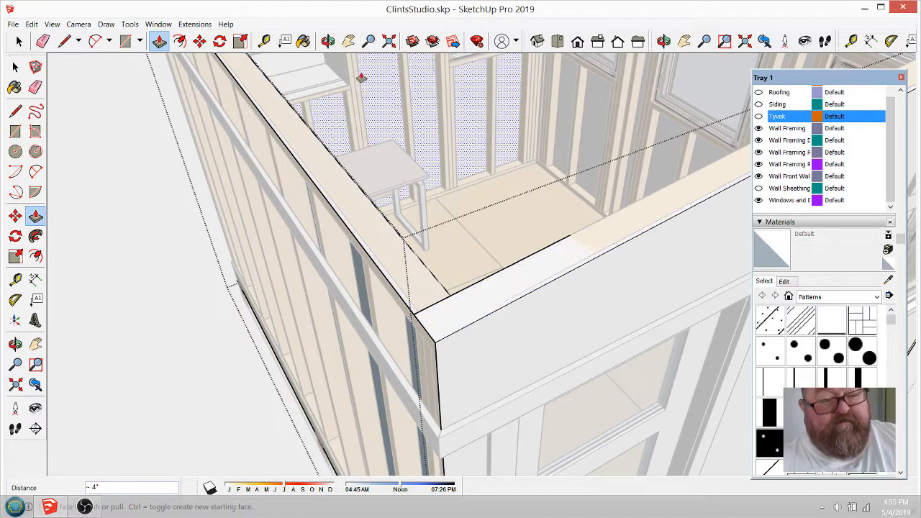
Push/Pull the shell's rear wall with the small opening inward 4" to the inner face of the framing
middle_drag(367, 86, 595, 222)
scroll(595, 221, down, 5)
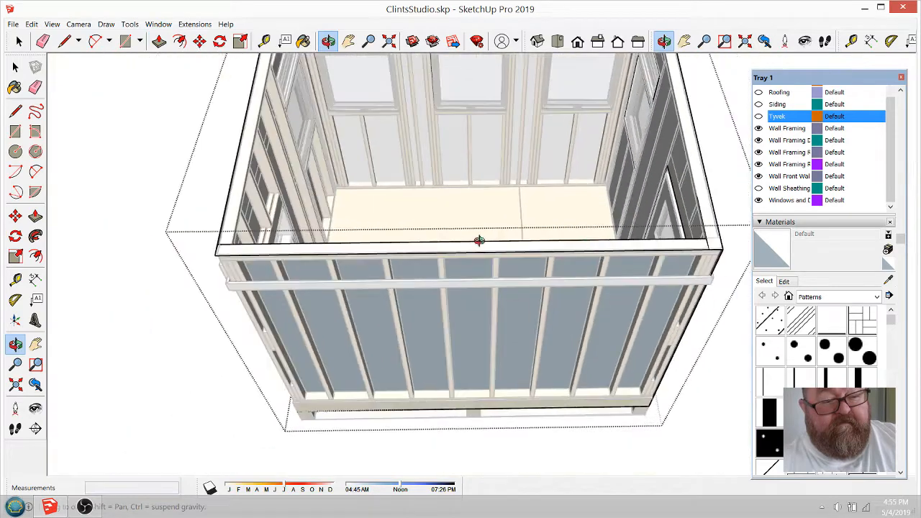
middle_drag(479, 240, 604, 190)
scroll(387, 228, up, 3)
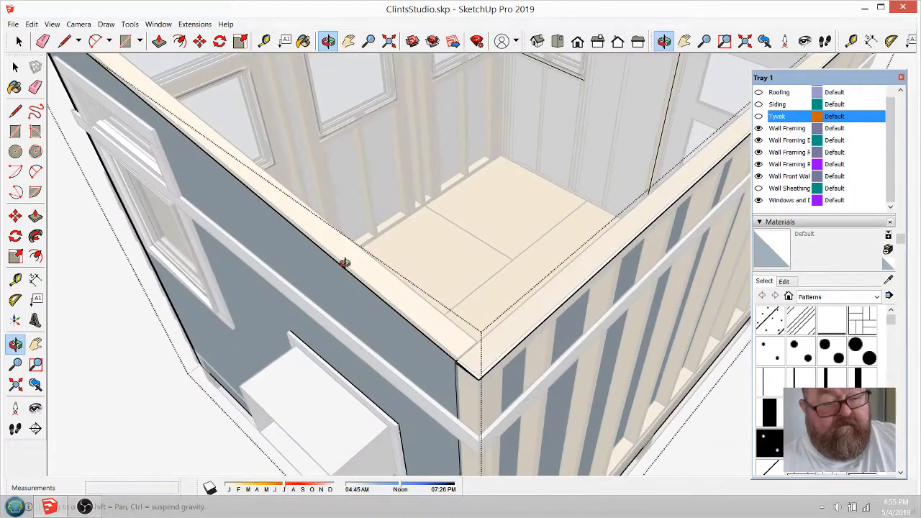
click(159, 41)
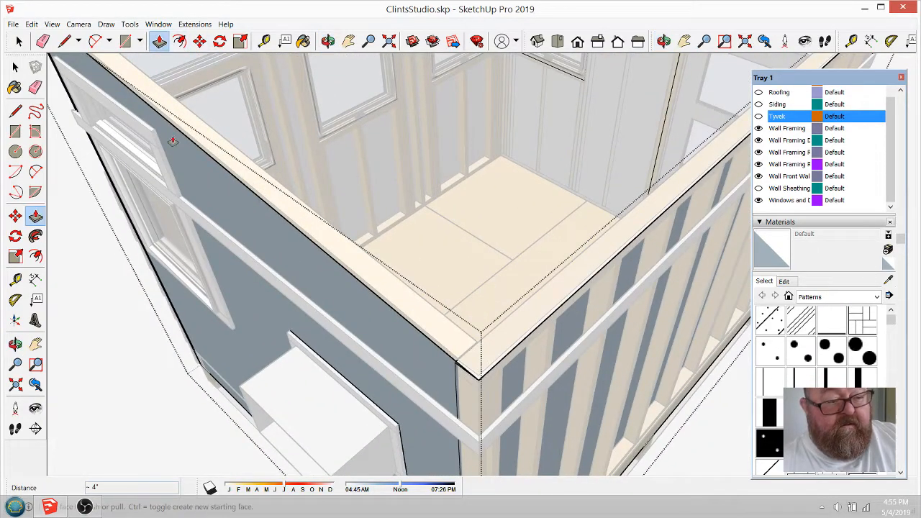
click(199, 180)
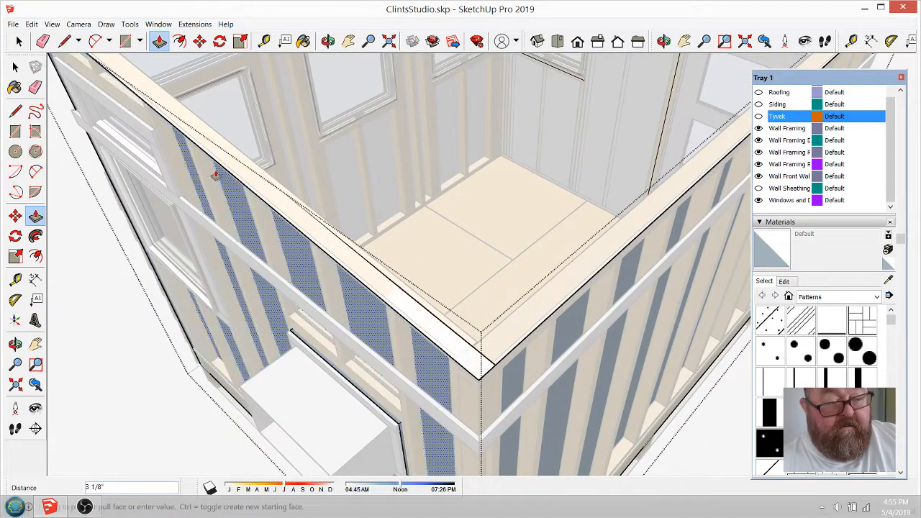
click(251, 165)
Examine the rear corner and top edges where the three-window side wall meets the framing, from outside and inside
scroll(378, 264, down, 3)
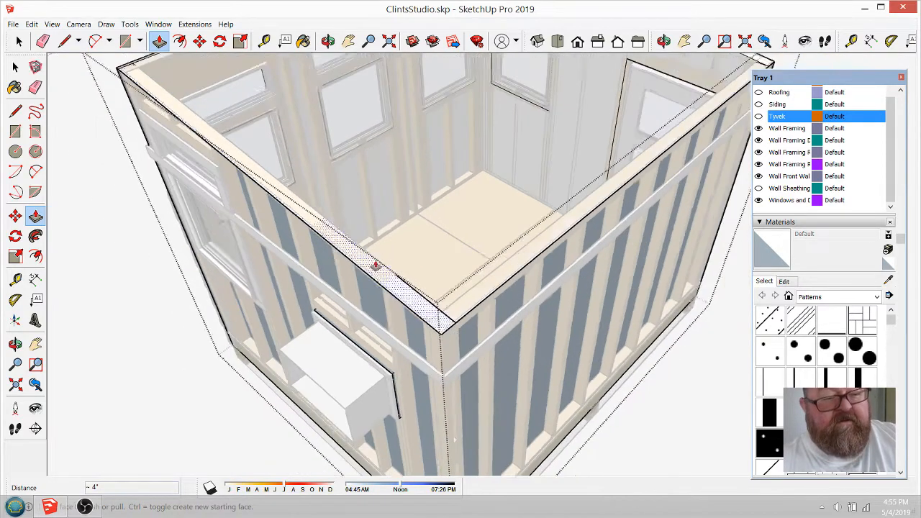
click(328, 41)
drag(211, 149, 532, 170)
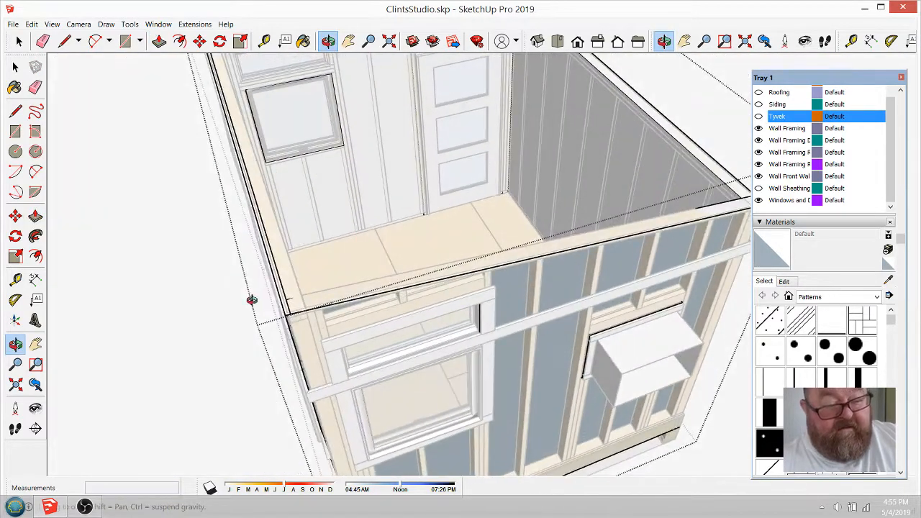
scroll(251, 300, up, 8)
scroll(326, 324, down, 4)
scroll(438, 312, down, 2)
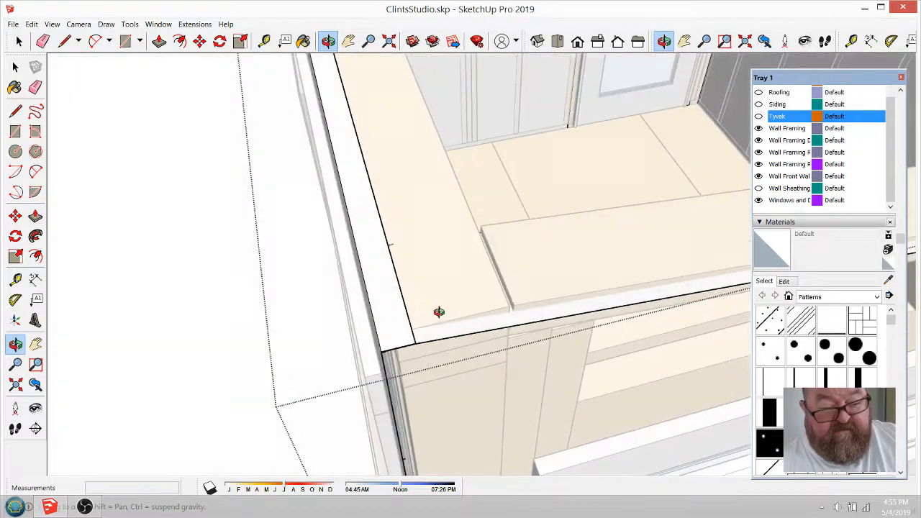
drag(438, 312, 232, 294)
scroll(385, 207, up, 3)
scroll(385, 207, down, 3)
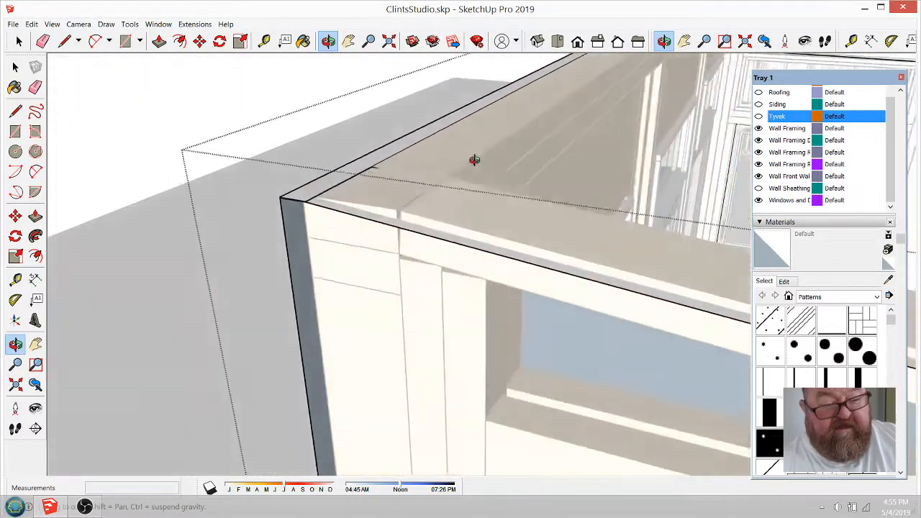
drag(472, 158, 136, 208)
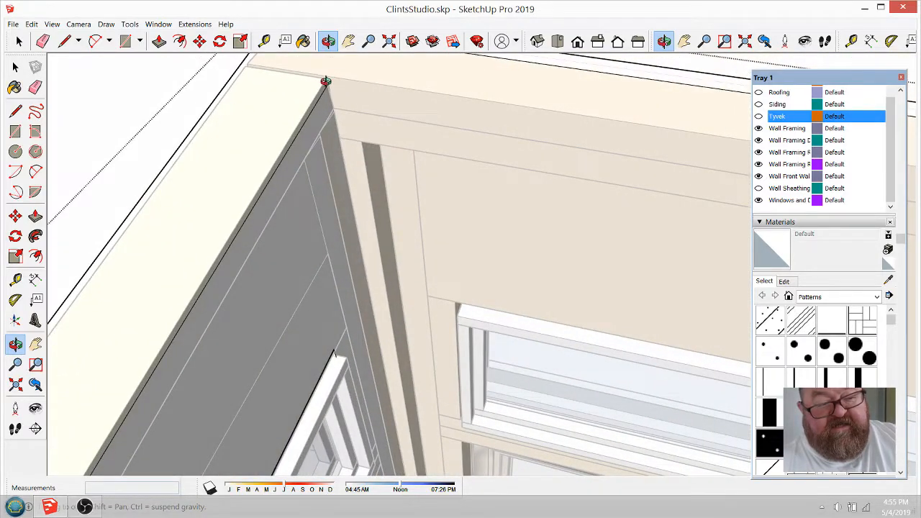
drag(326, 81, 208, 157)
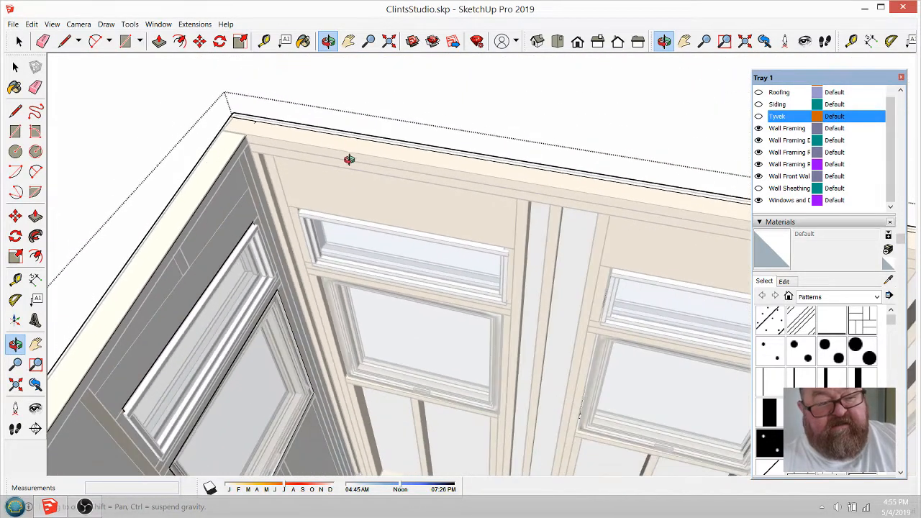
scroll(441, 209, down, 2)
Close the shell group and hide the four Wall Framing layers and the front wall layer
click(20, 42)
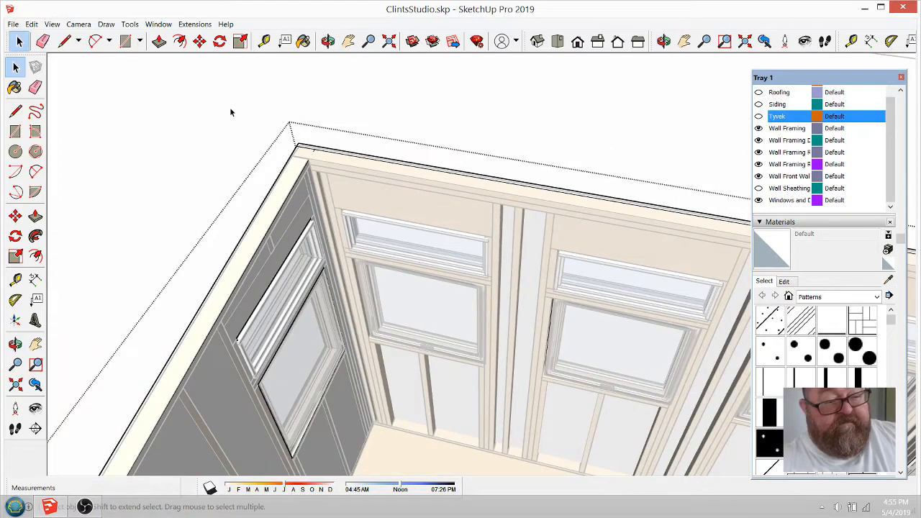
click(234, 115)
scroll(317, 129, down, 2)
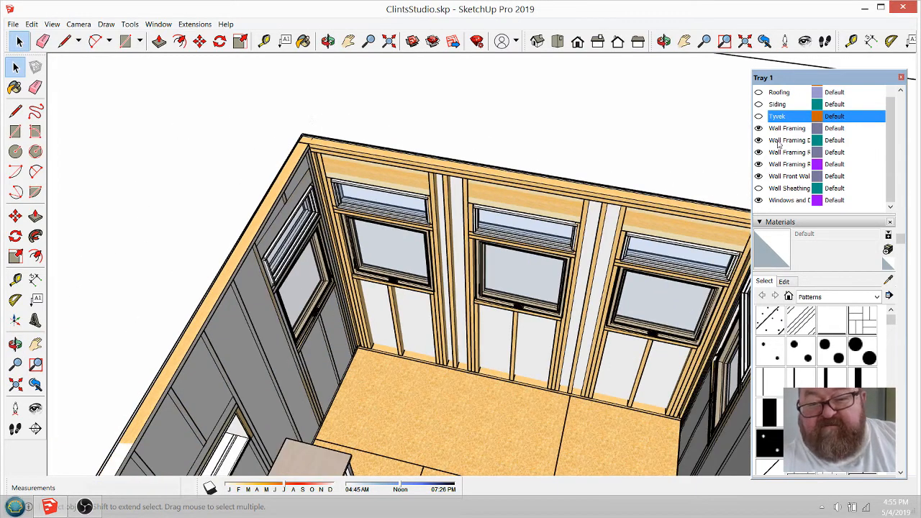
click(759, 129)
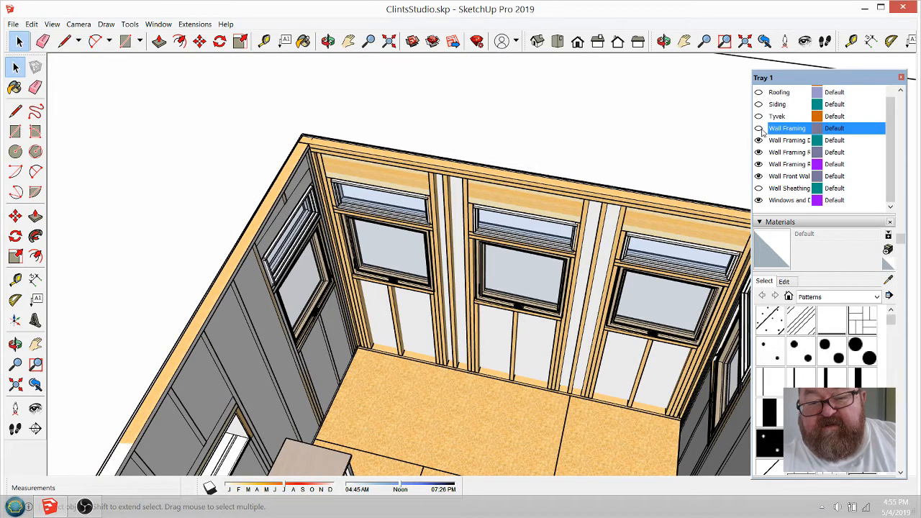
click(758, 140)
click(759, 153)
click(758, 164)
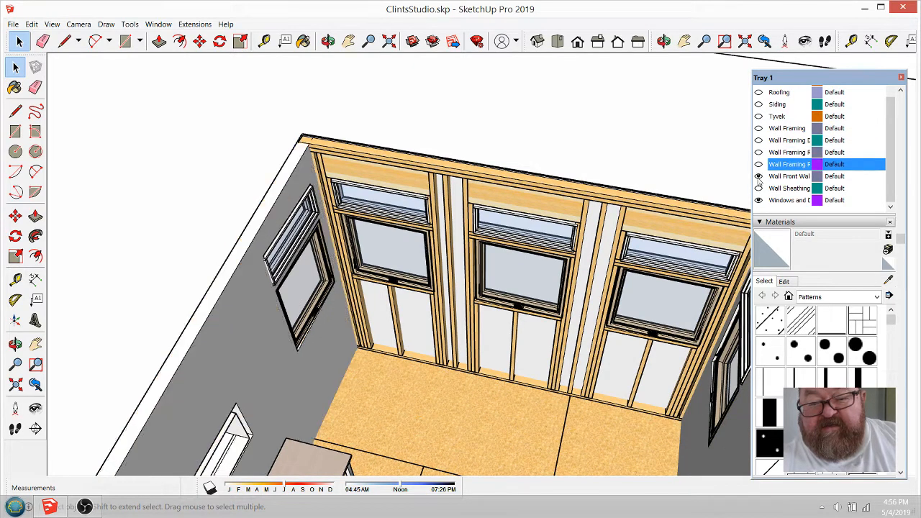
click(758, 176)
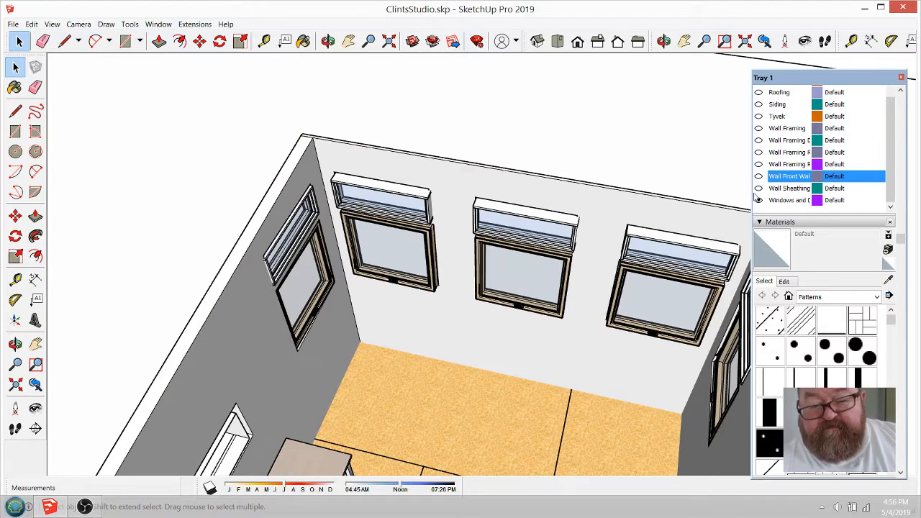
Hide the windows and doors layer and open the wall shell group for editing
click(758, 201)
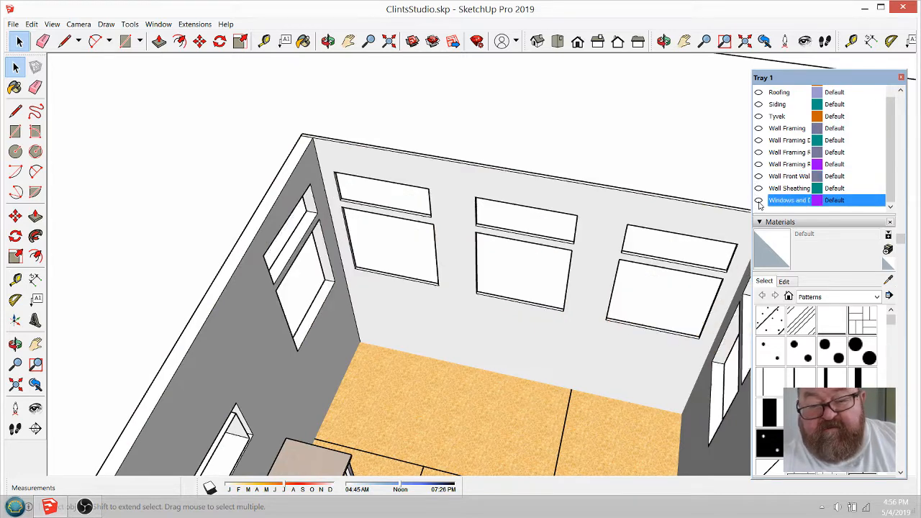
triple_click(326, 153)
scroll(324, 153, up, 5)
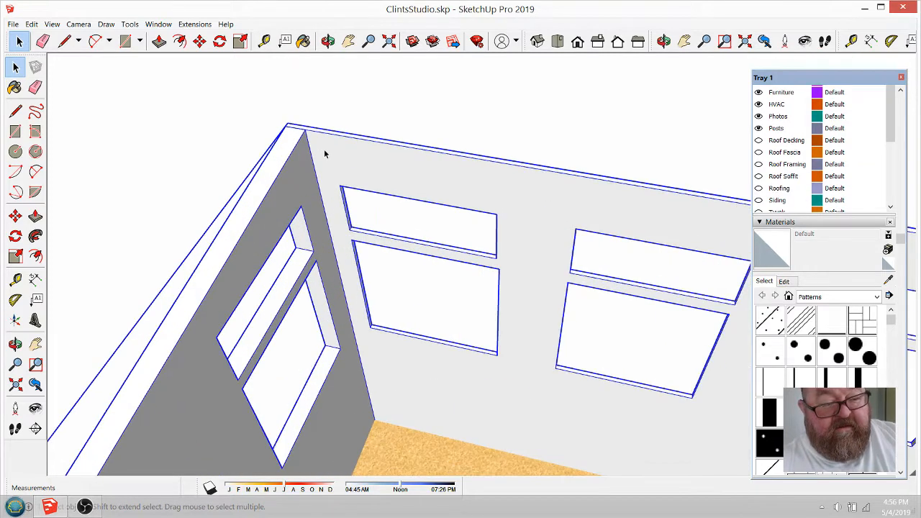
double_click(338, 153)
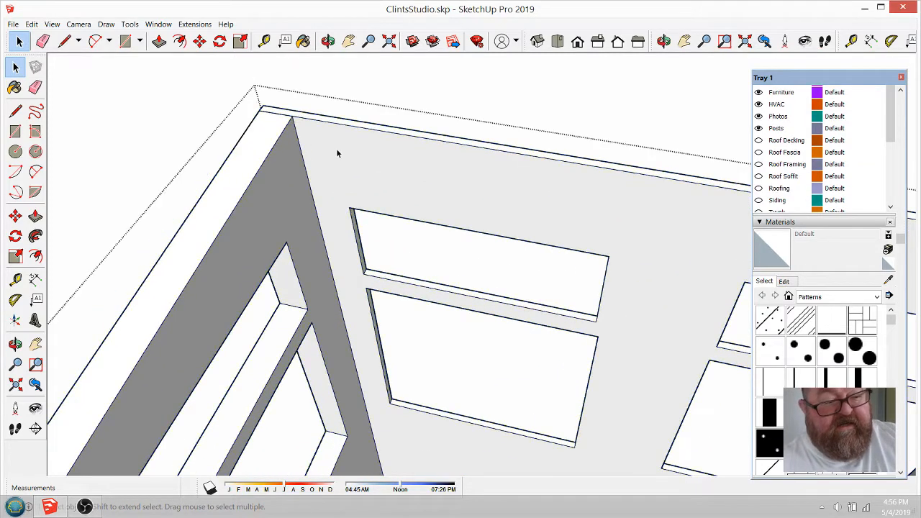
Push/Pull the three-window wall inward 3" and check it by briefly showing the front wall layer
click(159, 41)
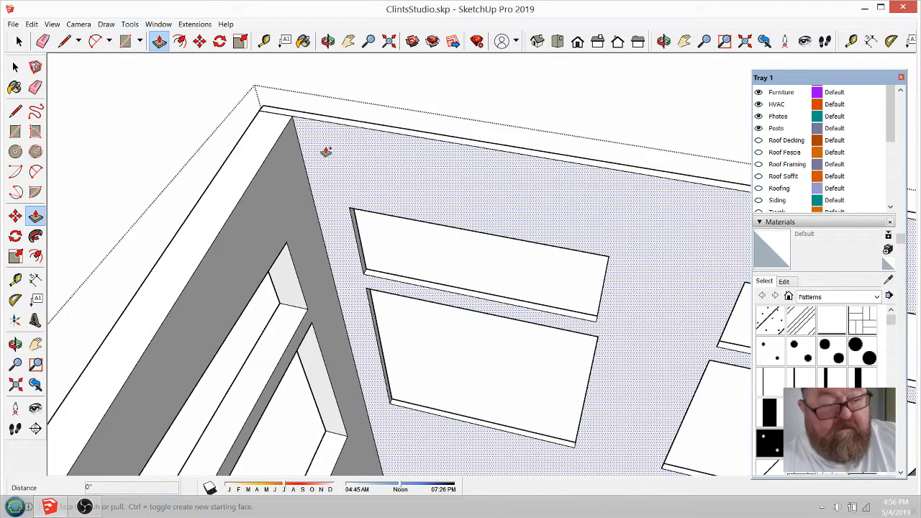
drag(325, 152, 307, 165)
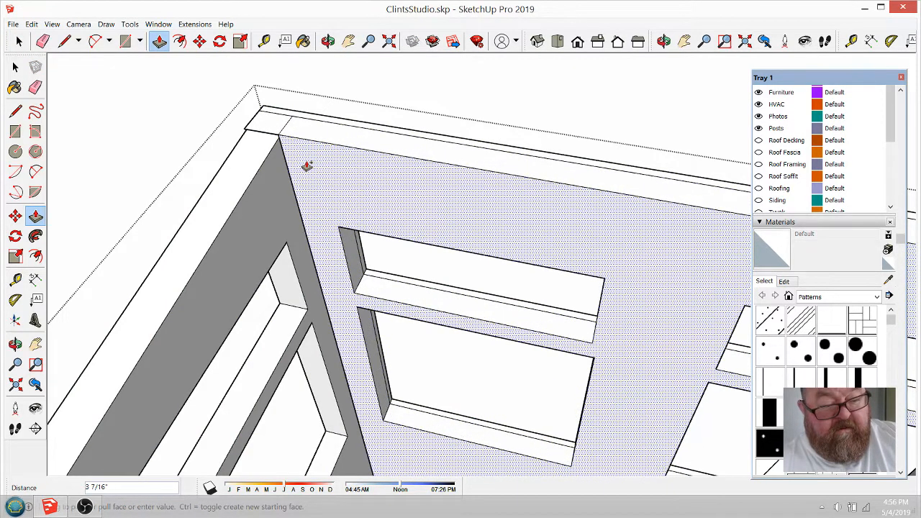
text(3)
key(Return)
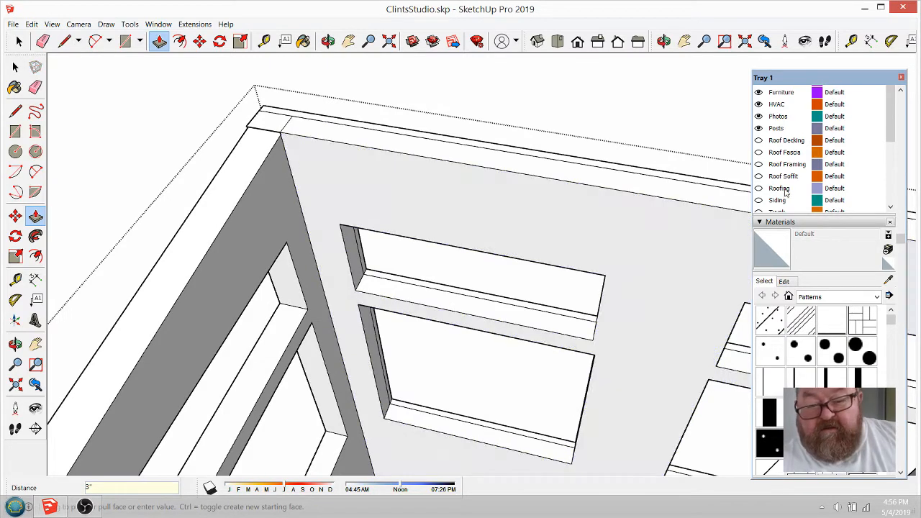
scroll(774, 183, down, 4)
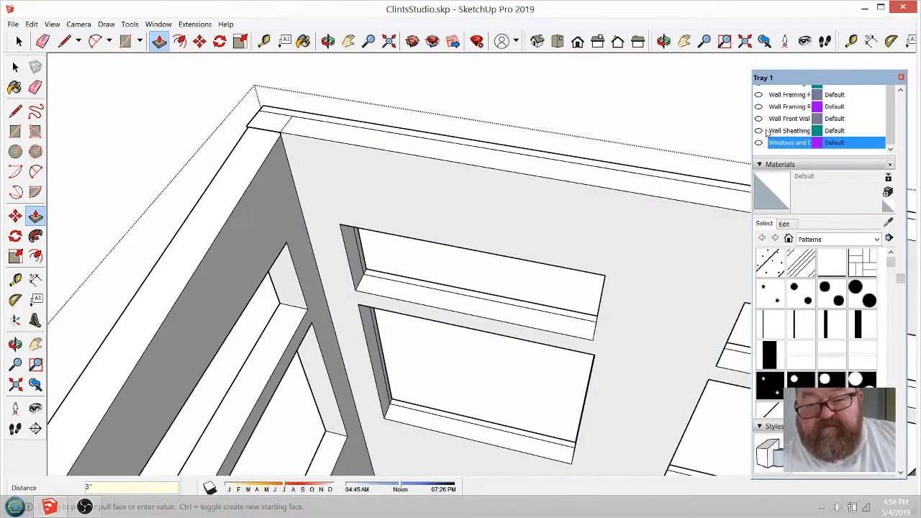
click(758, 119)
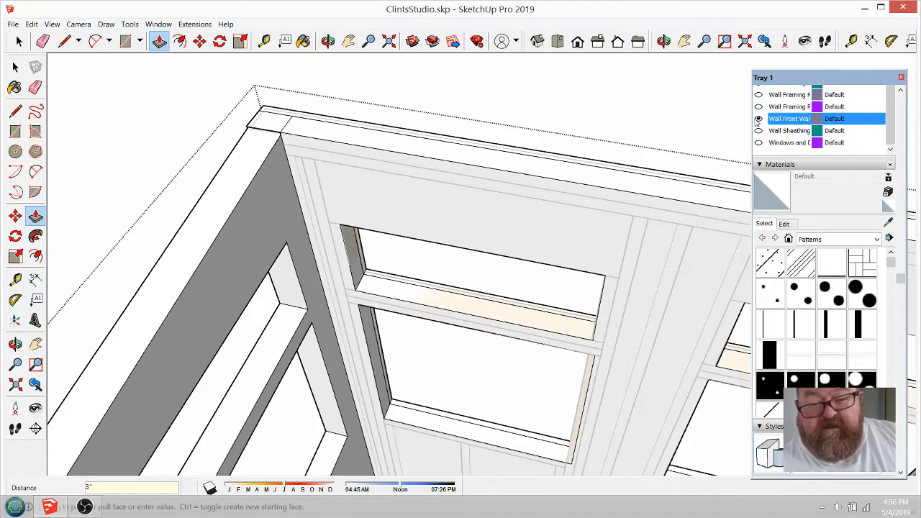
click(758, 119)
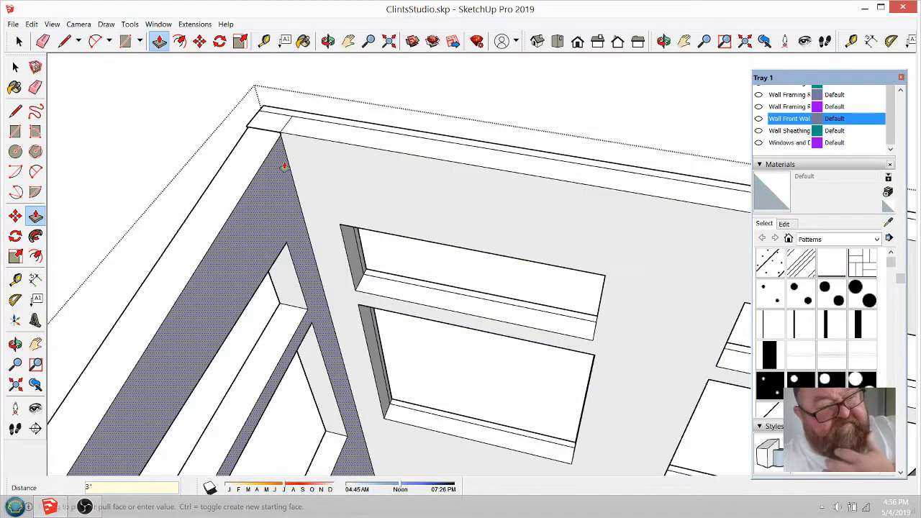
Push/Pull the inner face of the rear wall with the small opening inward 1/2" for the drywall thickness
middle_drag(304, 127, 461, 167)
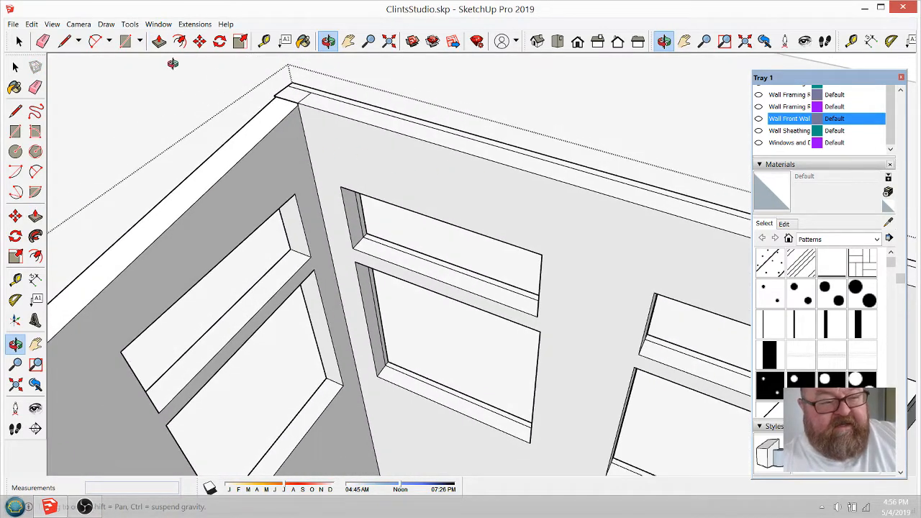
click(159, 41)
click(294, 139)
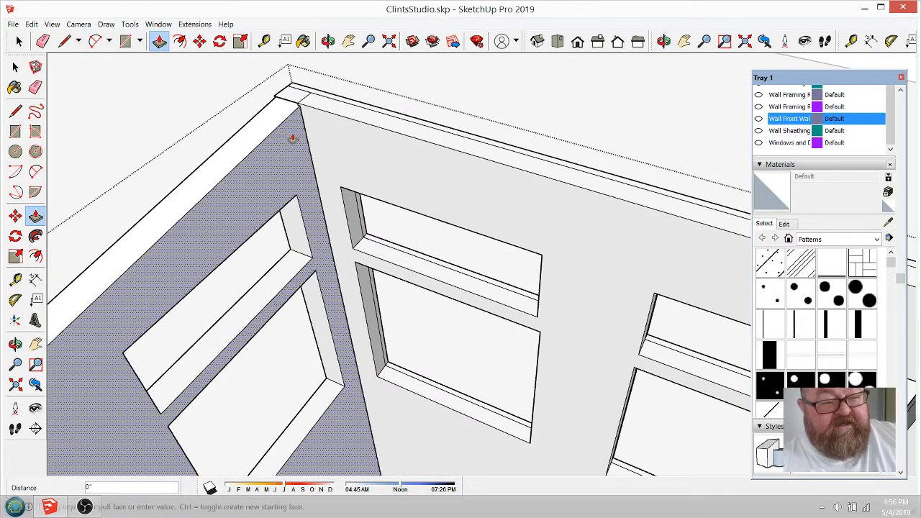
click(297, 144)
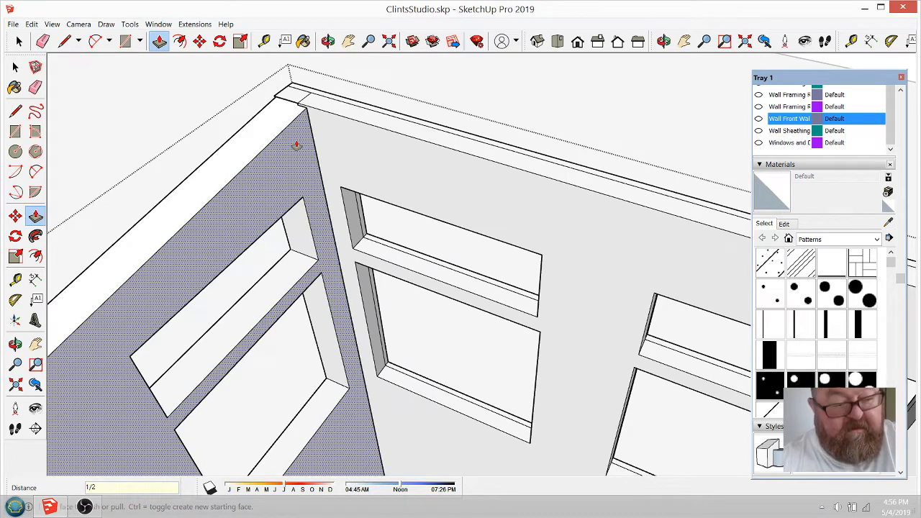
text(1/2)
key(Return)
Push/Pull the inner face of the three-window wall inward 1/2"
click(306, 135)
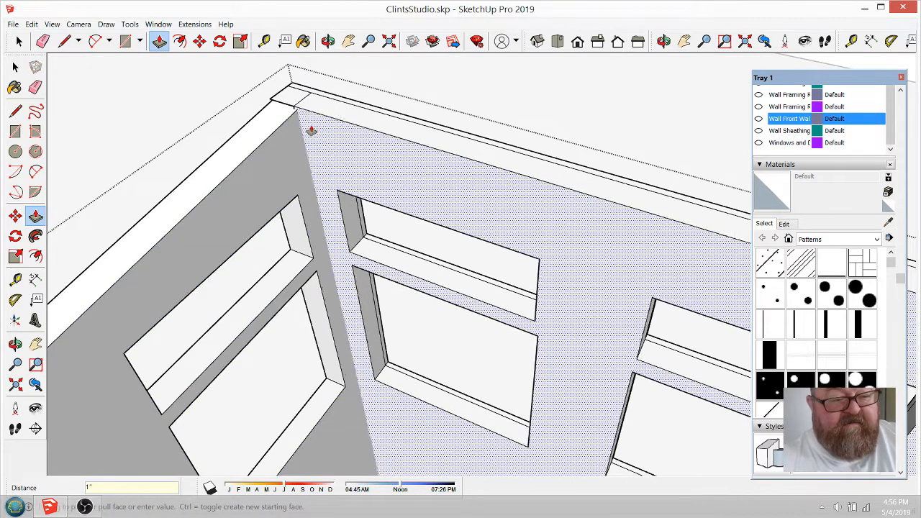
text(1/2)
key(Return)
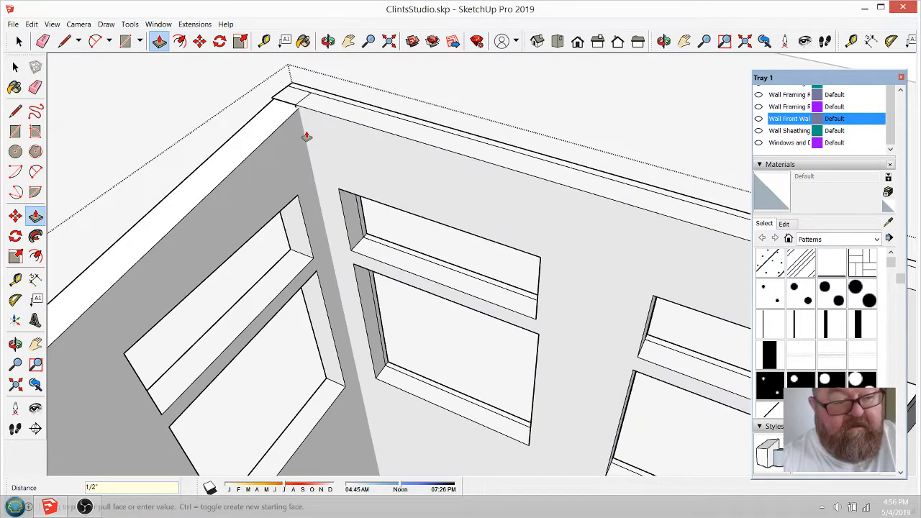
Push/Pull the inner face of the wall with the door opening inward 1/2"
scroll(306, 136, down, 6)
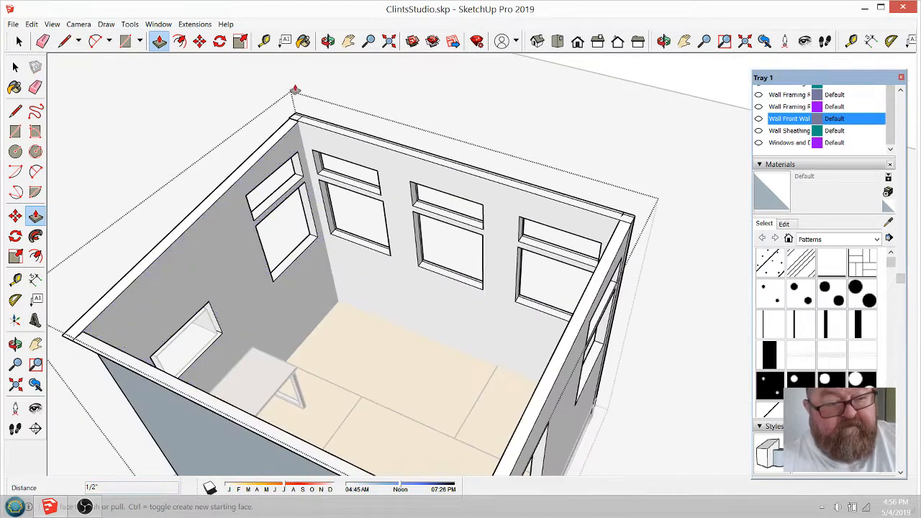
click(328, 41)
drag(309, 309, 644, 369)
scroll(667, 281, up, 5)
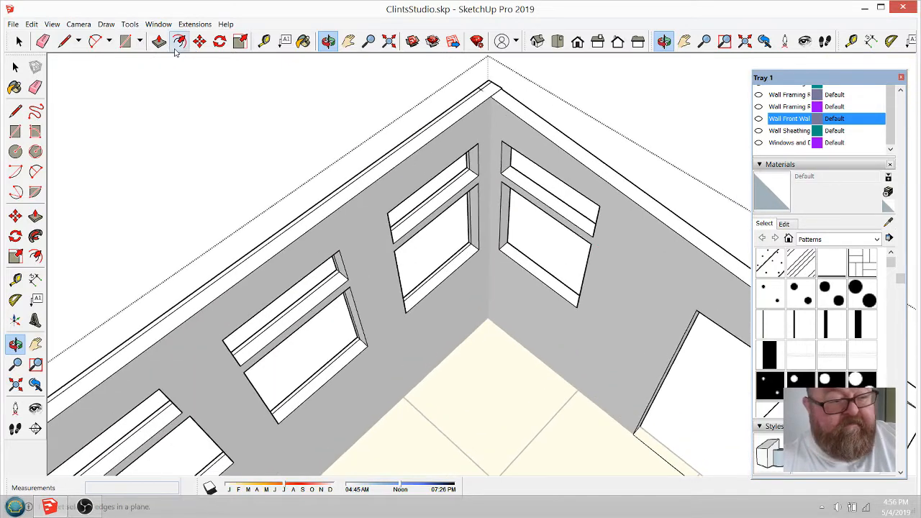
click(160, 41)
click(599, 281)
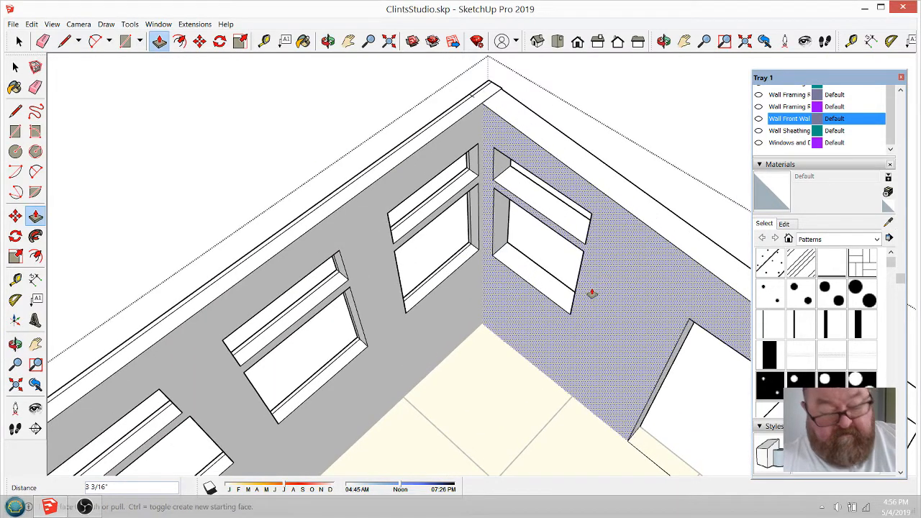
text(1/2)
key(Return)
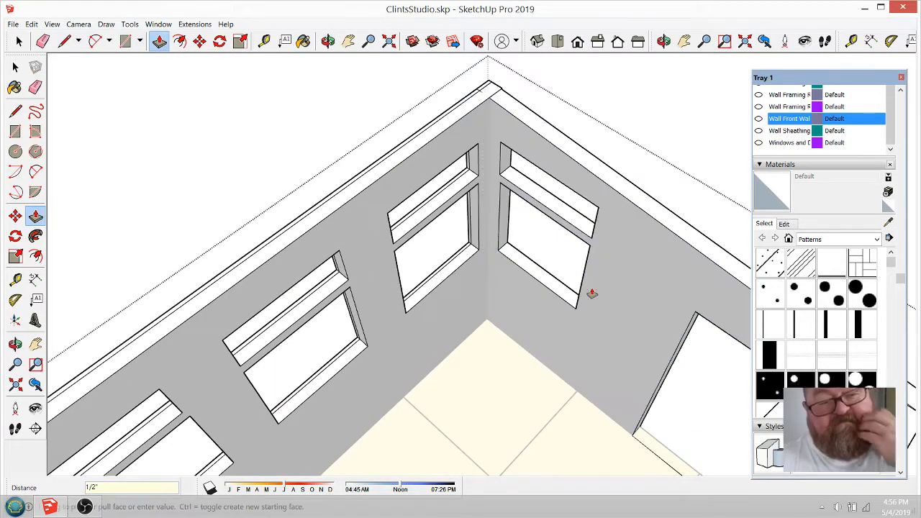
Push/Pull the inner face of the solid long wall inward 1/2"
scroll(397, 200, down, 4)
click(328, 43)
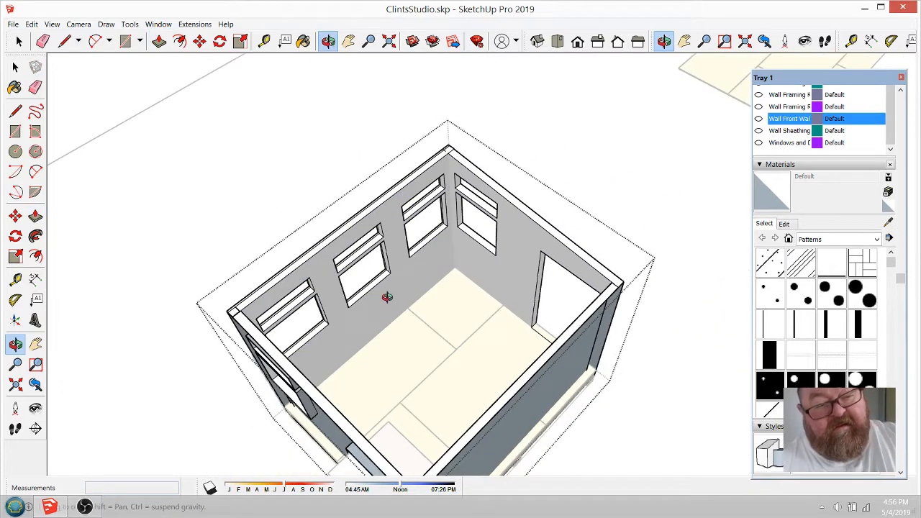
middle_drag(387, 297, 666, 259)
scroll(666, 259, up, 3)
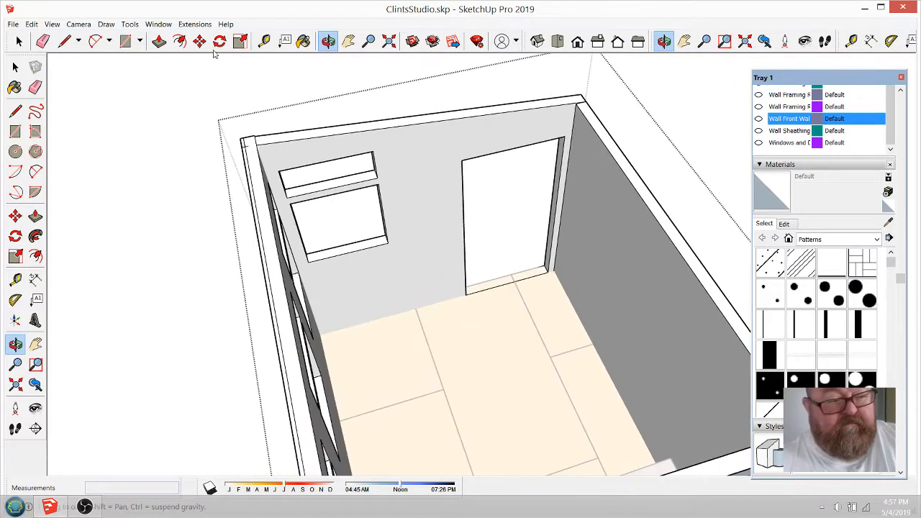
click(159, 41)
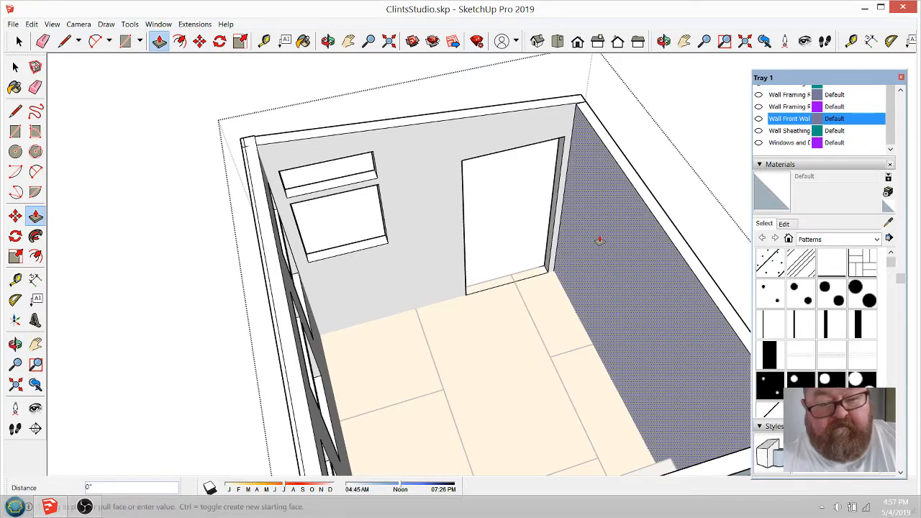
click(592, 245)
click(593, 240)
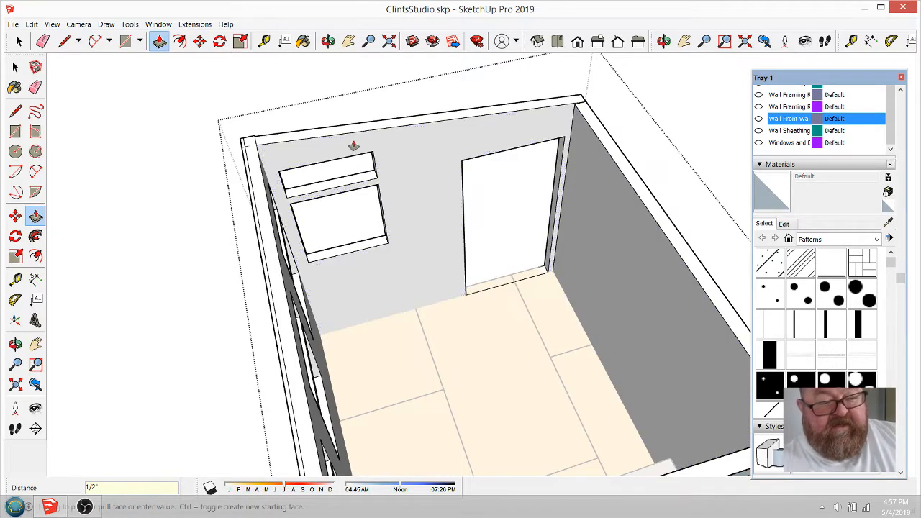
Push/Pull the exterior face of the thin shell's solid long wall outward 1/2"
click(330, 42)
drag(540, 120, 531, 176)
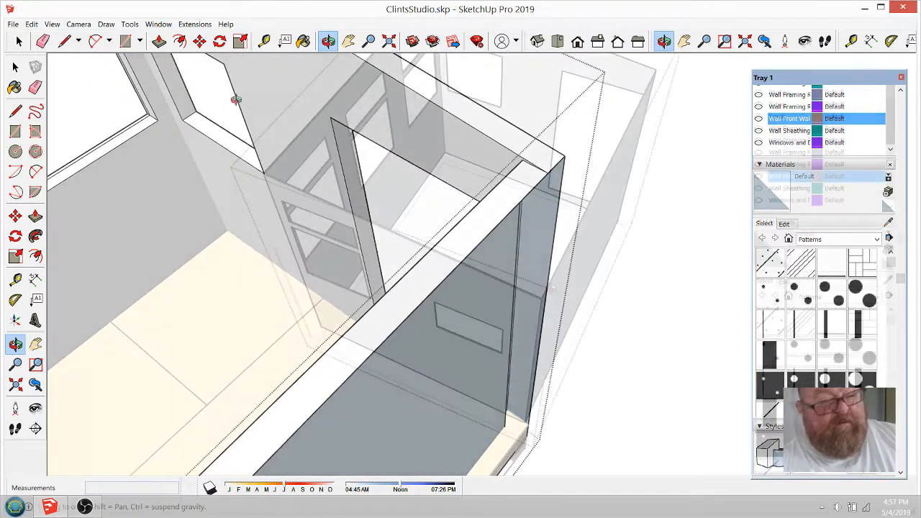
drag(235, 99, 538, 314)
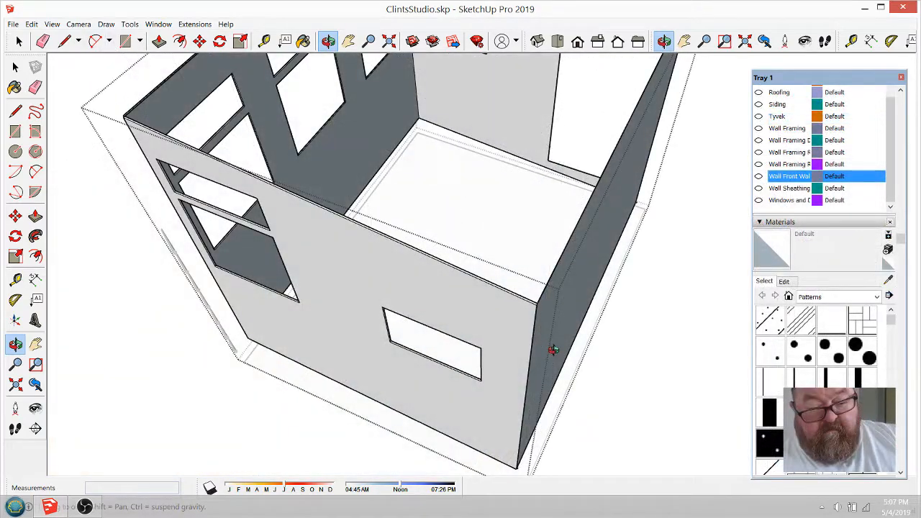
drag(553, 350, 478, 332)
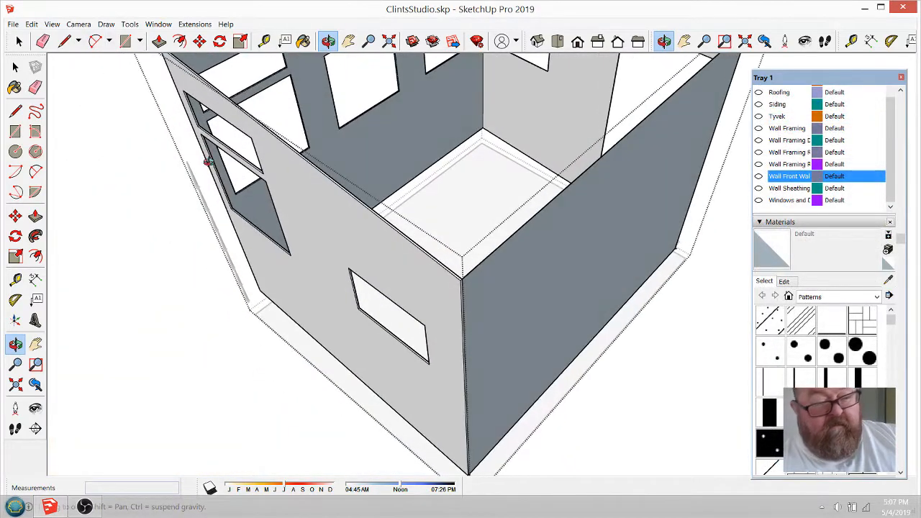
click(159, 41)
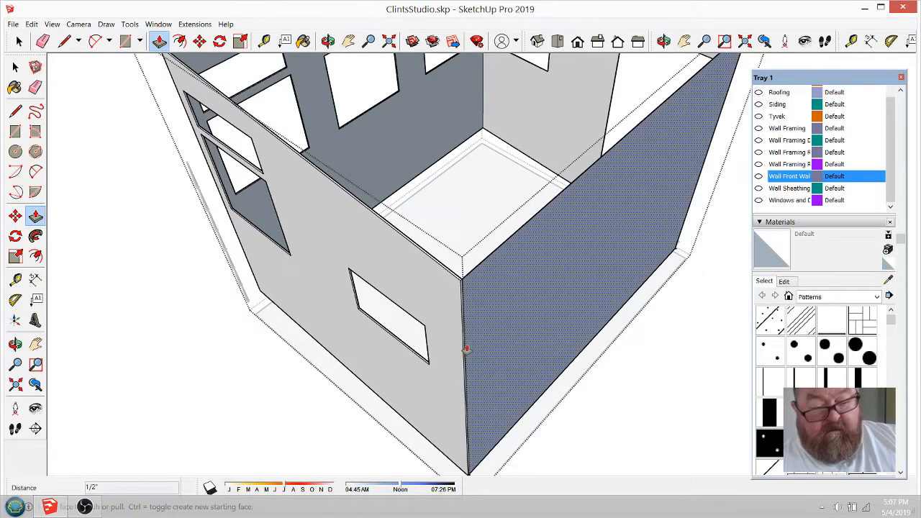
click(477, 319)
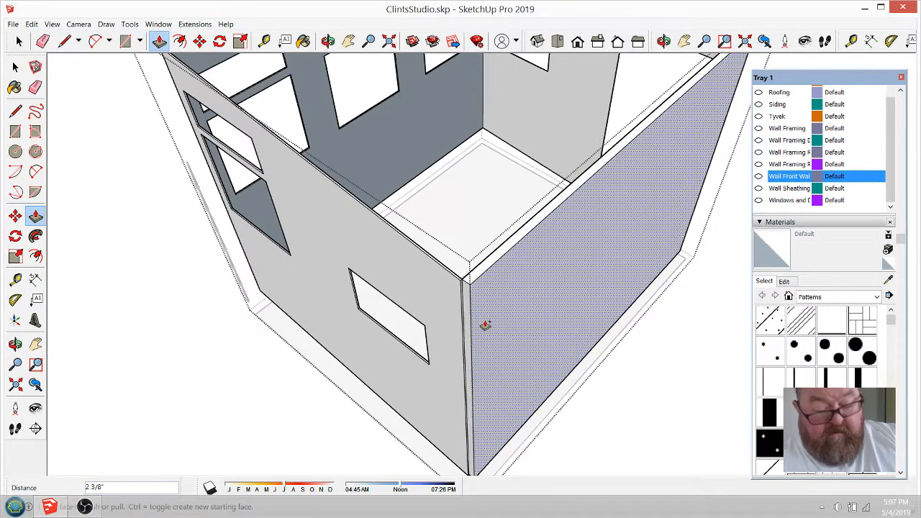
text(1/)
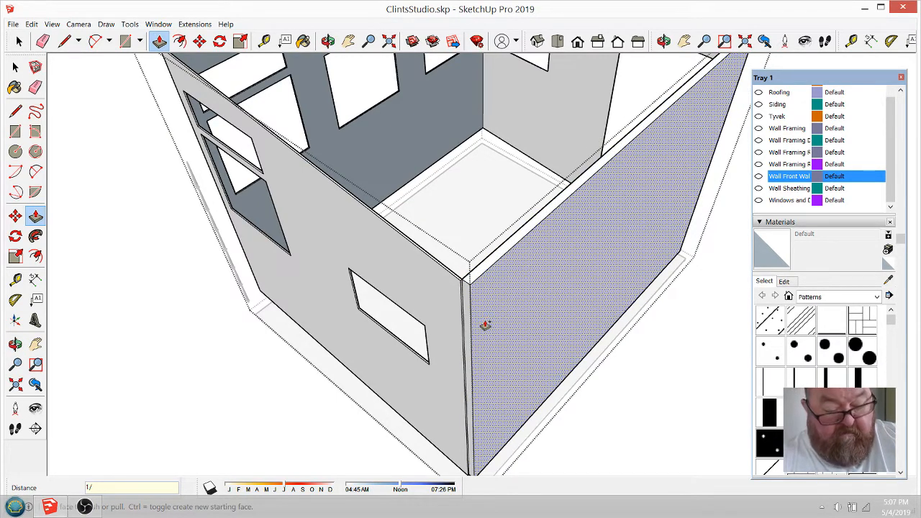
text(2)
key(Return)
Push/Pull the exterior face of the thin shell's door wall outward 1/2"
scroll(485, 326, down, 3)
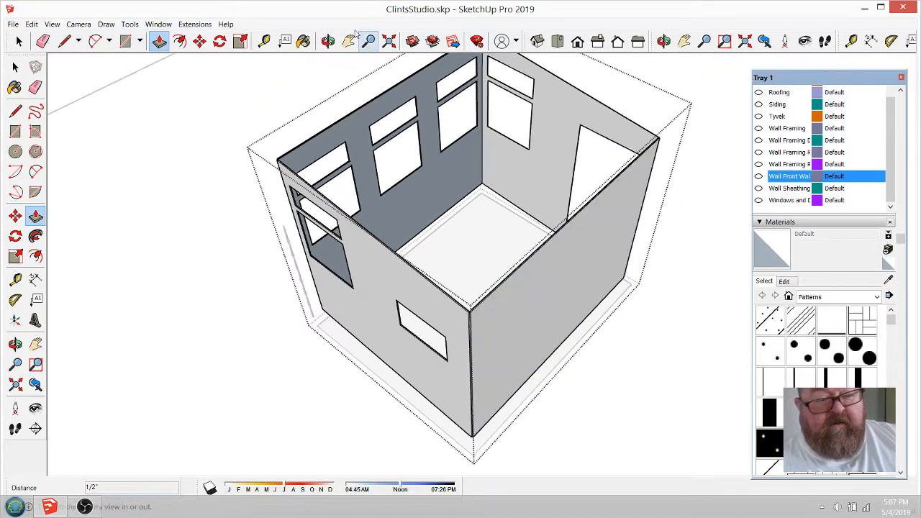
key(o)
drag(588, 166, 537, 304)
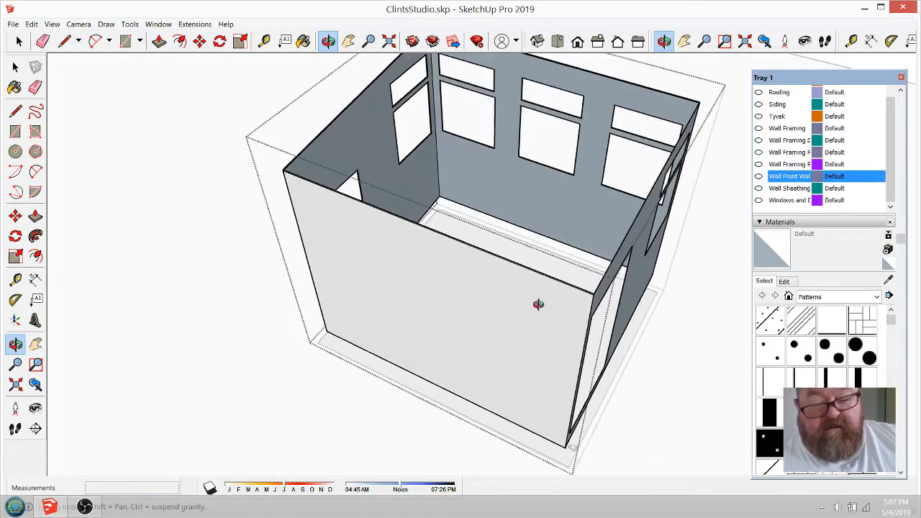
scroll(612, 287, up, 5)
scroll(534, 273, down, 2)
scroll(523, 275, up, 2)
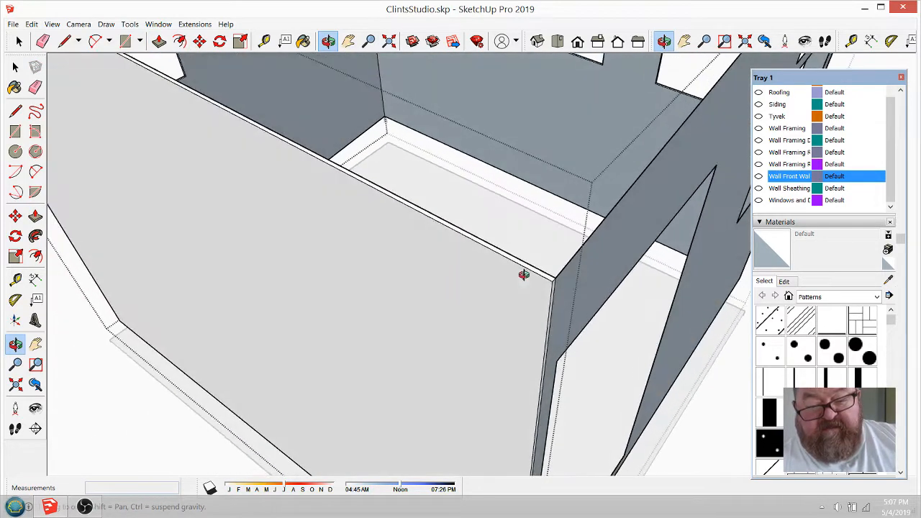
click(159, 41)
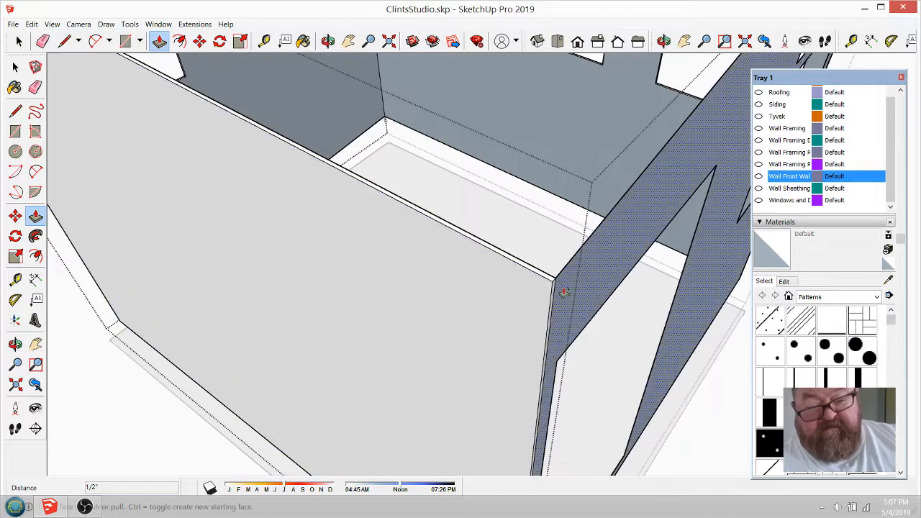
drag(572, 288, 579, 293)
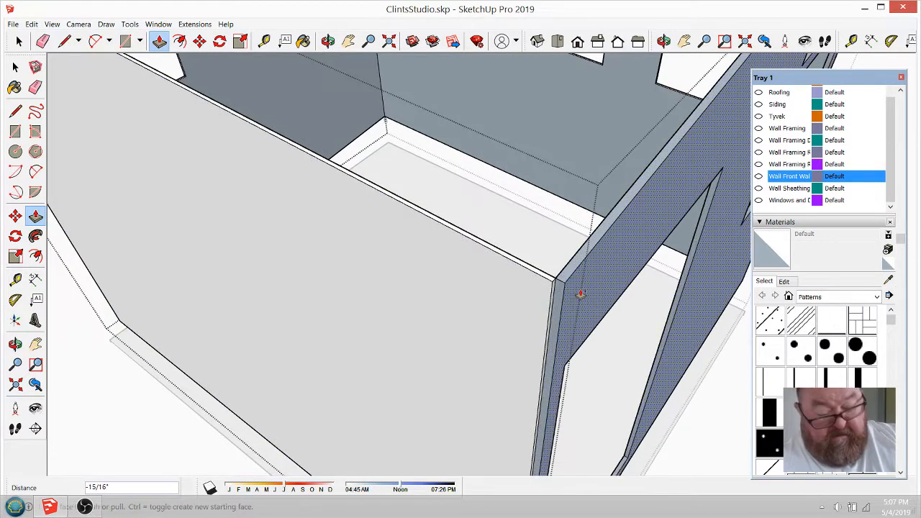
text(1/2)
key(Return)
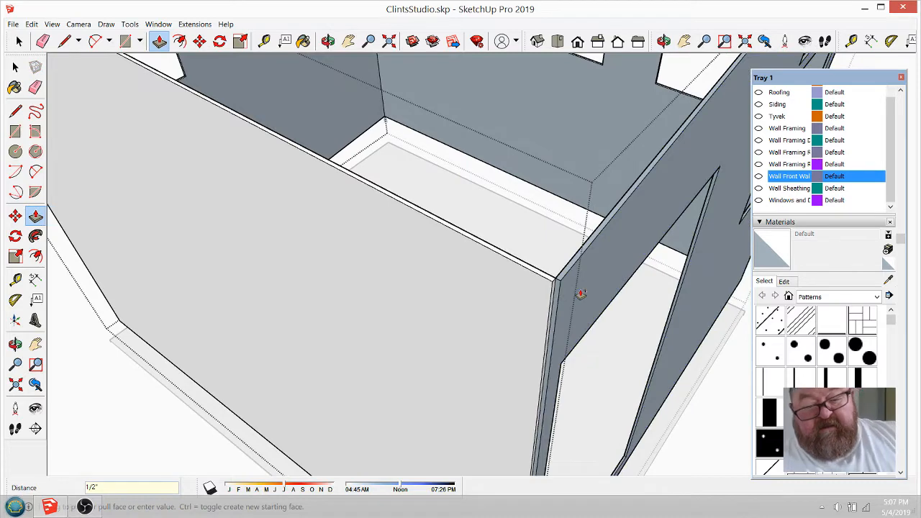
scroll(359, 384, down, 8)
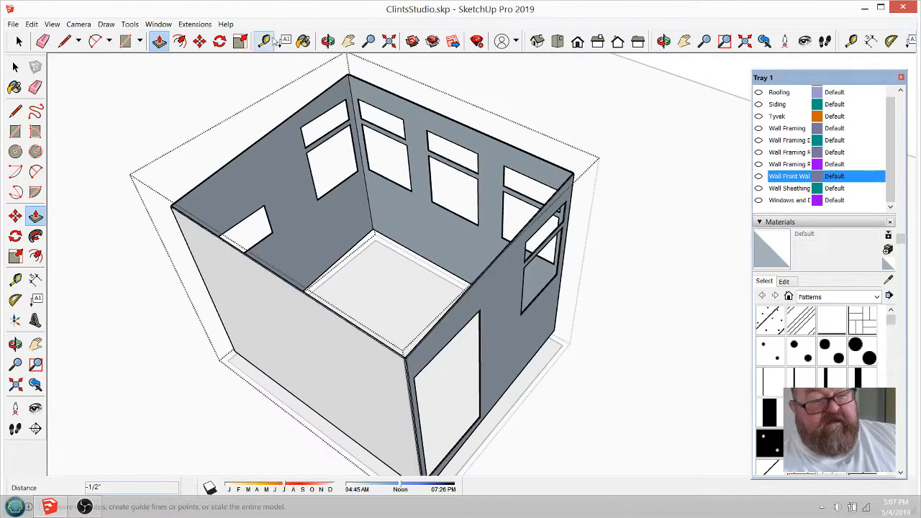
Close the thin shell's group and show the front wall layer and the three wall framing layers listed directly above it
click(328, 41)
click(20, 41)
click(166, 115)
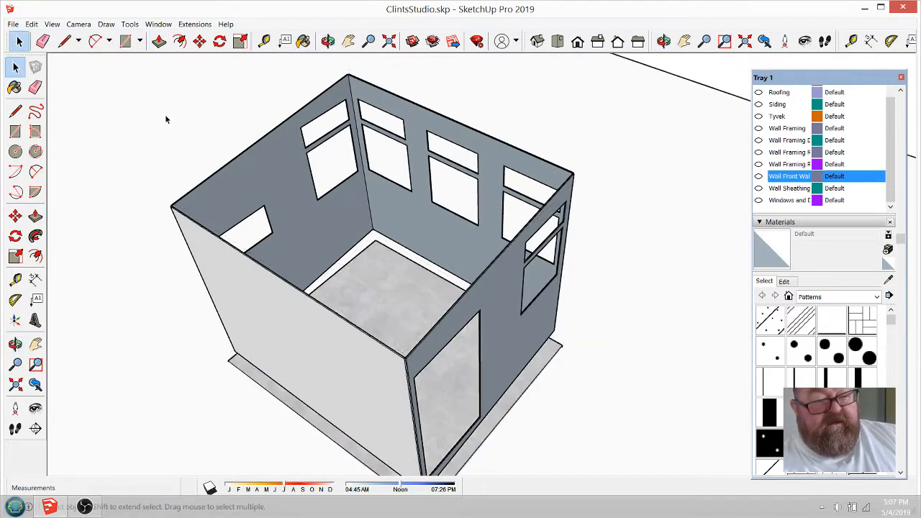
middle_drag(288, 205, 494, 256)
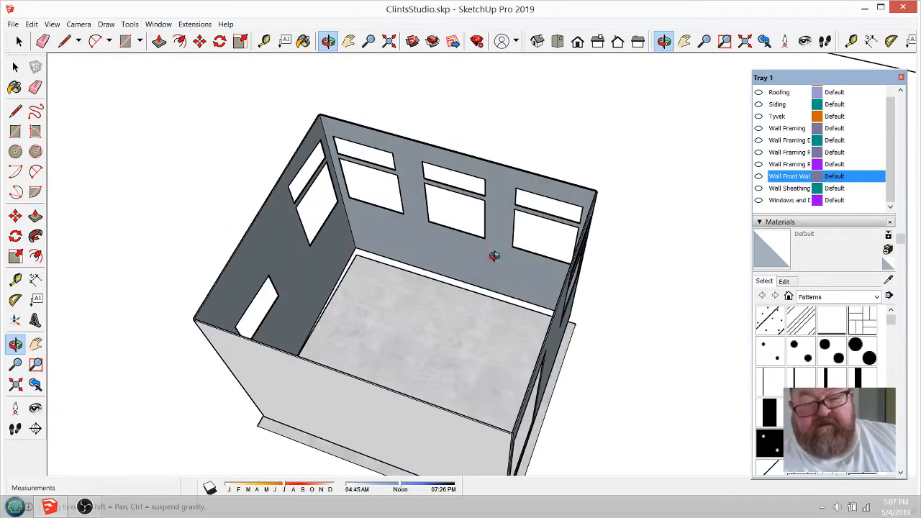
click(758, 176)
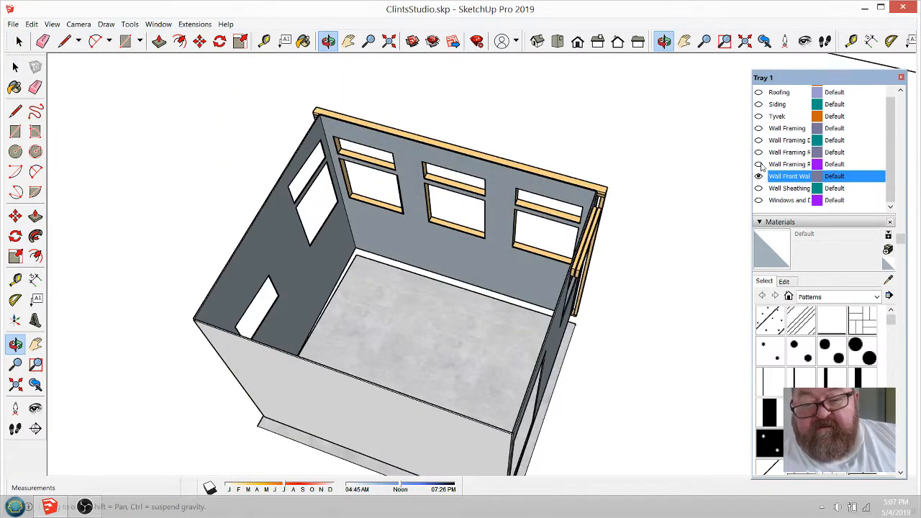
click(758, 164)
click(758, 152)
click(758, 140)
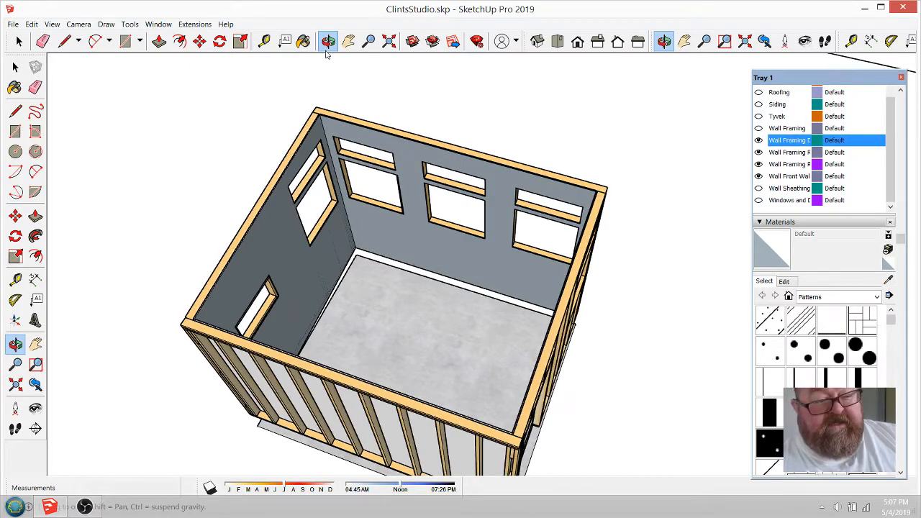
Open the drywall shell for editing and Push/Pull the door wall's inner face 1/2" into the room
drag(653, 237, 691, 252)
scroll(566, 216, up, 5)
scroll(518, 238, down, 5)
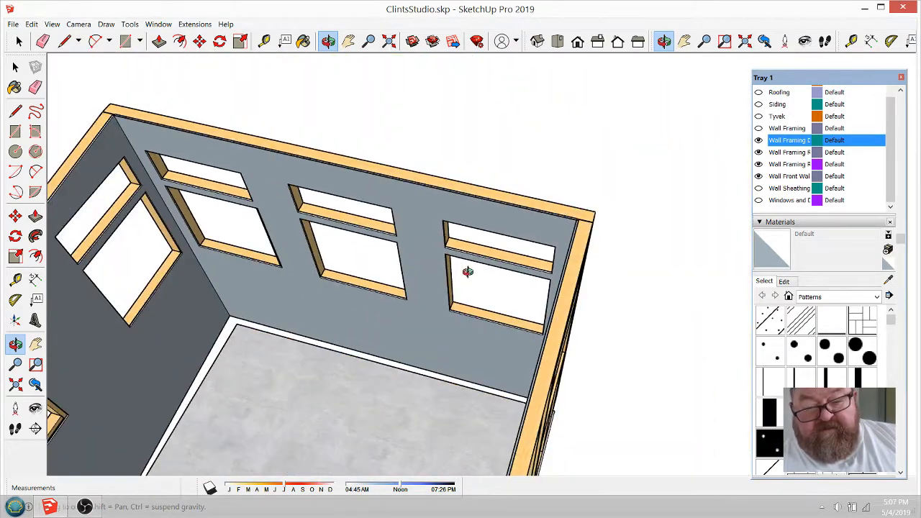
drag(467, 272, 572, 151)
scroll(571, 151, up, 5)
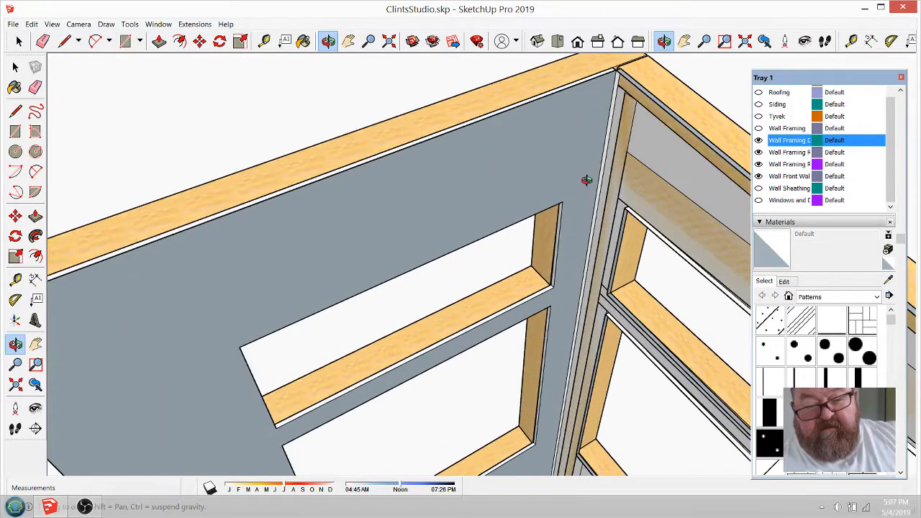
drag(469, 215, 431, 217)
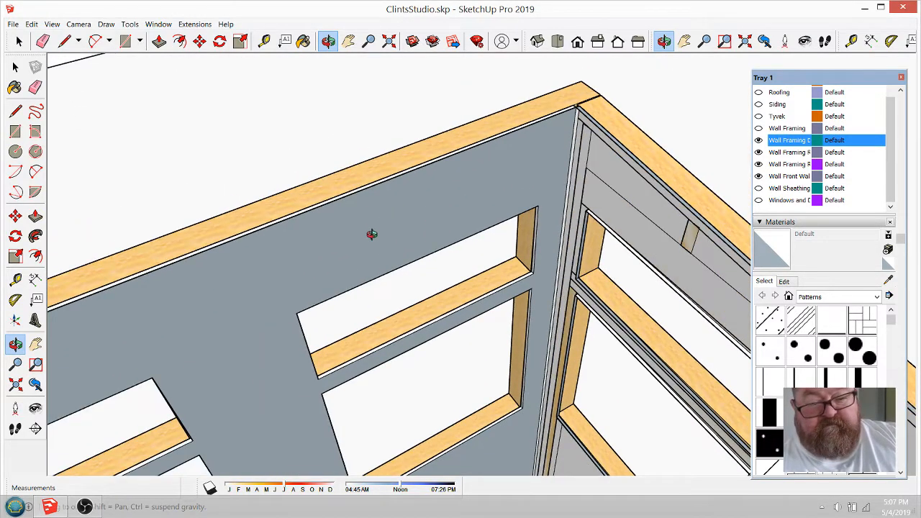
click(19, 41)
click(512, 189)
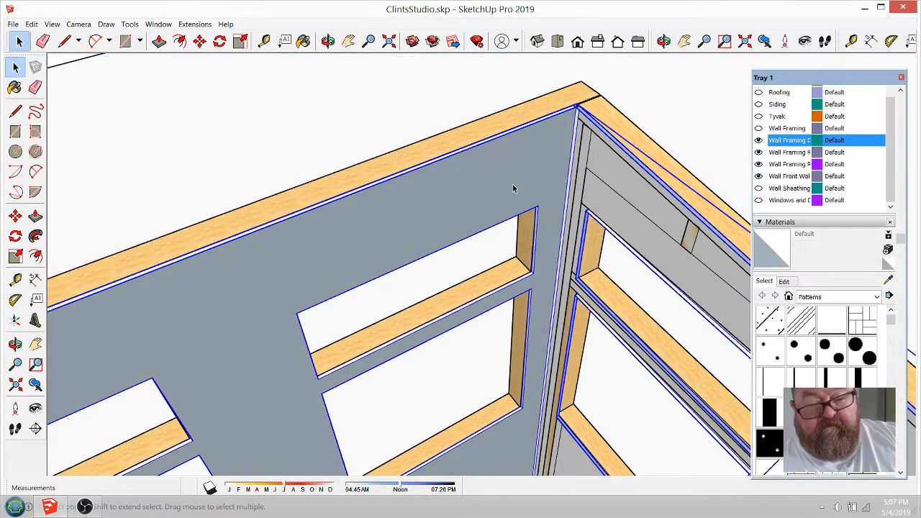
double_click(512, 188)
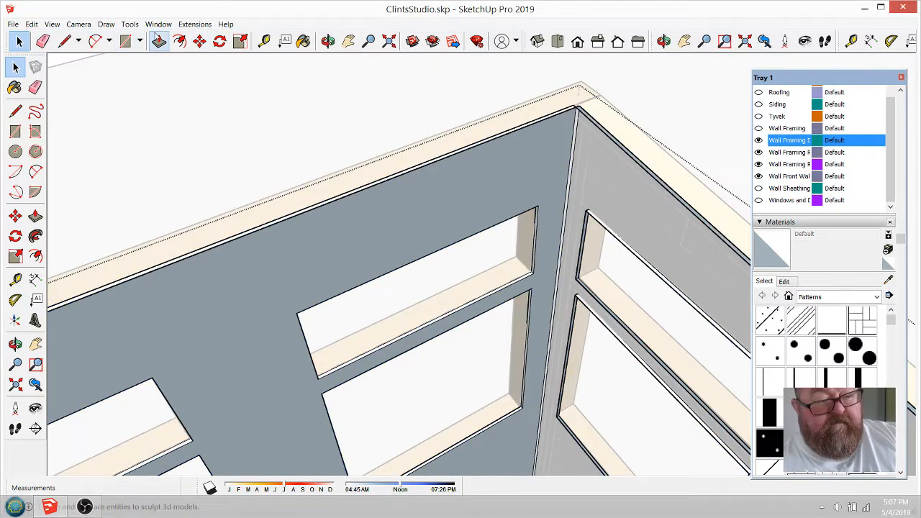
click(159, 41)
drag(585, 163, 572, 158)
text(1/)
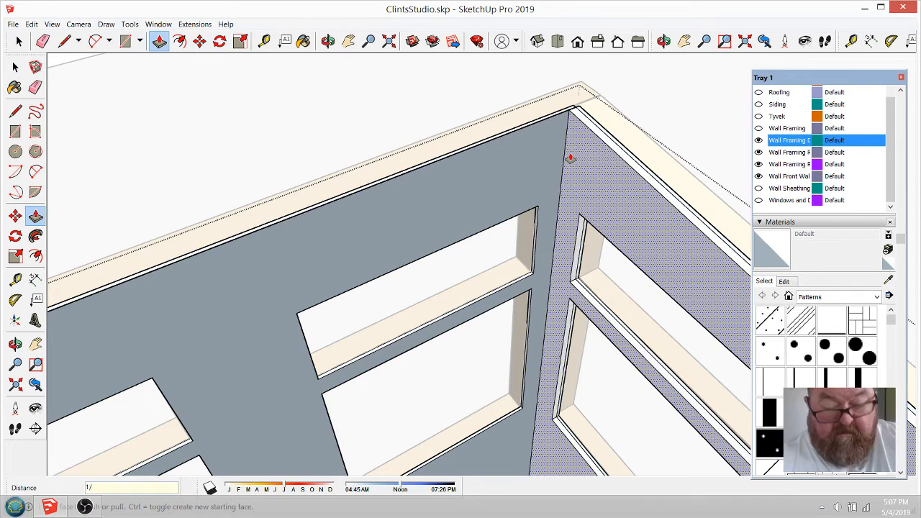
text(2)
key(Return)
Reverse the narrow top-edge face of the door wall's drywall
scroll(427, 175, down, 1)
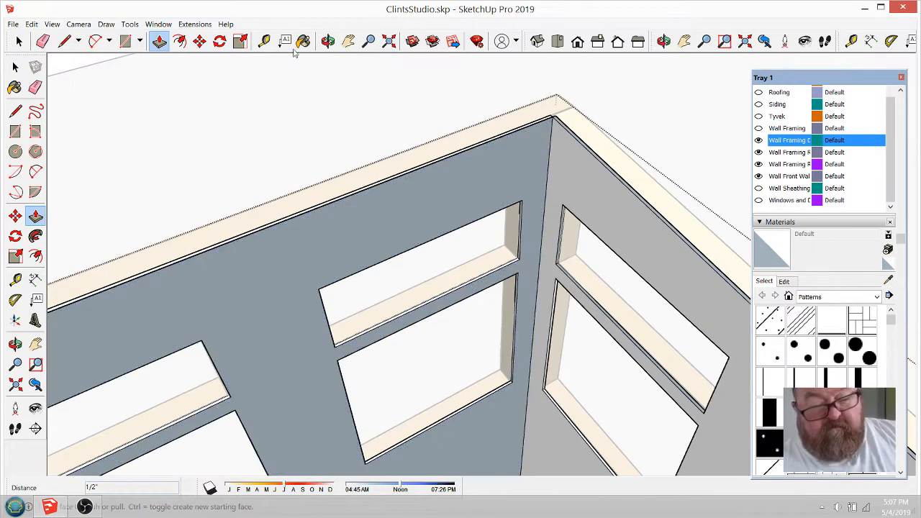
click(327, 41)
drag(580, 188, 521, 121)
drag(620, 230, 589, 232)
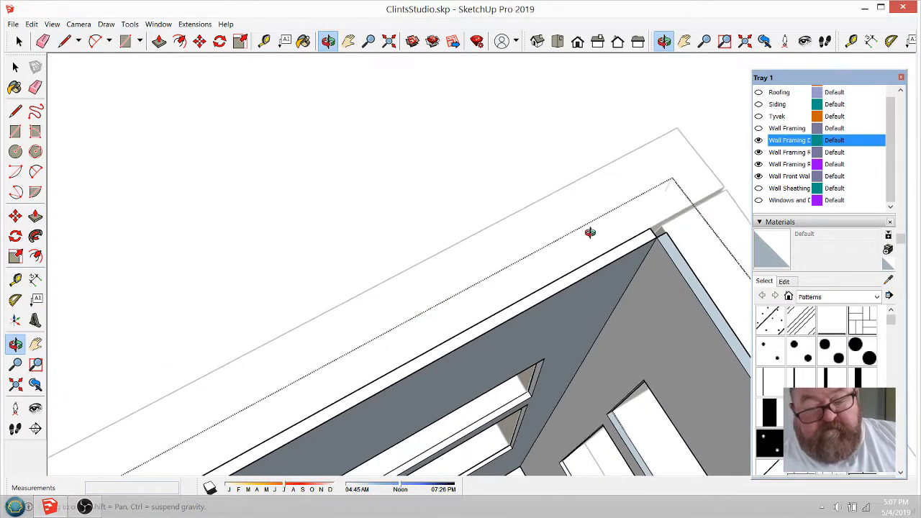
click(18, 41)
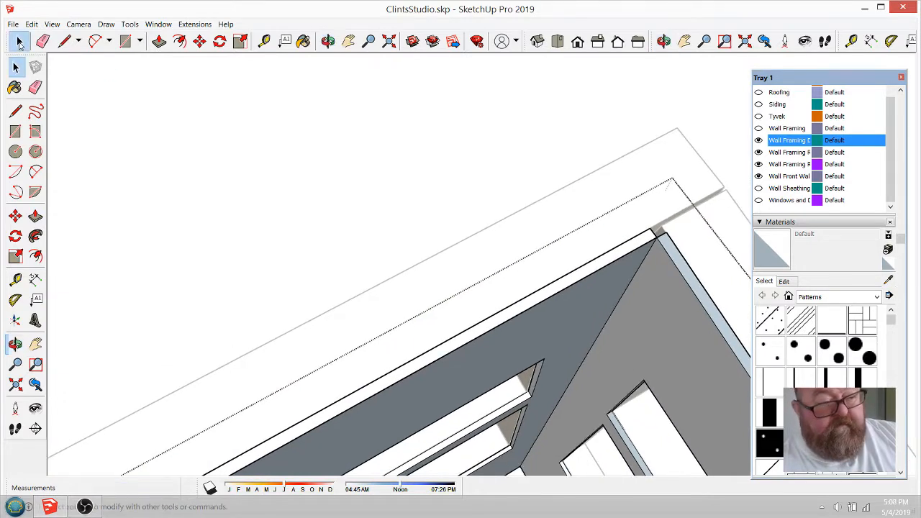
right_click(668, 244)
click(704, 347)
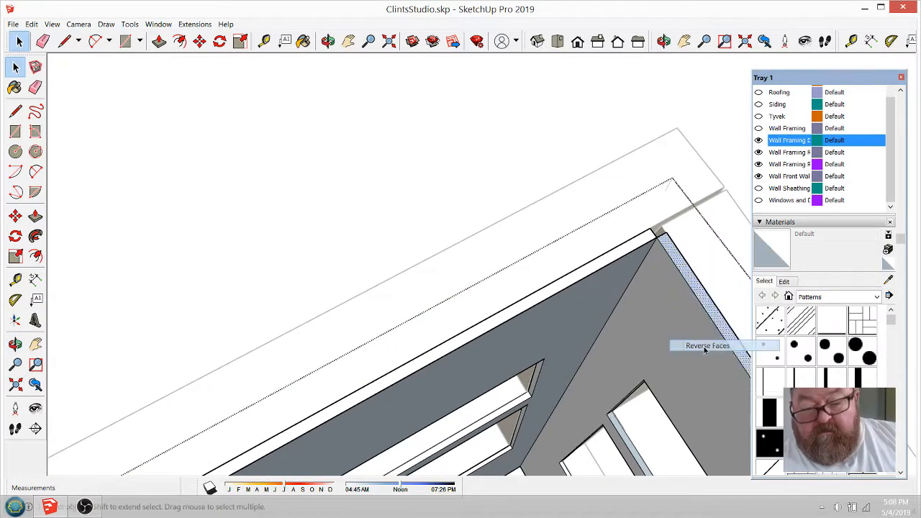
Reverse the inner face of the solid long wall so its front side faces the room
scroll(521, 225, down, 1)
scroll(522, 224, down, 8)
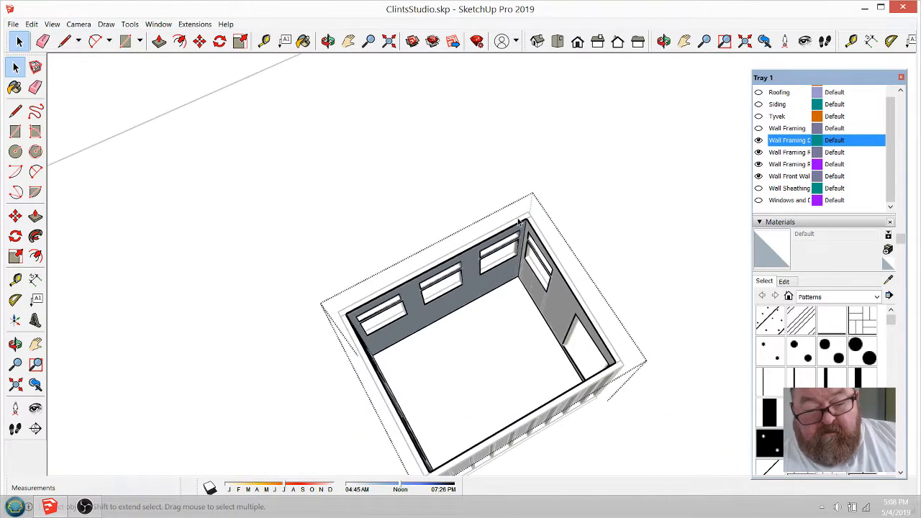
click(329, 41)
drag(555, 319, 686, 220)
scroll(644, 249, up, 5)
scroll(643, 266, up, 8)
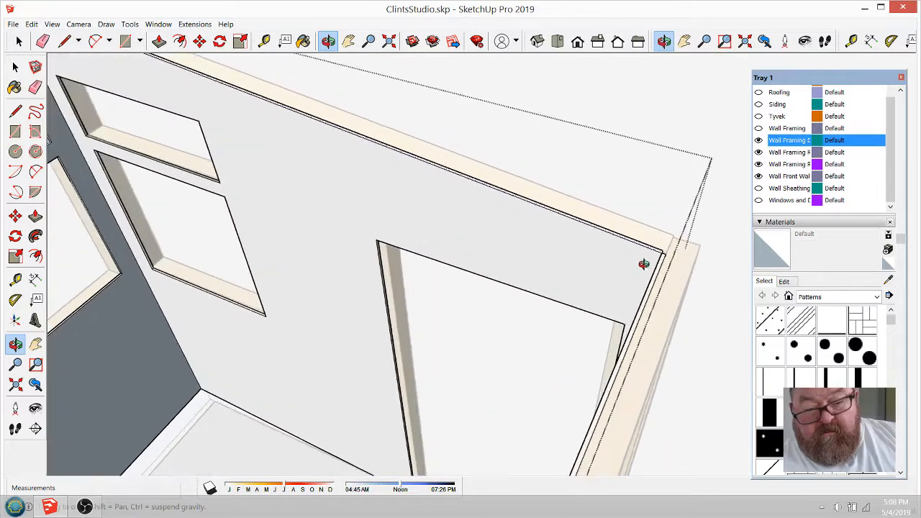
scroll(571, 228, down, 5)
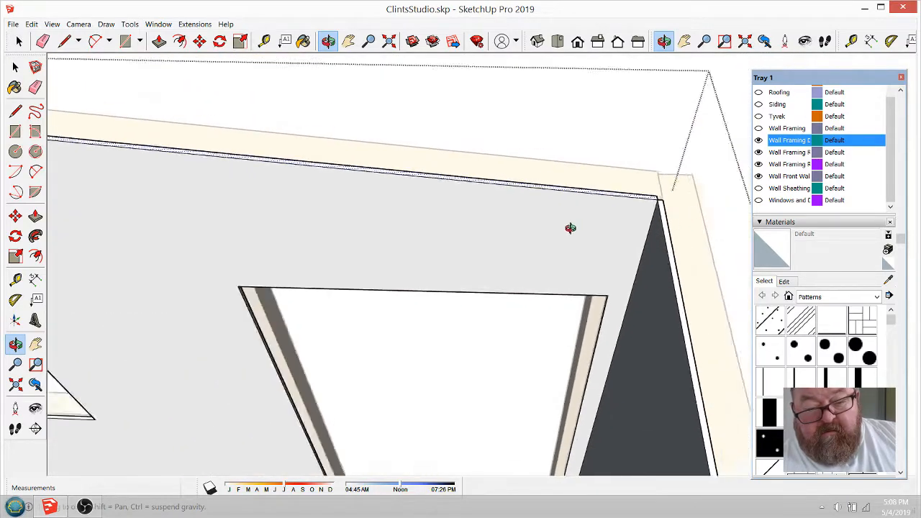
drag(310, 273, 383, 288)
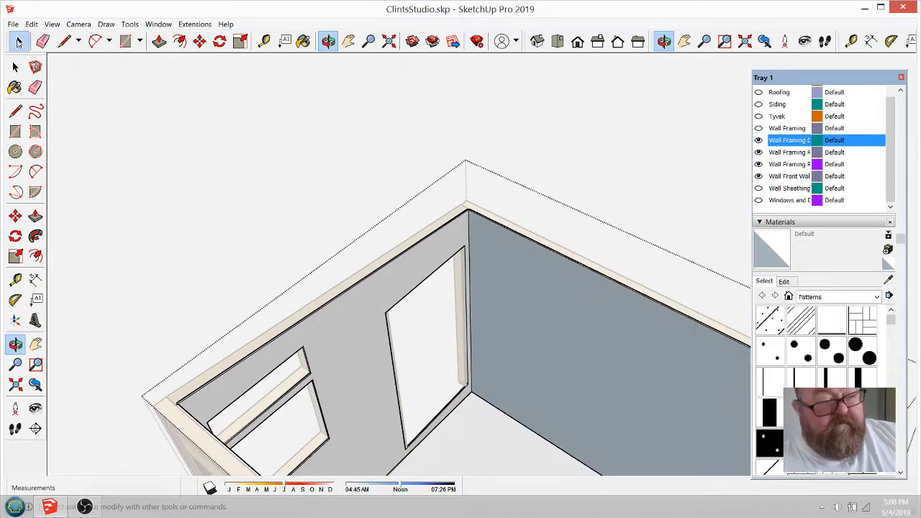
click(19, 41)
right_click(597, 347)
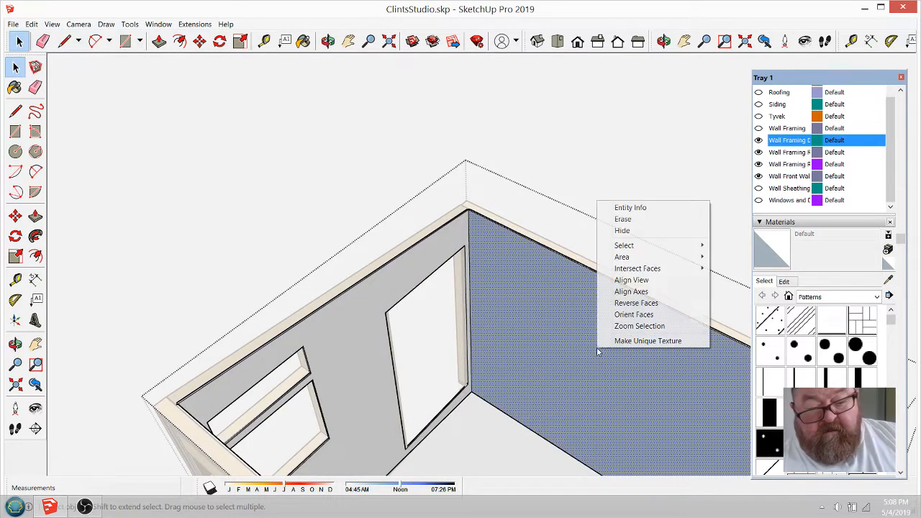
click(626, 303)
Reverse the inner face of the end wall that has the small single window opening
scroll(321, 277, down, 5)
click(327, 41)
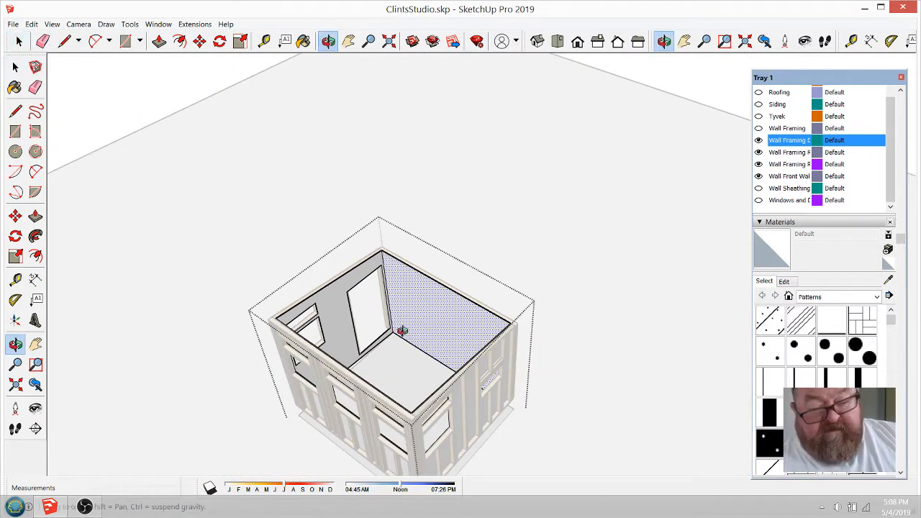
drag(402, 330, 579, 299)
scroll(579, 296, up, 6)
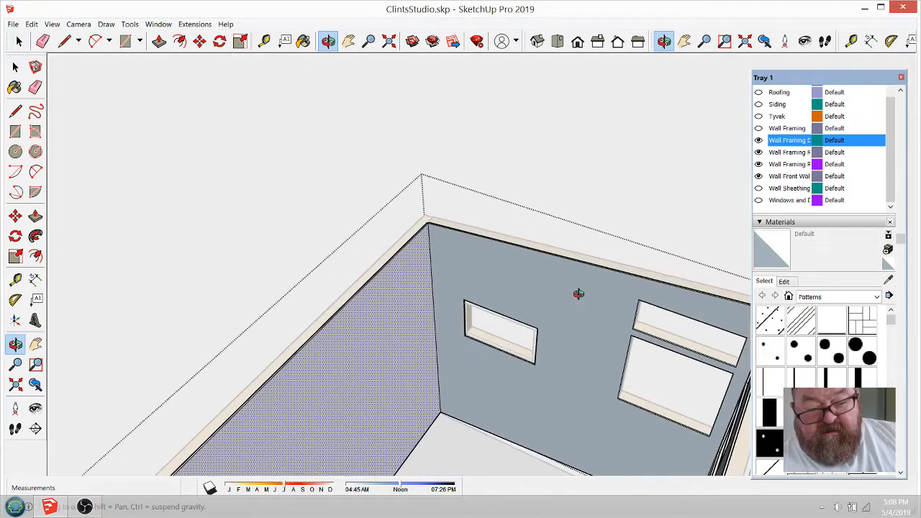
scroll(578, 294, up, 2)
click(19, 41)
click(427, 246)
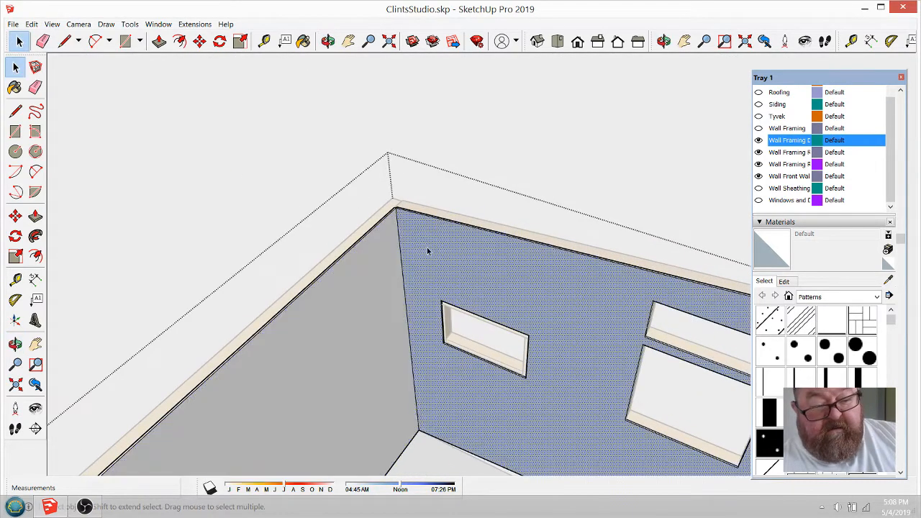
right_click(426, 247)
click(461, 351)
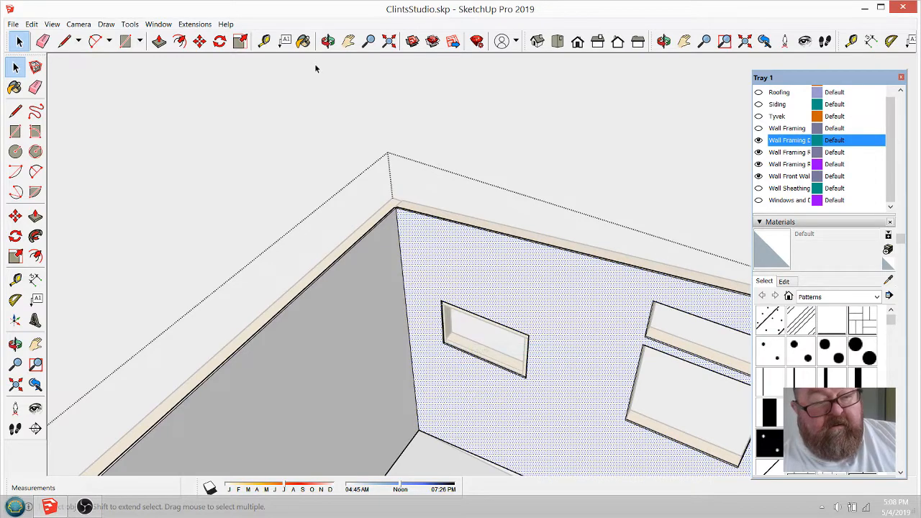
Reverse the inner face of the long wall with three pairs of window openings
click(327, 41)
drag(425, 410, 553, 173)
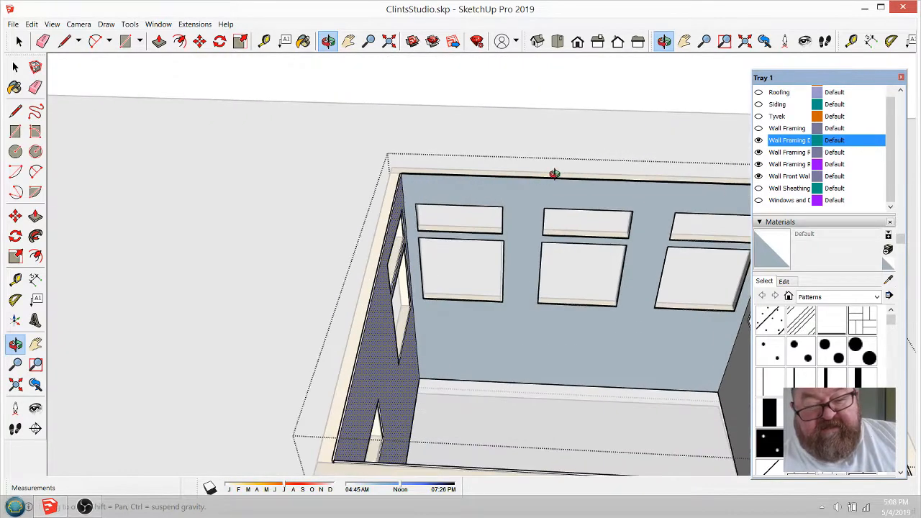
click(19, 42)
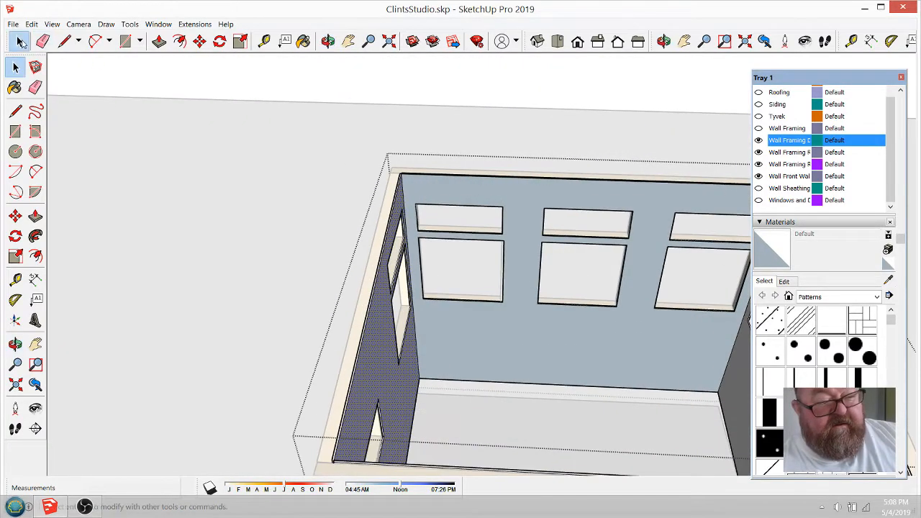
click(472, 195)
right_click(474, 194)
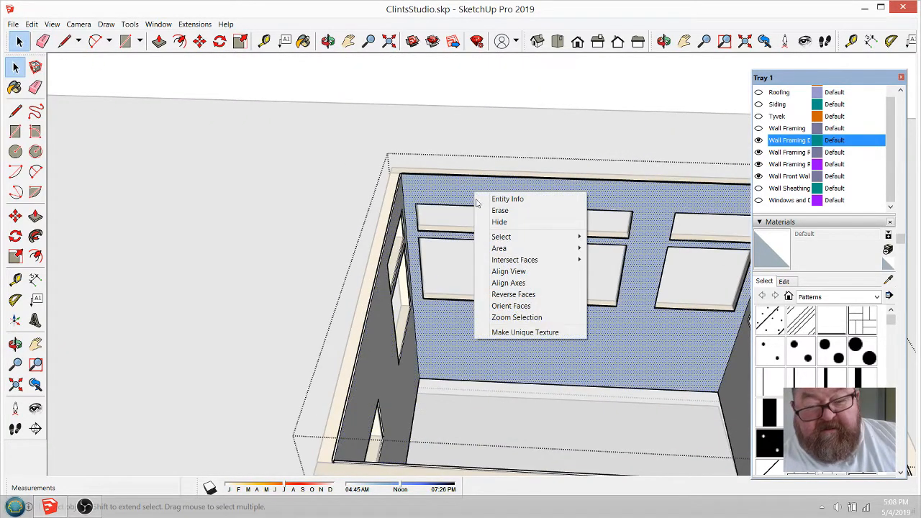
click(513, 295)
scroll(507, 241, up, 5)
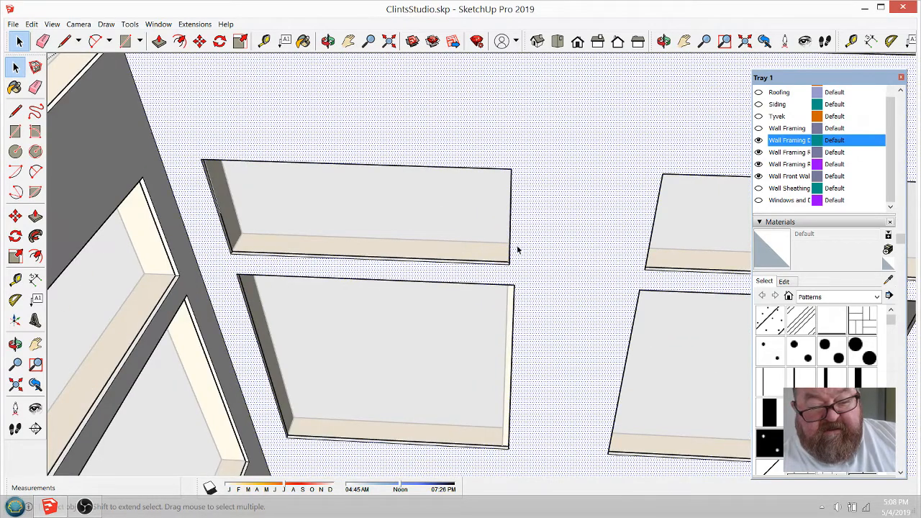
click(327, 41)
drag(482, 153, 656, 149)
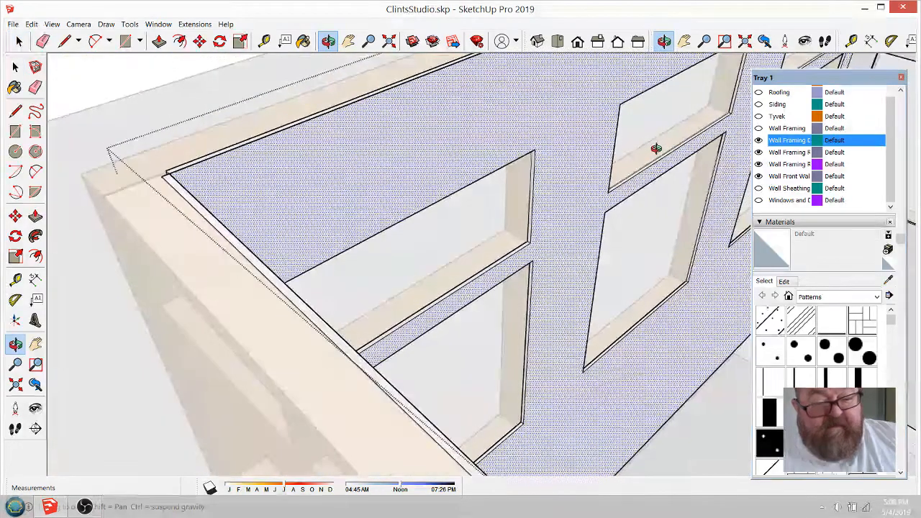
scroll(522, 246, up, 6)
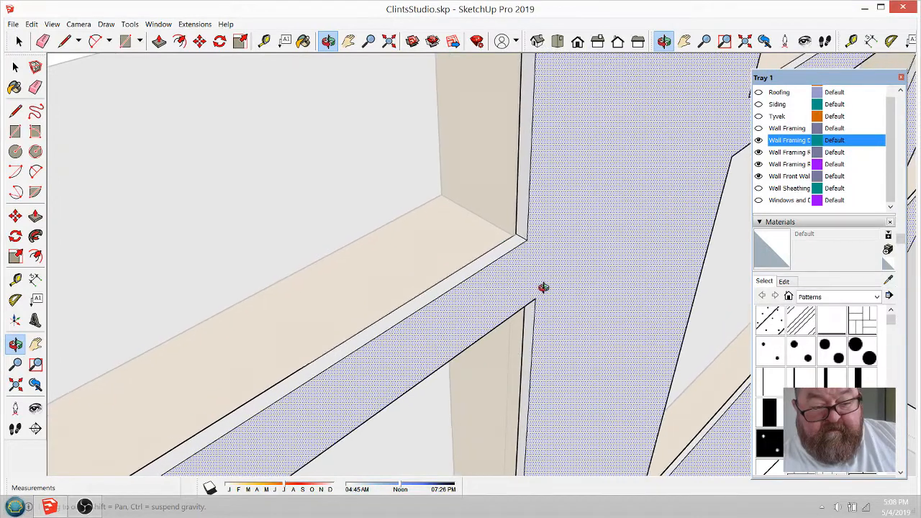
drag(542, 288, 529, 169)
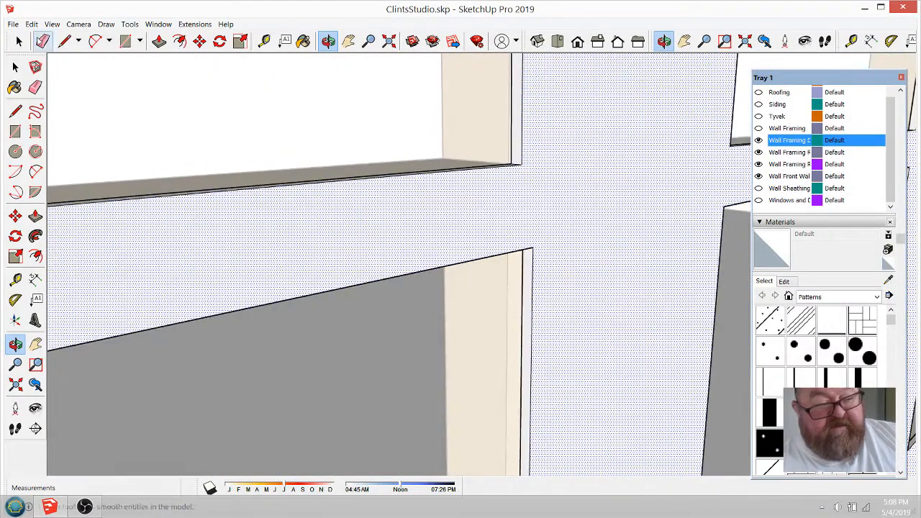
key(space)
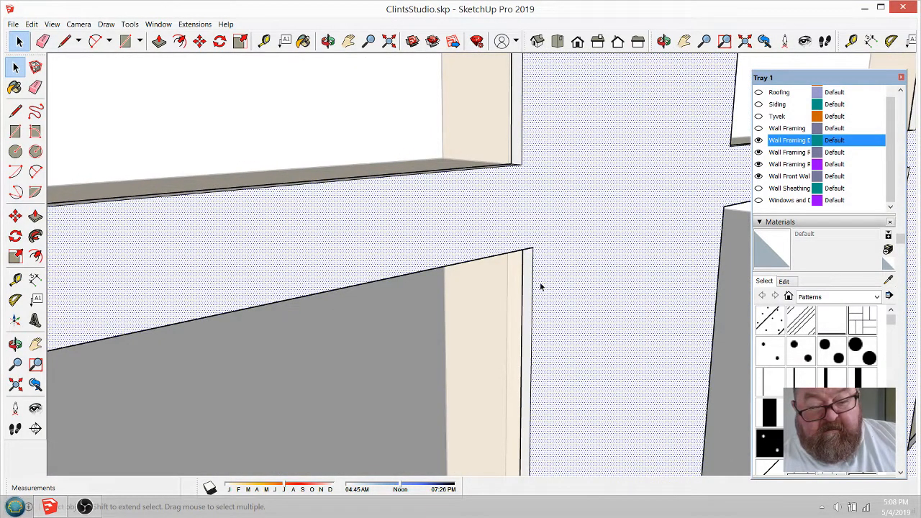
click(159, 41)
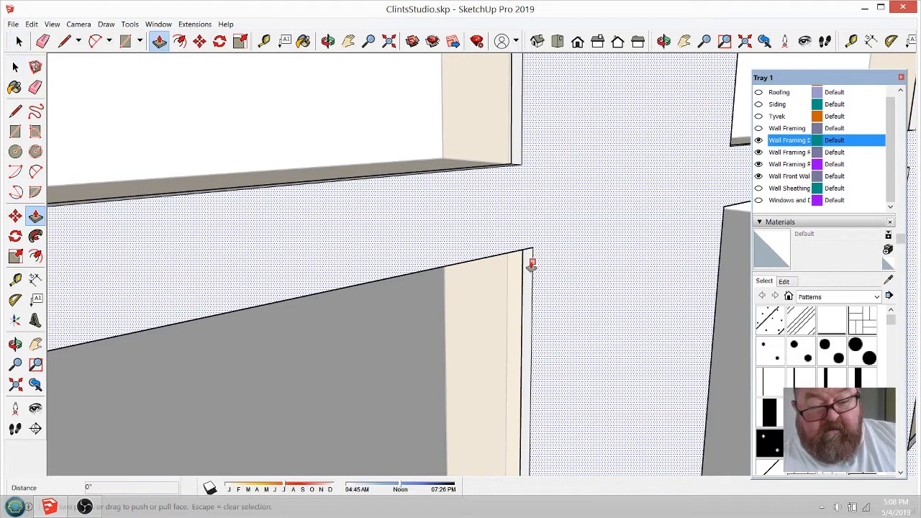
click(18, 41)
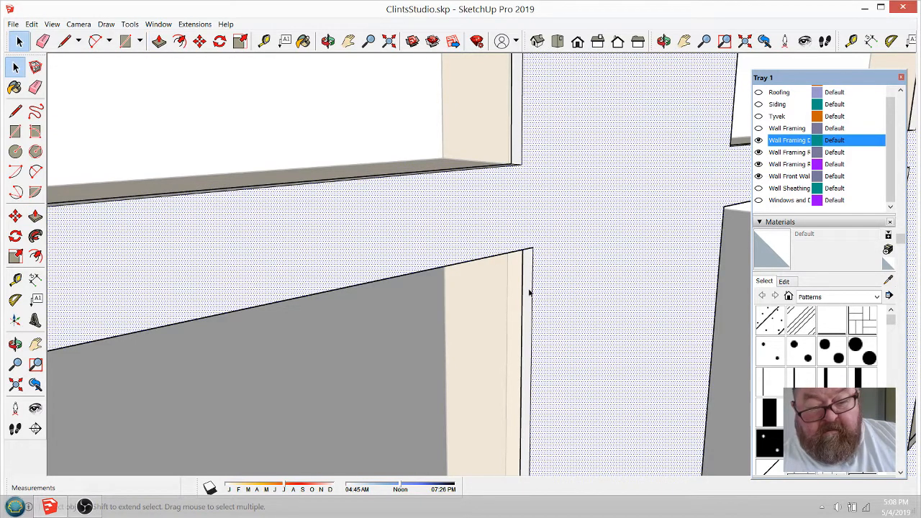
click(528, 290)
click(159, 41)
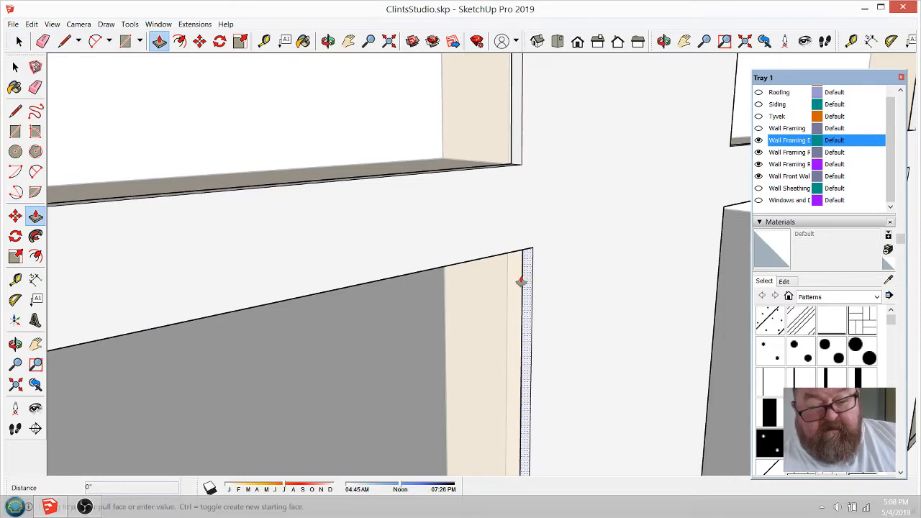
scroll(521, 295, up, 6)
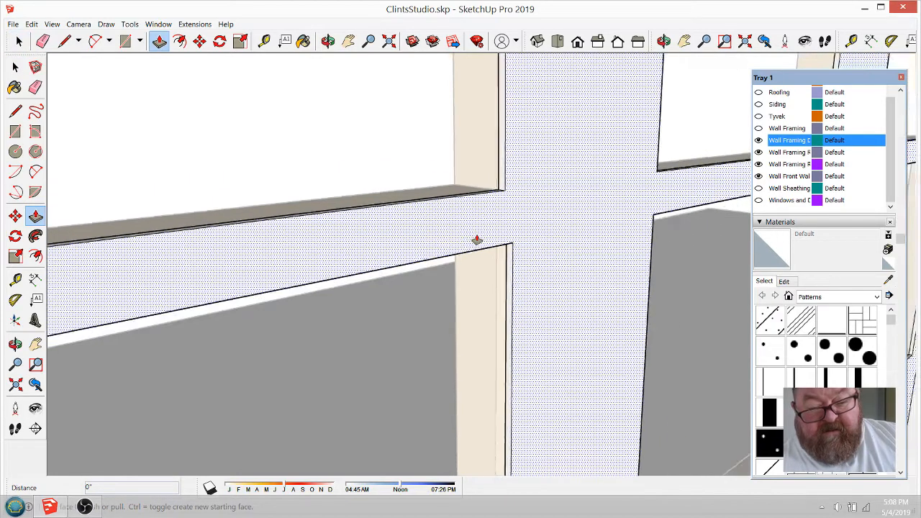
Try to push the narrow drywall side face of the lower window opening back to the framing edge
click(388, 41)
middle_drag(349, 62, 497, 165)
scroll(497, 165, up, 8)
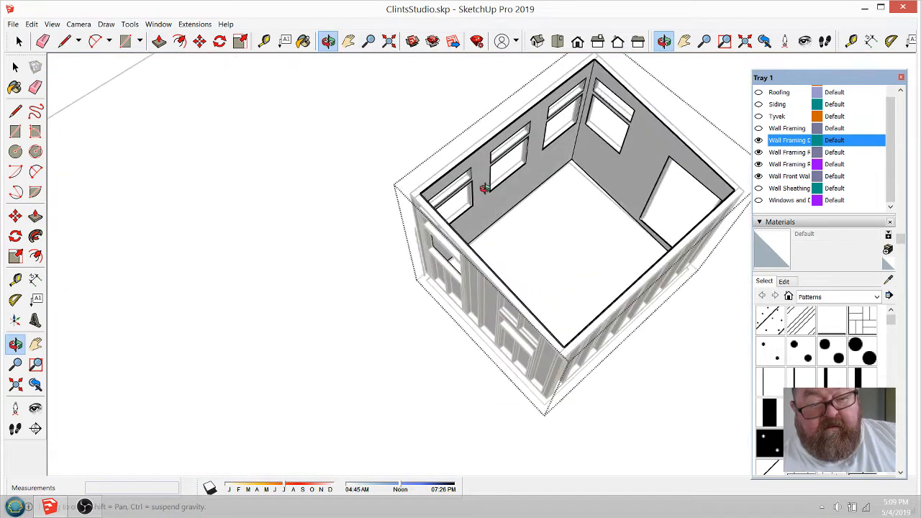
mouse_move(452, 196)
middle_down()
mouse_move(462, 215)
mouse_move(547, 212)
mouse_move(571, 177)
mouse_move(546, 126)
mouse_move(491, 251)
mouse_move(512, 130)
mouse_move(500, 113)
middle_up()
scroll(491, 251, up, 2)
key(p)
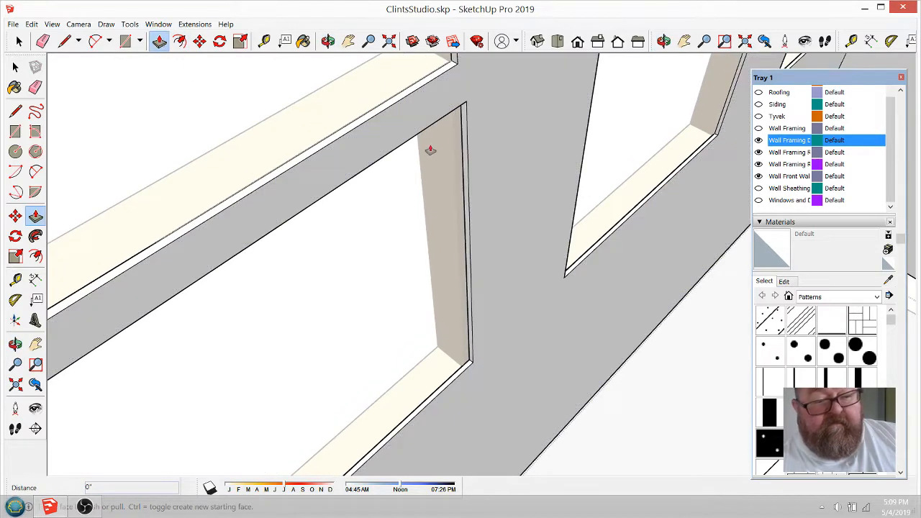
click(463, 128)
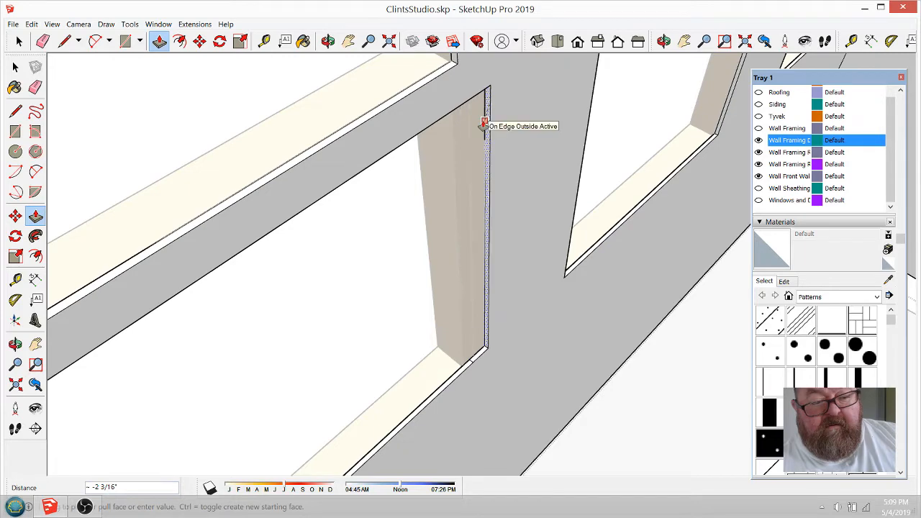
key(Escape)
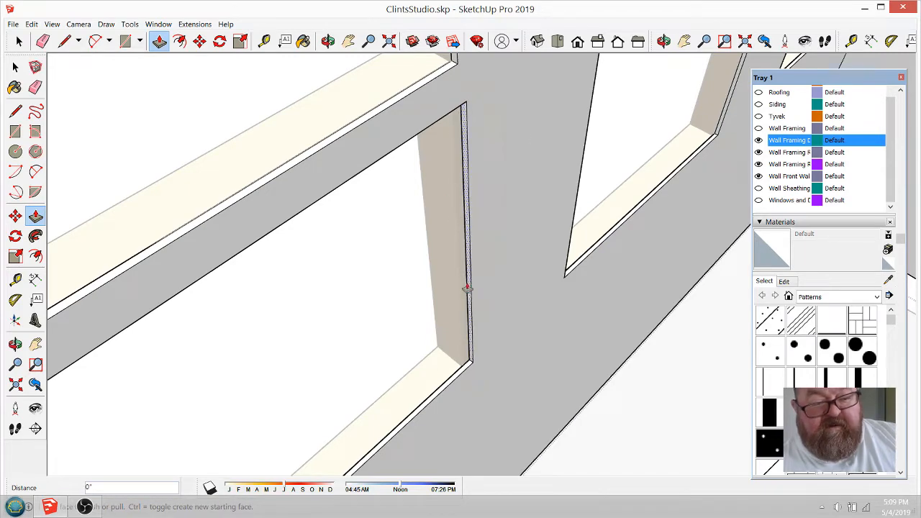
Move the back vertical drywall edge of the lower window opening about 15/16" onto the corner of the window framing
scroll(460, 374, up, 6)
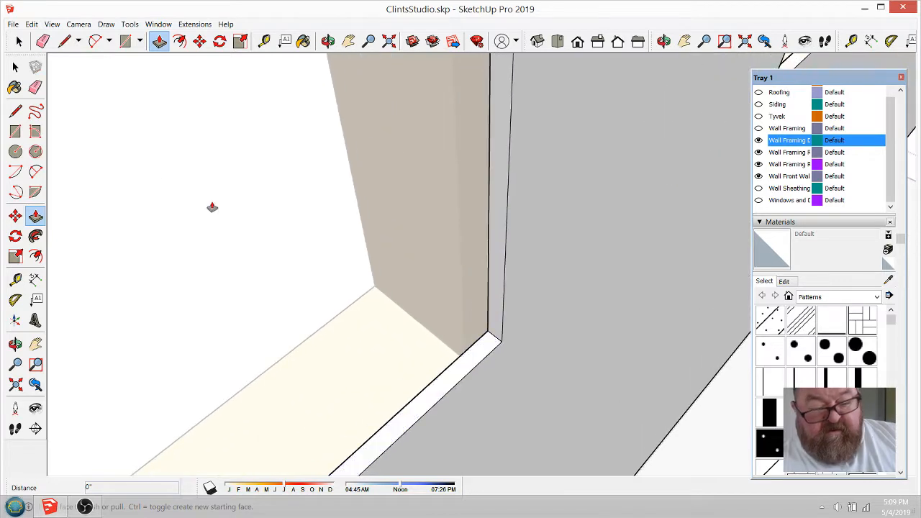
key(space)
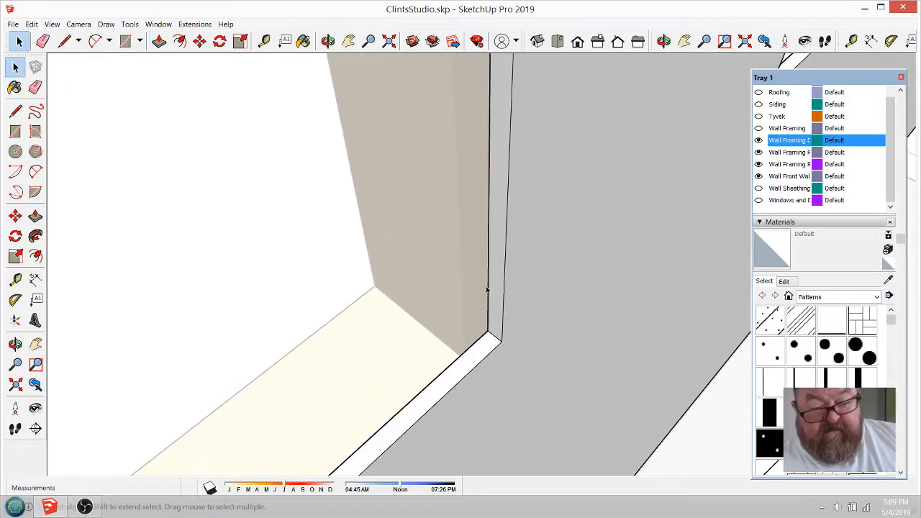
click(199, 41)
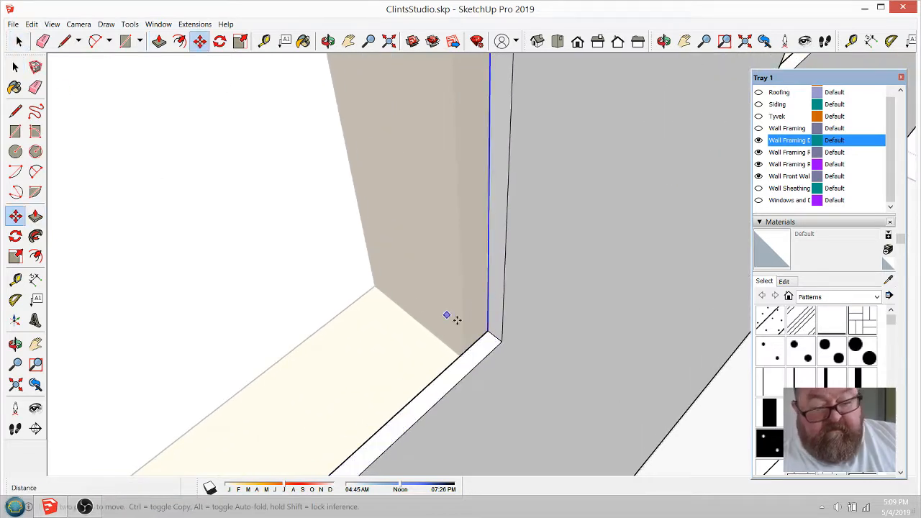
click(487, 331)
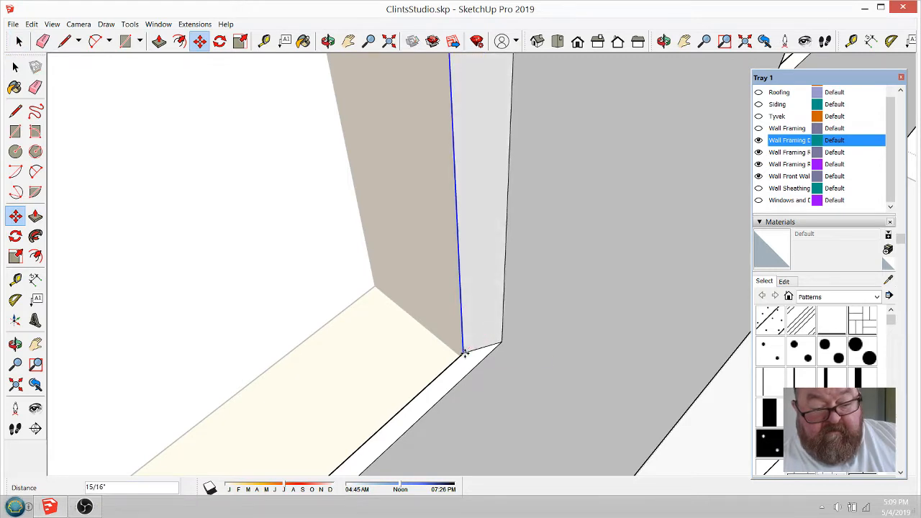
key(Escape)
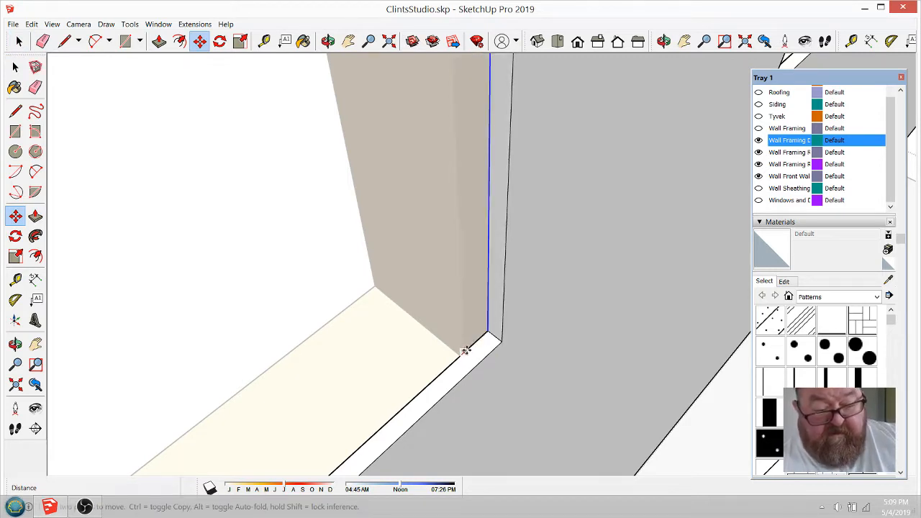
click(488, 331)
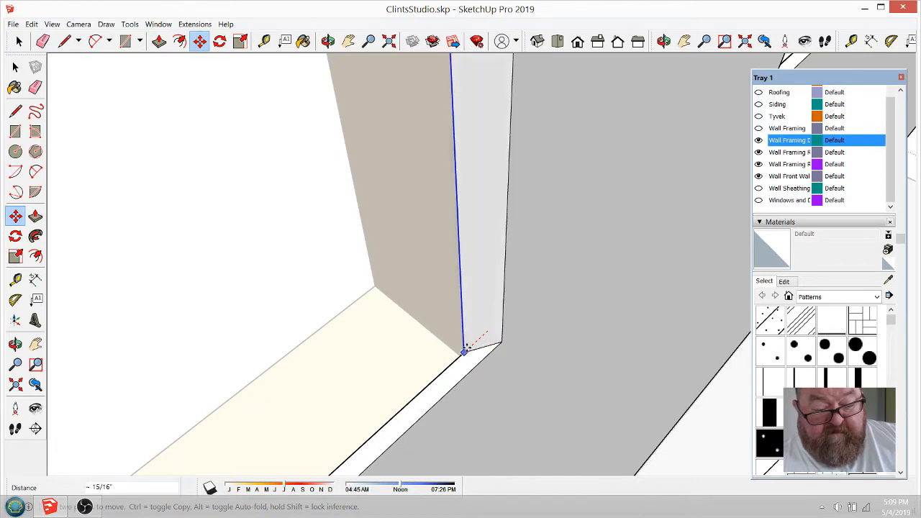
click(464, 353)
key(space)
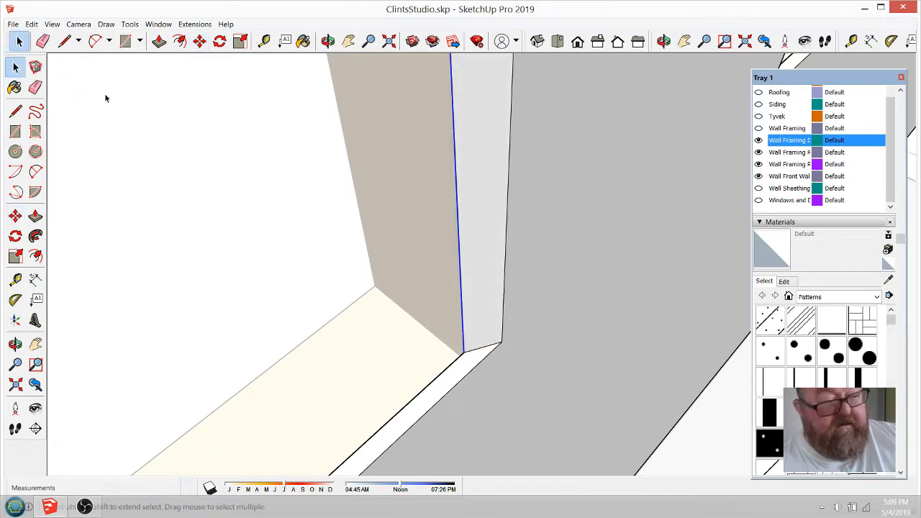
Move the front vertical drywall edge of the same window opening along the red axis to line up with the back edge
click(503, 314)
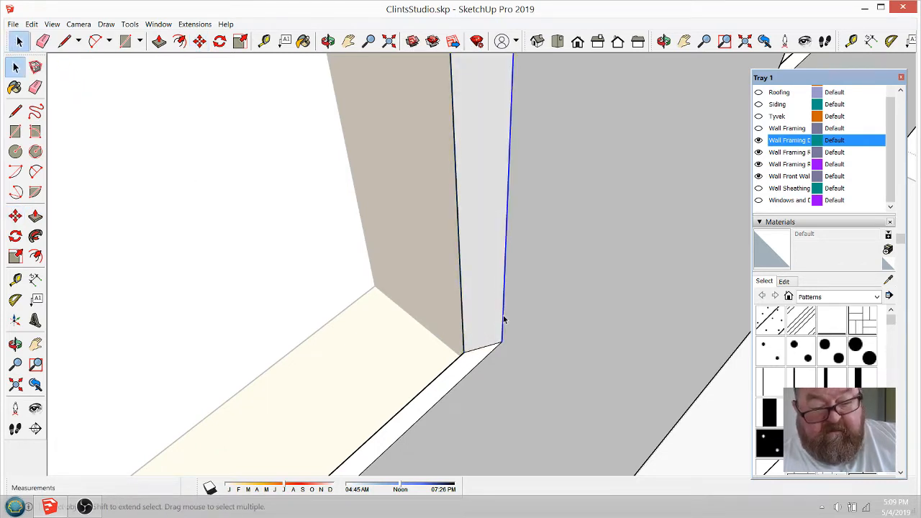
click(198, 42)
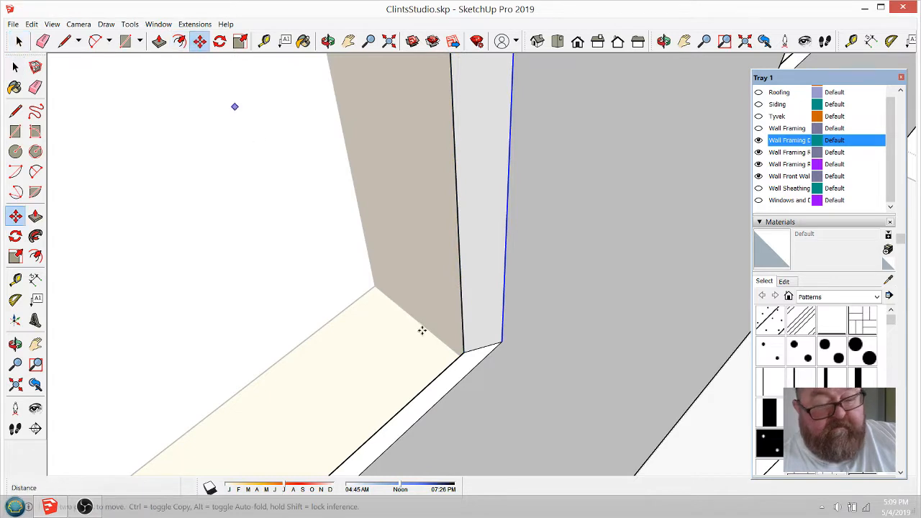
click(505, 342)
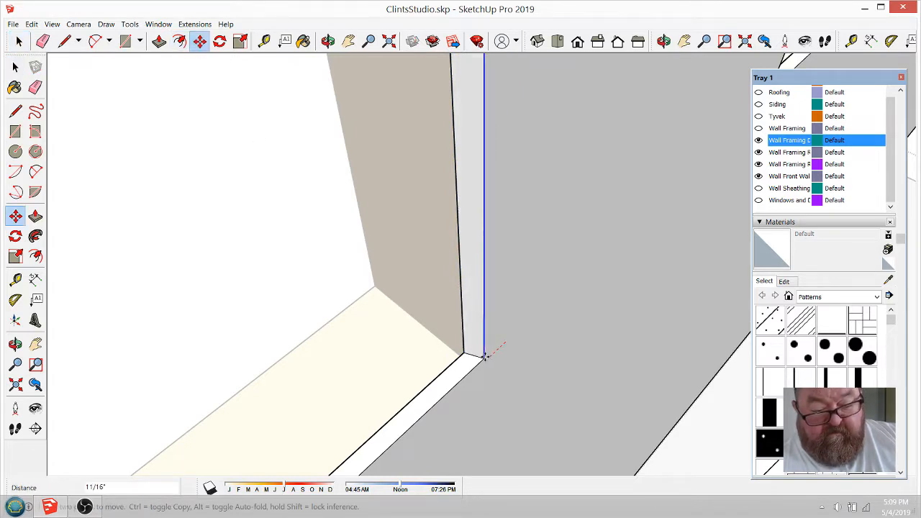
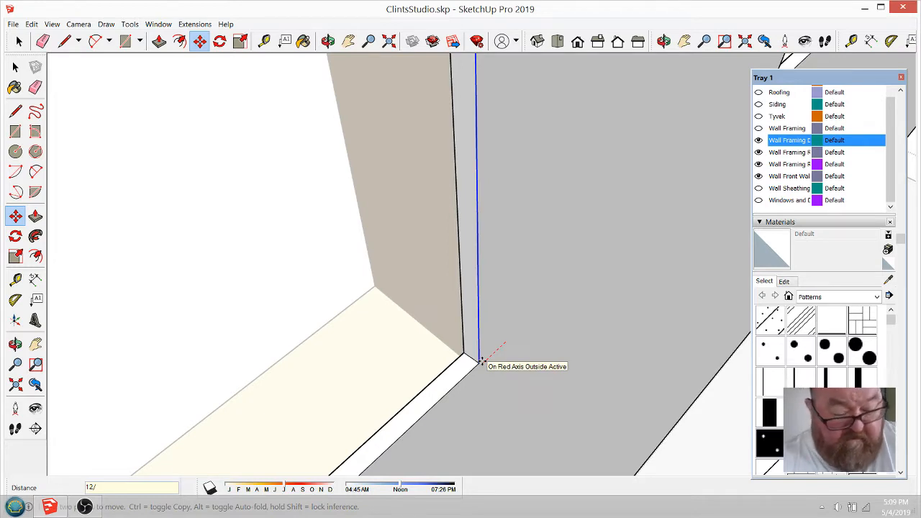
text(1/2)
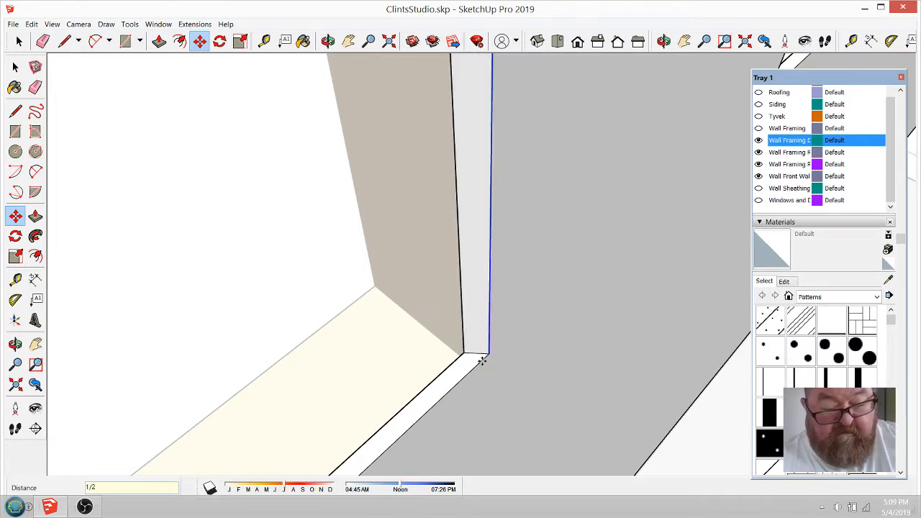
key(Return)
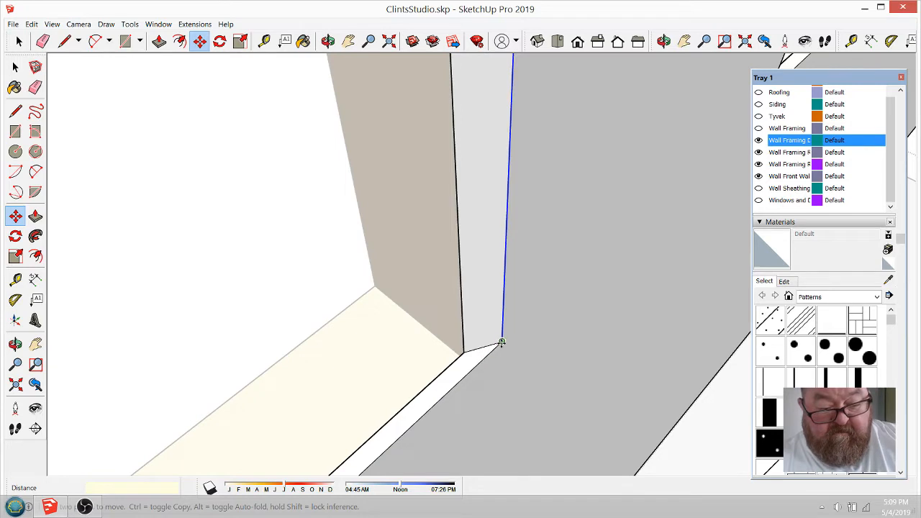
click(500, 343)
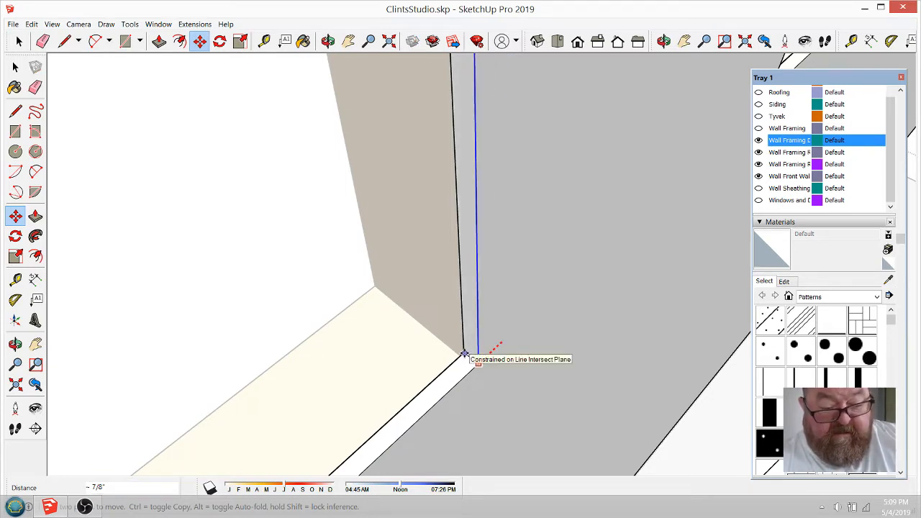
click(464, 353)
scroll(503, 372, down, 2)
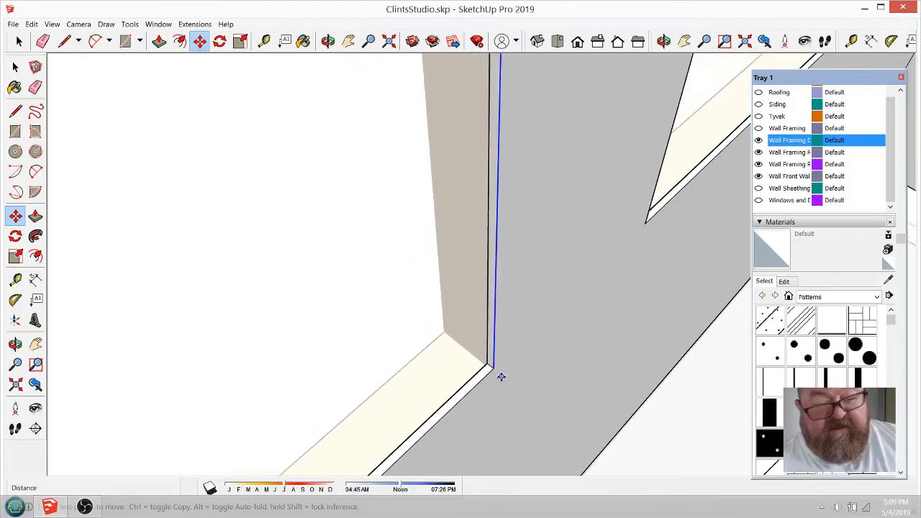
scroll(501, 377, down, 3)
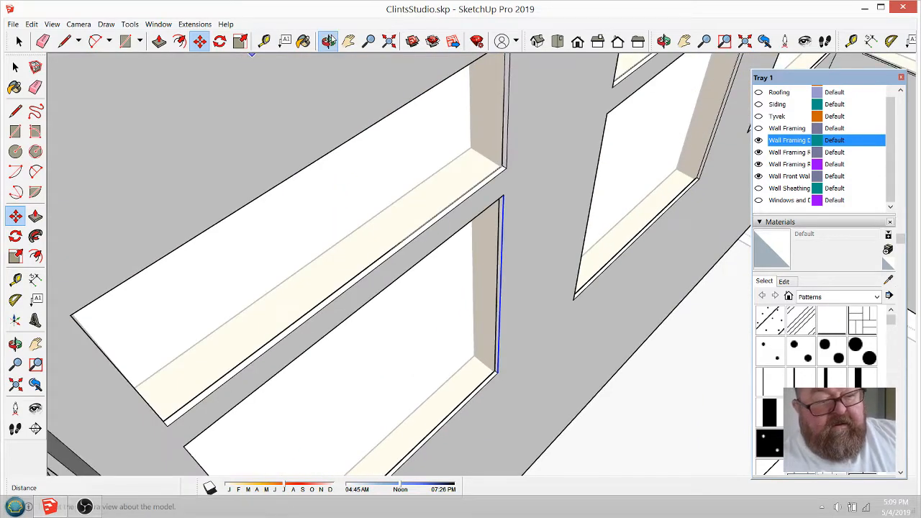
Show the Floor Decking, Floor Framing, Furniture, HVAC and Posts layers around the drywalled interior
click(327, 41)
drag(461, 199, 139, 146)
key(space)
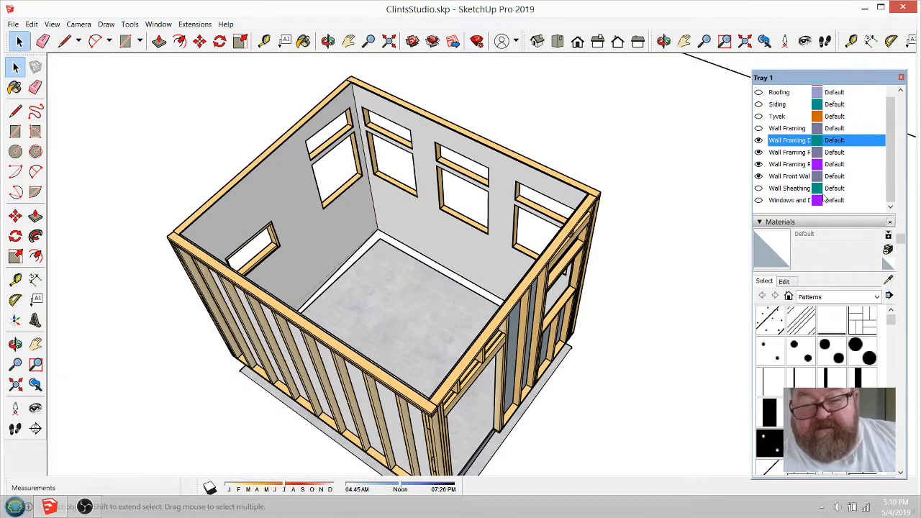
scroll(771, 137, up, 5)
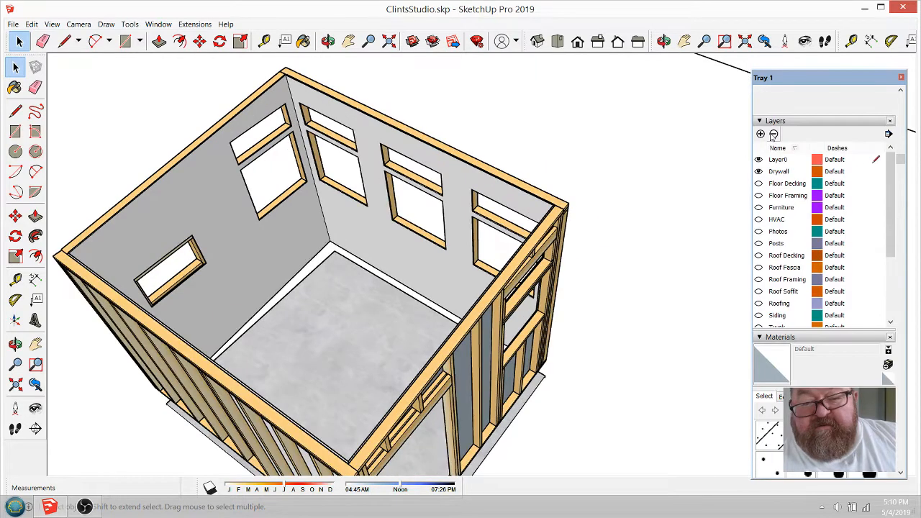
click(758, 184)
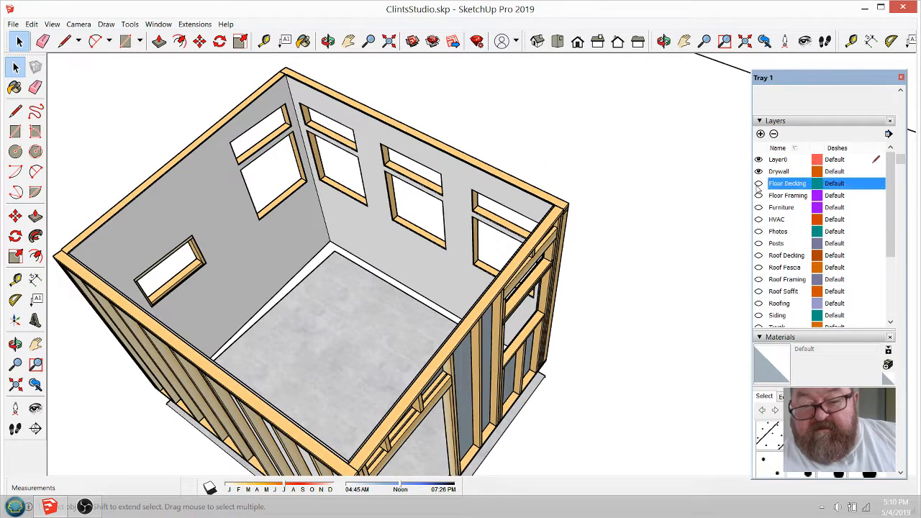
click(758, 195)
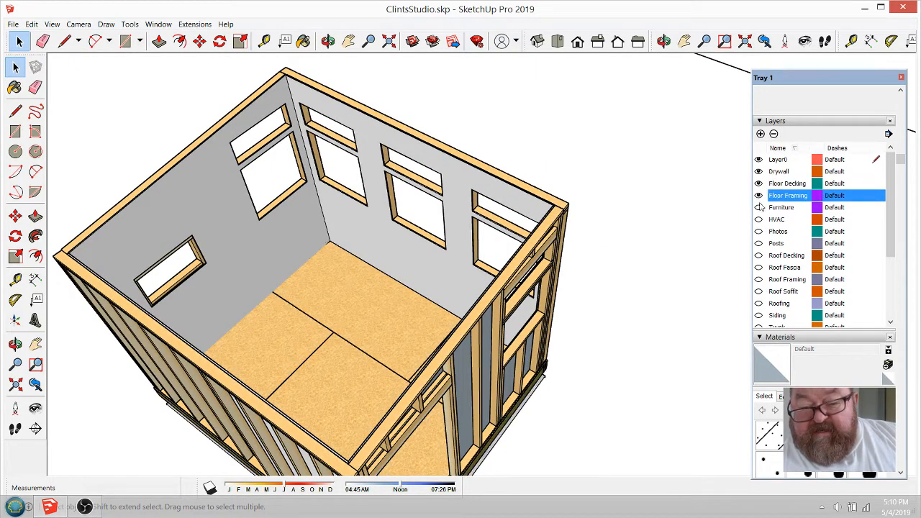
click(758, 207)
click(758, 220)
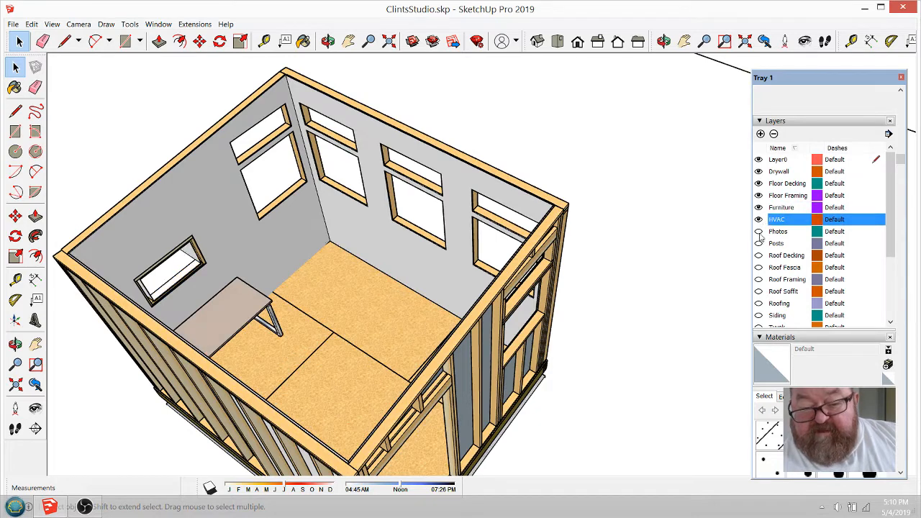
scroll(768, 216, down, 2)
scroll(768, 226, up, 1)
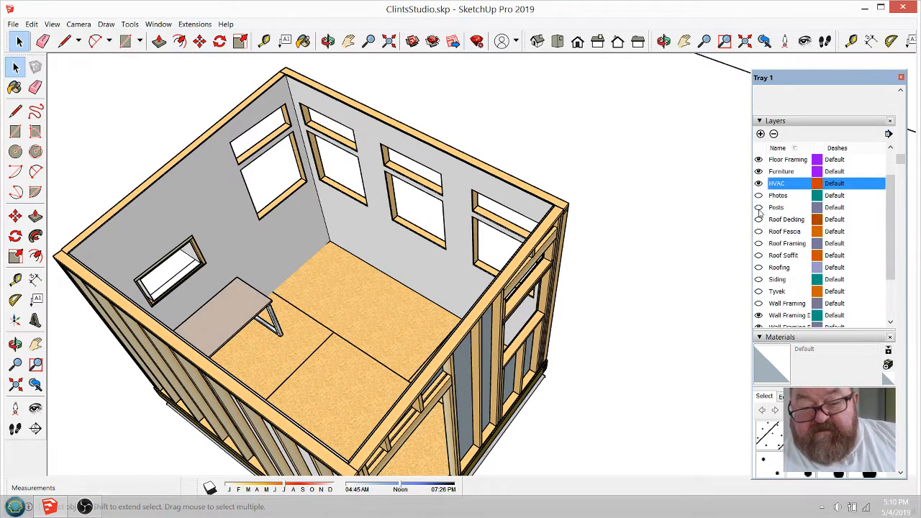
click(758, 207)
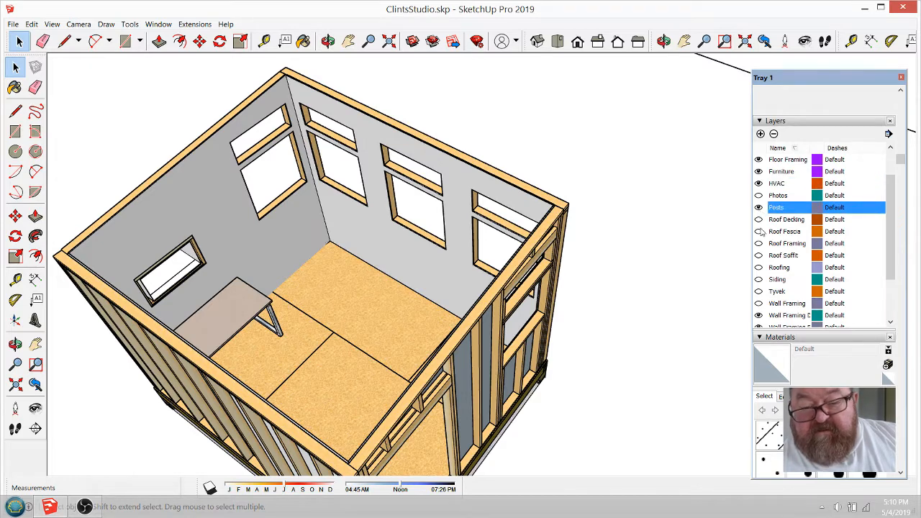
Show the Roof Decking and Roof Fascia layers briefly and hide both again
click(758, 220)
click(758, 231)
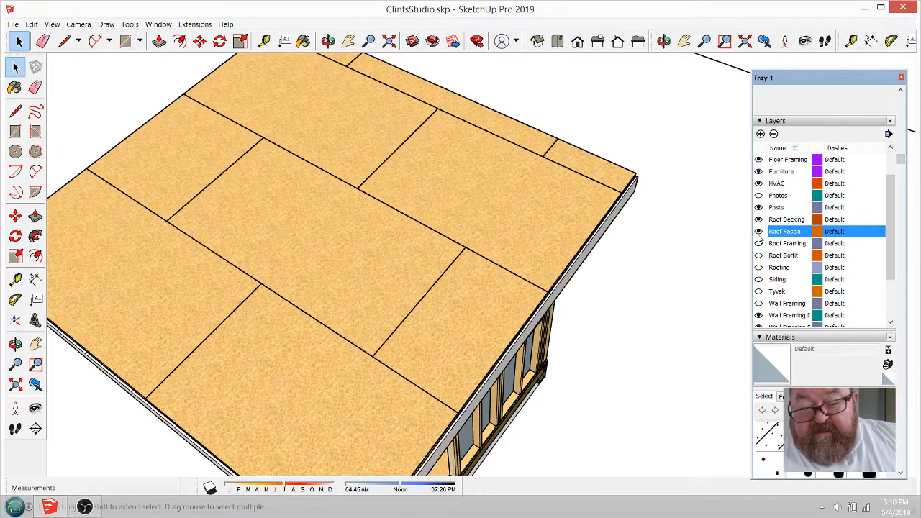
click(758, 219)
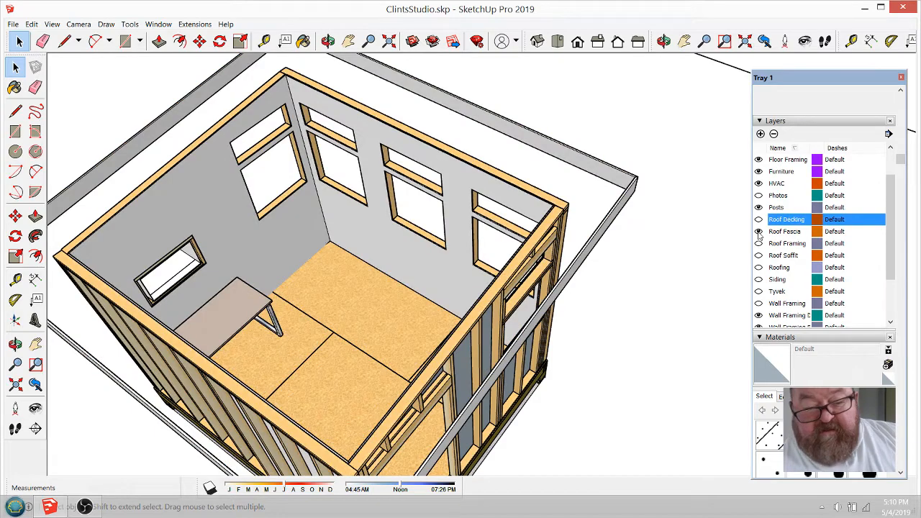
click(758, 231)
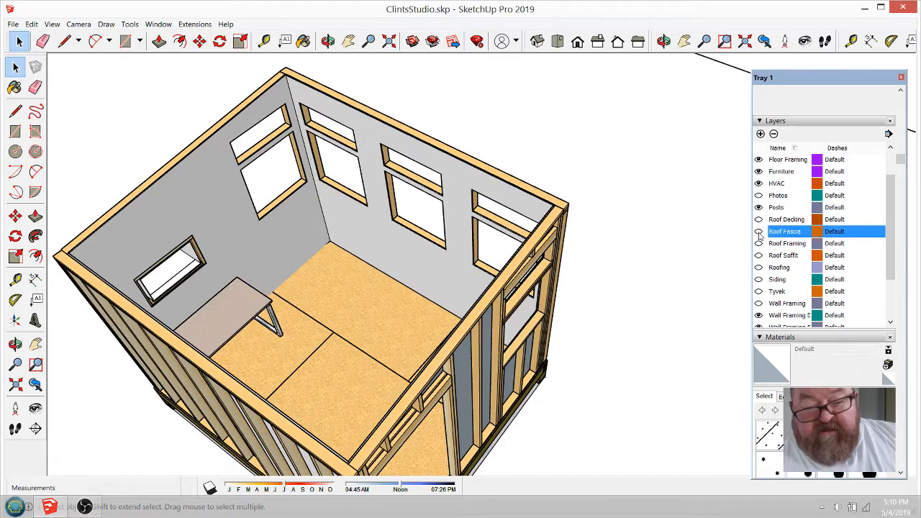
Show the Siding layer and the windows and doors layer on the studio
click(327, 41)
drag(441, 260, 528, 211)
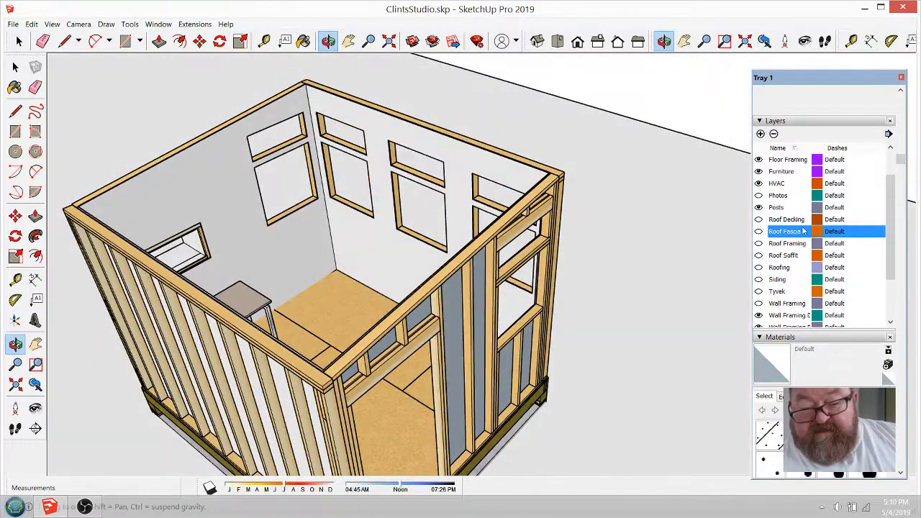
scroll(803, 230, down, 5)
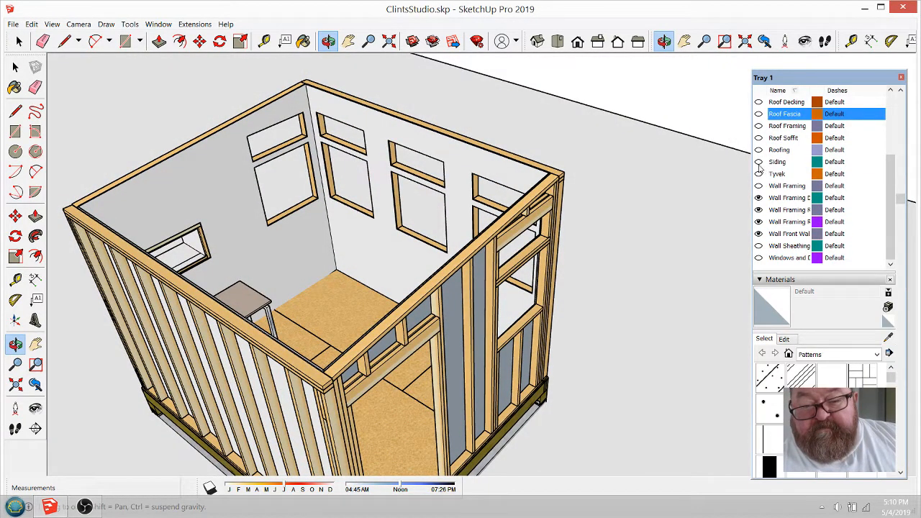
click(758, 162)
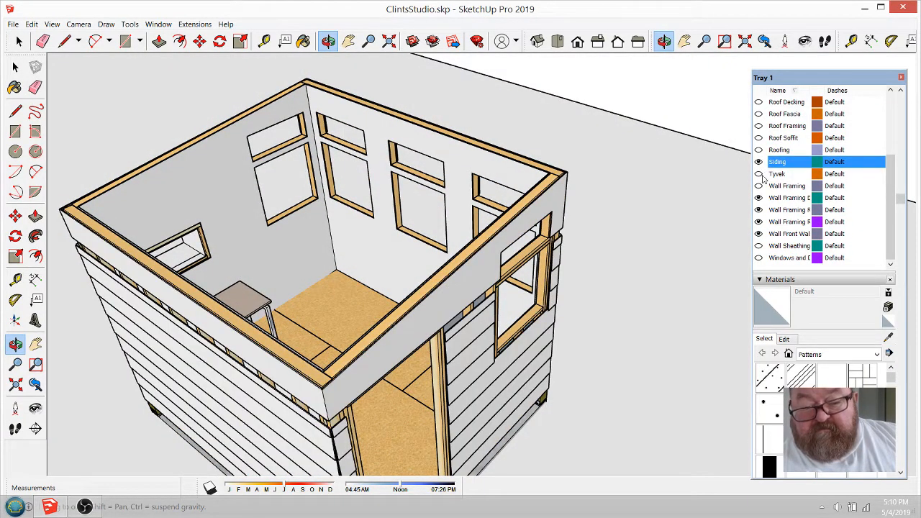
scroll(763, 195, down, 3)
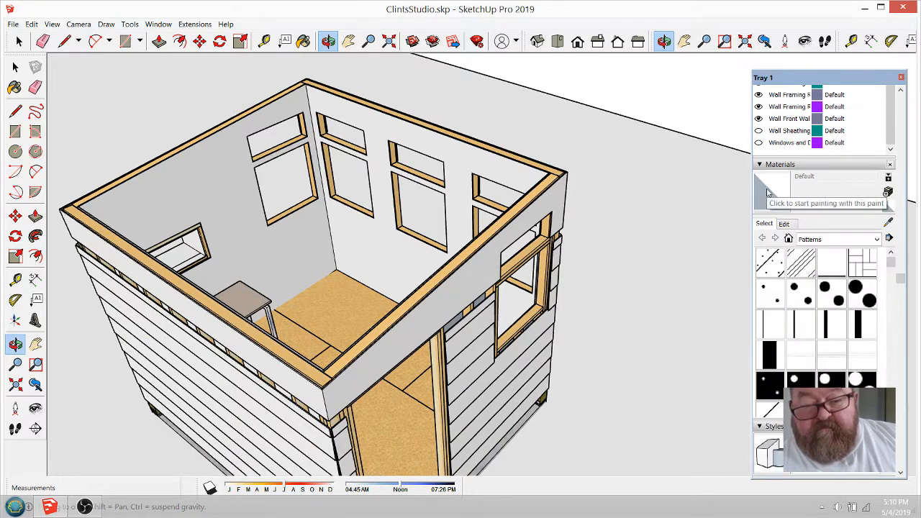
drag(374, 158, 506, 240)
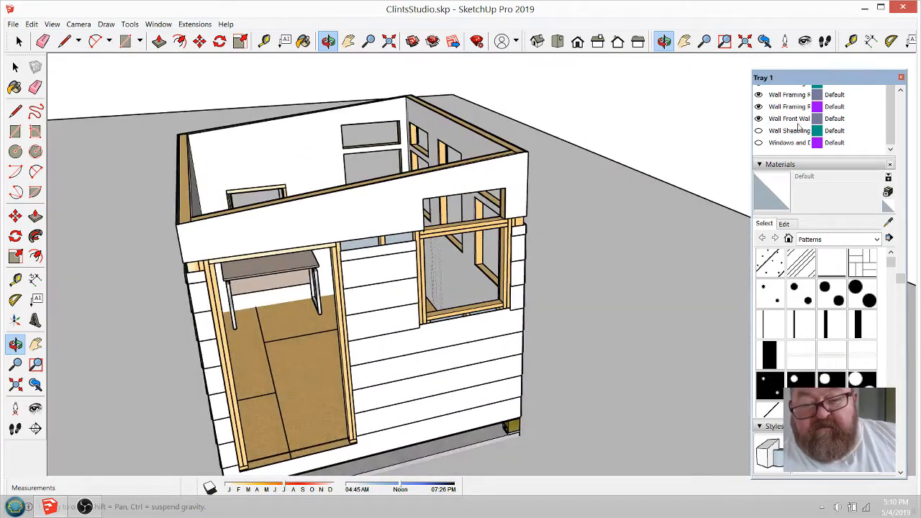
click(757, 142)
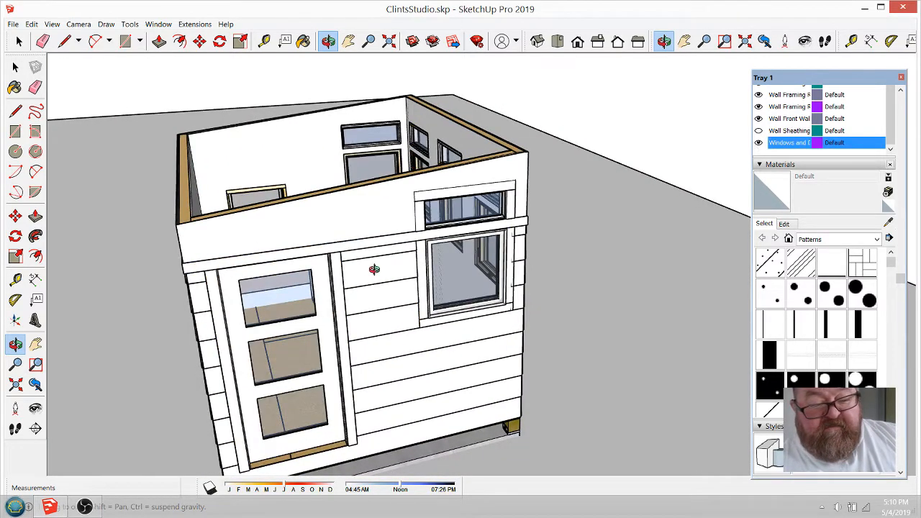
Examine from outside and inside how the windows sit in the wall openings and the drywall
drag(374, 269, 600, 355)
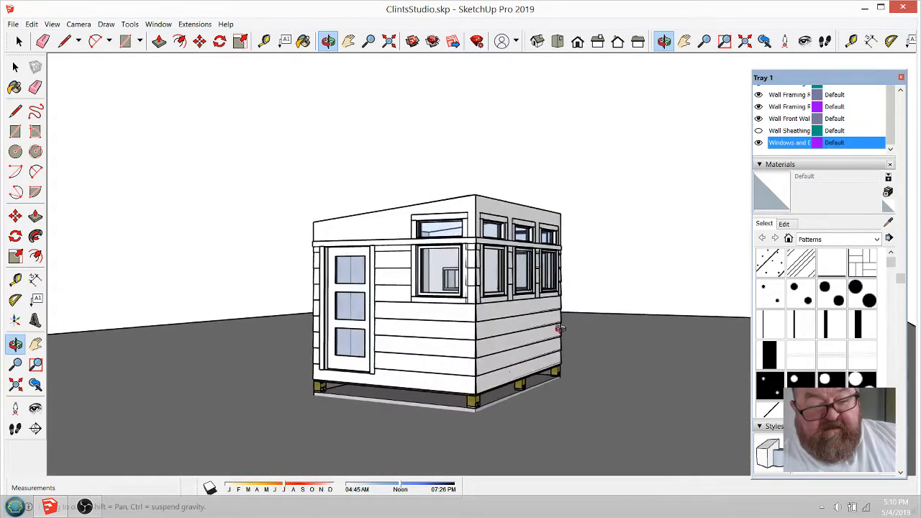
drag(559, 328, 511, 165)
scroll(453, 278, up, 3)
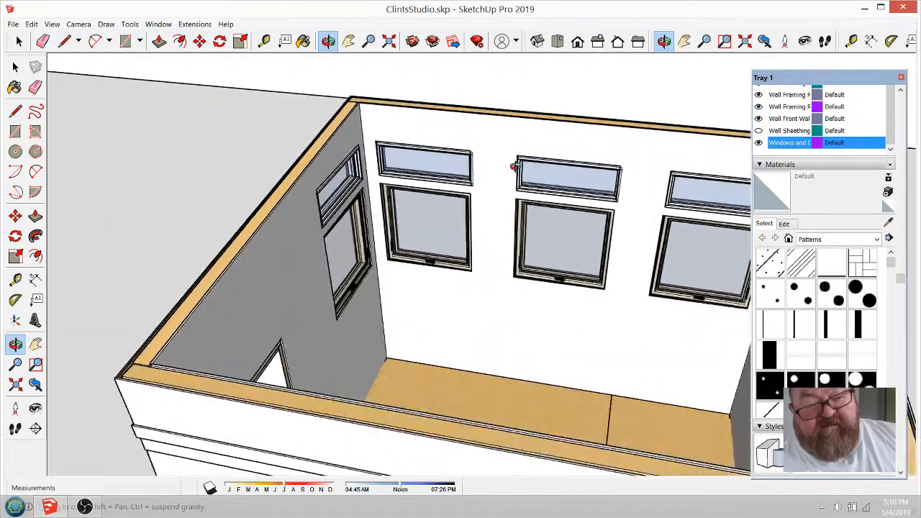
scroll(512, 179, up, 5)
scroll(403, 241, down, 1)
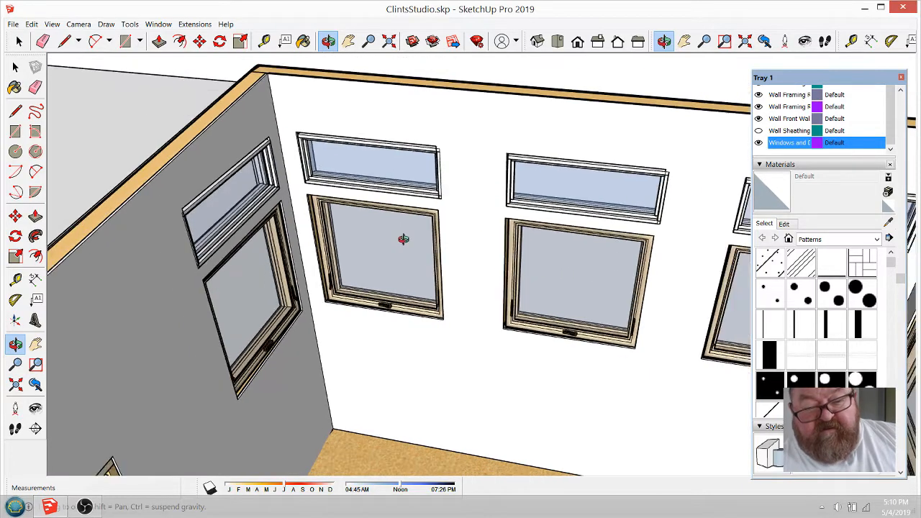
drag(403, 240, 697, 187)
scroll(639, 154, up, 4)
scroll(640, 153, up, 6)
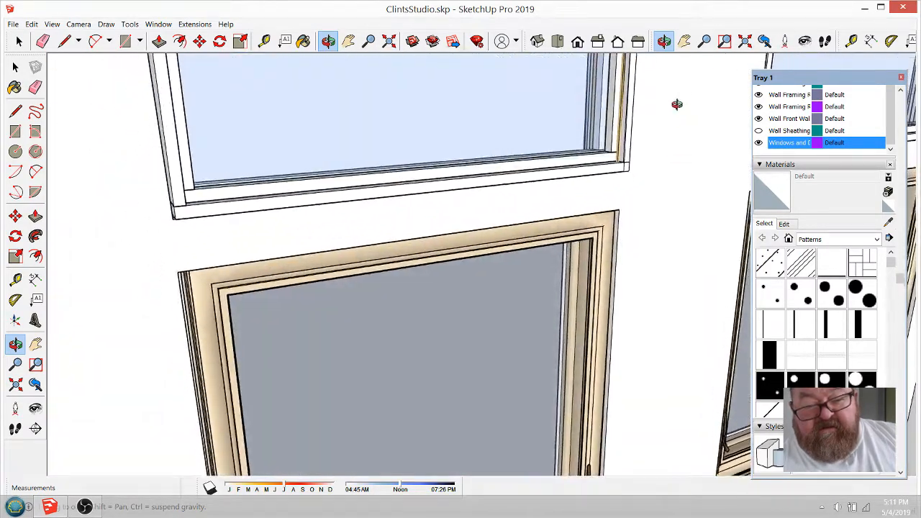
drag(677, 104, 454, 226)
scroll(455, 227, down, 2)
scroll(454, 227, down, 3)
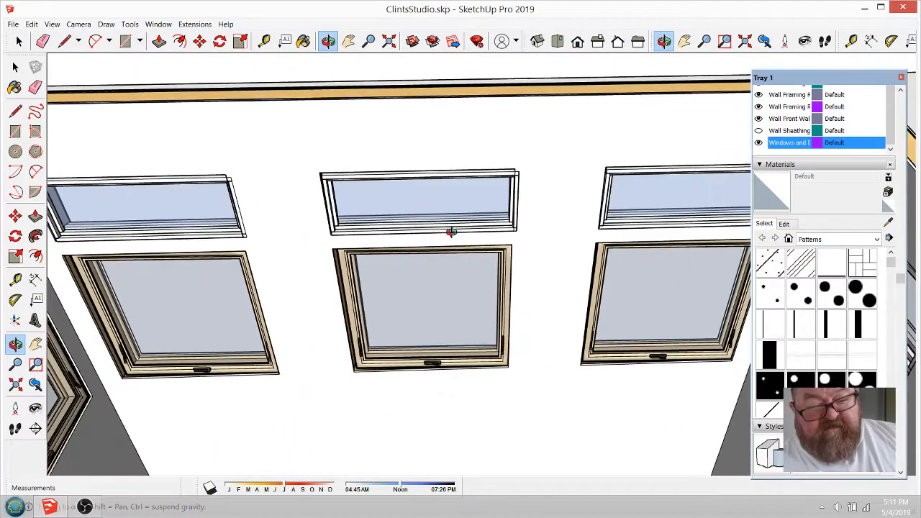
scroll(516, 267, down, 5)
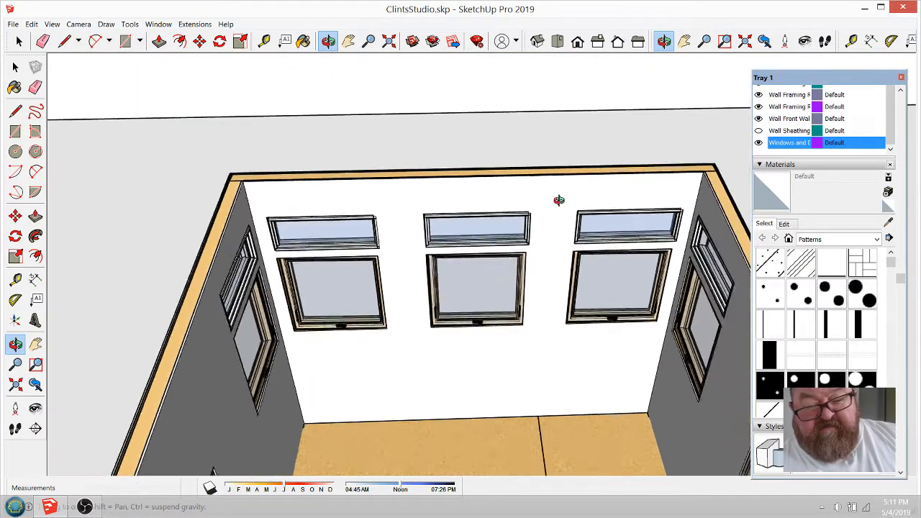
scroll(556, 199, down, 2)
Examine the outside of the studio, including how the siding boards meet at the corner
drag(608, 284, 437, 304)
drag(341, 346, 489, 385)
scroll(489, 385, up, 10)
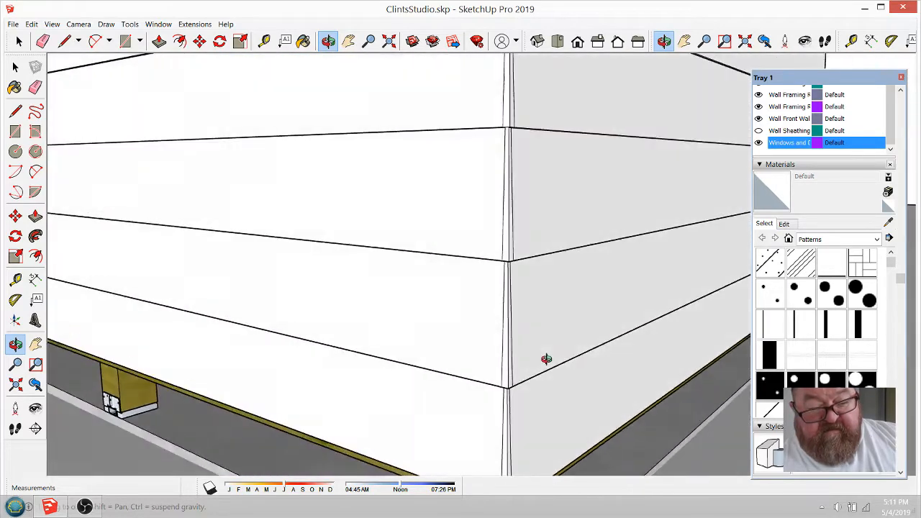
drag(546, 358, 491, 382)
scroll(483, 393, down, 6)
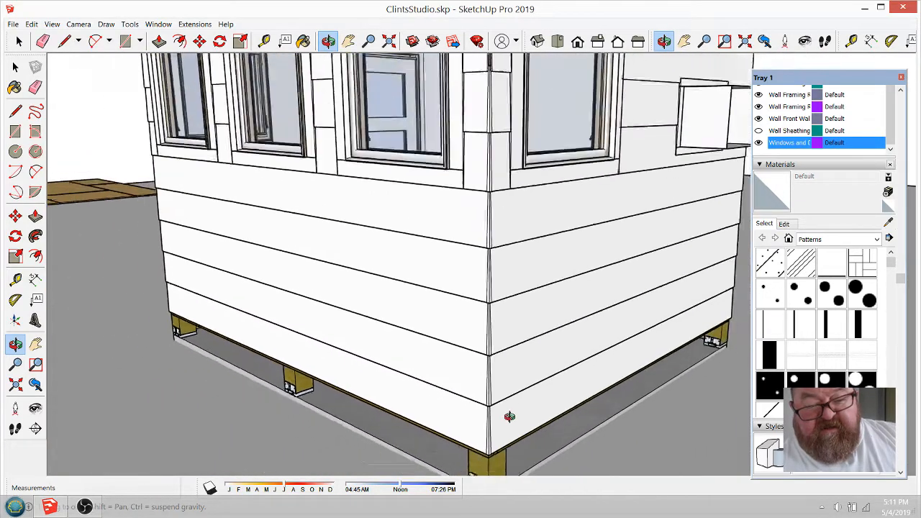
scroll(508, 416, down, 2)
drag(520, 350, 297, 416)
drag(484, 339, 260, 353)
Delete the stray copy of the floor decking lying on the ground away from the studio
scroll(199, 370, down, 5)
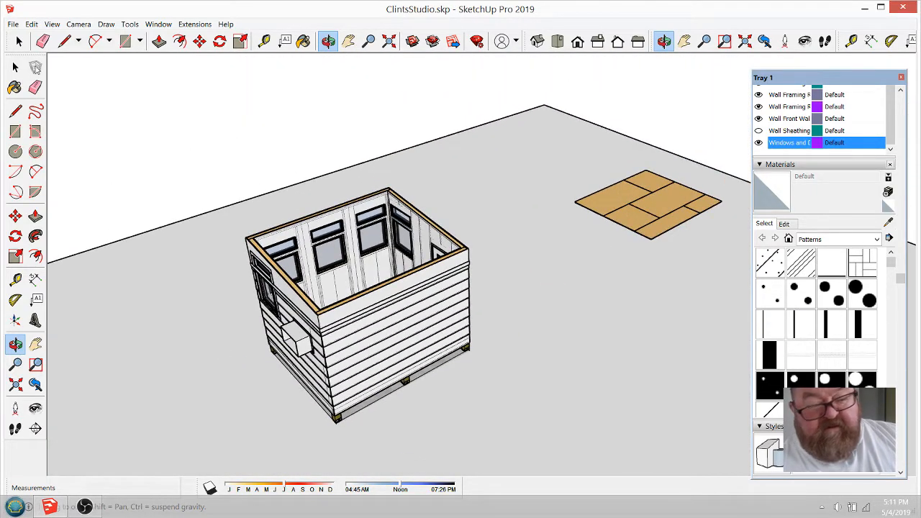
key(space)
click(647, 214)
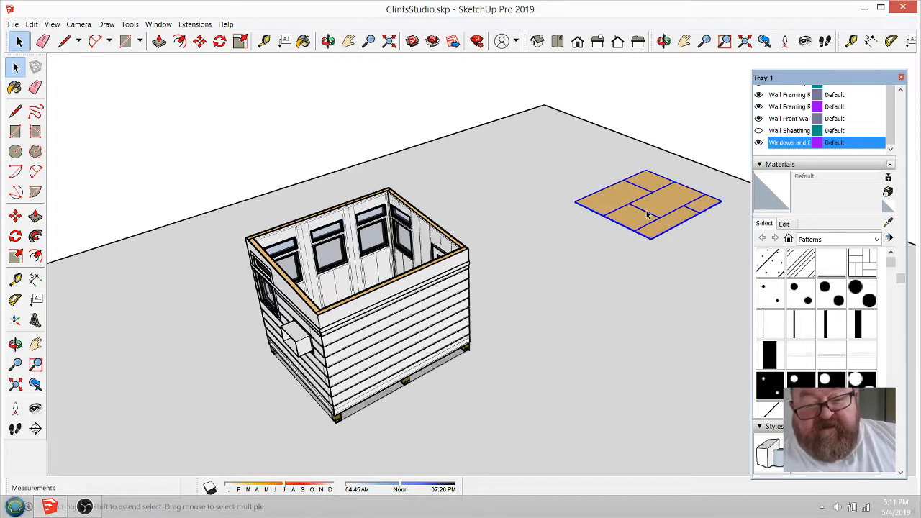
key(Delete)
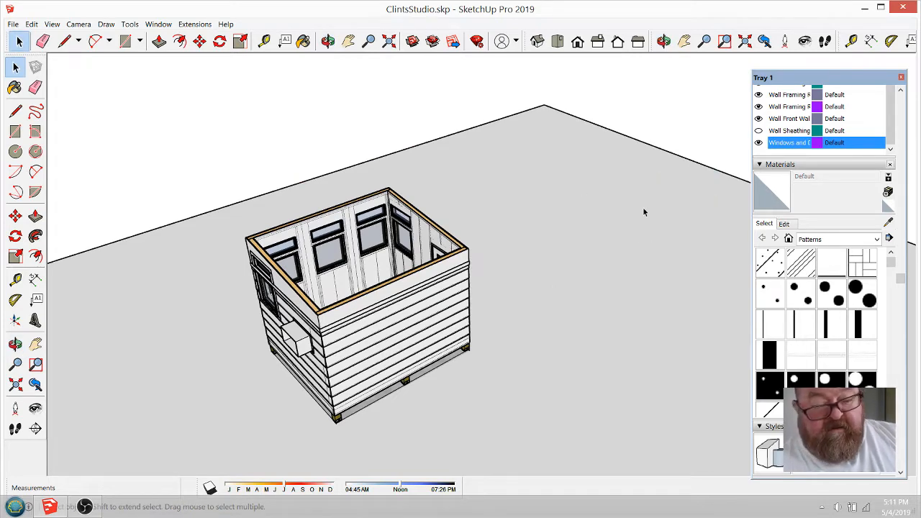
Show the Roof Decking layer with the whole studio and its surroundings in view
scroll(574, 201, down, 3)
click(328, 43)
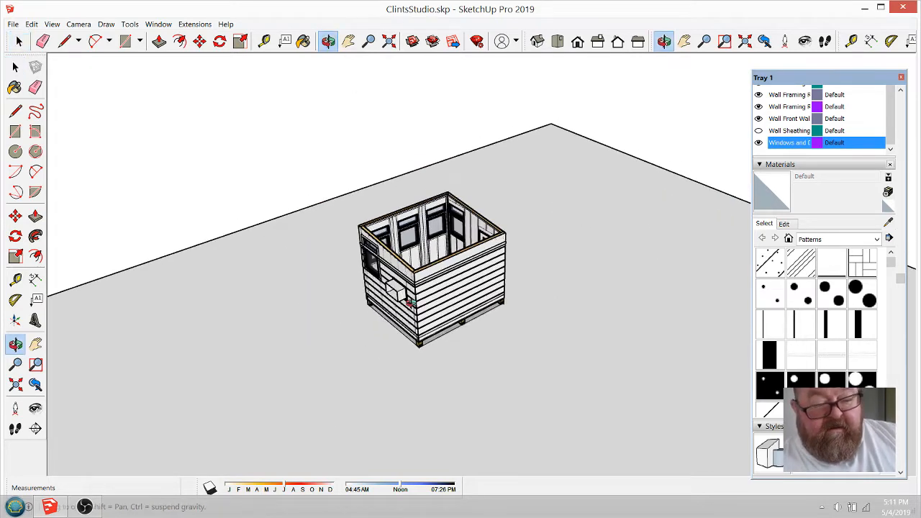
drag(412, 304, 447, 304)
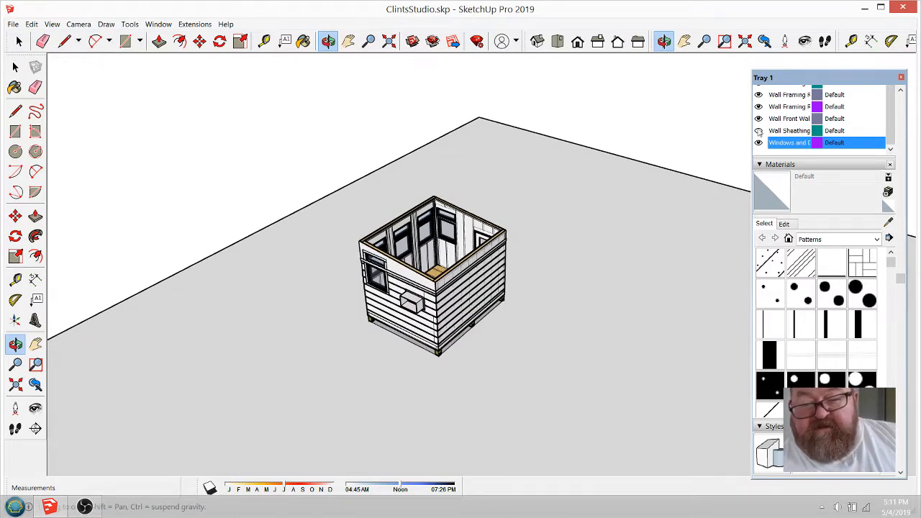
scroll(762, 142, down, 3)
scroll(770, 135, up, 3)
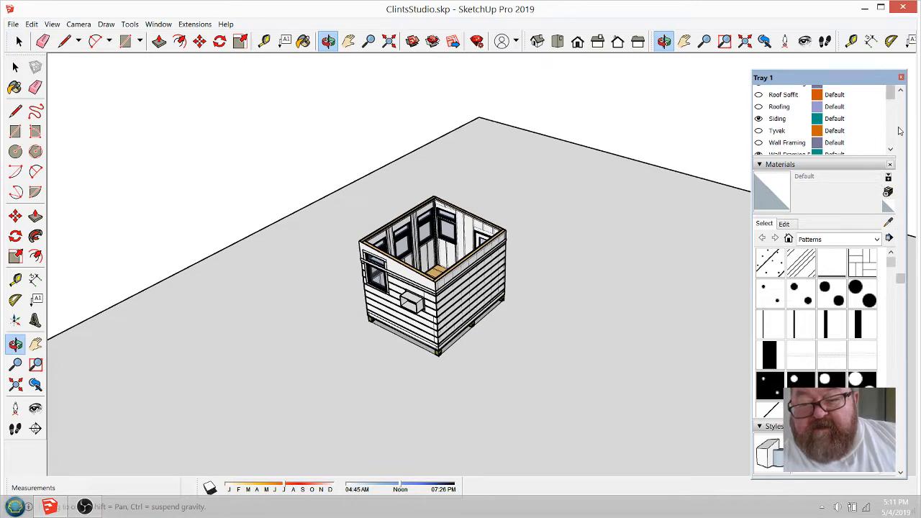
scroll(901, 274, up, 5)
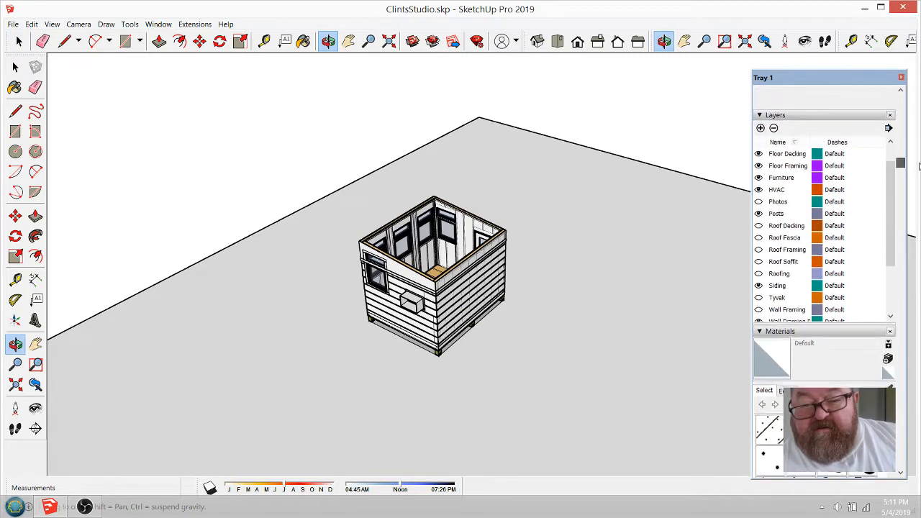
click(758, 240)
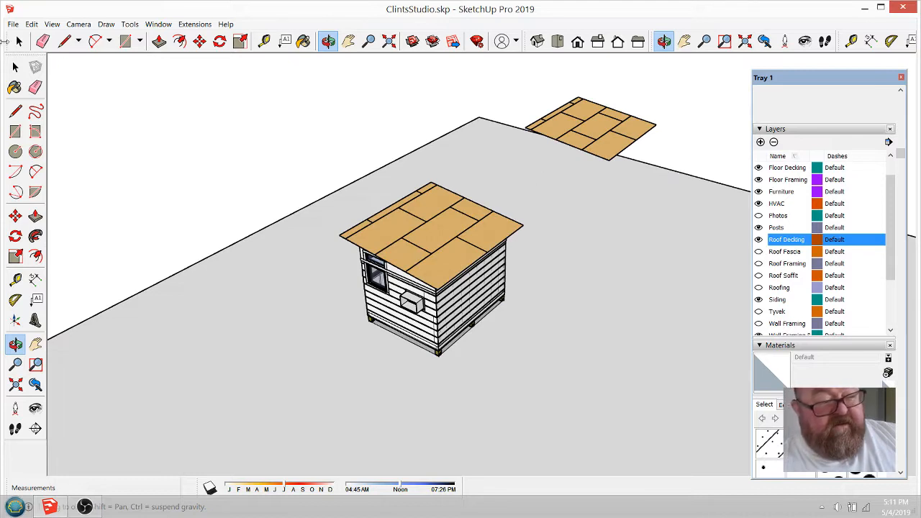
Delete the stray copy of the roof decking located away from the studio
click(19, 41)
click(606, 130)
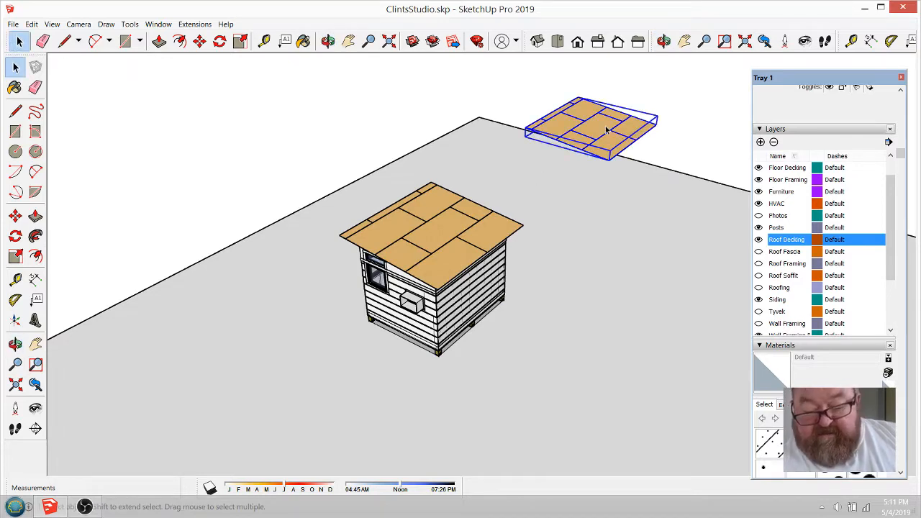
key(Delete)
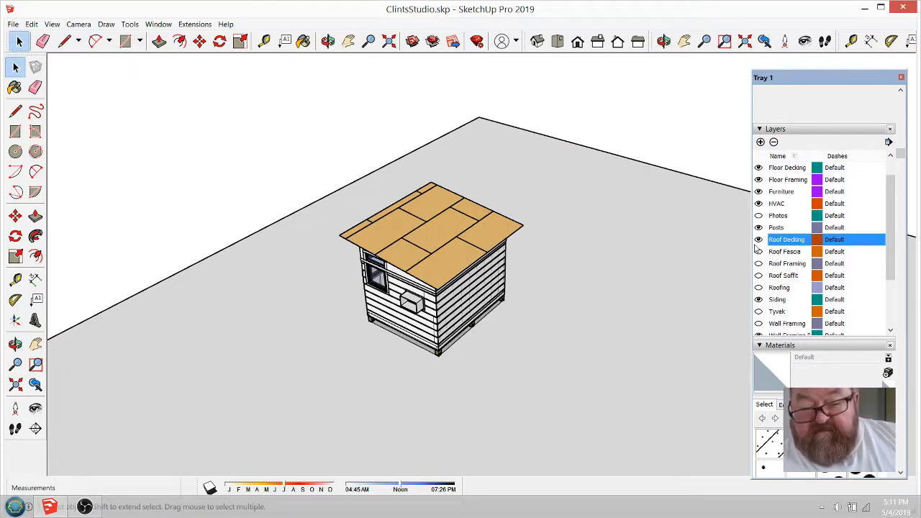
Show the Roof Fascia and Roof Framing layers
click(758, 252)
click(758, 263)
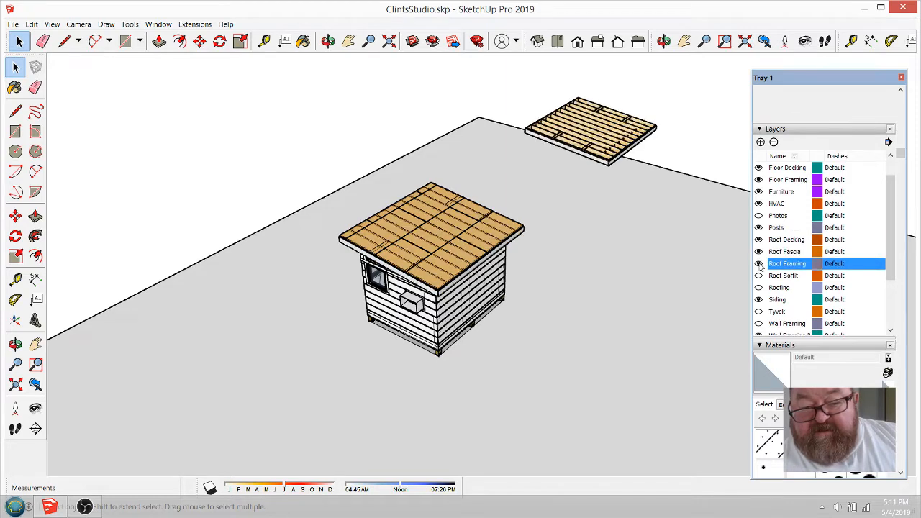
Show the Roof Soffit and Roofing layers with Siding kept displayed, and delete the stray roof copy located away from the studio
click(758, 277)
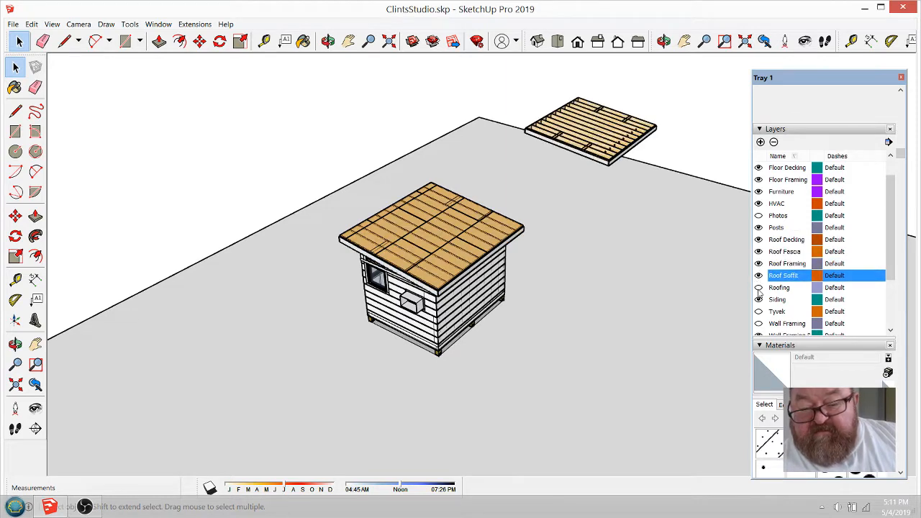
click(758, 288)
click(758, 300)
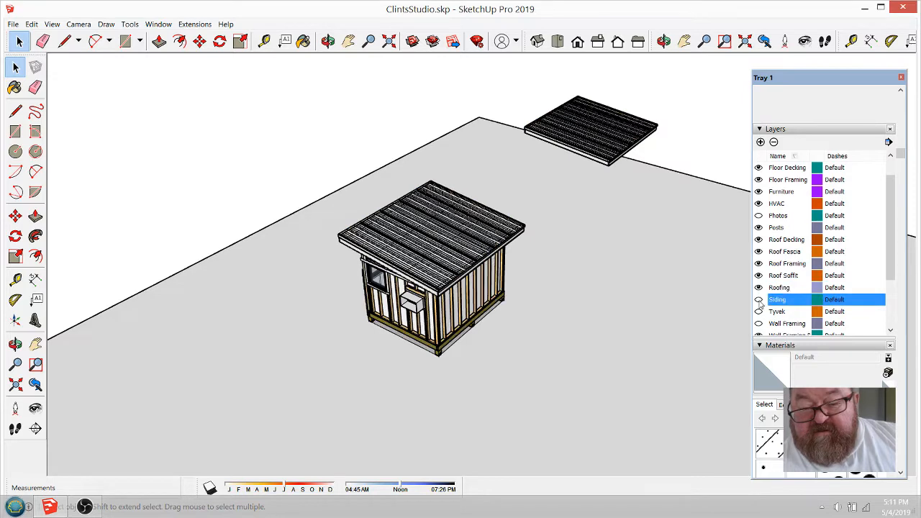
click(758, 299)
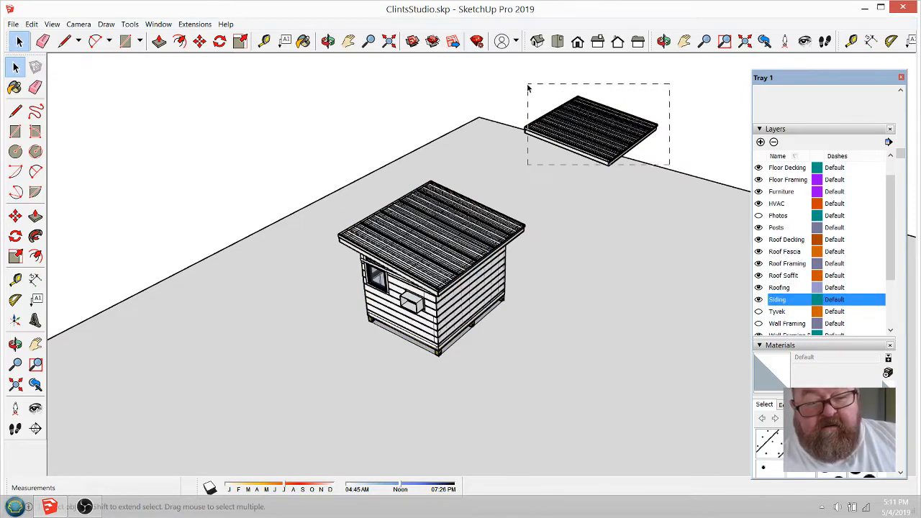
drag(527, 86, 523, 85)
key(Delete)
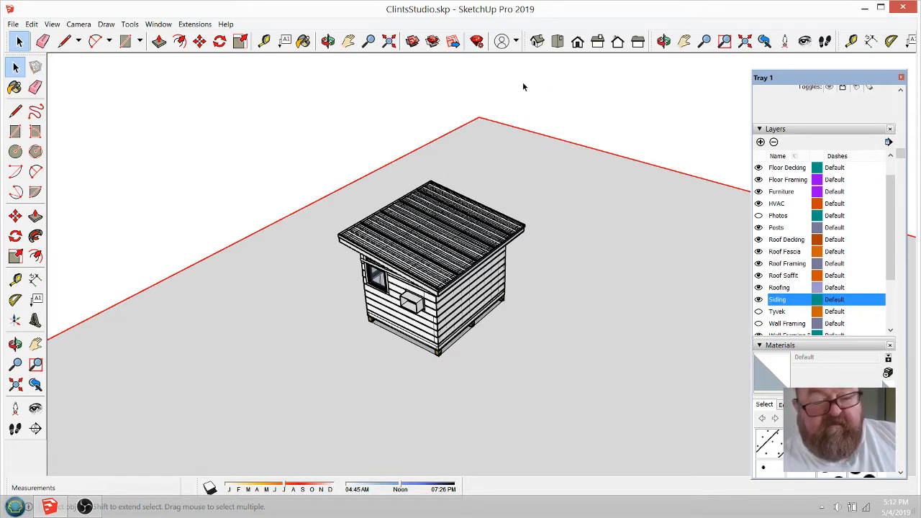
Examine the studio's exterior from all sides, including the siding, windows, door, air-conditioning unit and roof overhangs
click(327, 41)
drag(446, 302, 623, 177)
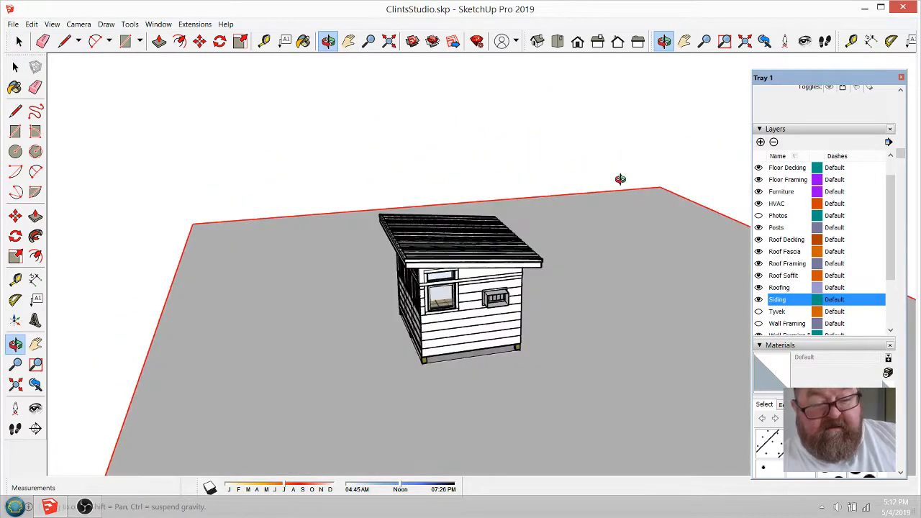
drag(432, 333, 477, 248)
scroll(429, 320, up, 5)
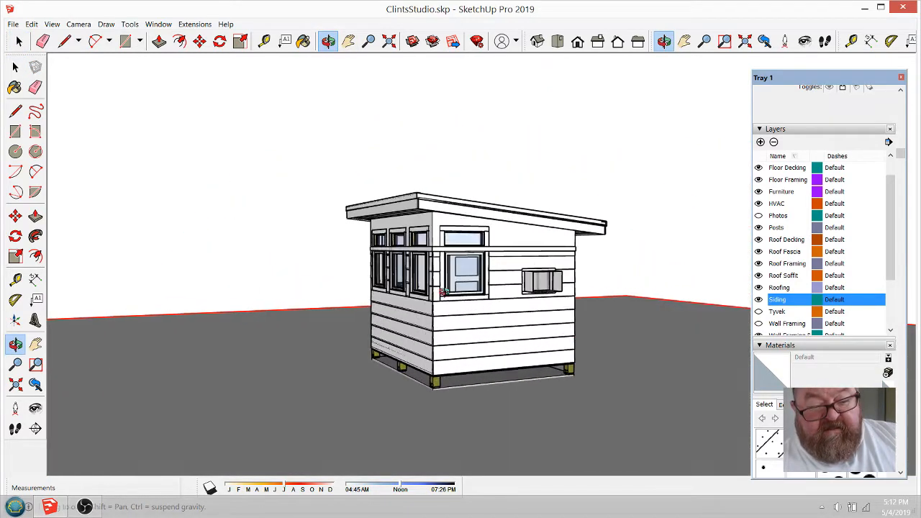
drag(425, 324, 631, 300)
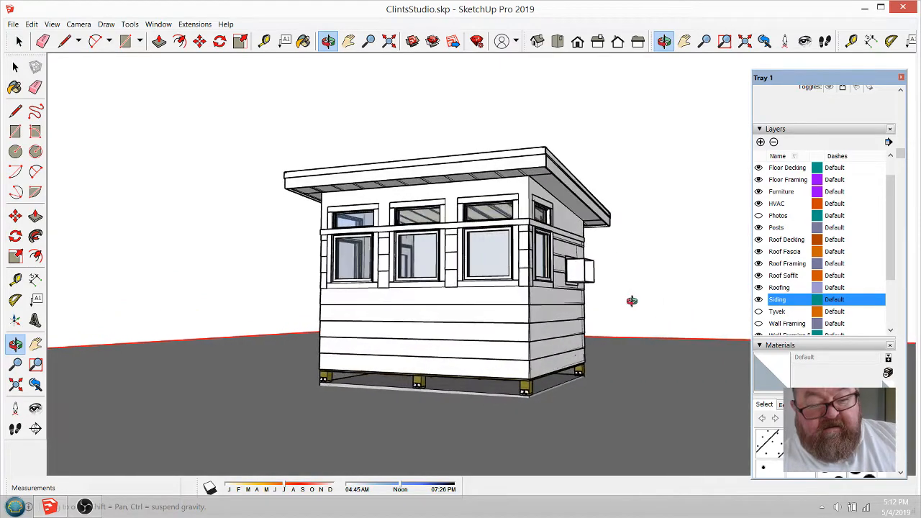
drag(357, 319, 366, 427)
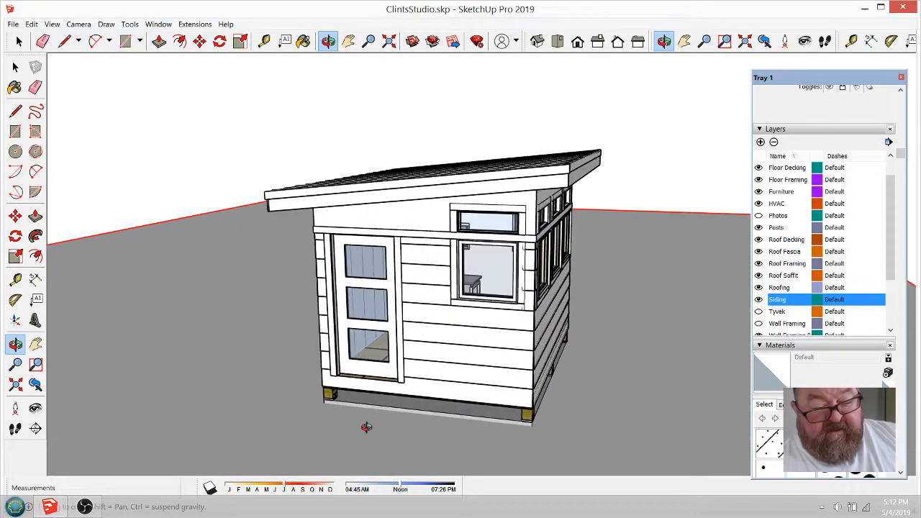
scroll(381, 425, up, 3)
scroll(384, 424, up, 2)
drag(489, 323, 187, 334)
scroll(365, 356, down, 4)
drag(539, 345, 689, 349)
scroll(271, 339, down, 3)
drag(384, 343, 512, 328)
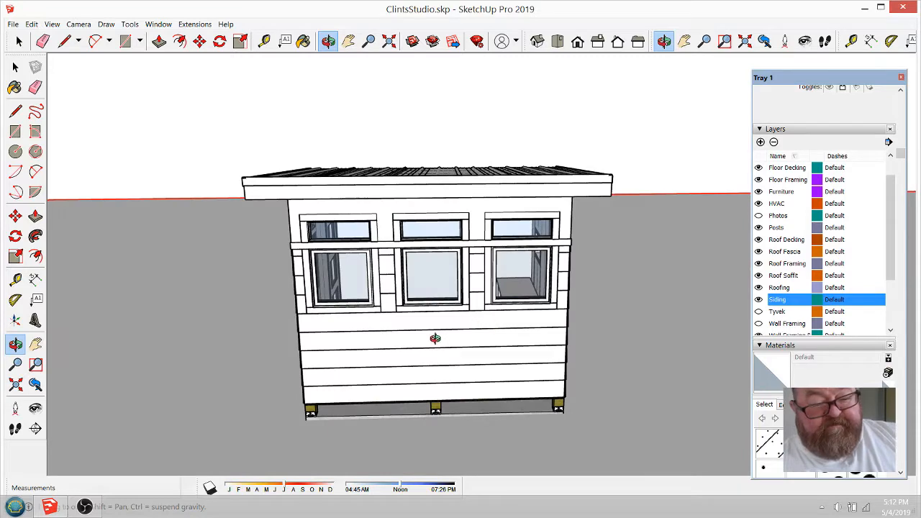
drag(434, 335, 470, 302)
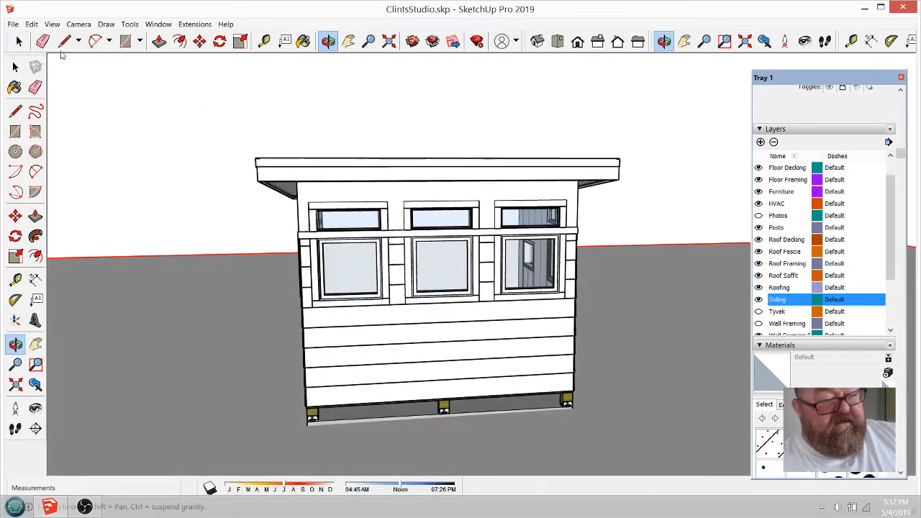
Save the studio model and choose to fix the model's problems now
click(13, 23)
click(21, 78)
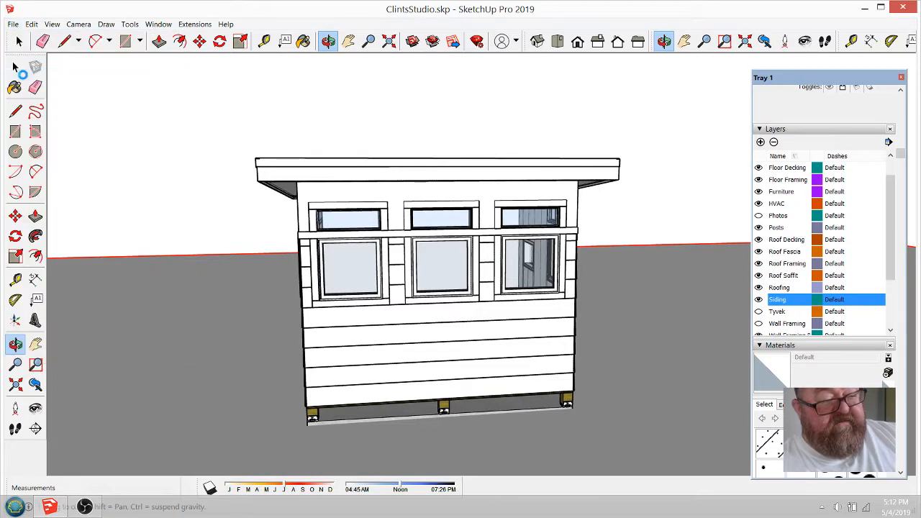
click(377, 288)
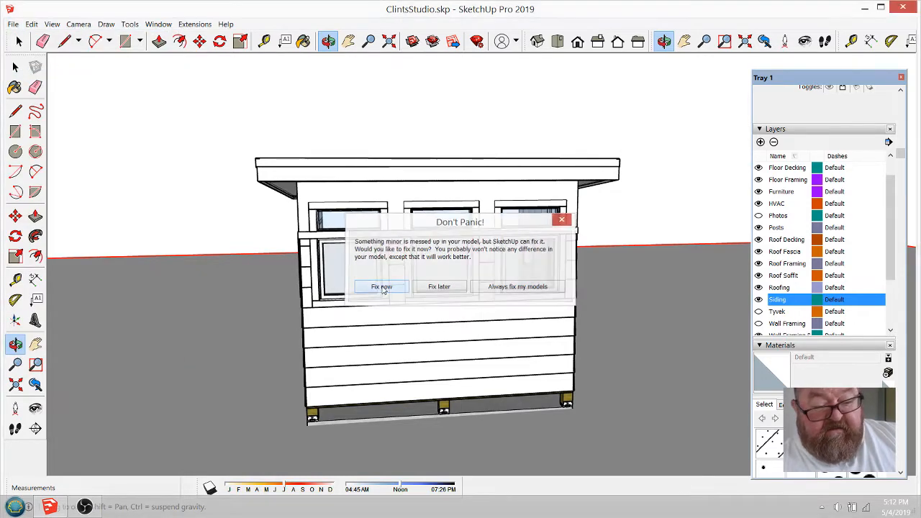
click(424, 281)
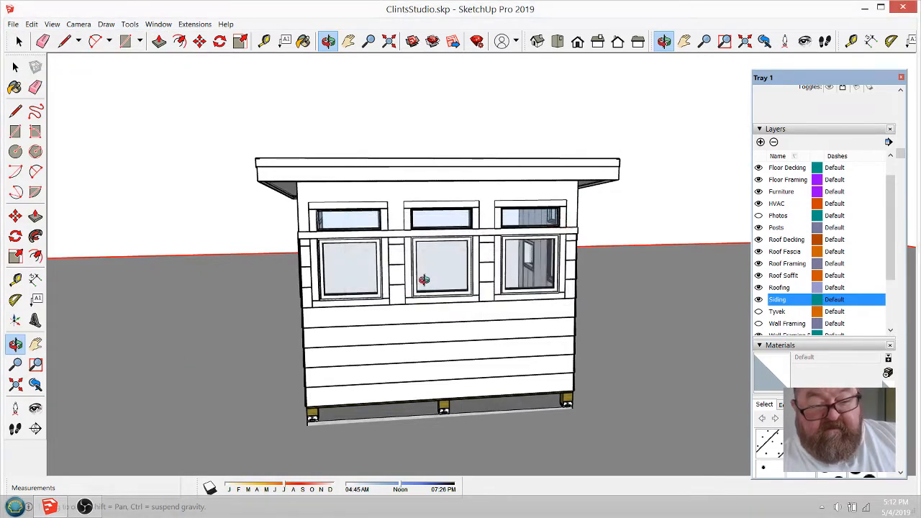
Switch to LayOut 2019 and open the recent BilletAcurrent document, leaving its file references without updating them
click(864, 7)
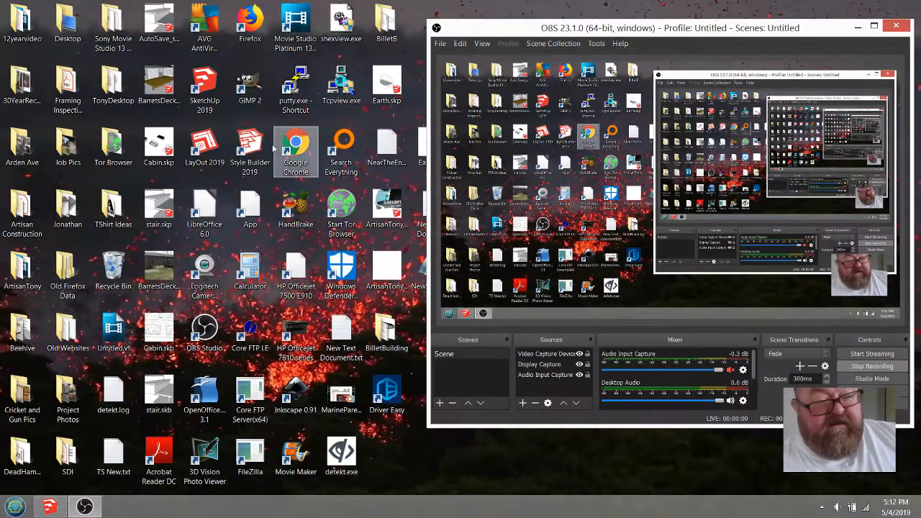
double_click(207, 146)
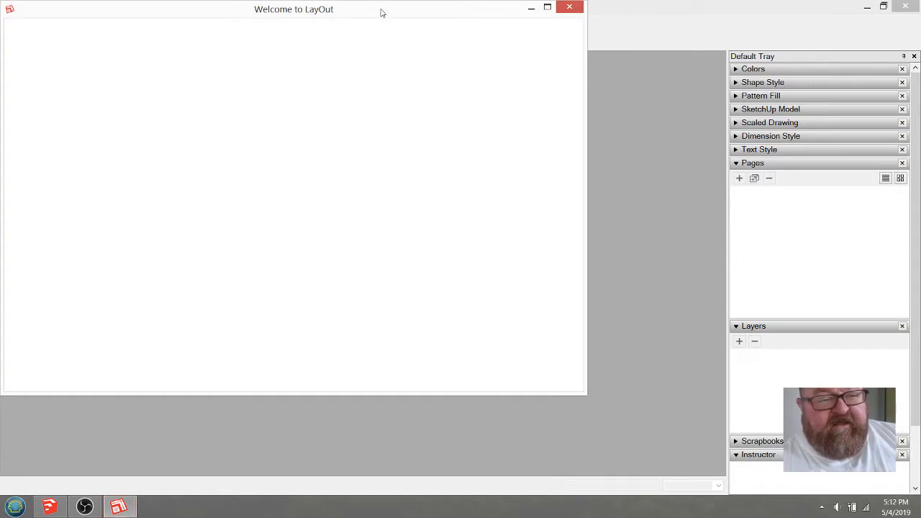
drag(382, 12, 420, 29)
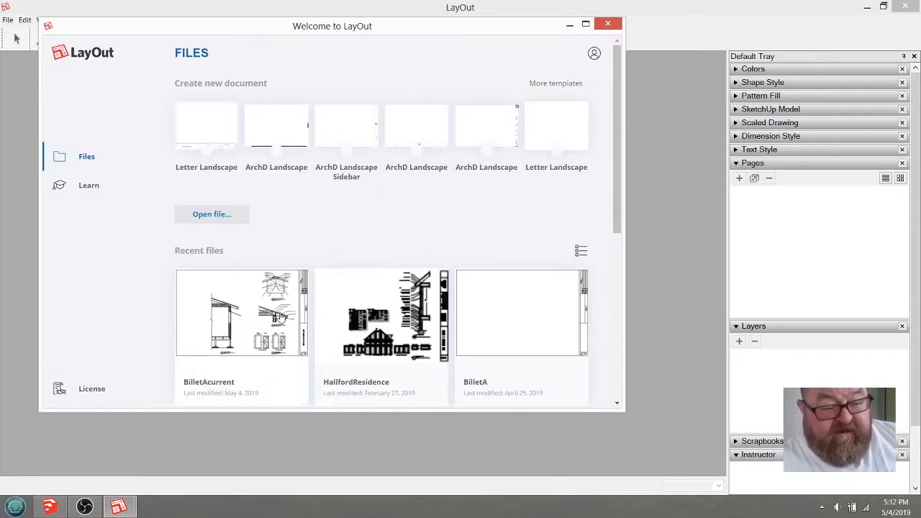
click(281, 317)
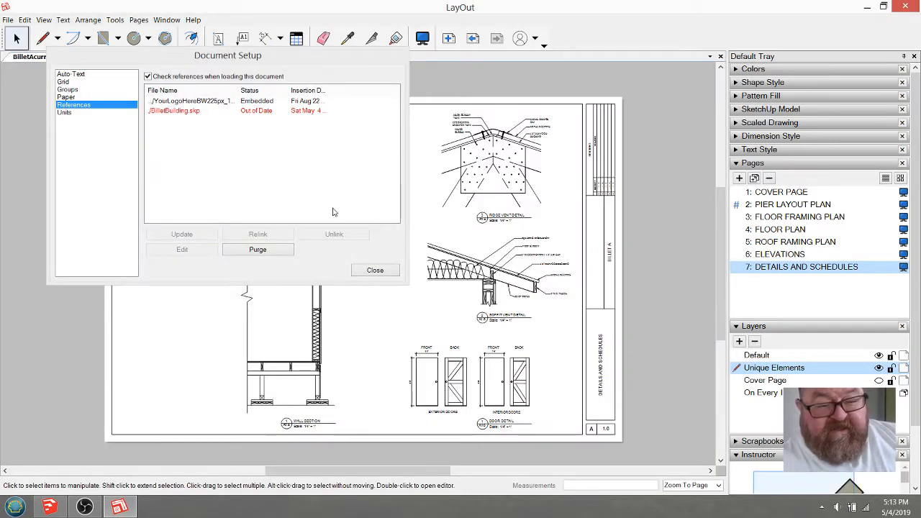
click(364, 274)
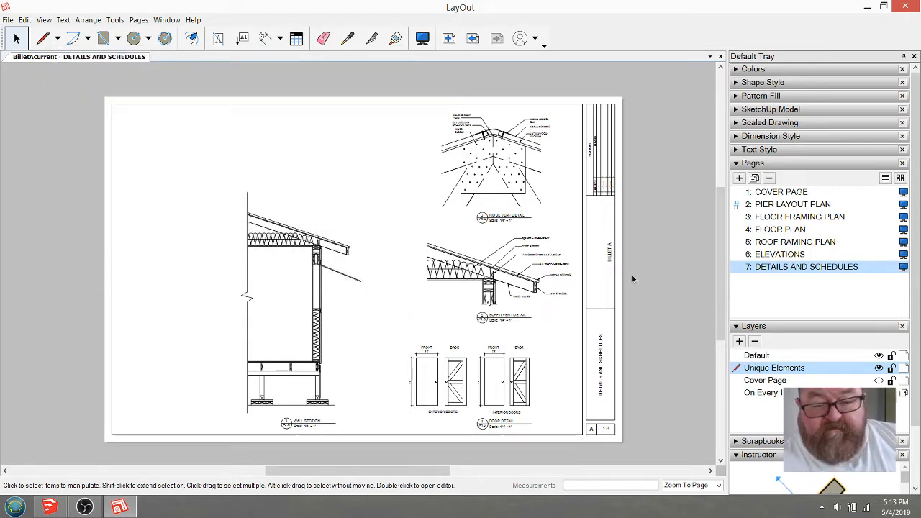
Review the plan set's pages from the Cover Page through Details and Schedules
click(780, 191)
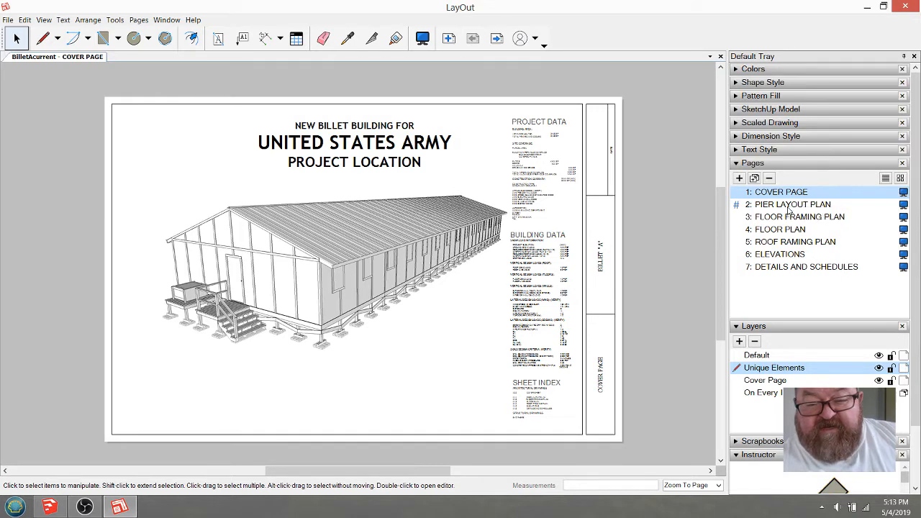
click(788, 207)
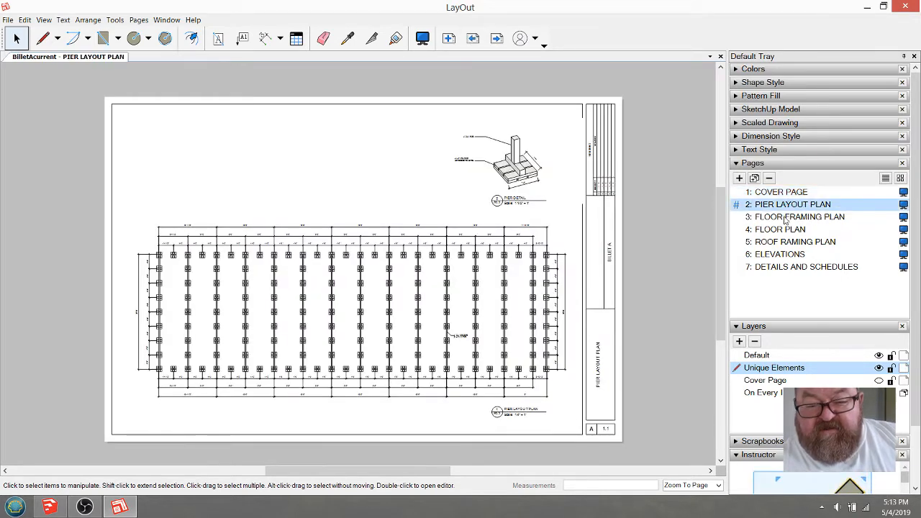
click(782, 216)
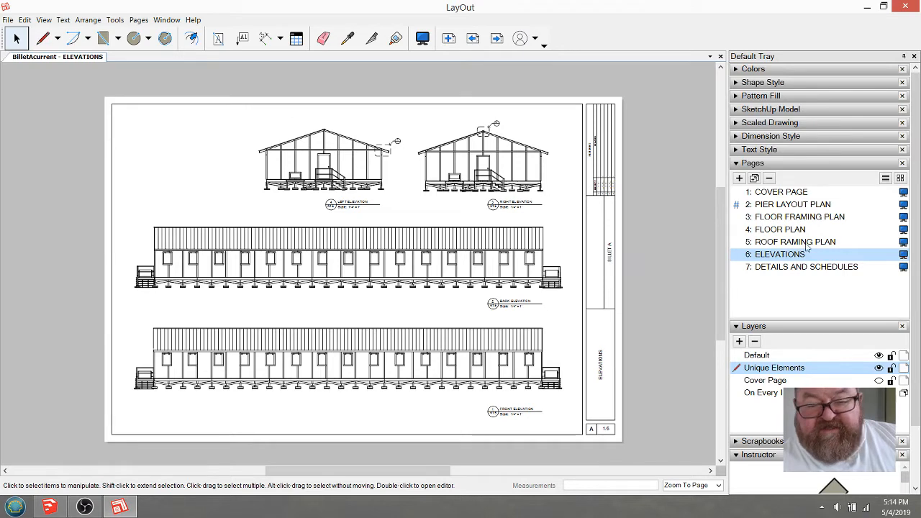
click(796, 266)
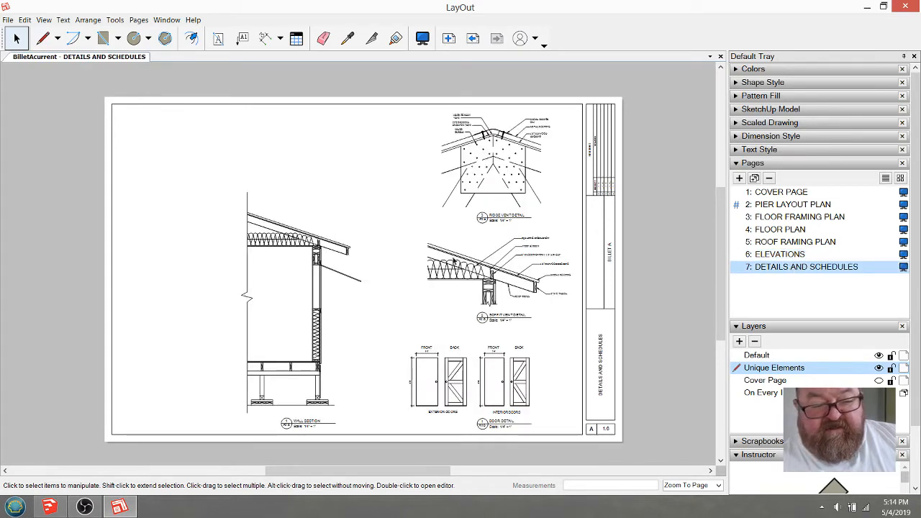
Examine the pier detail and its notes up close on the Pier Layout Plan page, along with the overall sheet
click(784, 207)
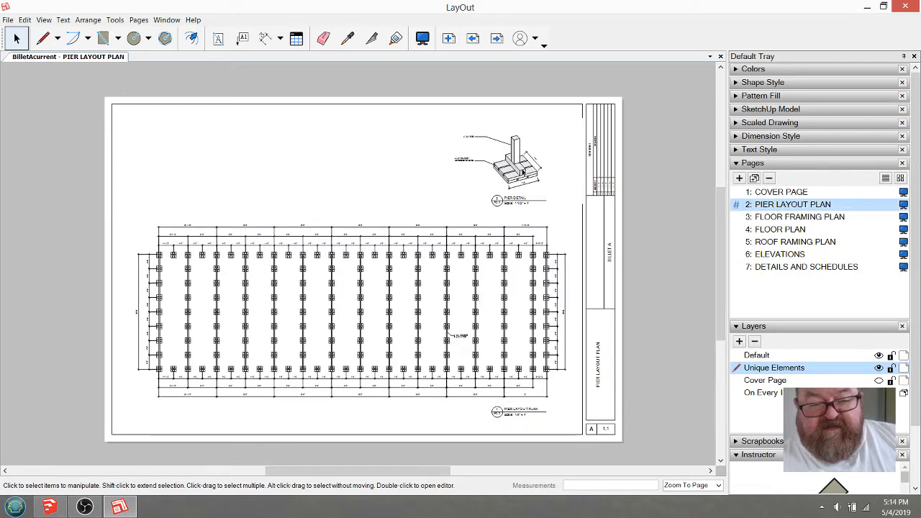
scroll(522, 171, up, 5)
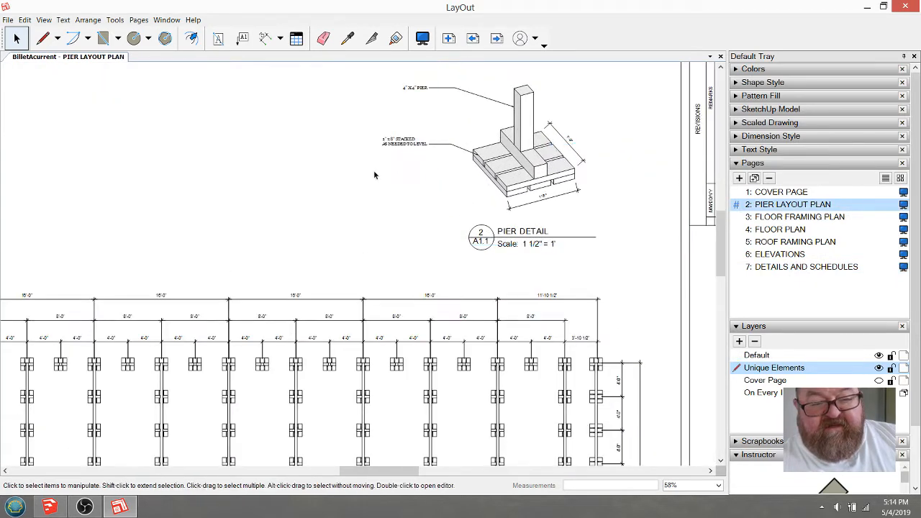
scroll(506, 143, up, 3)
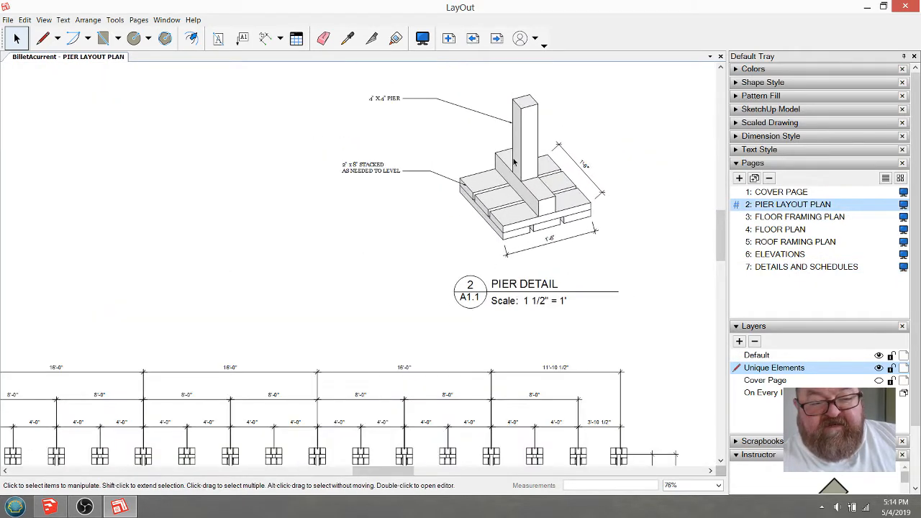
scroll(513, 163, up, 1)
scroll(505, 201, down, 7)
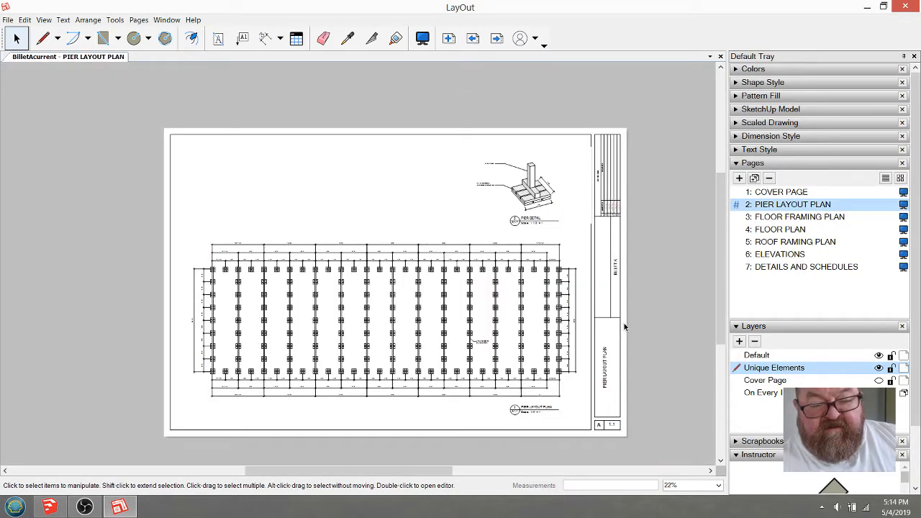
scroll(581, 352, up, 2)
scroll(583, 320, down, 1)
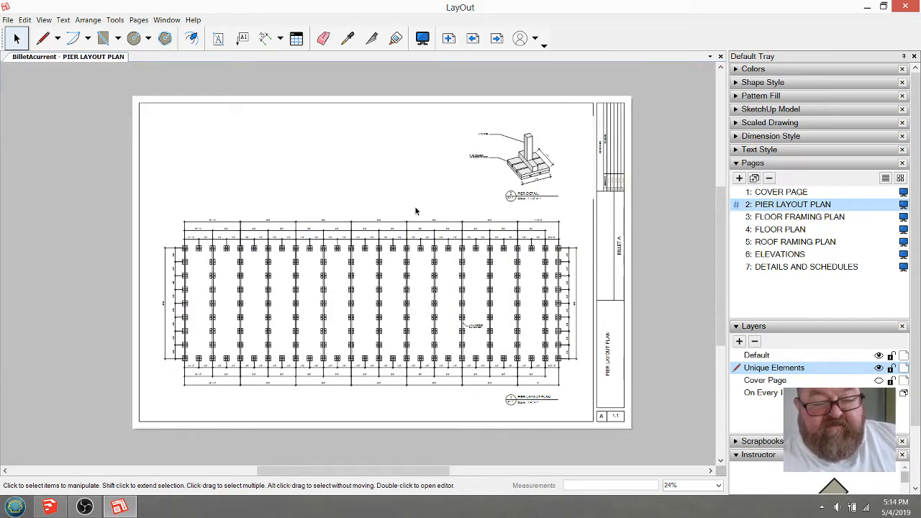
Close LayOut, switch back to the studio model in SketchUp and display it in the standard Front view
click(905, 7)
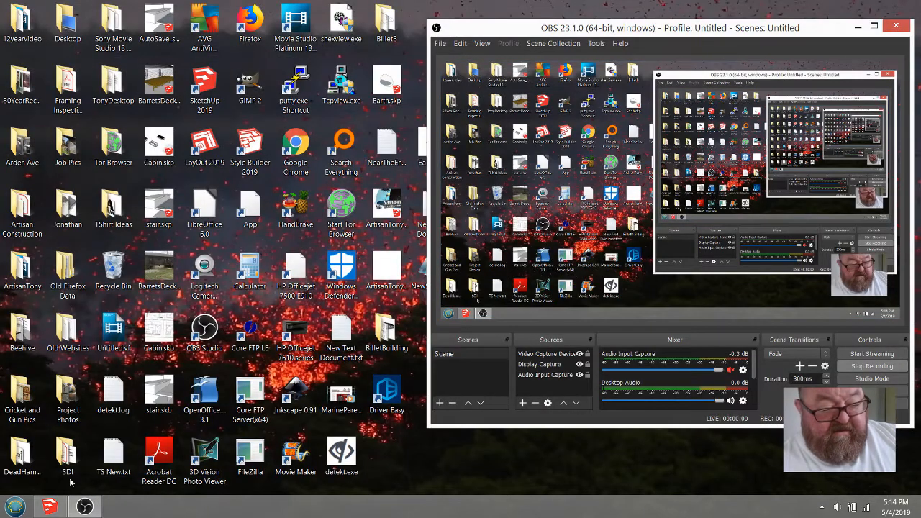
click(49, 507)
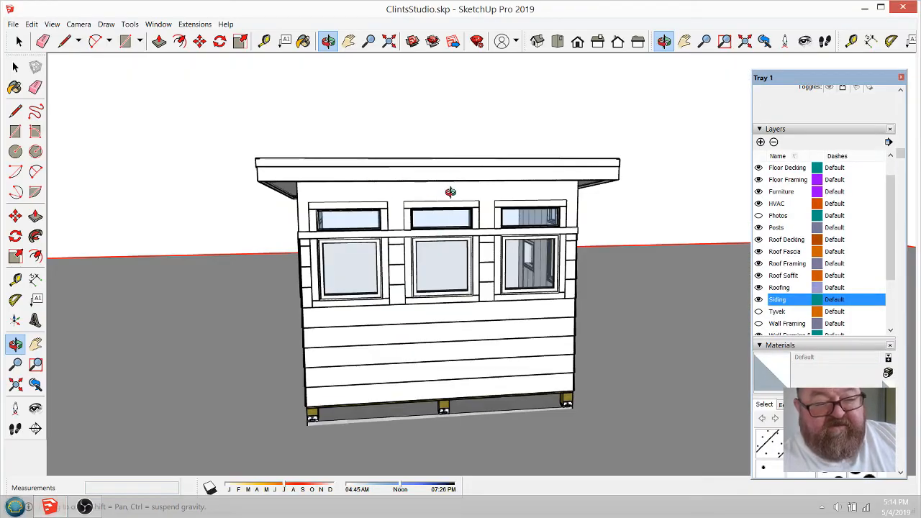
click(577, 41)
scroll(640, 155, down, 2)
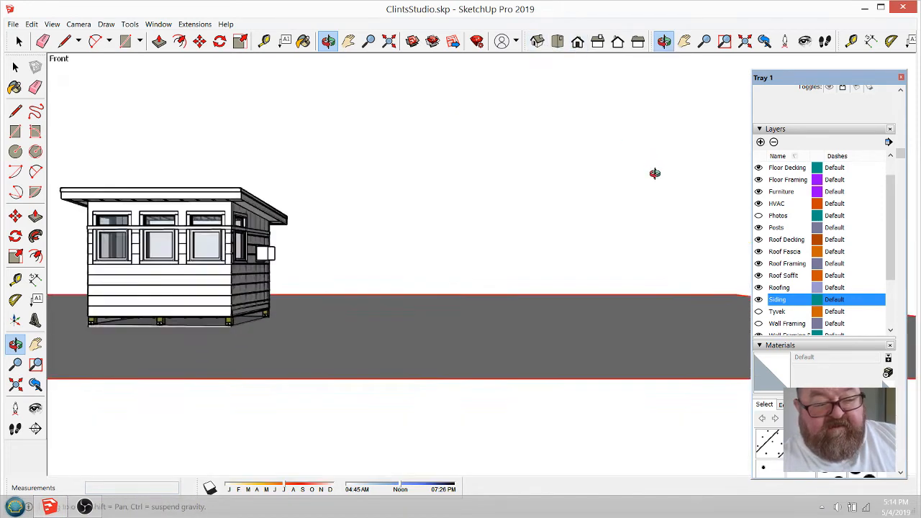
scroll(144, 194, up, 3)
scroll(160, 197, down, 2)
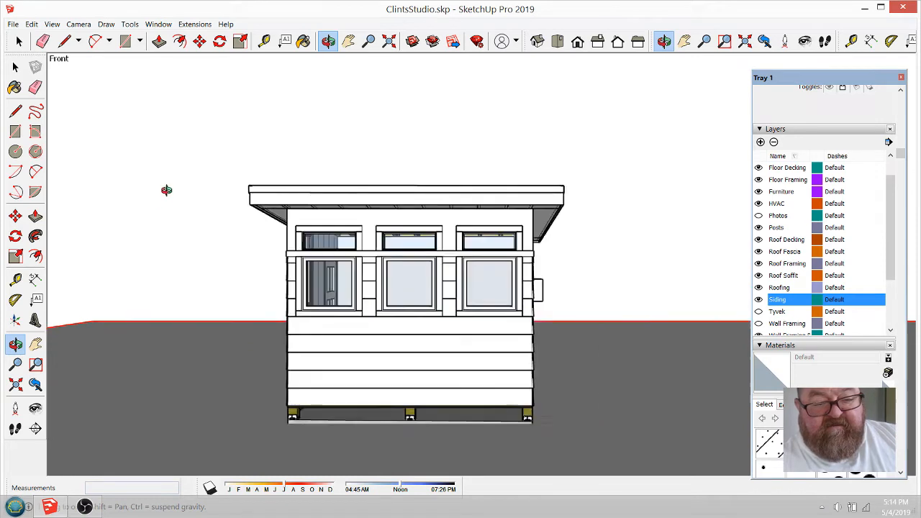
Inspect the studio in the standard Right and Back views
click(600, 44)
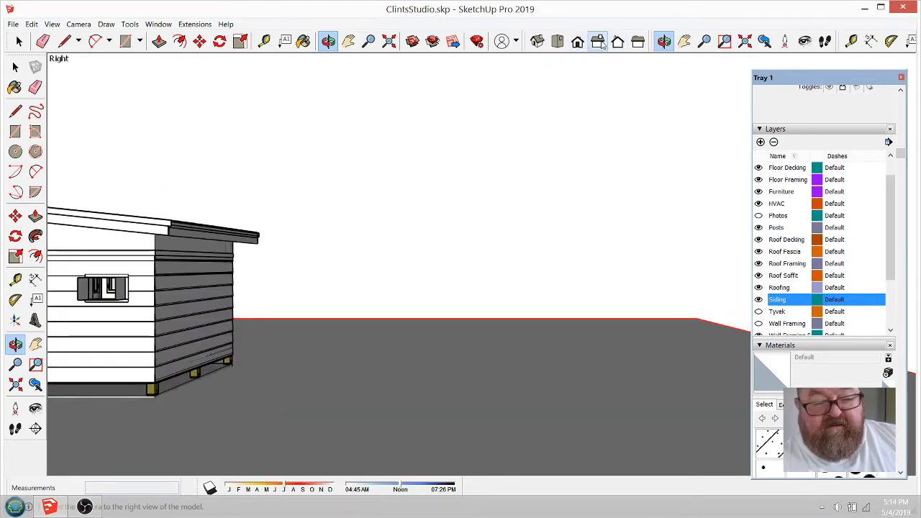
scroll(206, 215, up, 5)
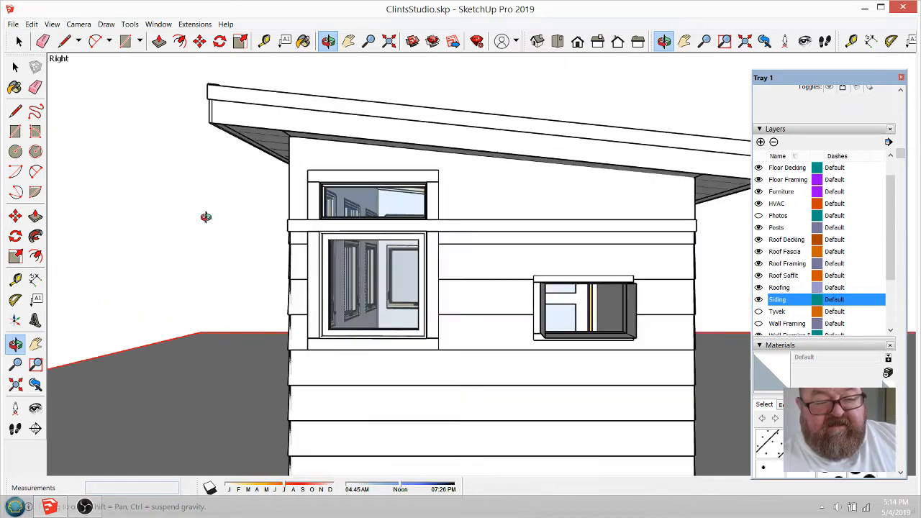
scroll(389, 189, down, 3)
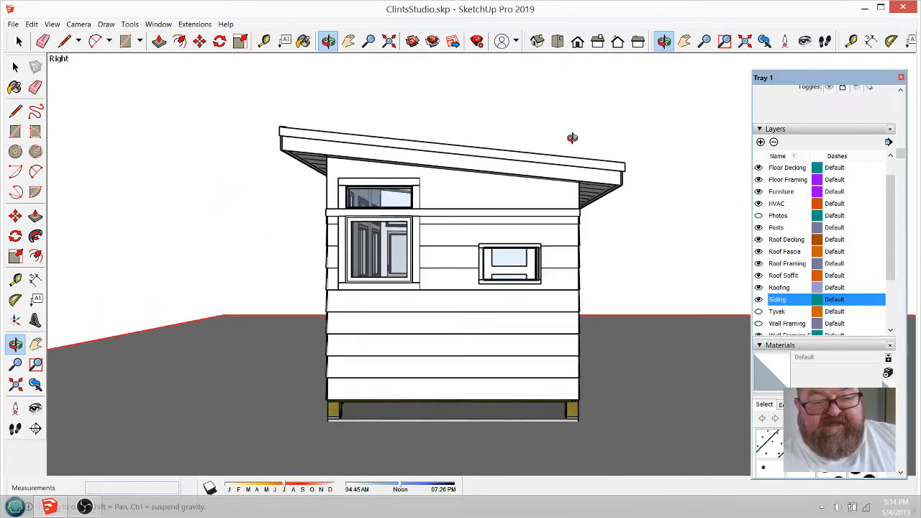
click(617, 41)
scroll(96, 301, up, 2)
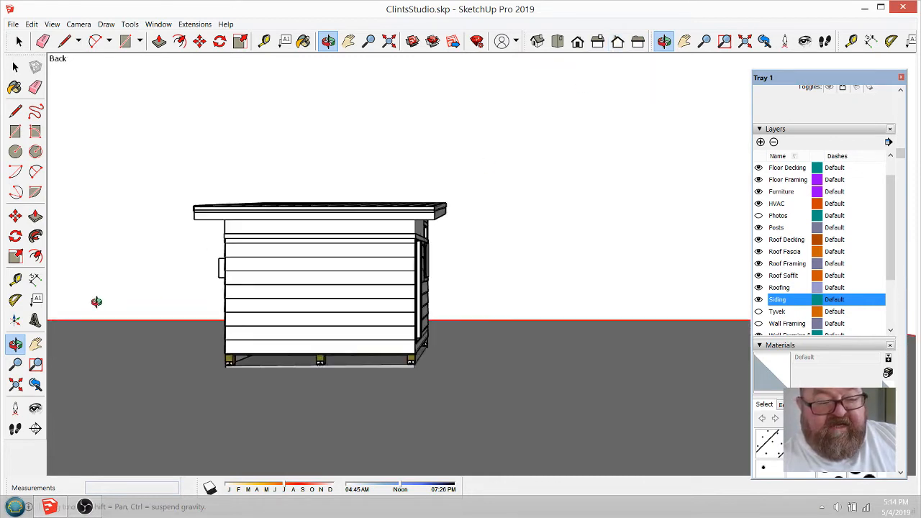
Inspect the studio in the standard Left view and from a corner perspective showing the door wall and the adjoining window wall
scroll(97, 302, up, 2)
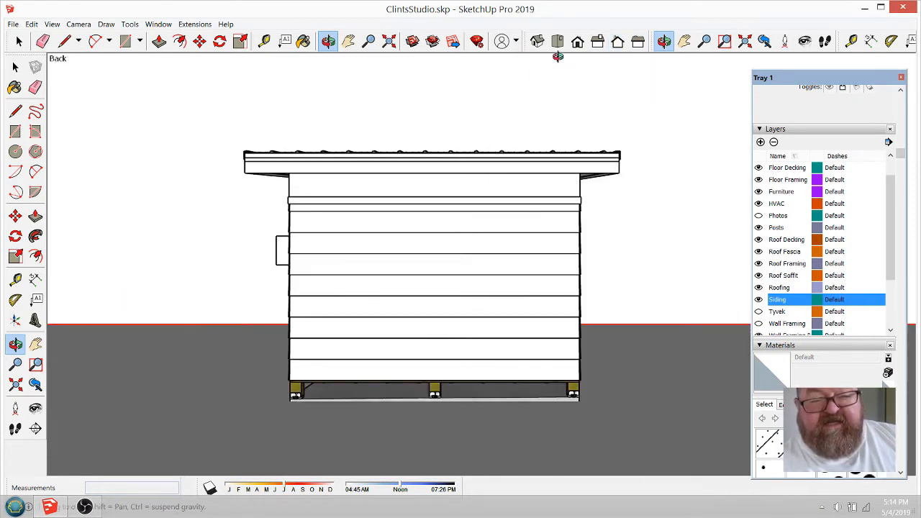
click(637, 42)
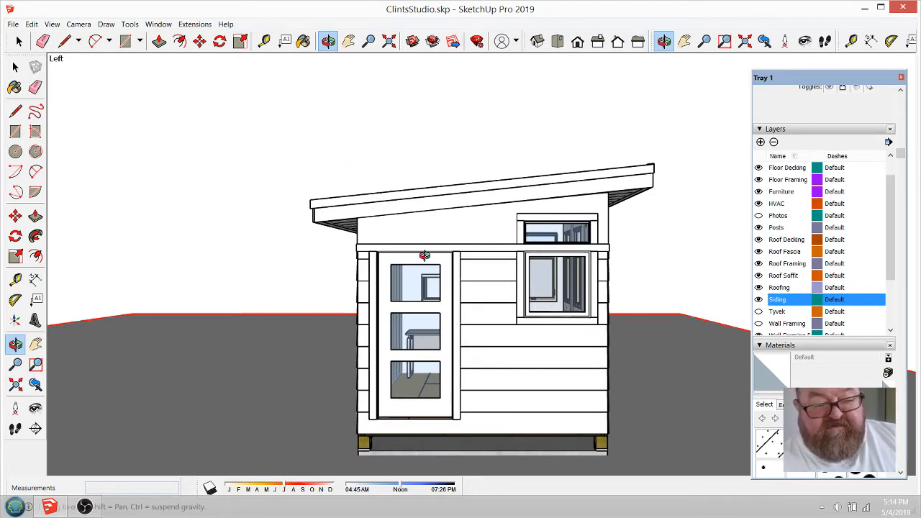
drag(330, 209, 433, 267)
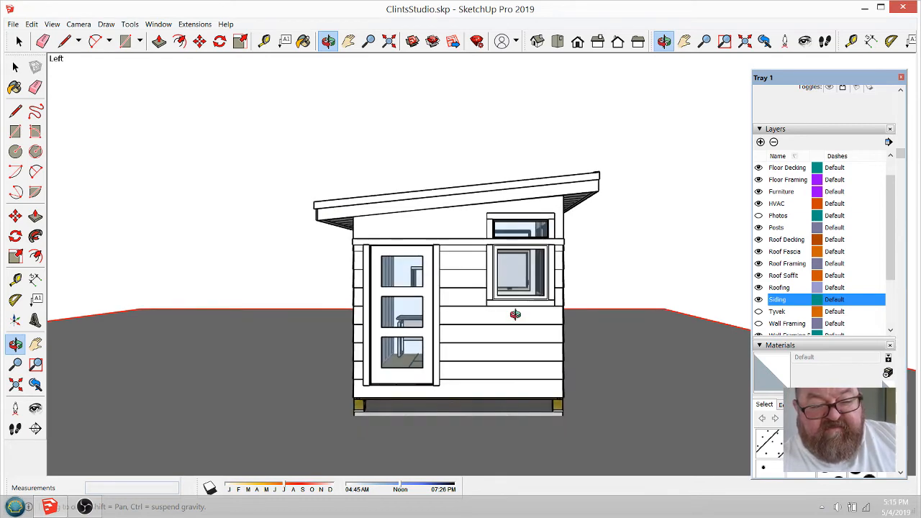
drag(515, 315, 345, 325)
drag(401, 317, 381, 332)
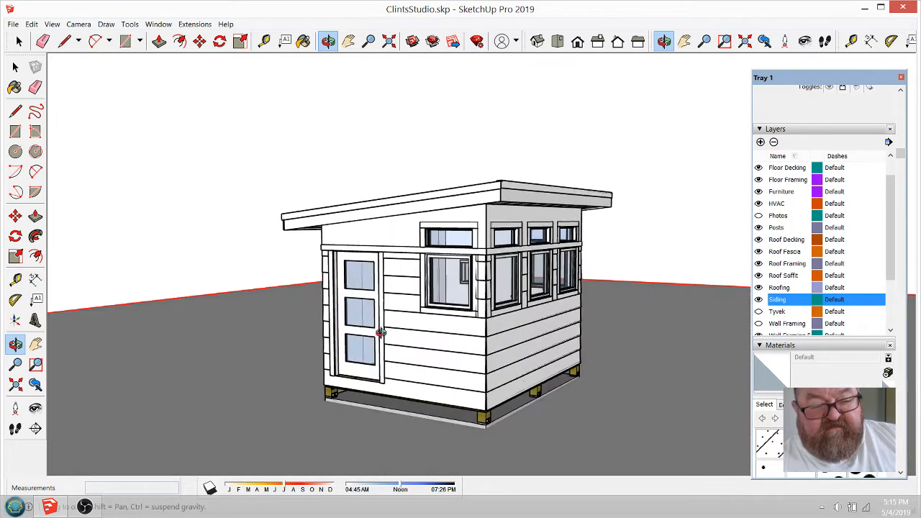
drag(473, 417, 529, 317)
drag(446, 241, 447, 265)
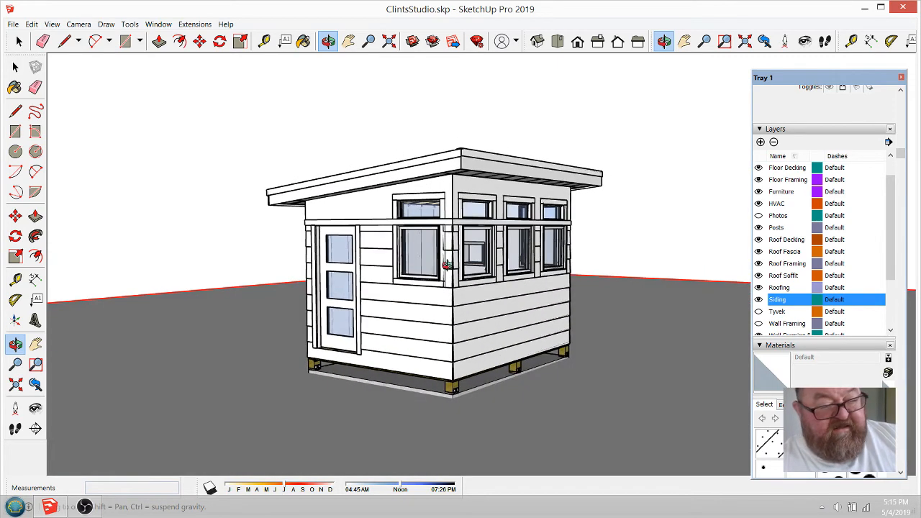
click(81, 505)
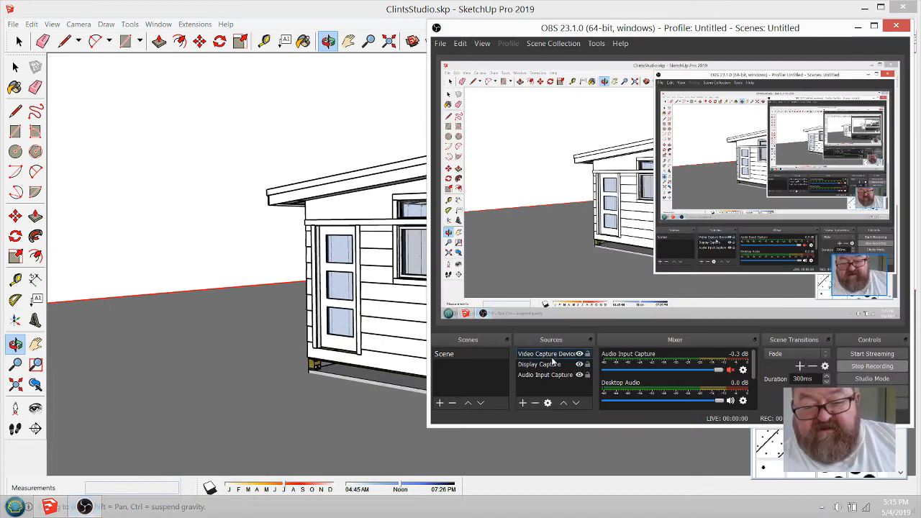